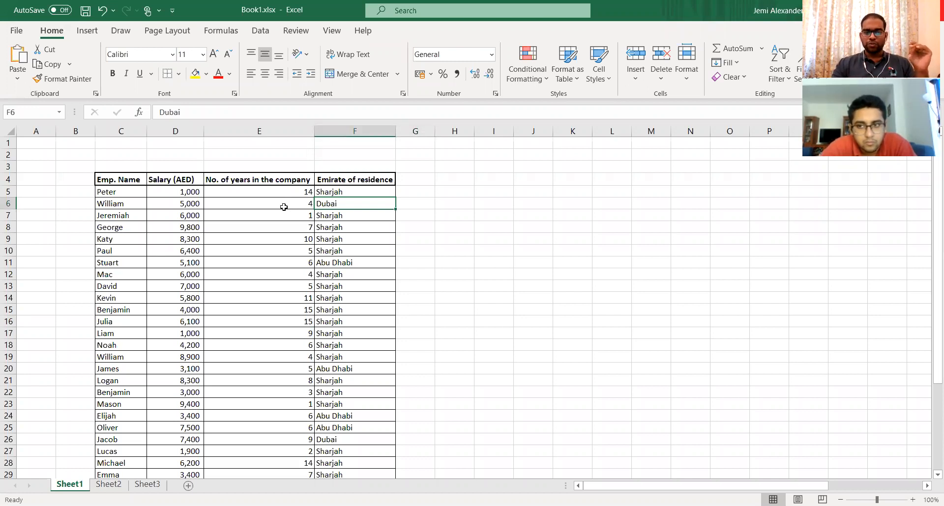
- Examine the employee table on Sheet1, covering the names, salaries, years in the company and emirates of residence
left_click(118, 190)
scroll(118, 189, "down", 5)
scroll(118, 190, "up", 5)
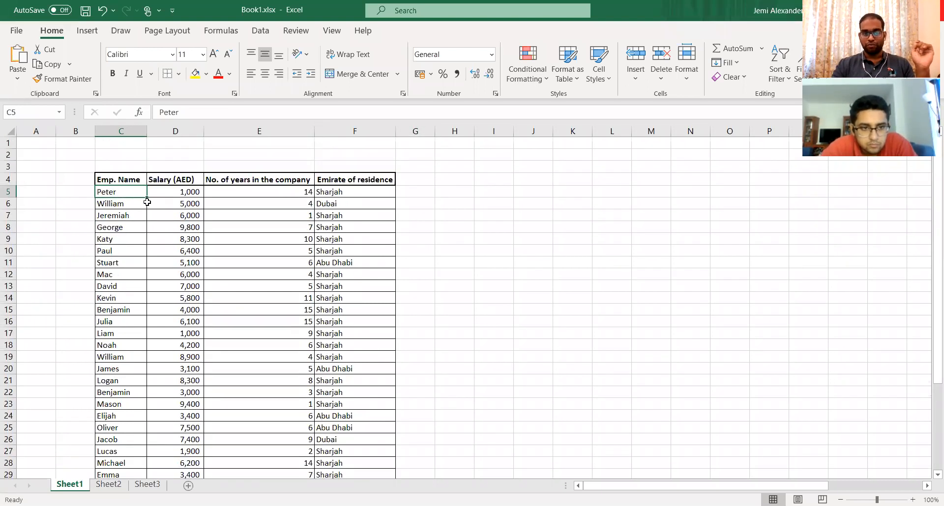
scroll(147, 202, "down", 3)
scroll(147, 202, "down", 1)
scroll(147, 202, "up", 4)
scroll(147, 202, "down", 3)
scroll(146, 202, "down", 1)
scroll(147, 202, "up", 4)
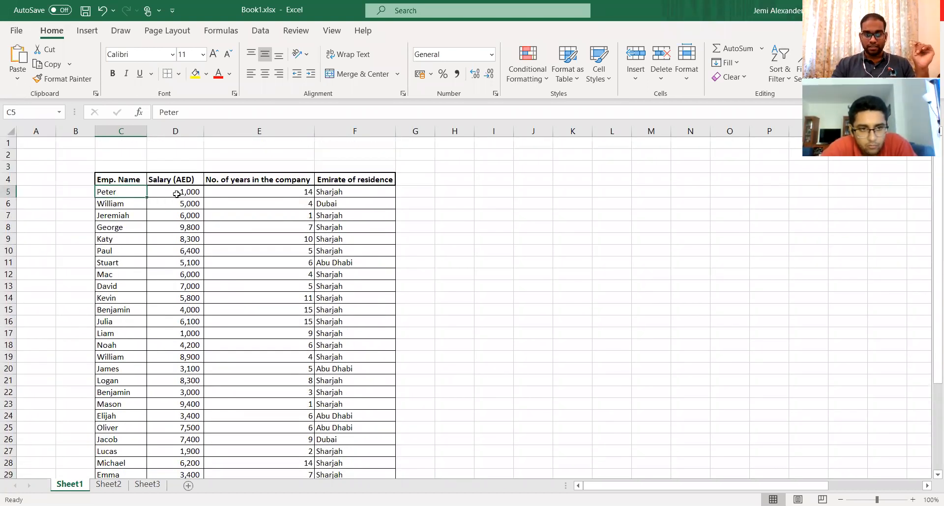
scroll(176, 194, "down", 4)
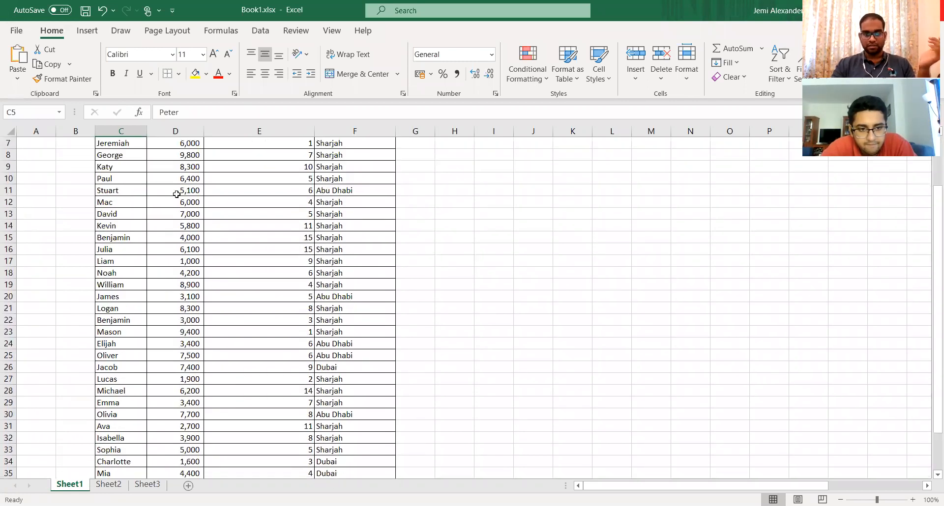
scroll(177, 194, "up", 4)
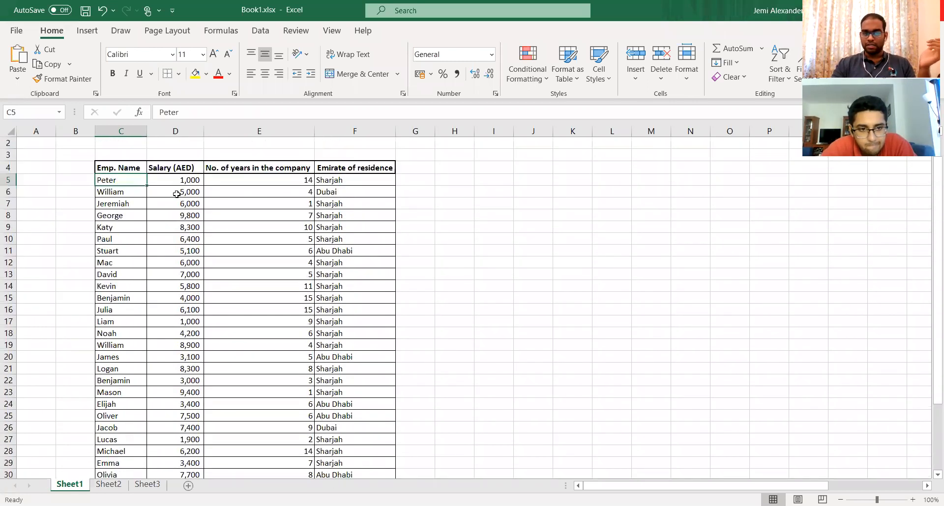
scroll(177, 194, "down", 1)
scroll(176, 194, "up", 1)
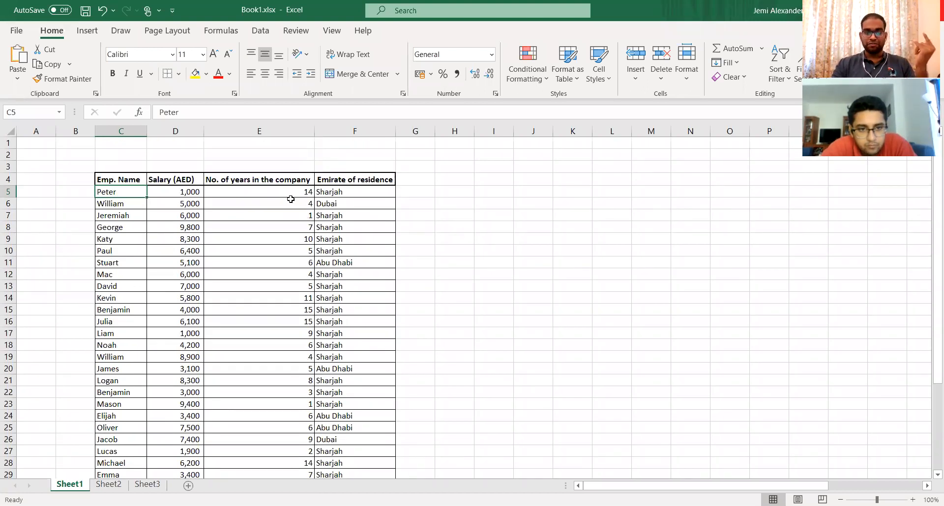
left_click(354, 193)
scroll(355, 192, "down", 3)
scroll(355, 192, "up", 3)
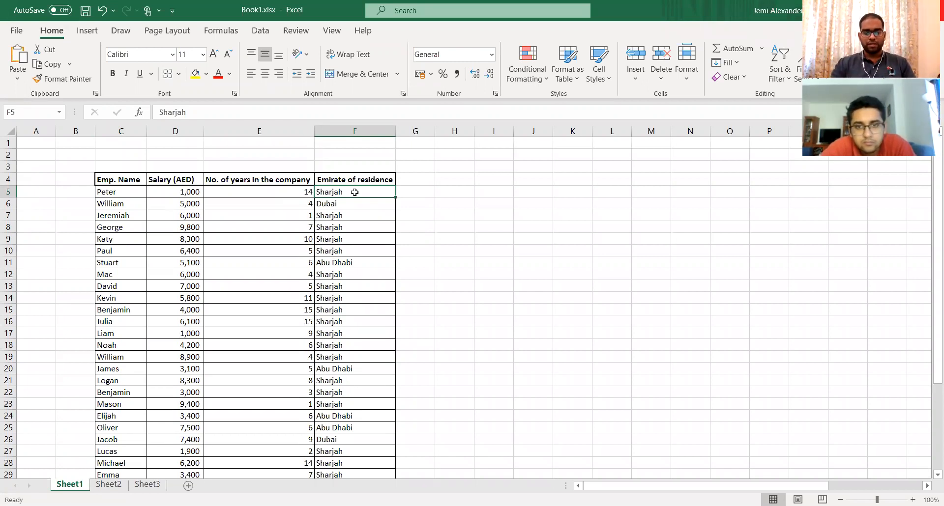
- Delete surplus blank columns between the employee table and the practice data, including column G
left_click(477, 192)
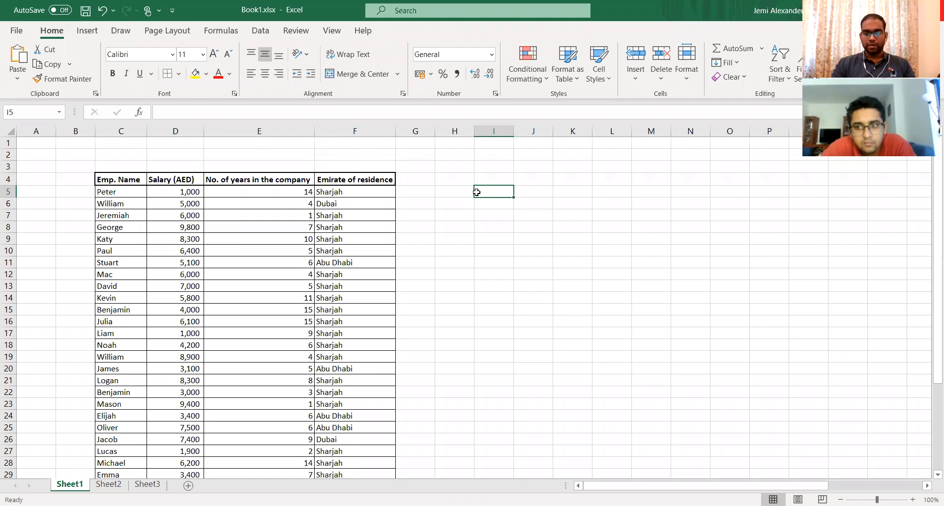
key("ctrl+space")
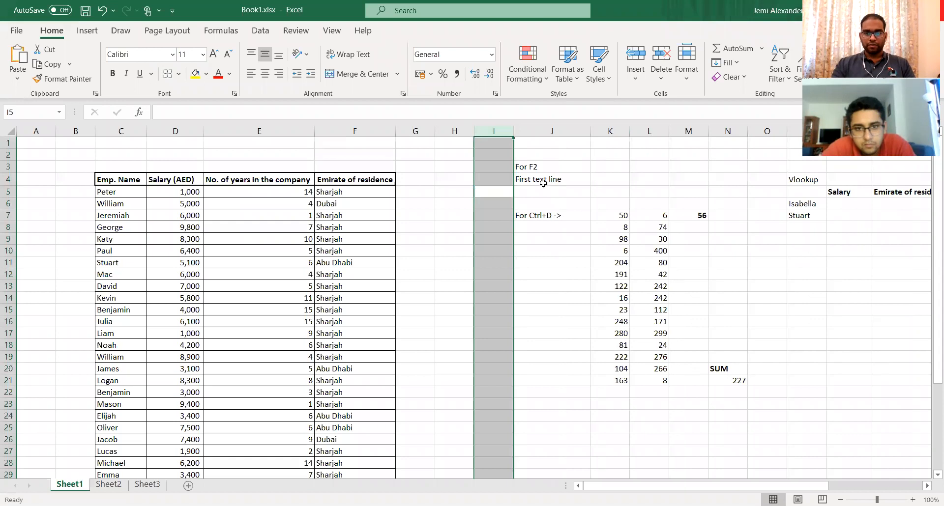
left_click(386, 179)
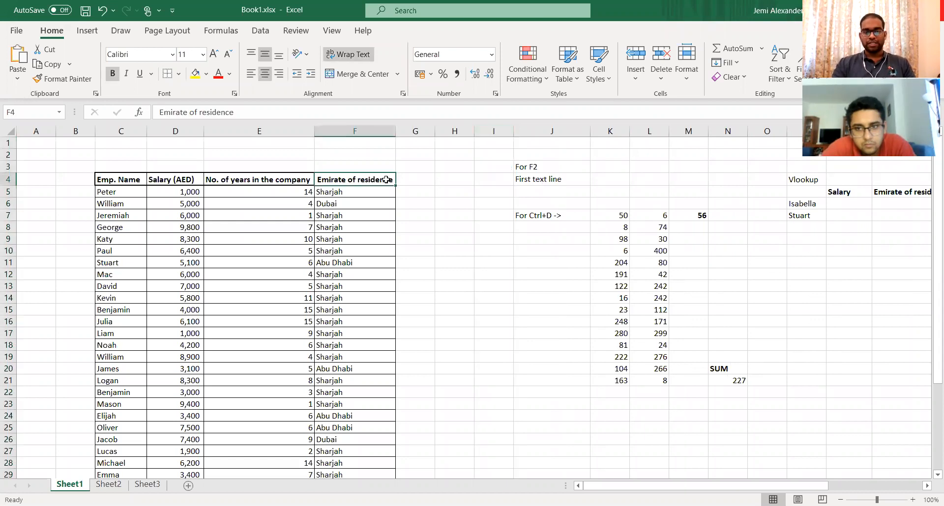
left_click(429, 190)
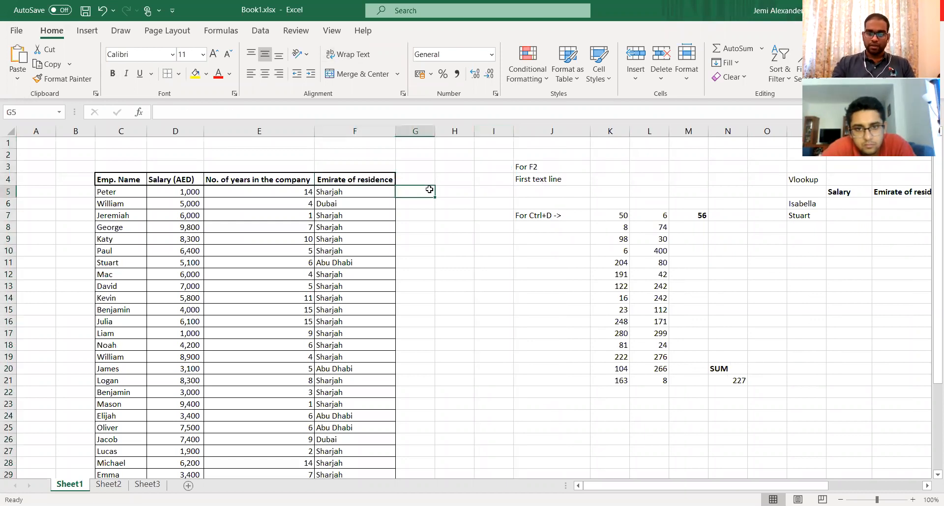
key("ctrl+minus")
key("c")
key("Return")
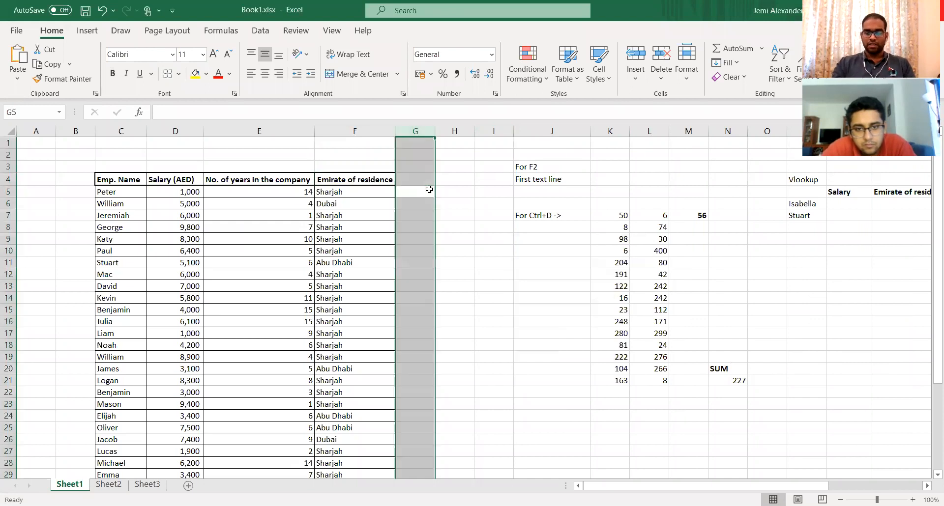
left_click(462, 192)
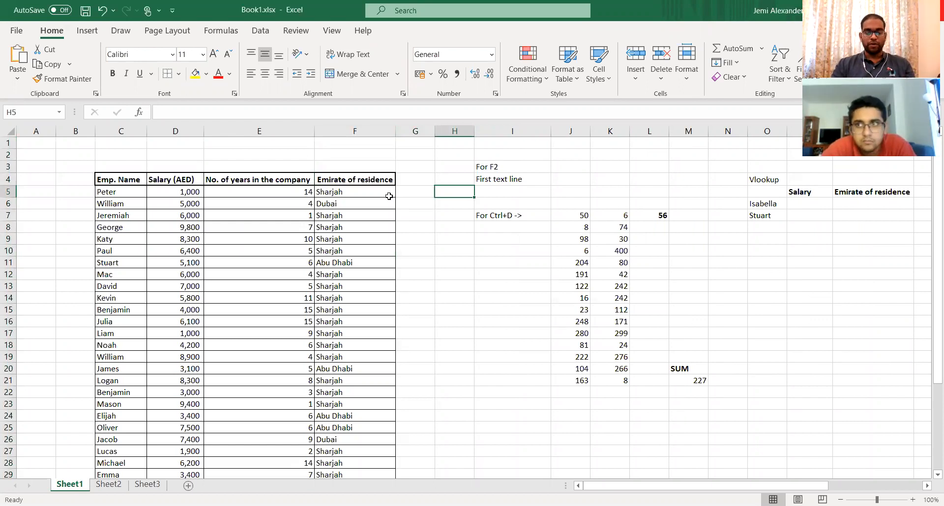
left_click(418, 181)
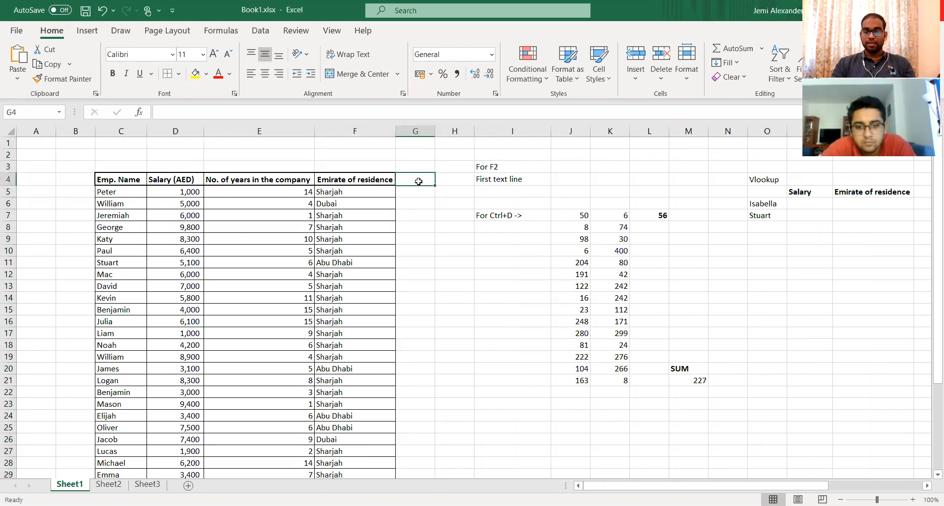
left_click(421, 156)
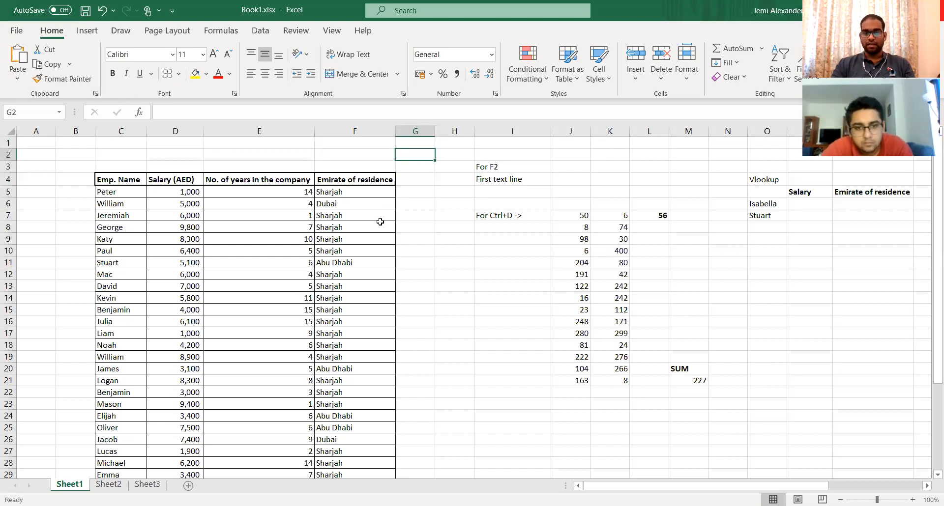
- Open cell F9 and the header cell C4 for in-cell editing, leaving each without changes
left_click(355, 241)
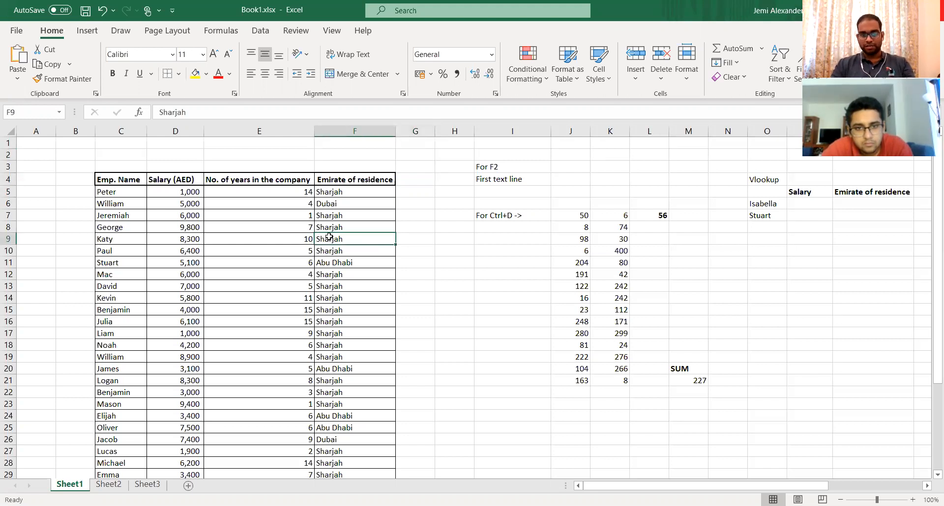
key("F2")
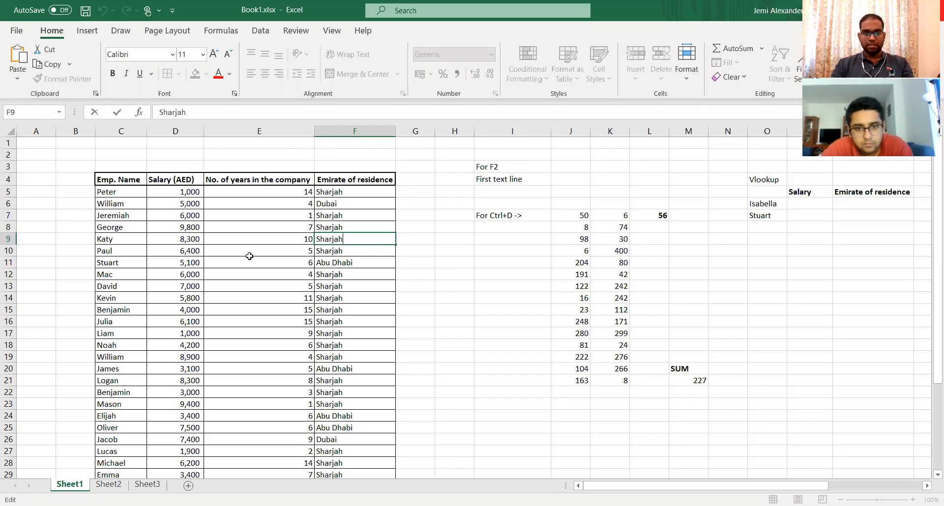
key("Escape")
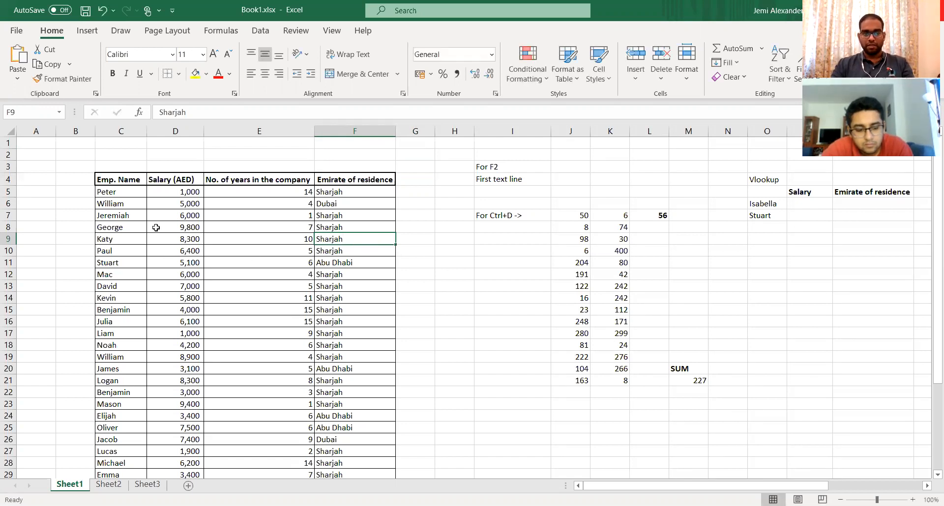
left_click(123, 179)
key("F2")
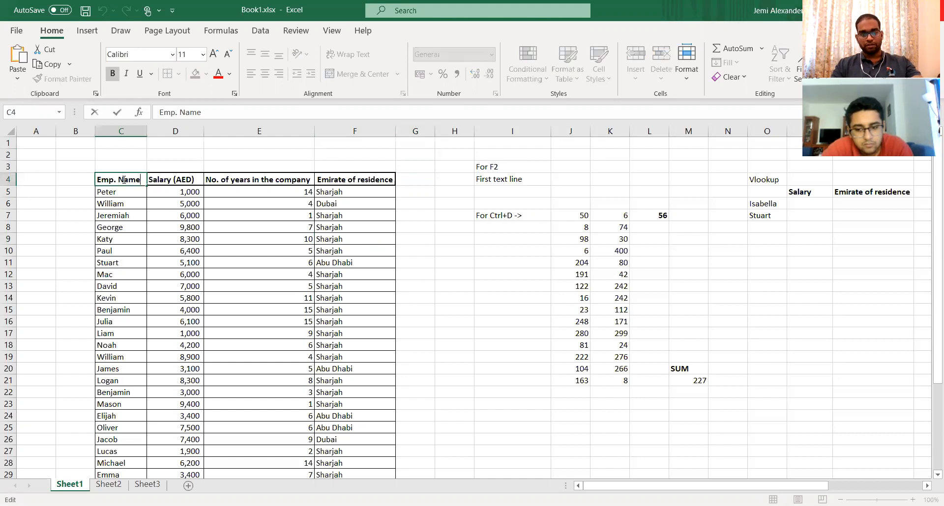
key("Escape")
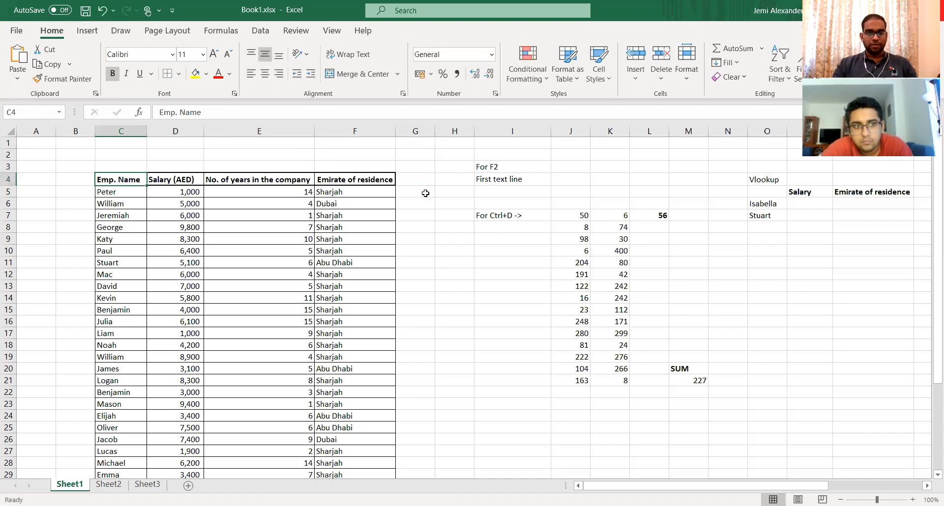
- Overwrite cell C13 with the employee's full name, and undo the entry
left_click(122, 283)
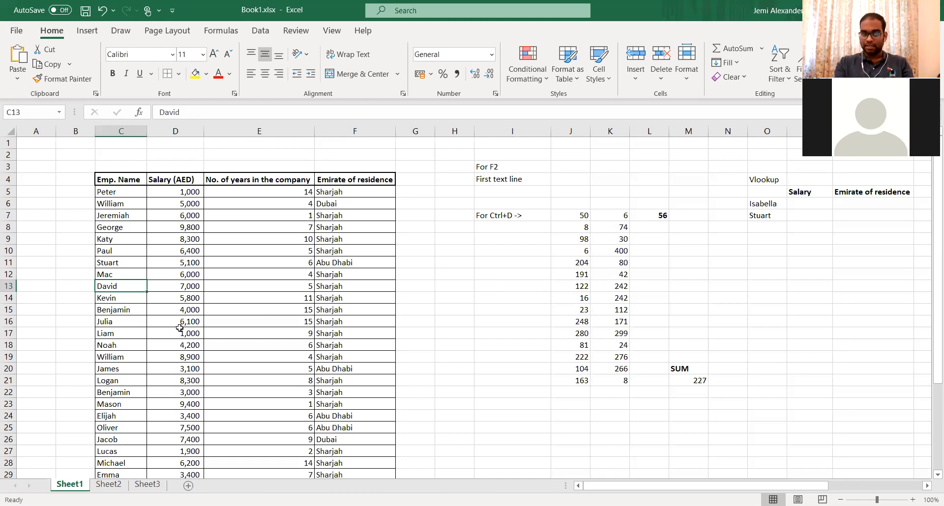
type("David Will")
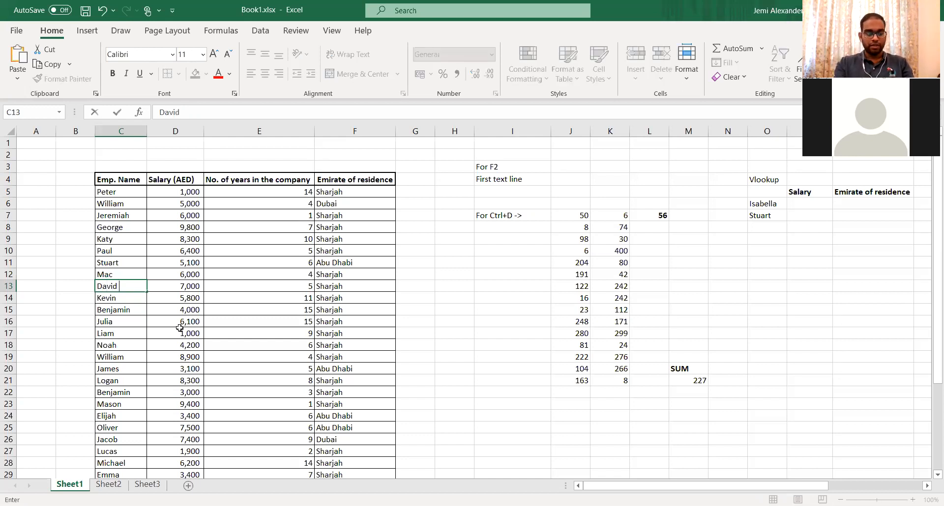
type("iams")
key("Return")
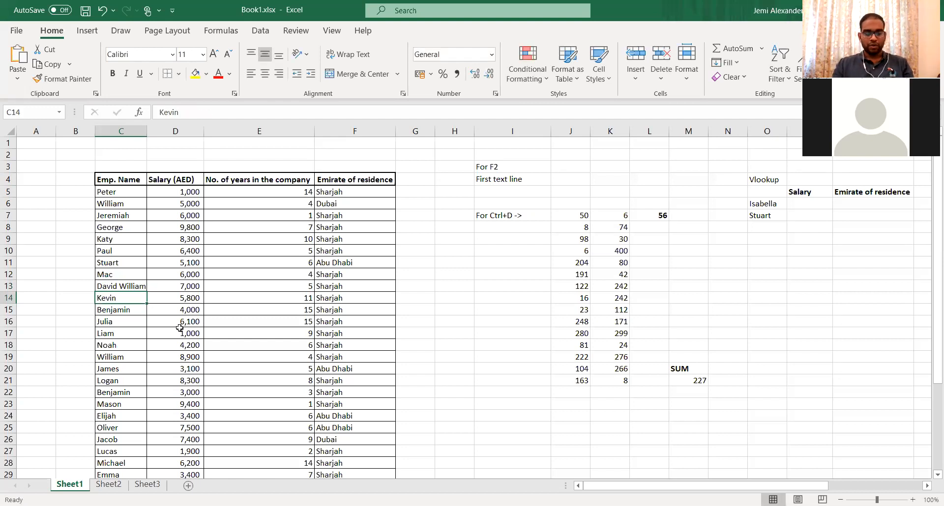
key("ctrl+z")
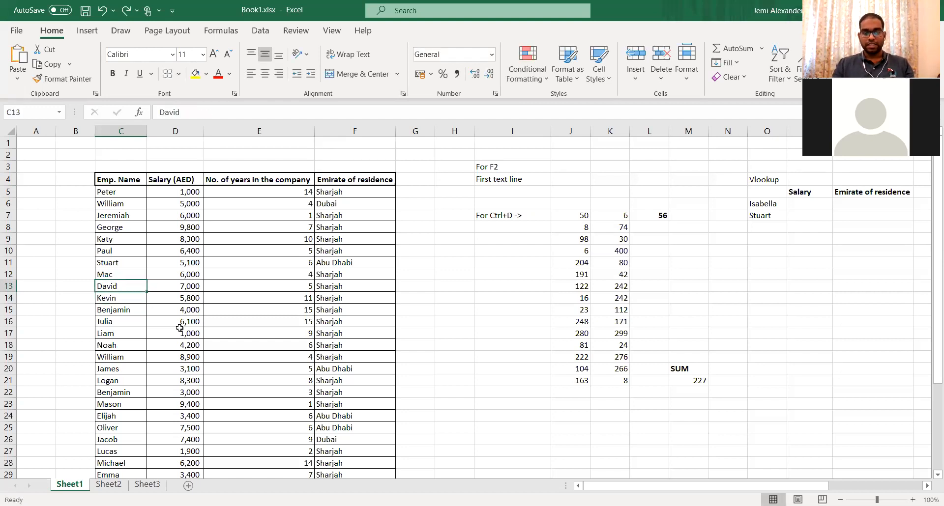
- Append a surname to the existing employee name in C13 using in-cell editing, and undo the entry
key("F2")
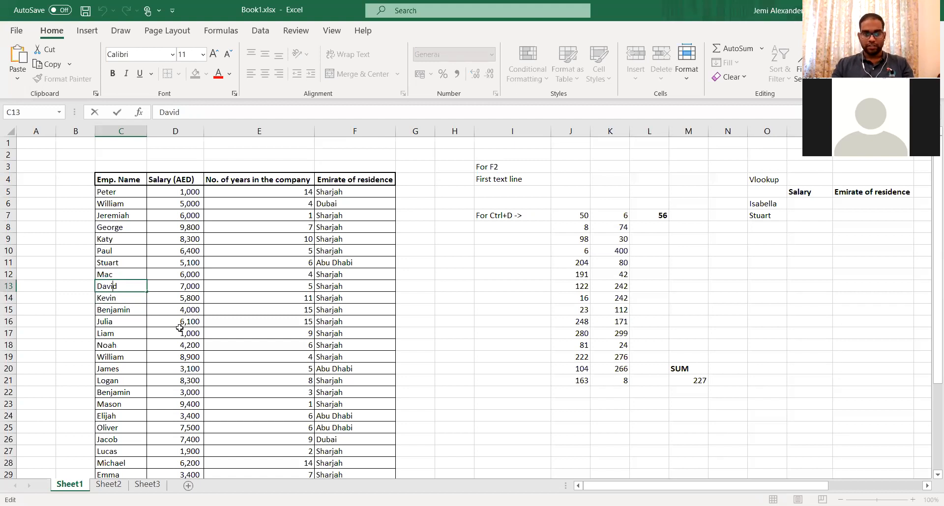
key("Left")
key("Left")
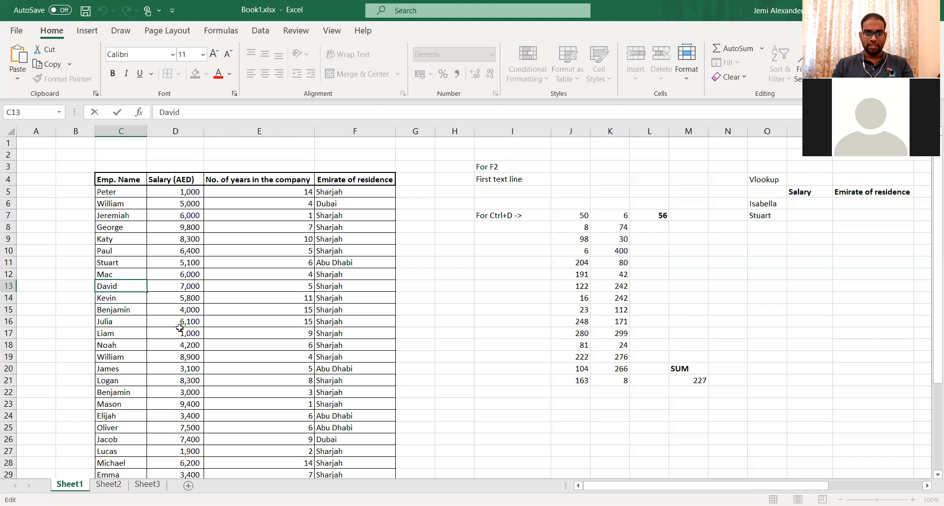
key("Escape")
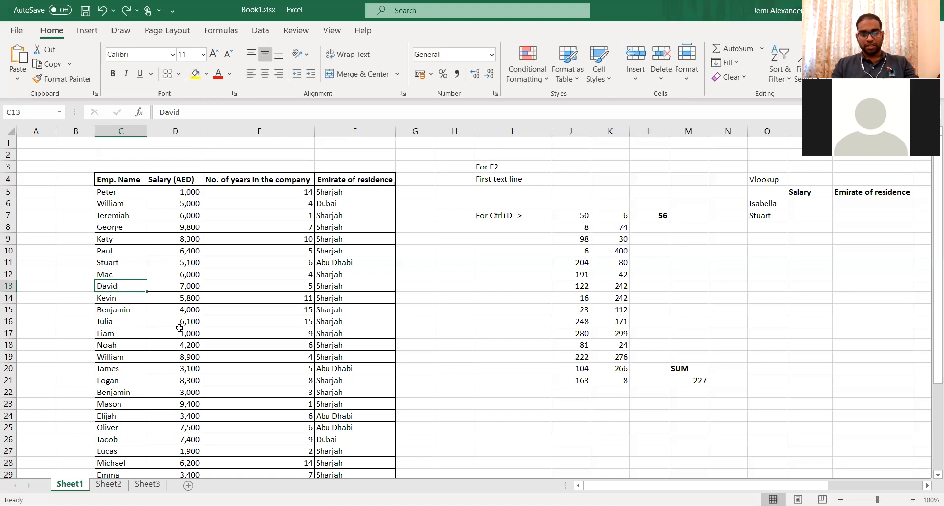
key("F2")
type("William")
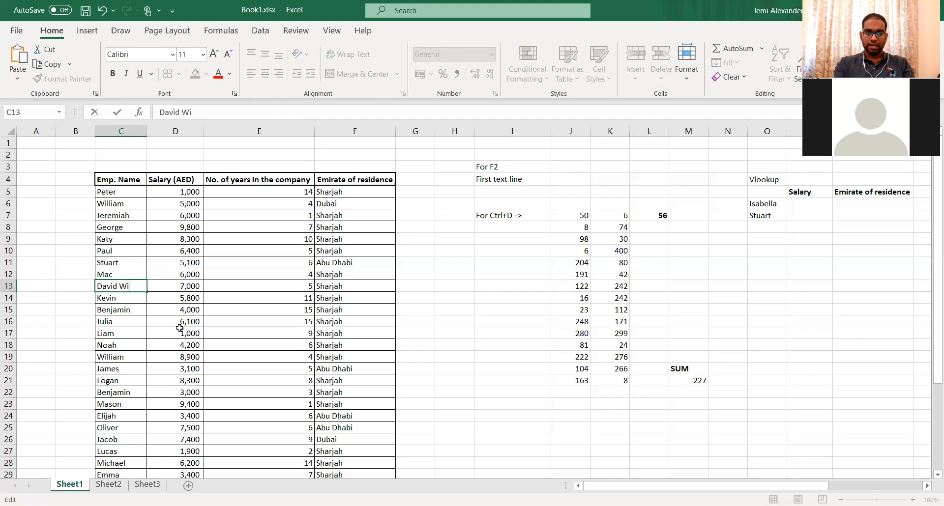
key("Return")
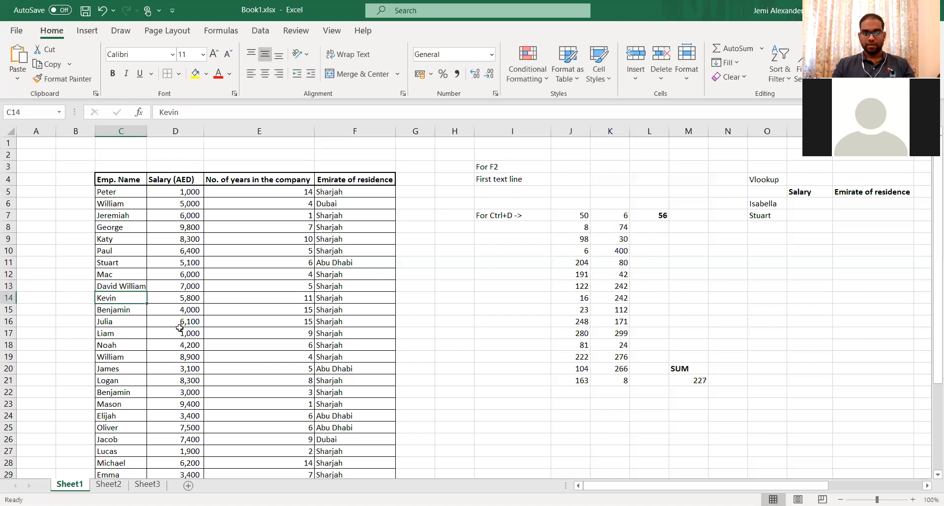
key("ctrl+z")
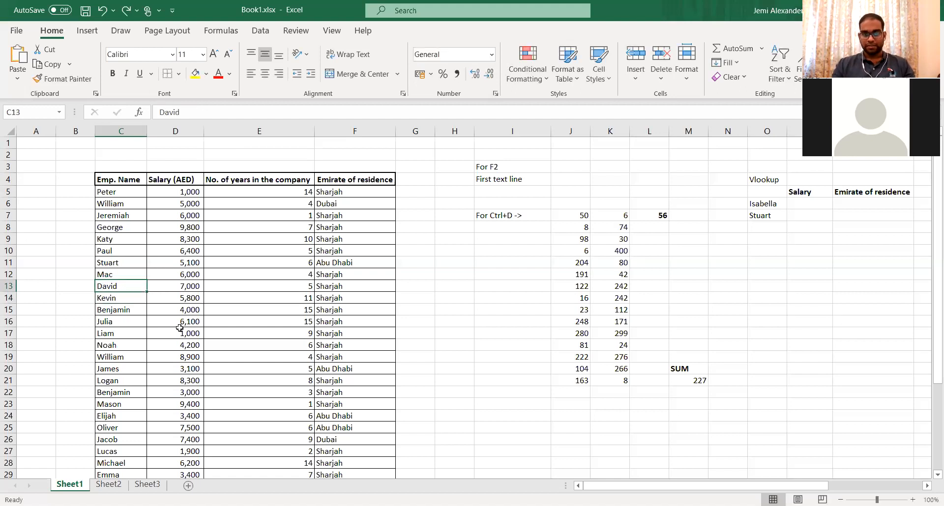
- Check the source values in J7 and K7, and open the formula in L7 to inspect its cell references
key("Right")
key("Right")
key("Right")
key("Right")
key("Right")
key("Right")
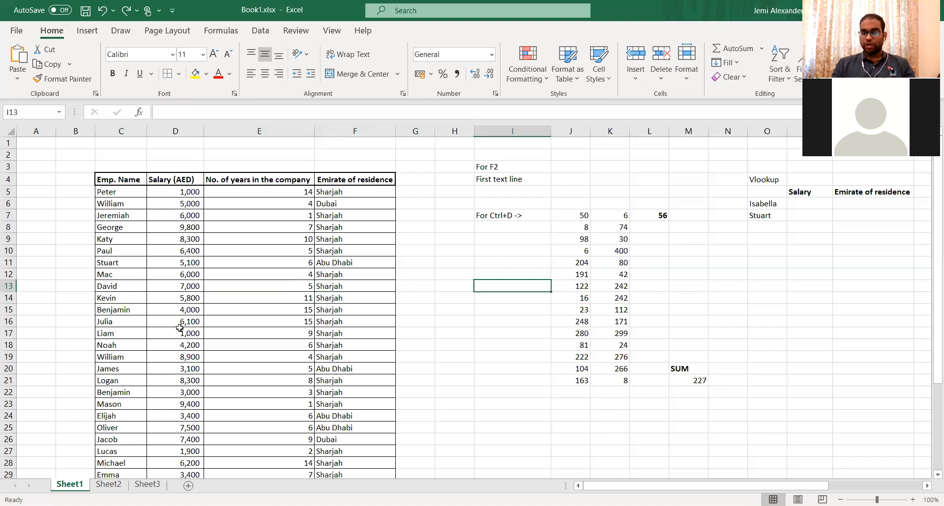
key("Right")
key("Right")
key("Right")
key("Up")
key("Up")
key("Up")
key("Up")
key("Up")
key("Up")
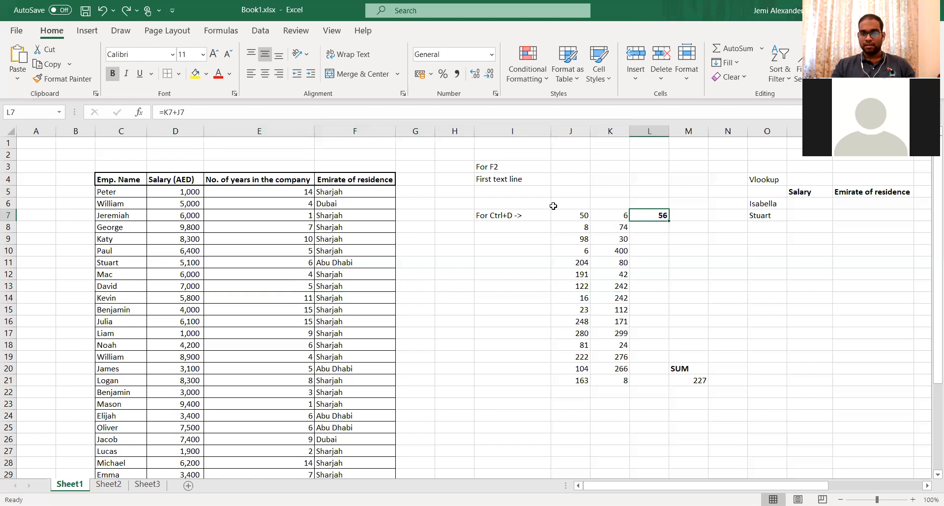
left_click(574, 215)
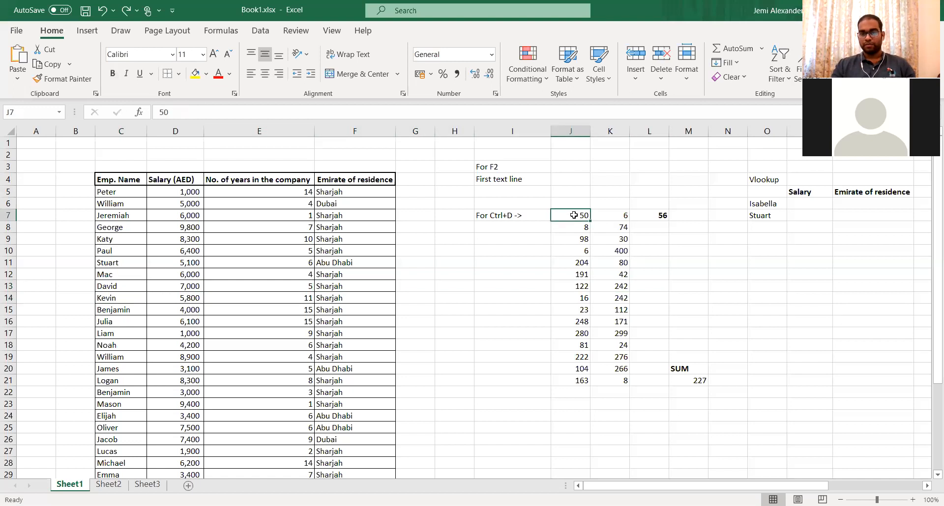
left_click(602, 215)
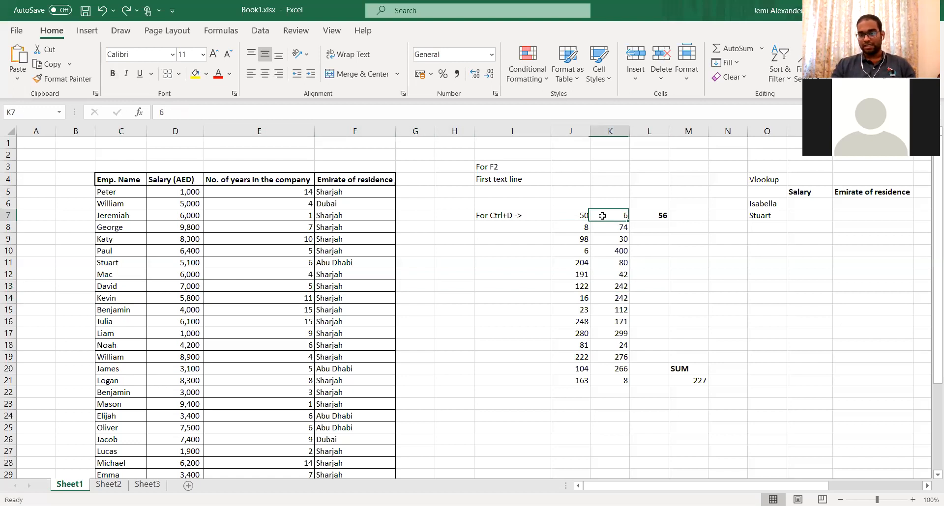
left_click(643, 216)
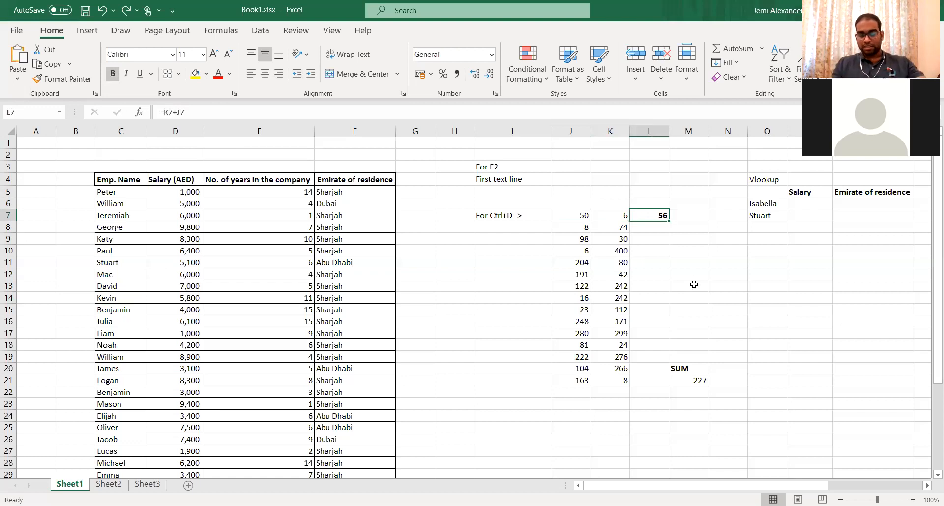
key("F2")
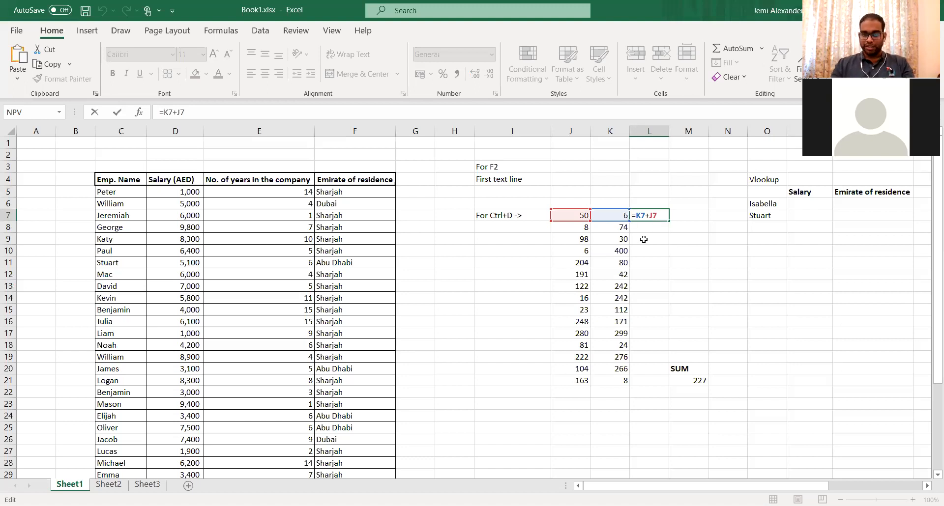
- Close the formula in L7, and open the SUM formula in M21 to inspect its ranges, dismissing the @ operator tip
key("ctrl+Return")
left_click(665, 307)
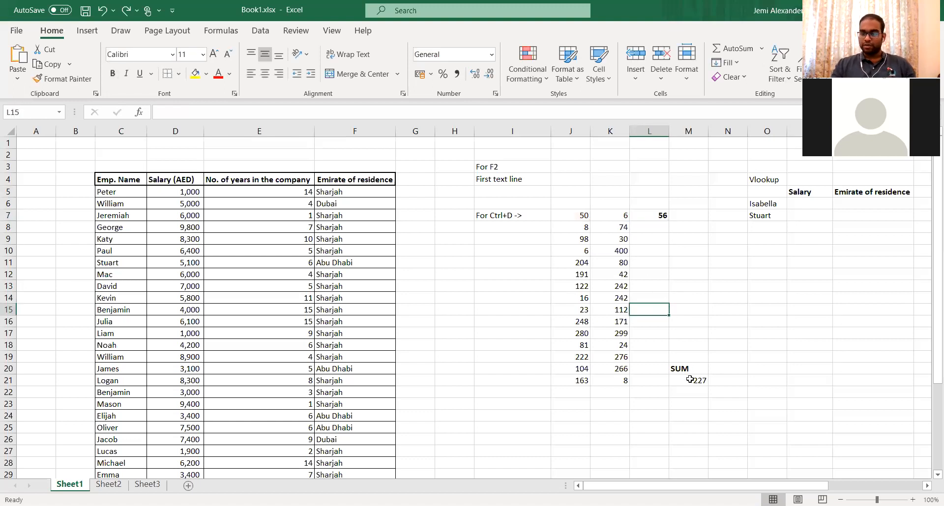
left_click(728, 337)
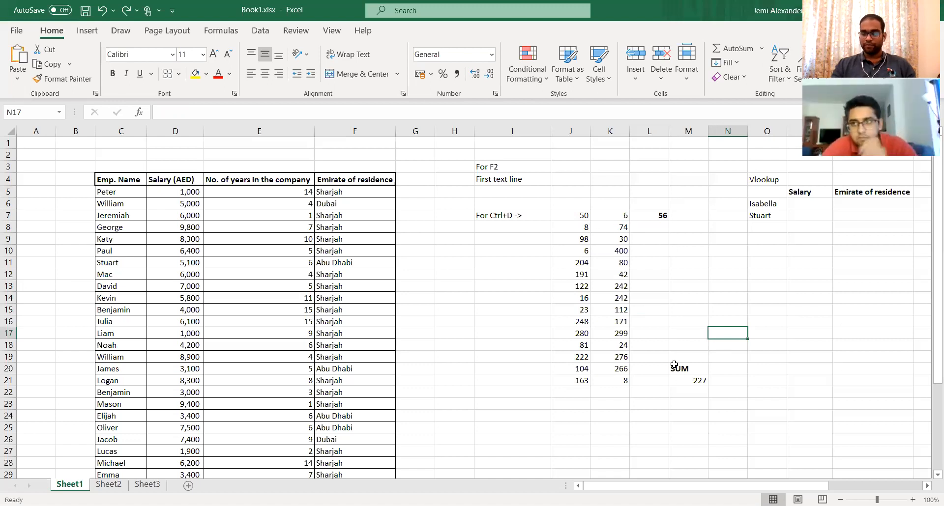
left_click(688, 380)
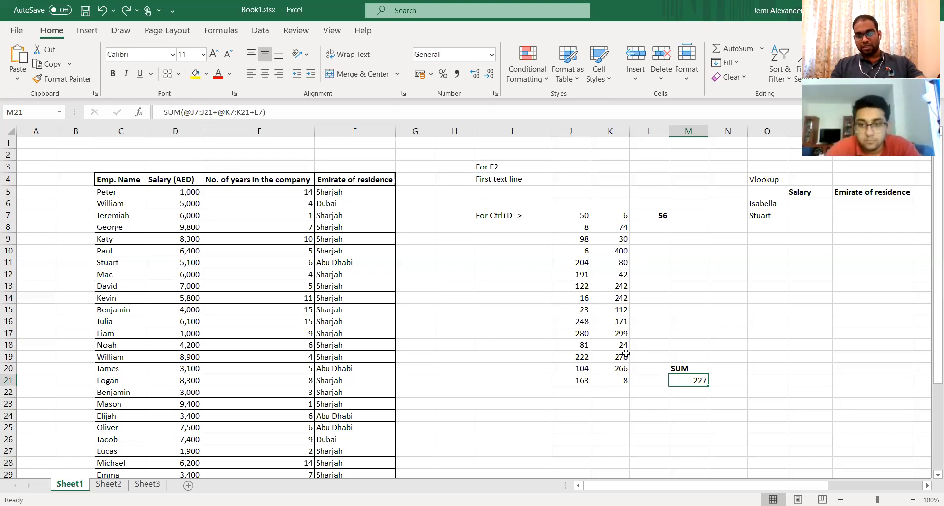
key("F2")
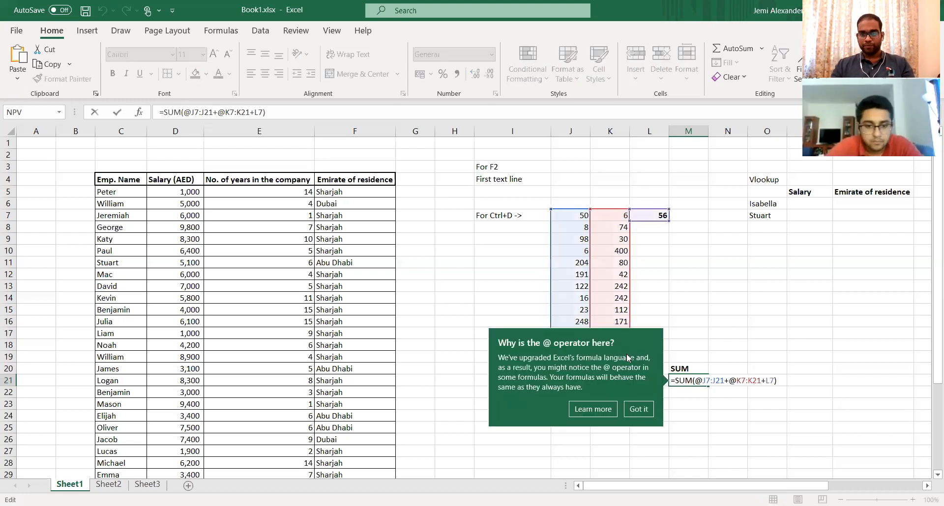
left_click(641, 410)
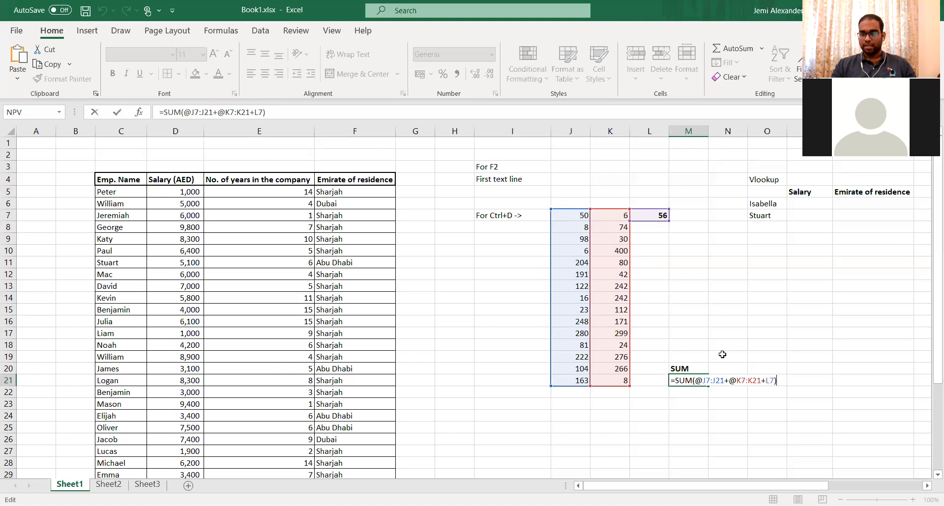
key("ctrl+Return")
- Reopen the formula in L7 to examine the highlighted references, leaving it without changes
left_click(647, 223)
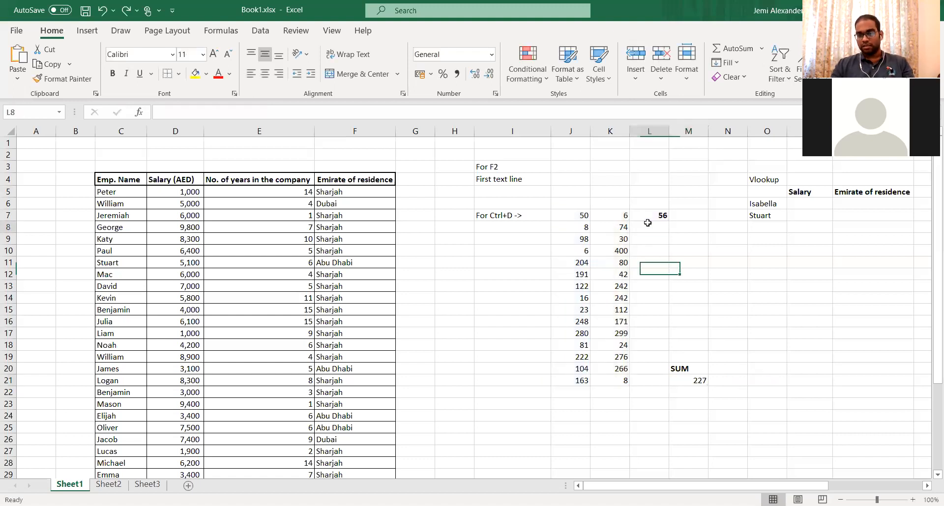
left_click(648, 215)
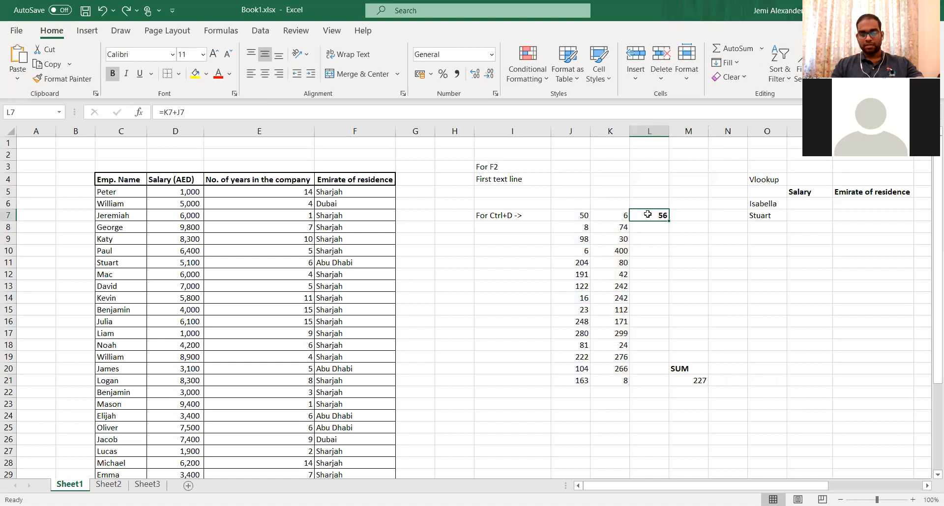
key("F2")
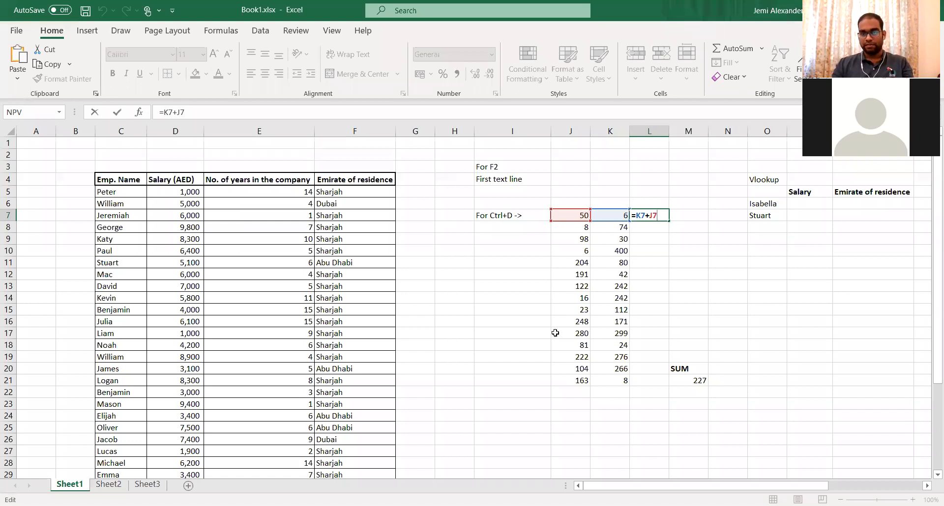
key("ctrl+Return")
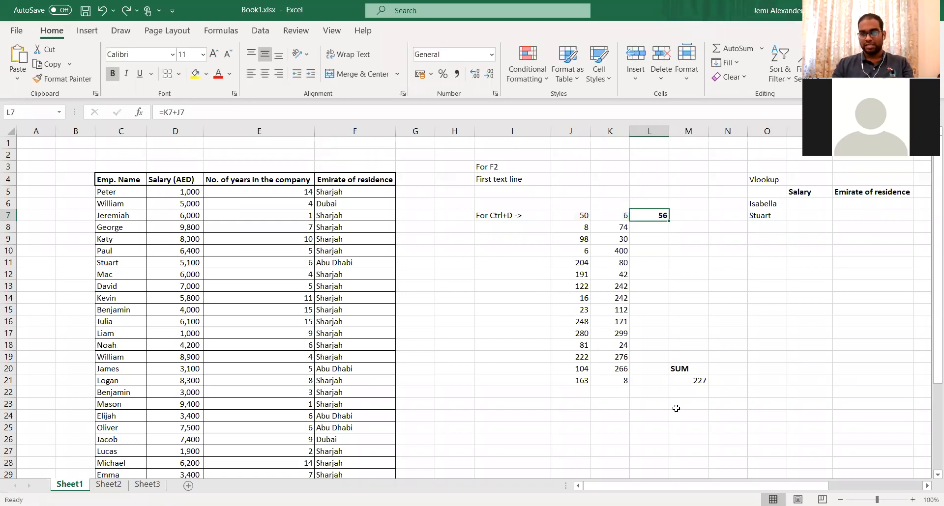
- Open the SUM formula in M21 twice to trace its referenced ranges, leaving it without changes
left_click(681, 379)
key("F2")
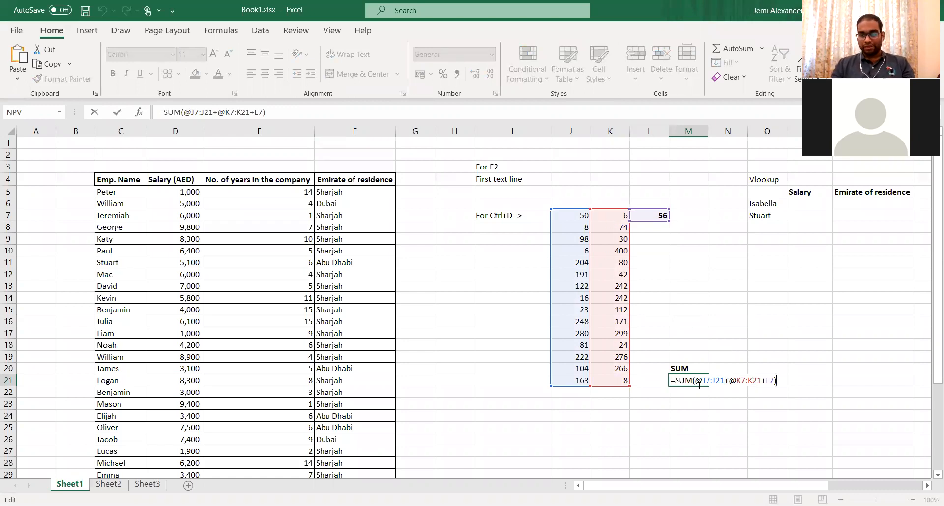
key("ctrl+Return")
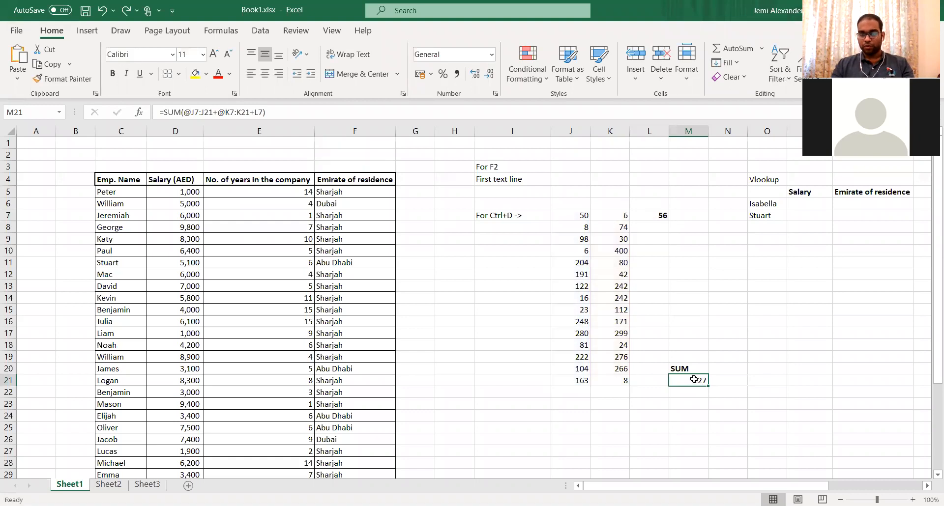
key("F2")
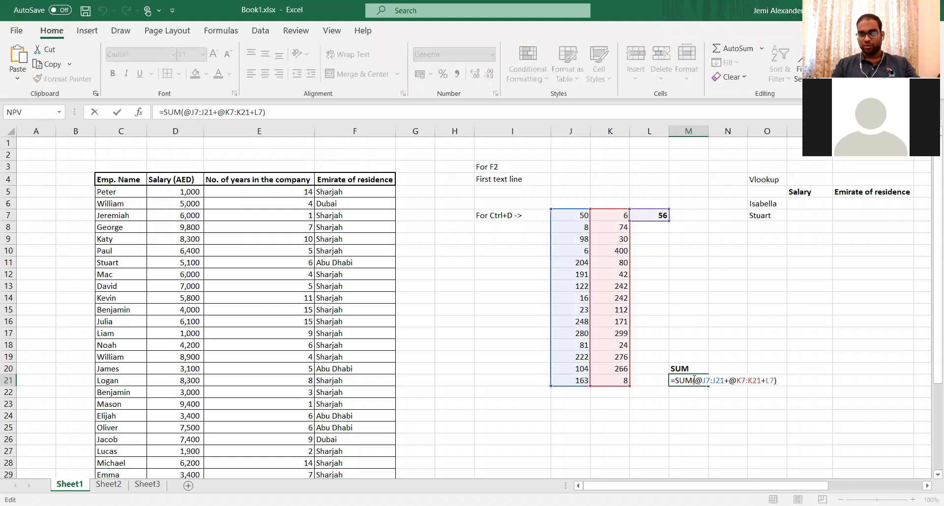
key("ctrl+Return")
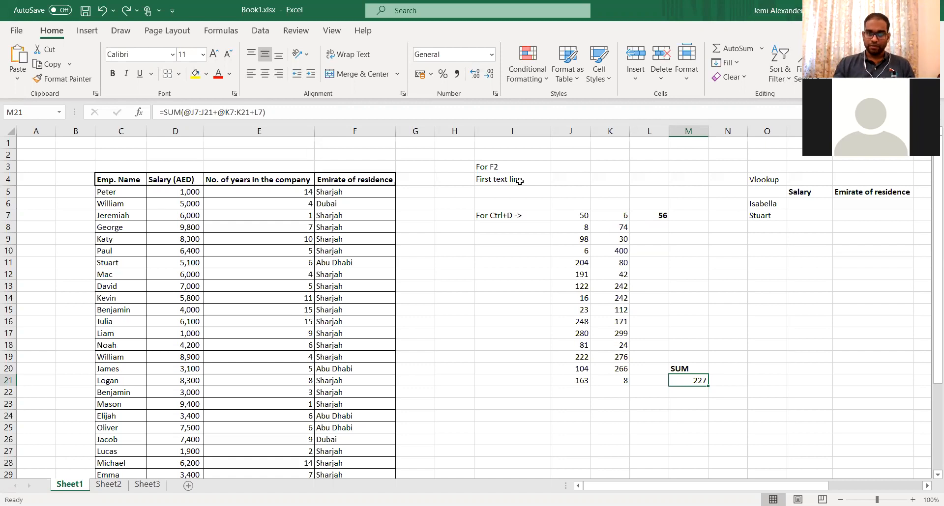
- Open the multi-line text in I4 for in-cell editing, move through its three lines, and leave it without changes
left_click(540, 181)
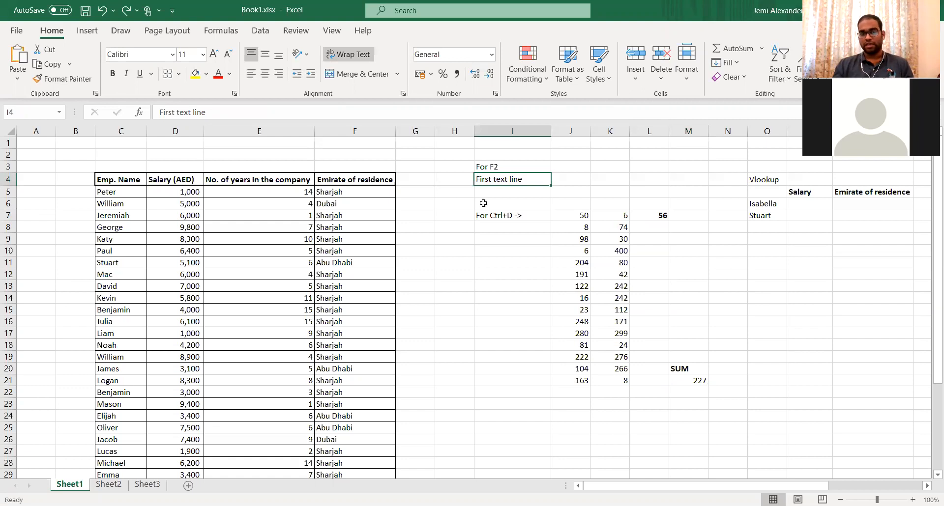
key("F2")
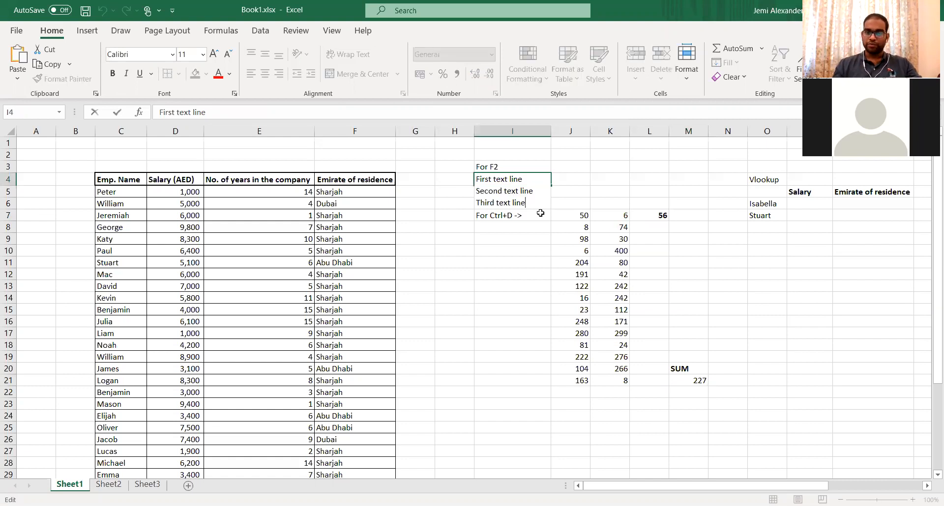
key("Up")
key("Up")
key("Down")
key("Down")
key("ctrl+Home")
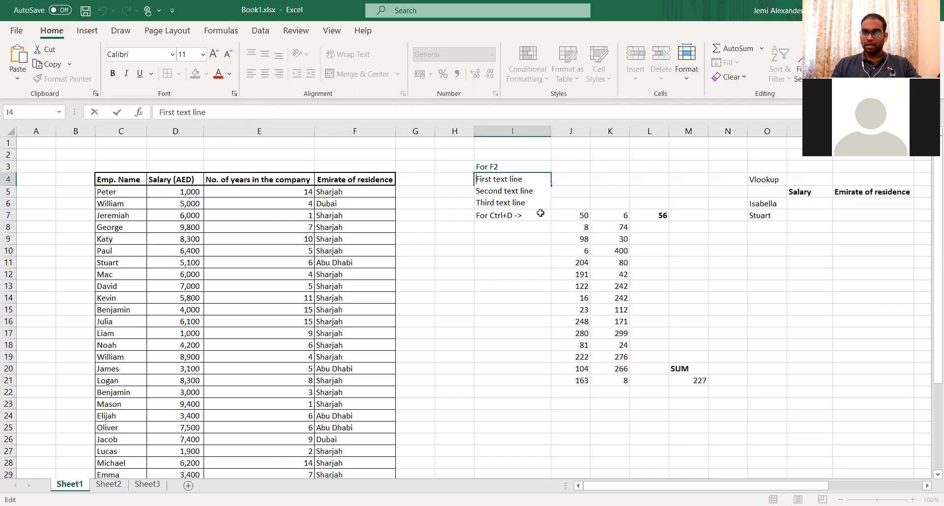
key("Down")
key("Down")
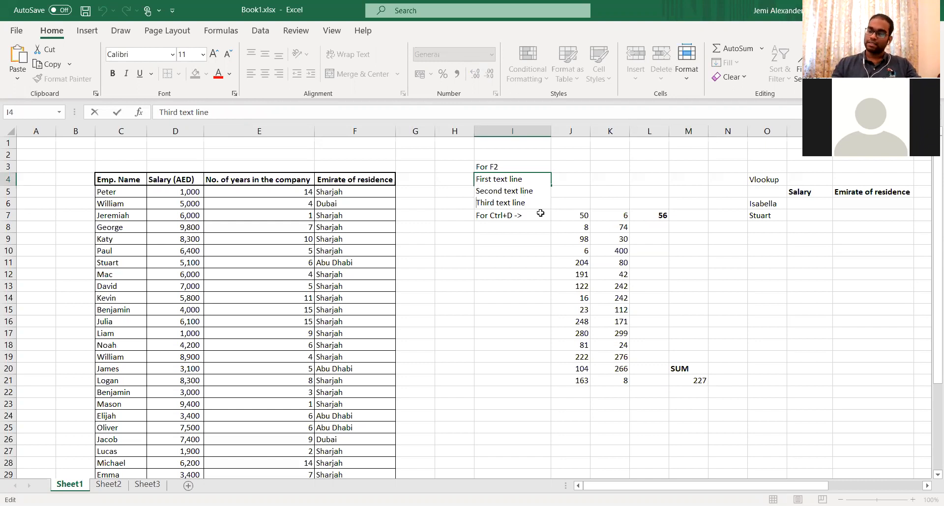
key("Escape")
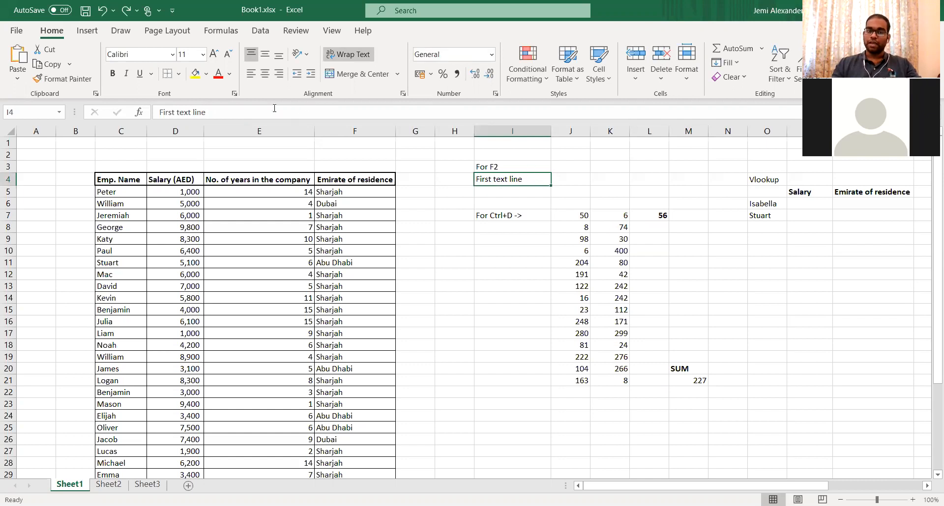
key("F2")
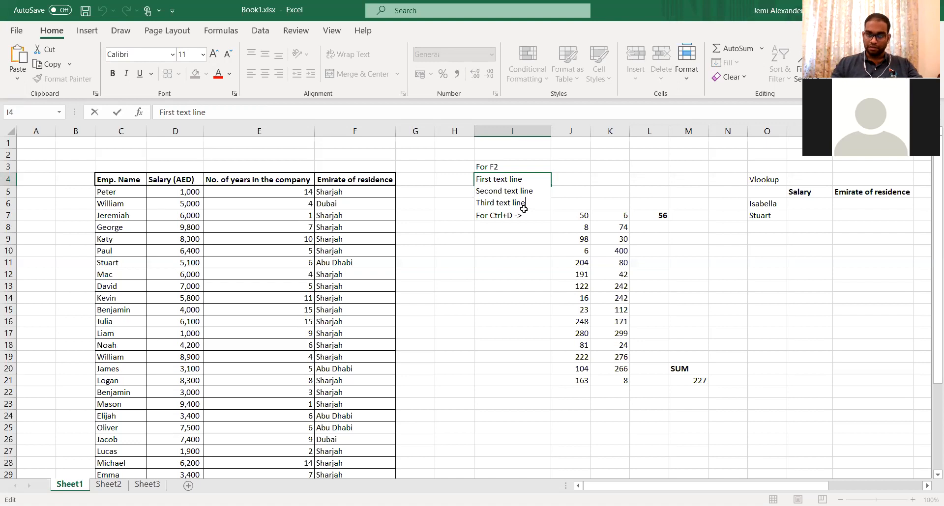
key("Escape")
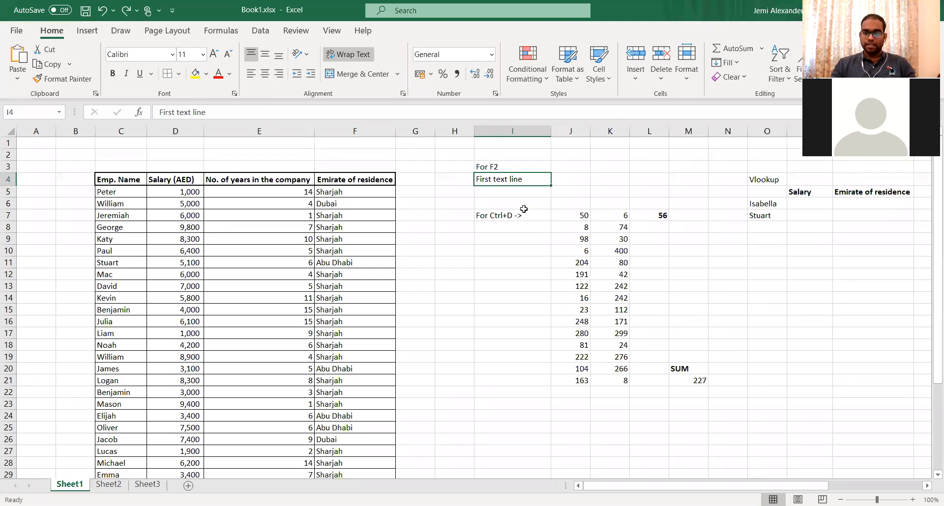
left_click(643, 260)
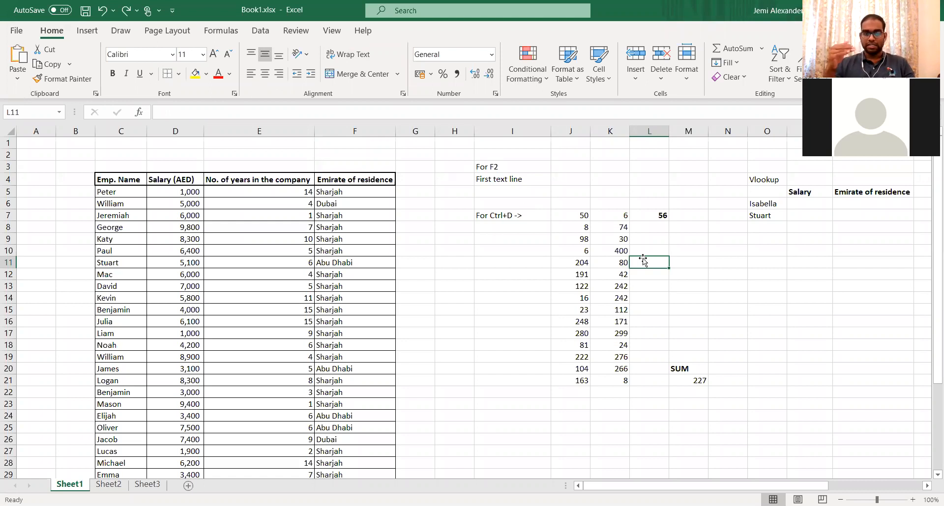
left_click(695, 264)
left_click(711, 271)
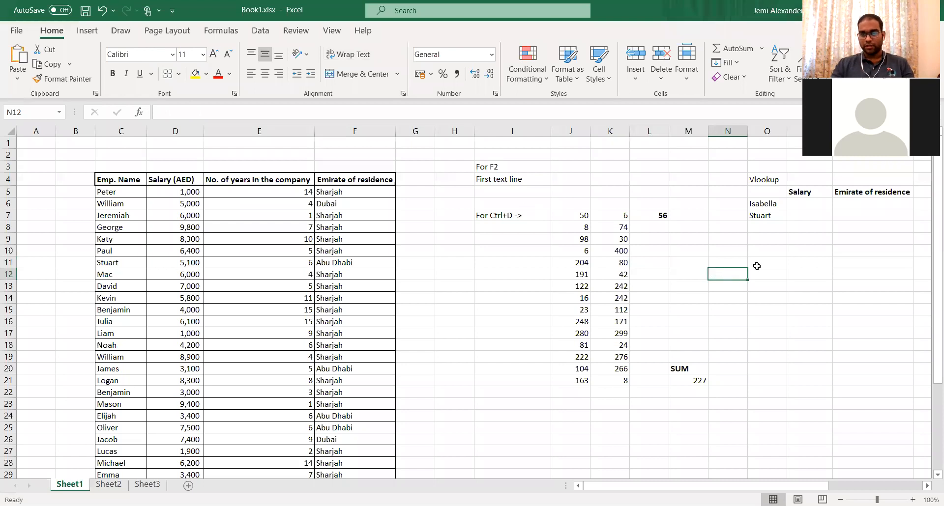
- Fill the formula from L7 down into L8, and undo the fill
left_click(666, 229)
key("ctrl+d")
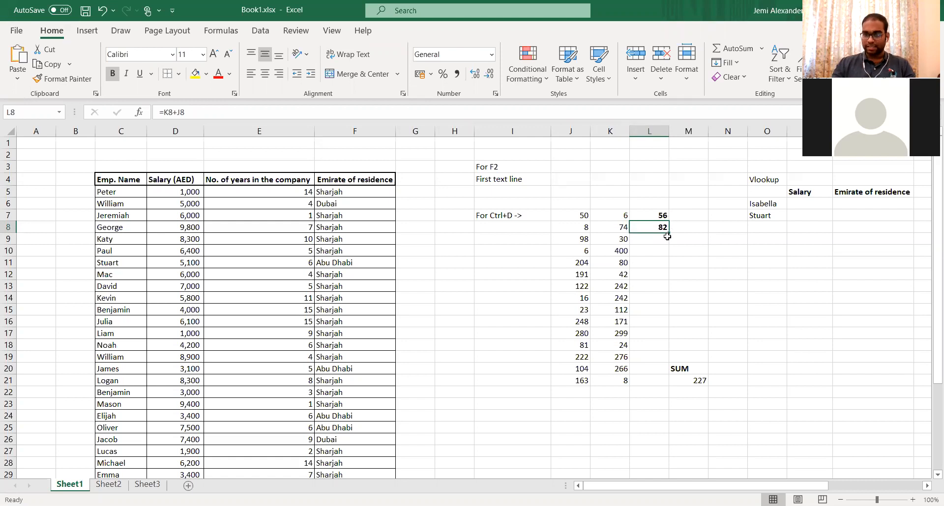
key("ctrl+z")
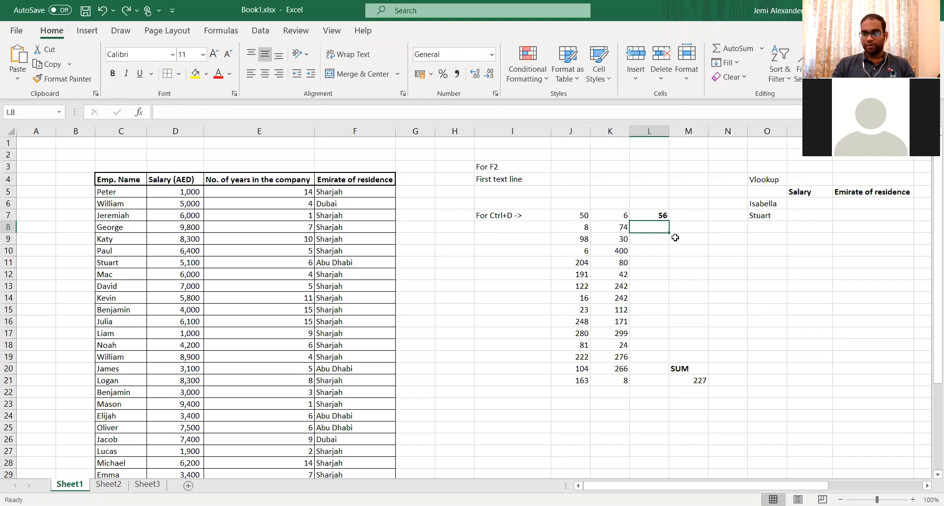
- Enter the plain number 56 in M2, fill it down into M3, and undo both changes
left_click(679, 154)
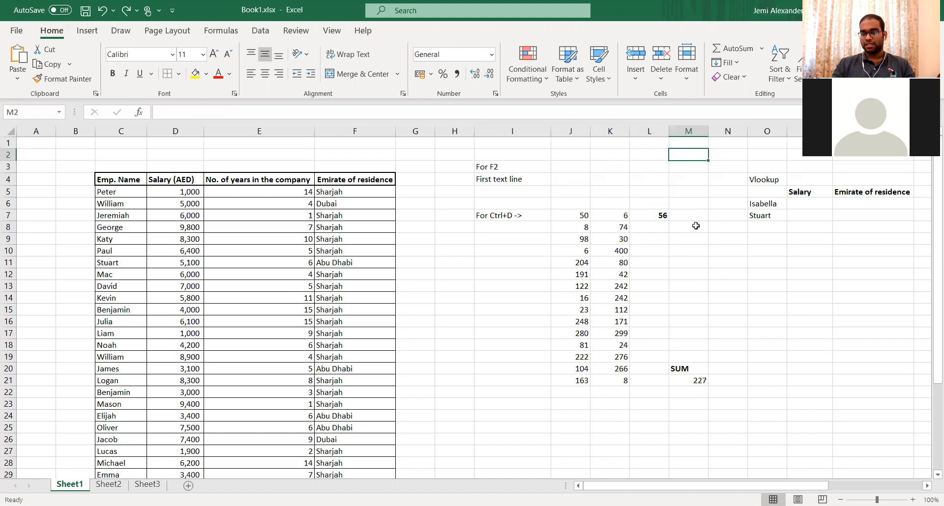
type("56")
key("Return")
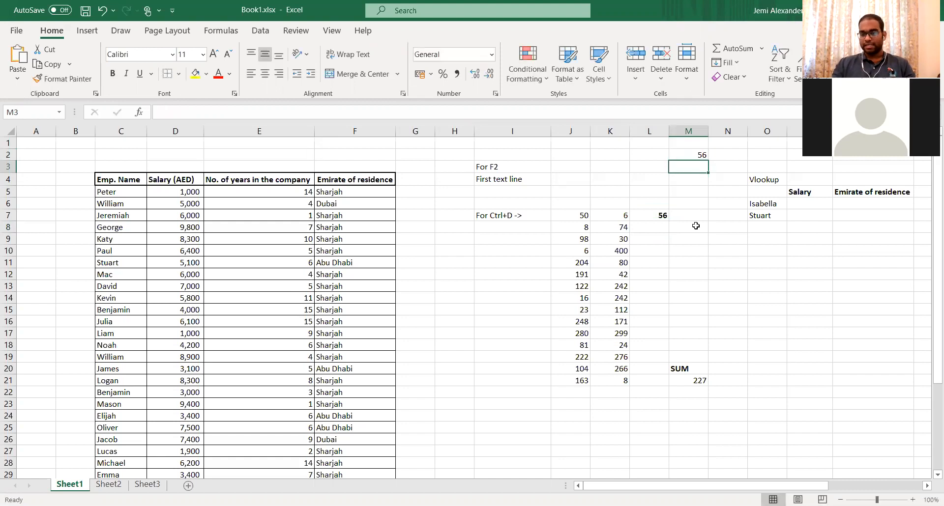
key("ctrl+d")
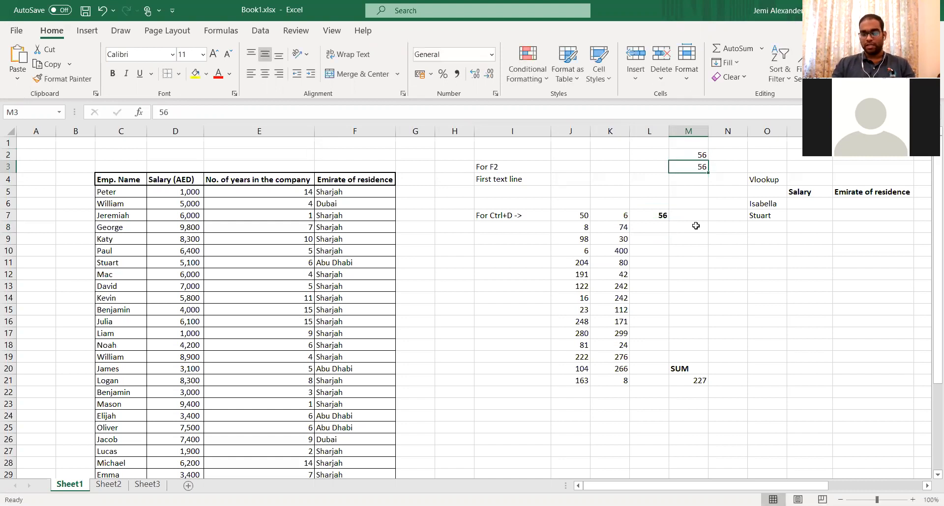
key("Up")
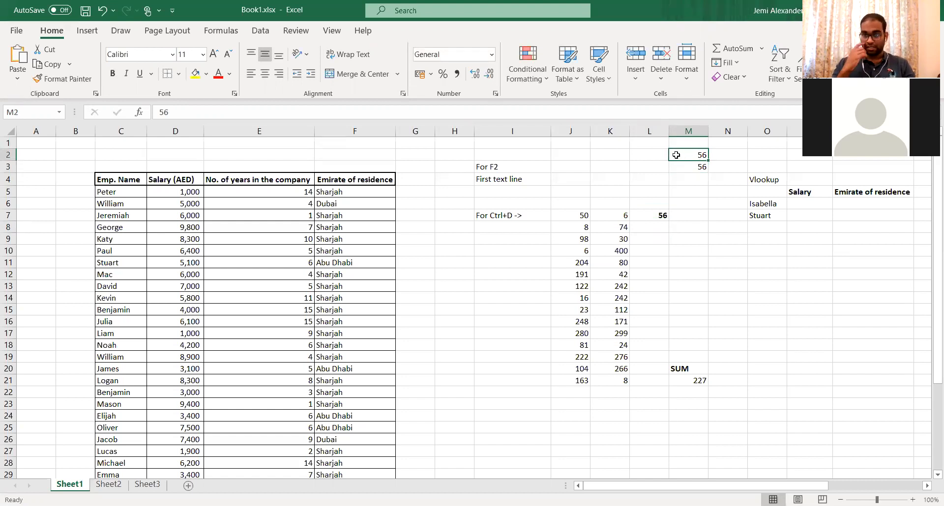
key("ctrl+z")
key("ctrl+z")
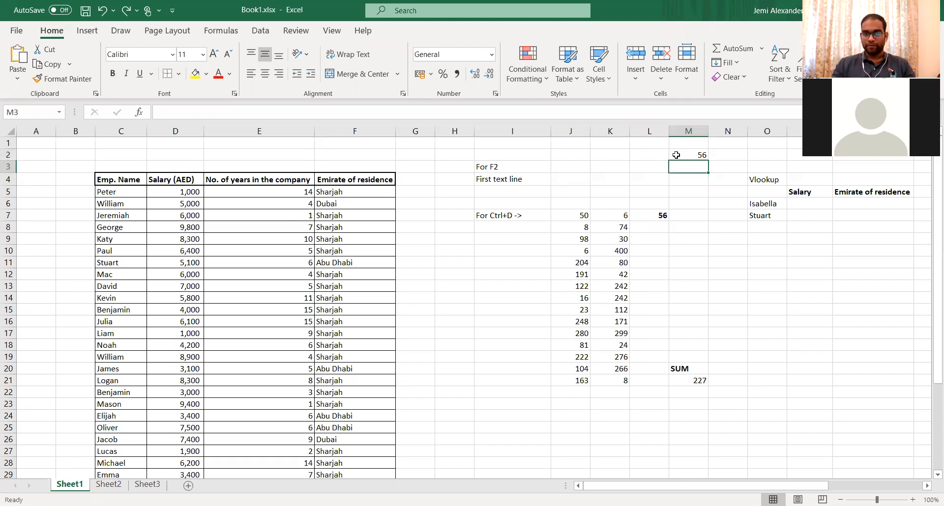
- Open the formula in L7 to check that it adds K7 and J7, and cancel the edit
left_click(658, 215)
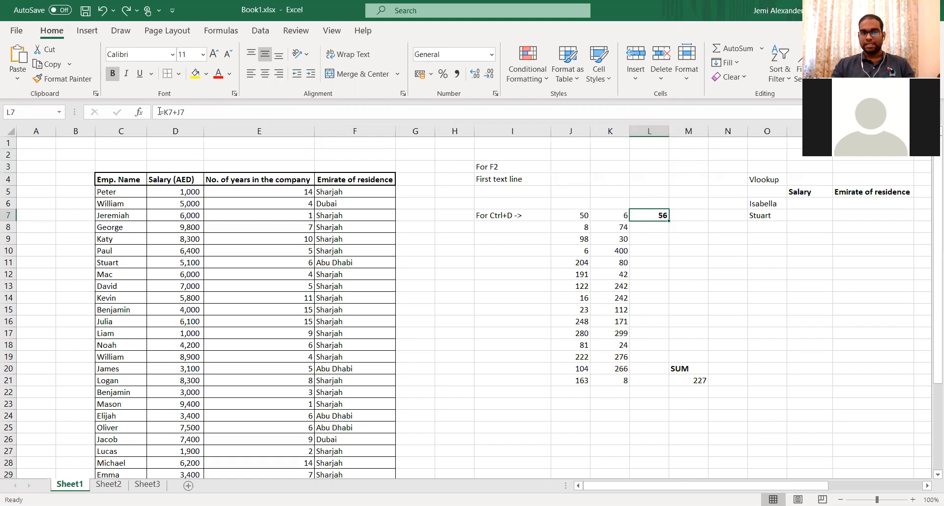
key("F2")
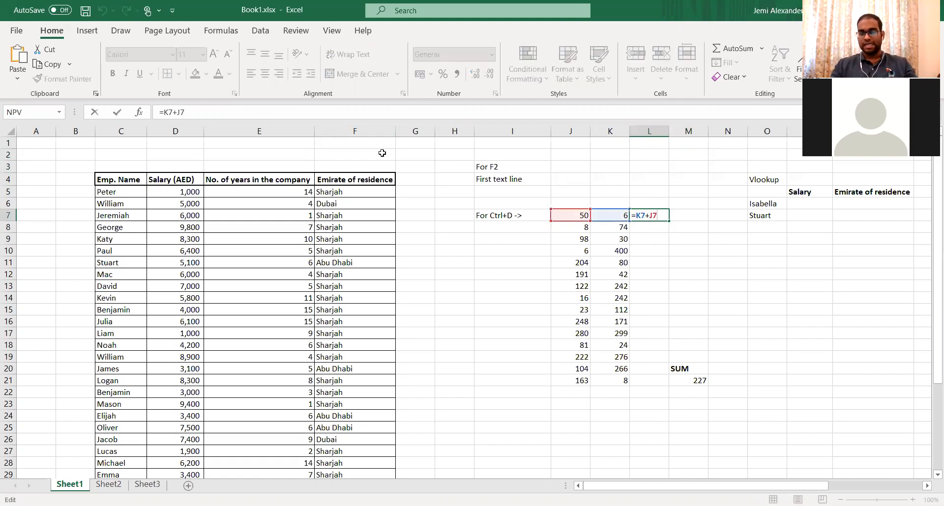
key("Escape")
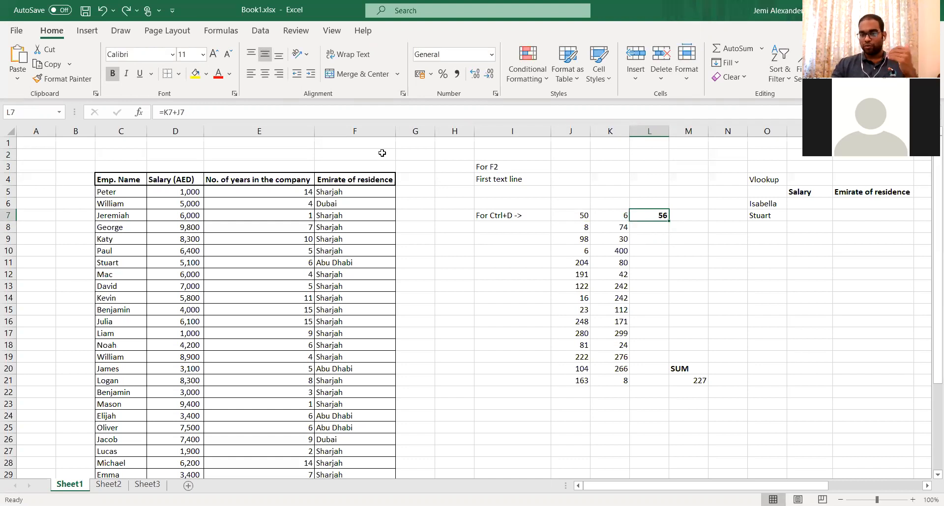
- Copy the L7 formula into L8 again with Fill Down, and undo it
key("Down")
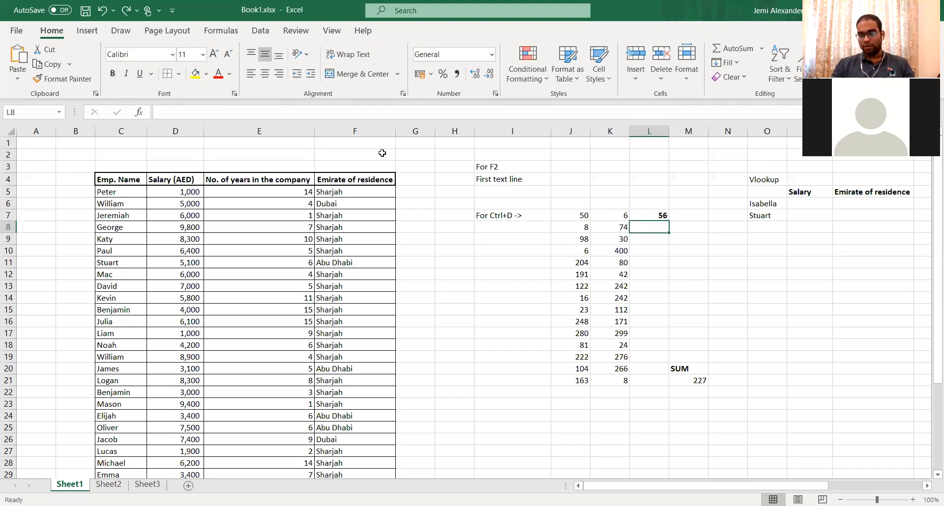
key("ctrl+d")
key("ctrl+z")
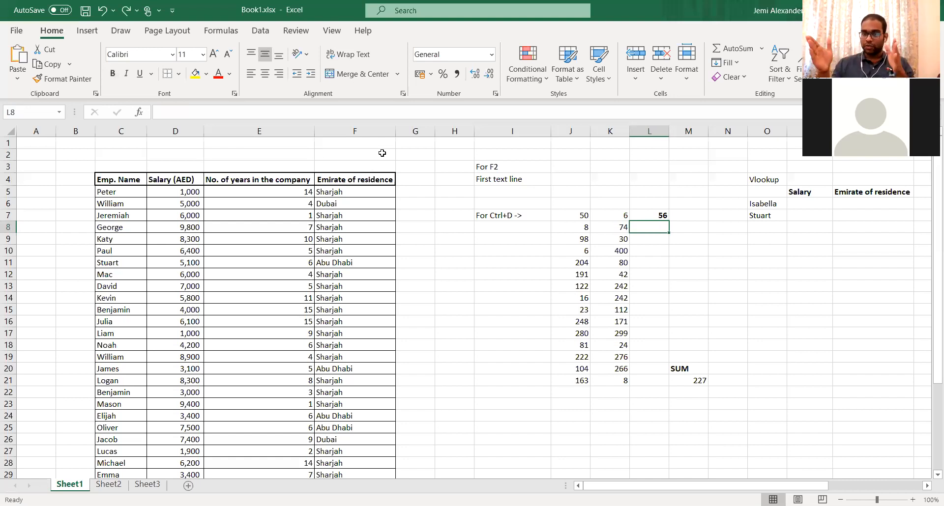
- Enter 0 in cell L8 and return to the formula cell above it
type("0")
key("Up")
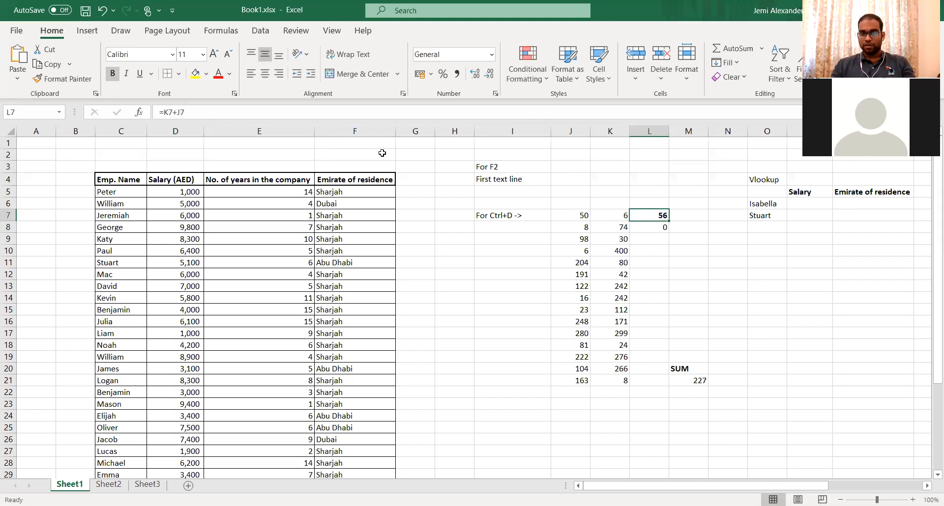
- Undo the 0 entered in L8, fill the L7 formula down to L21 with the fill handle, and undo the fill
key("ctrl+z")
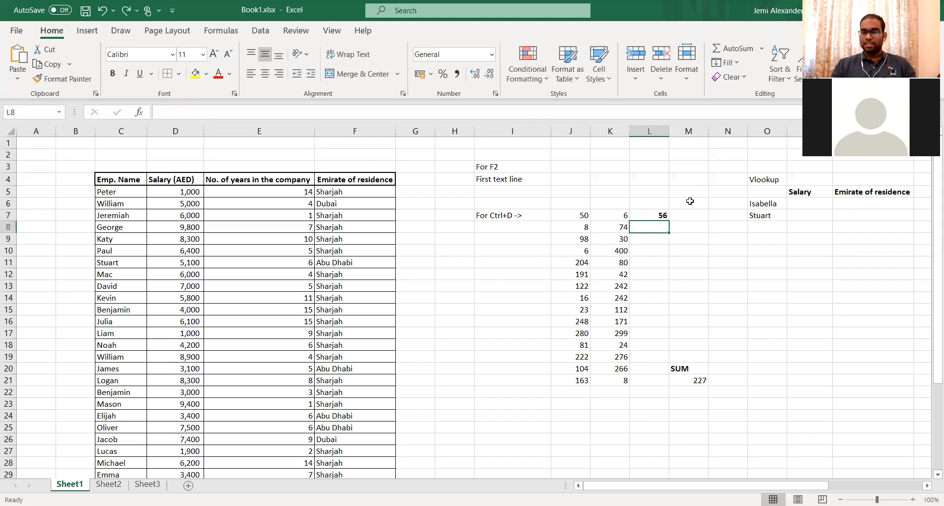
left_click(649, 215)
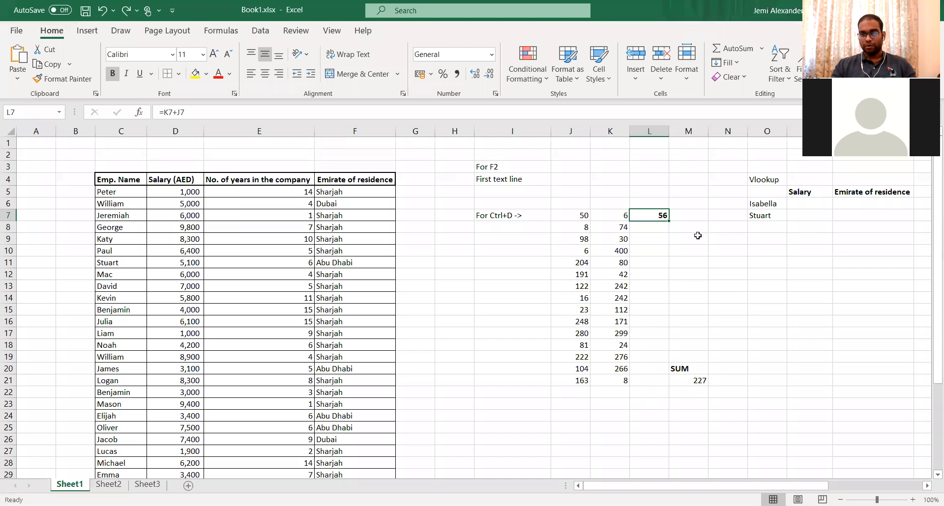
left_click_drag(668, 220, 665, 386)
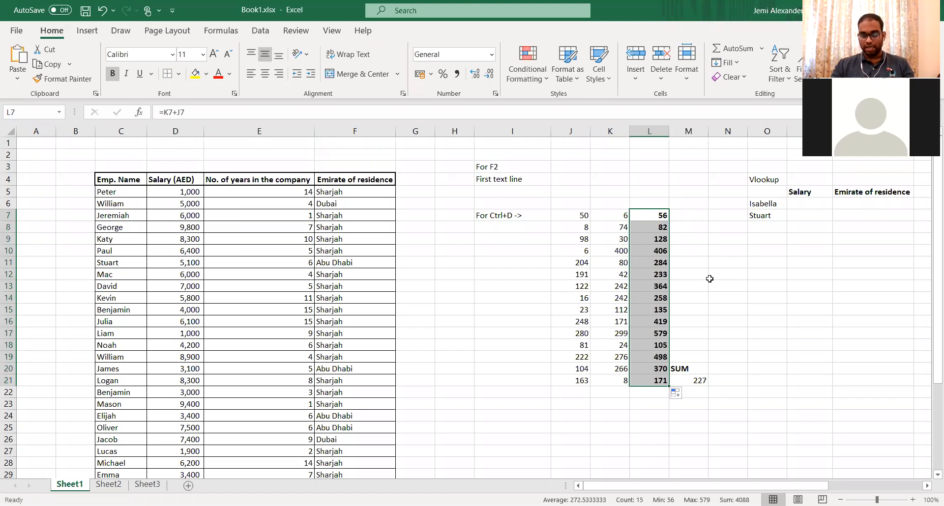
key("ctrl+z")
- Enter the label "total" in J22 below the first column of practice numbers
left_click(613, 406)
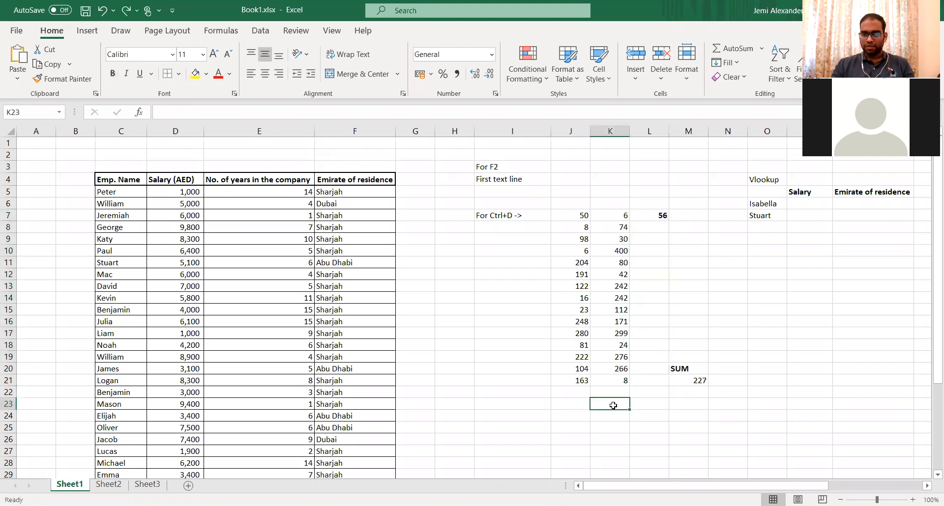
left_click(584, 393)
type("total")
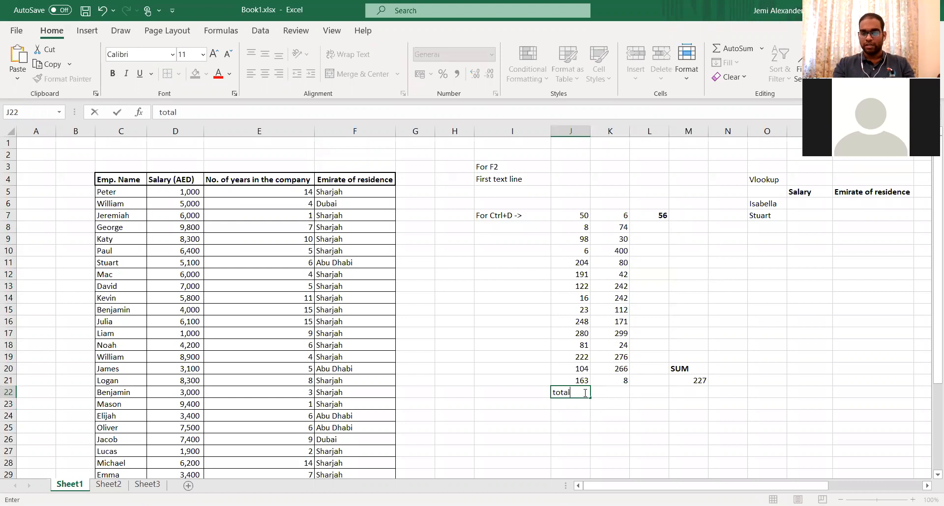
key("Return")
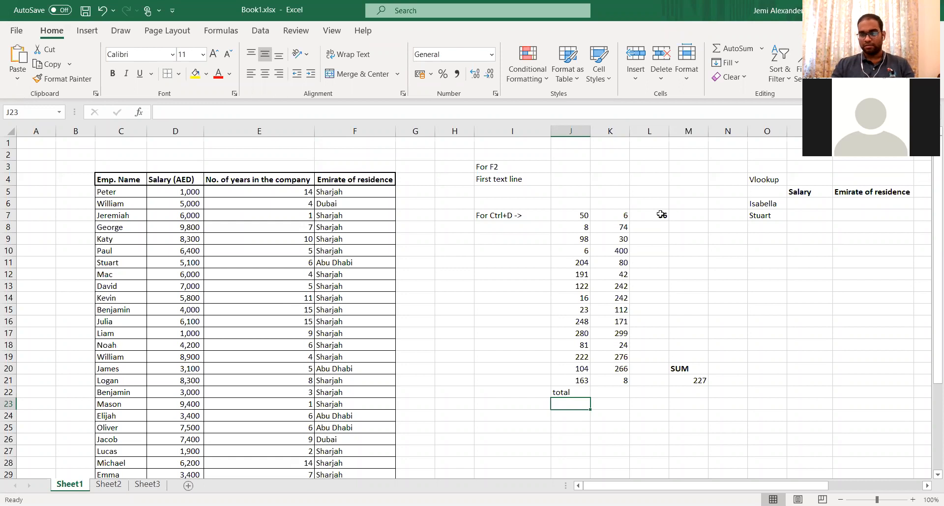
- Select column L from L21 up to the formula in L7, copy the formula through the range with Fill Down, and undo it
key("Up")
key("Right")
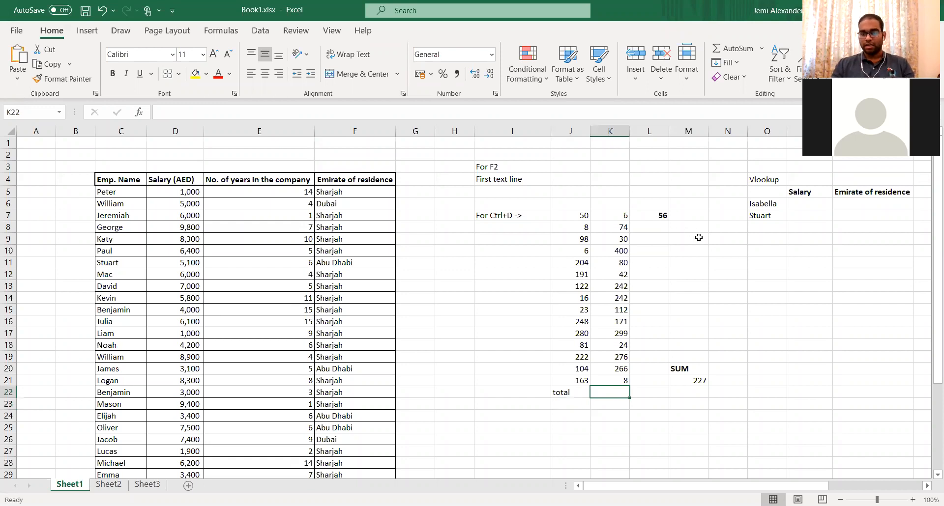
key("Up")
key("Right")
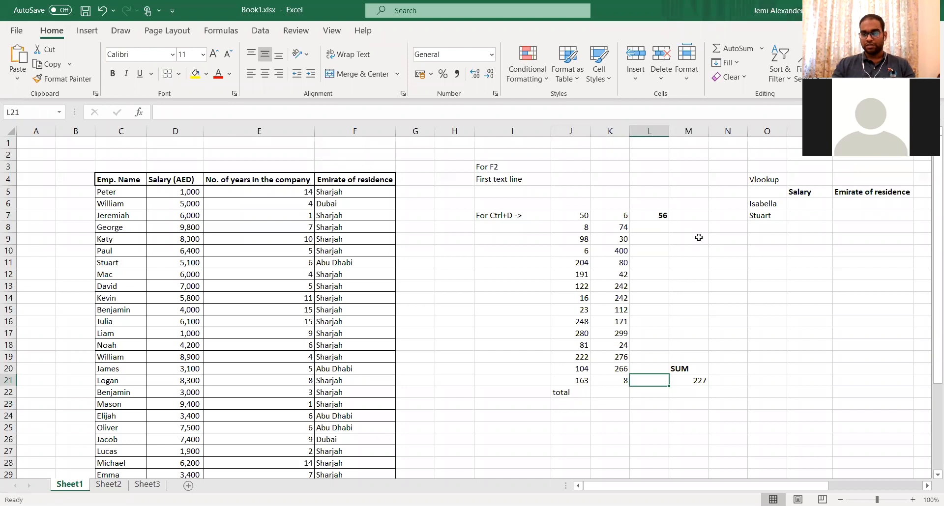
key("ctrl+shift+Up")
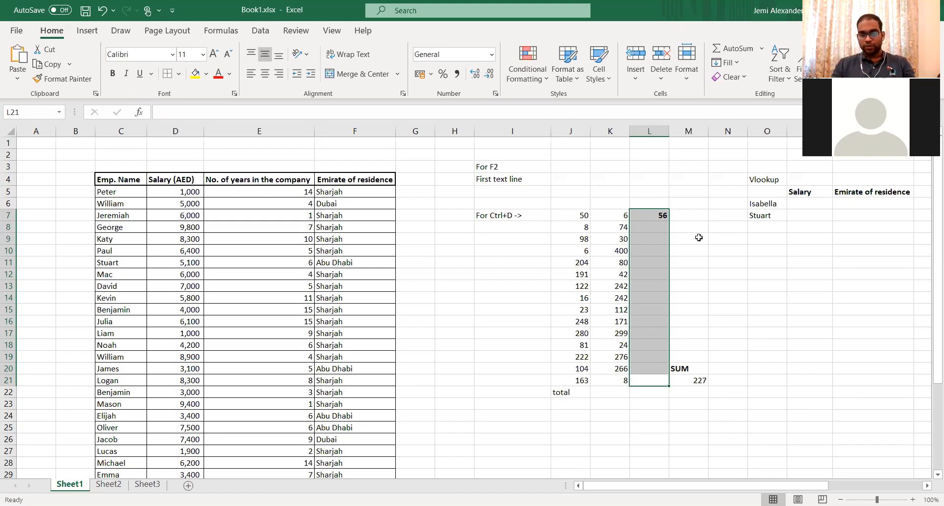
key("Down")
key("Up")
key("ctrl+shift+Up")
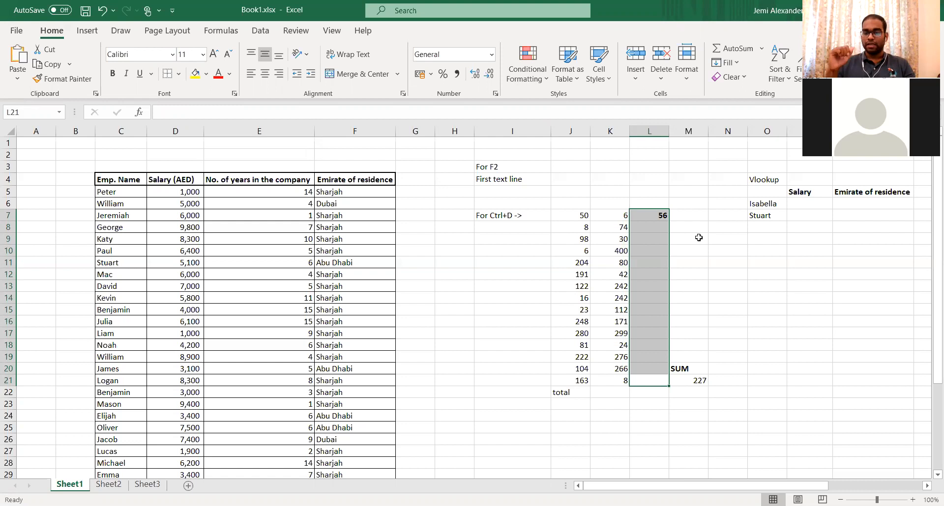
key("ctrl+d")
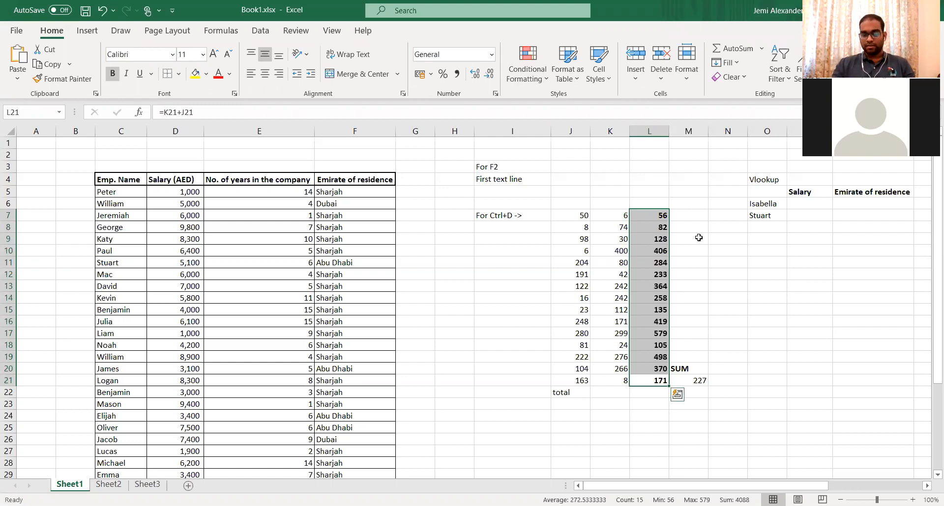
key("ctrl+z")
- Repeat the Fill Down over L7:L21 starting from L21, undo it, and move to the empty cell L26
key("Left")
key("Right")
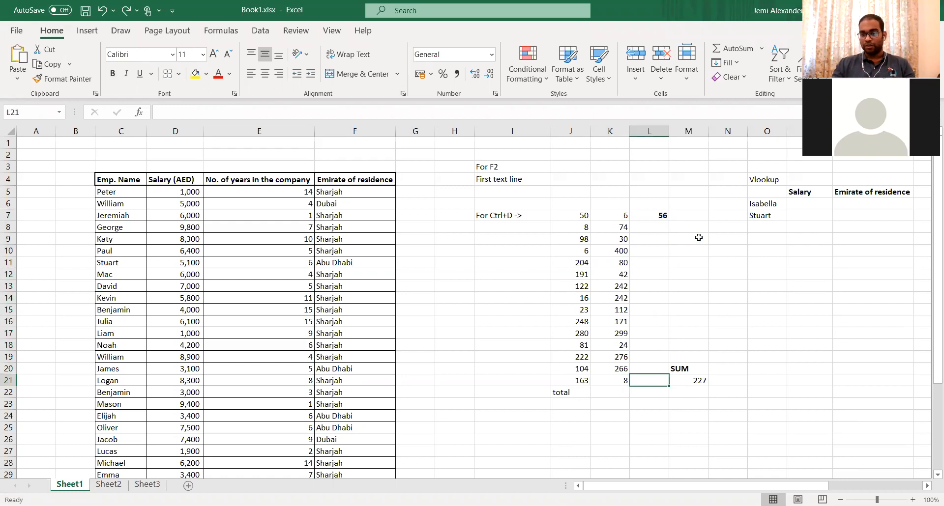
key("ctrl+shift+Up")
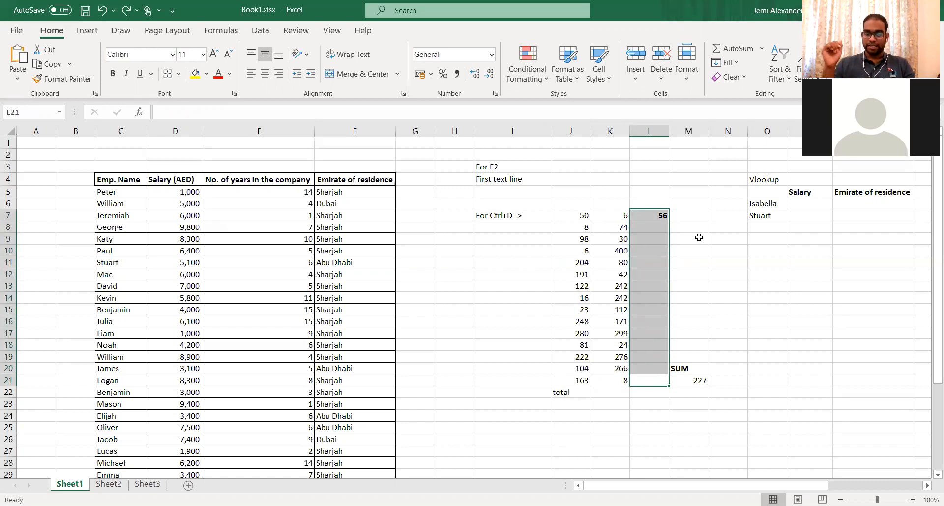
key("ctrl+d")
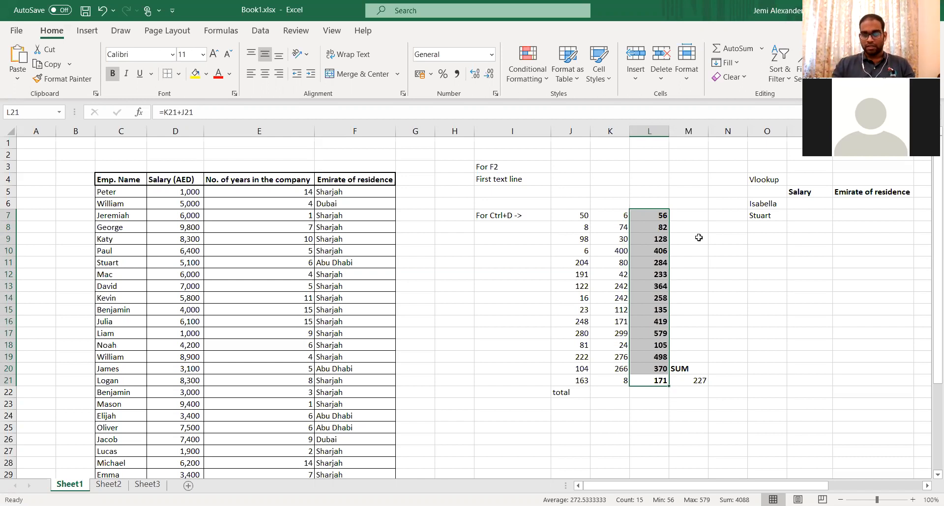
key("ctrl+z")
key("Down")
key("Down")
key("Down")
key("Down")
key("Down")
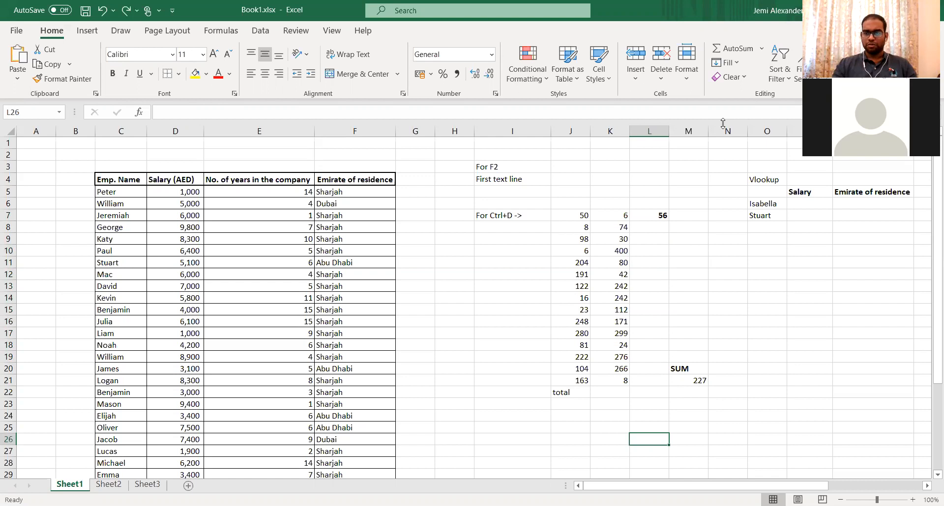
- Delete the practice data by extending the selection from I8 to M8 and removing entire columns I to M
left_click(567, 247)
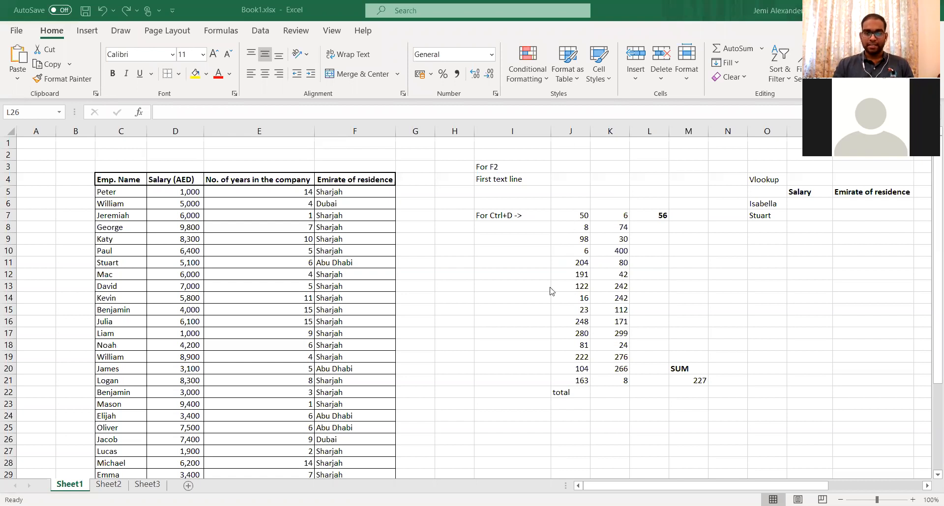
left_click(371, 293)
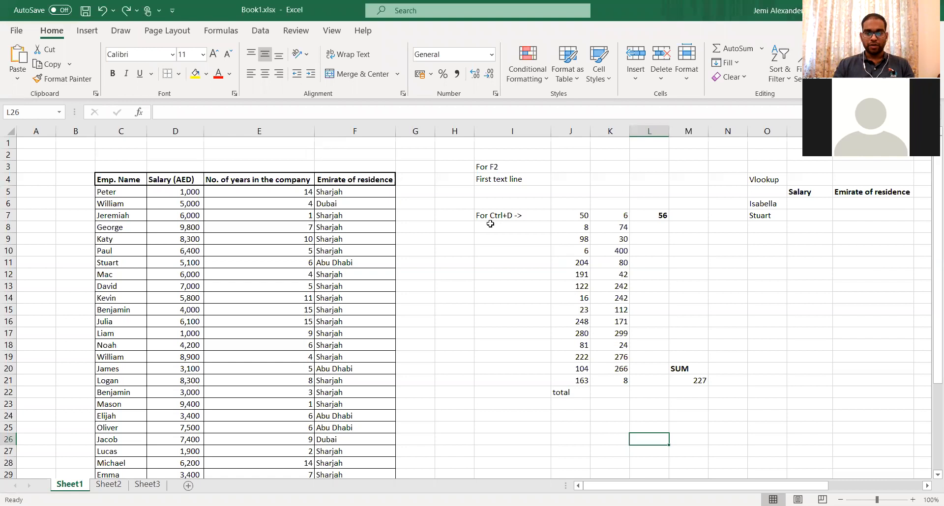
left_click(490, 224)
key("shift+Right")
key("shift+Right")
key("shift+Right")
key("shift+Right")
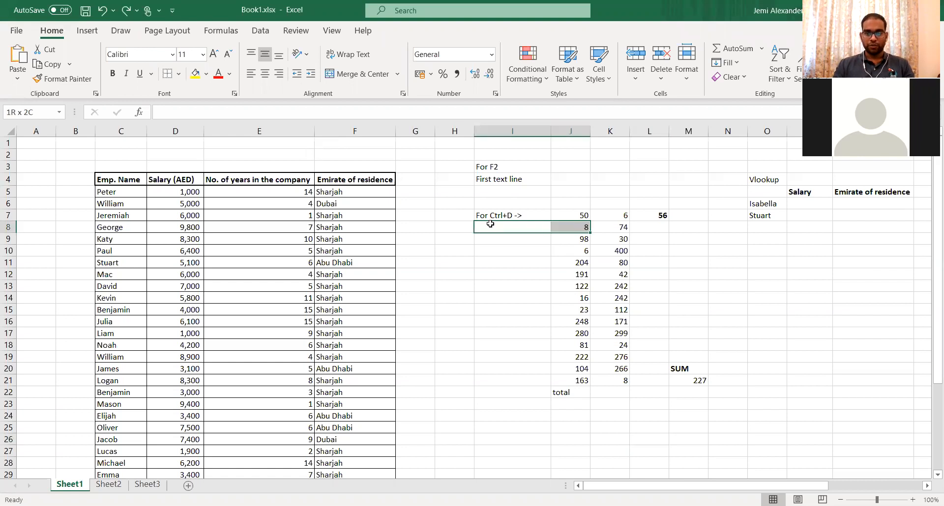
key("ctrl+space")
key("ctrl+minus")
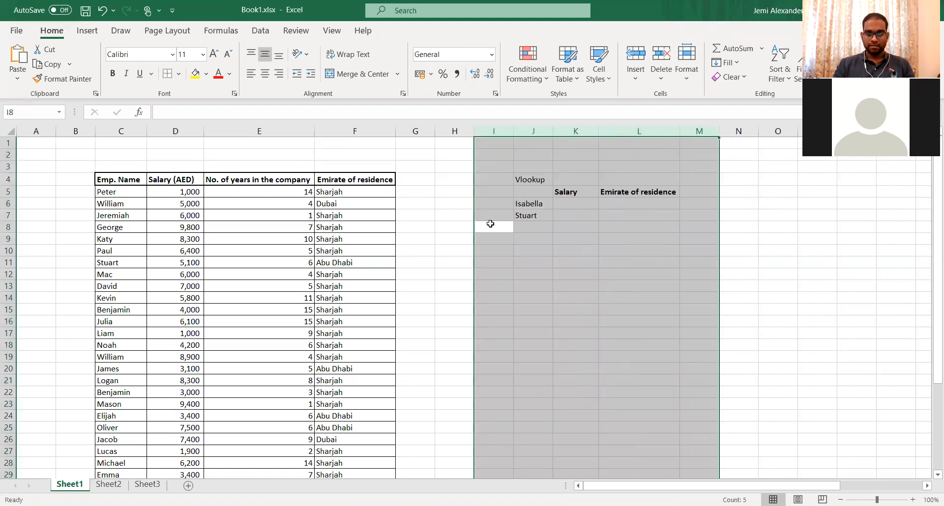
- Insert five blank columns at column H between the employee table and the Vlookup block
key("Left")
key("ctrl+space")
key("ctrl+z")
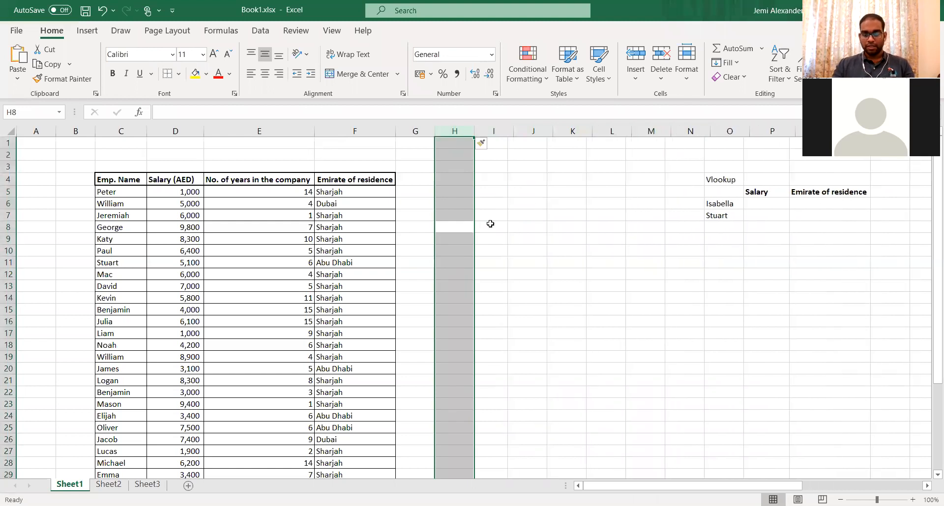
key("Left")
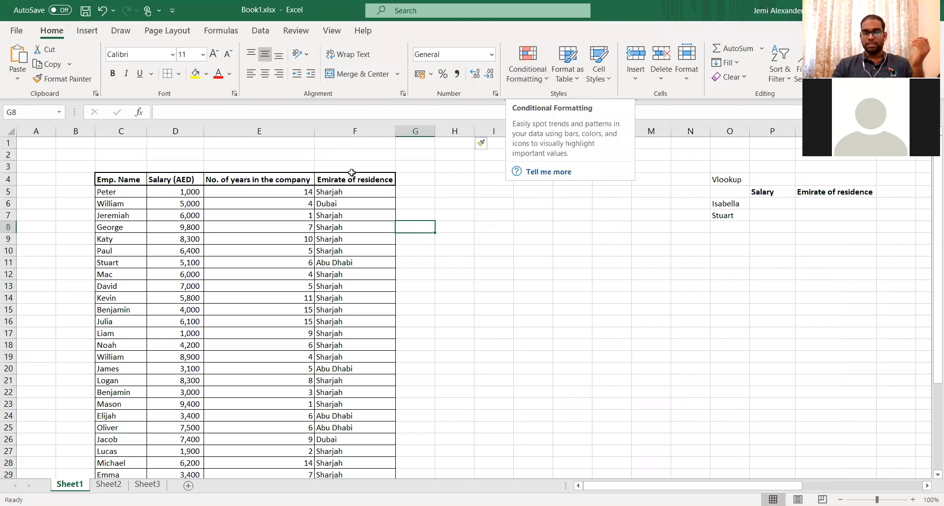
- Highlight the salary cell D6 with a yellow fill and undo it
left_click(266, 194)
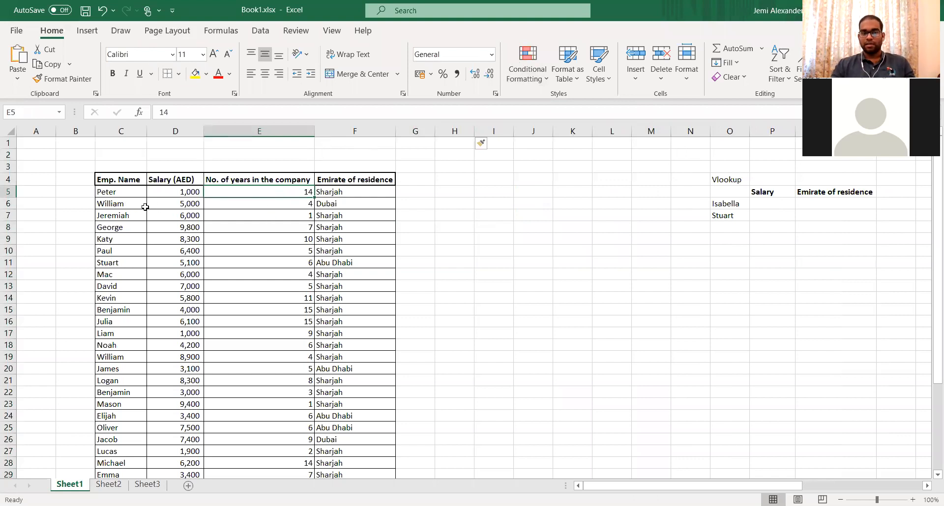
left_click(166, 206)
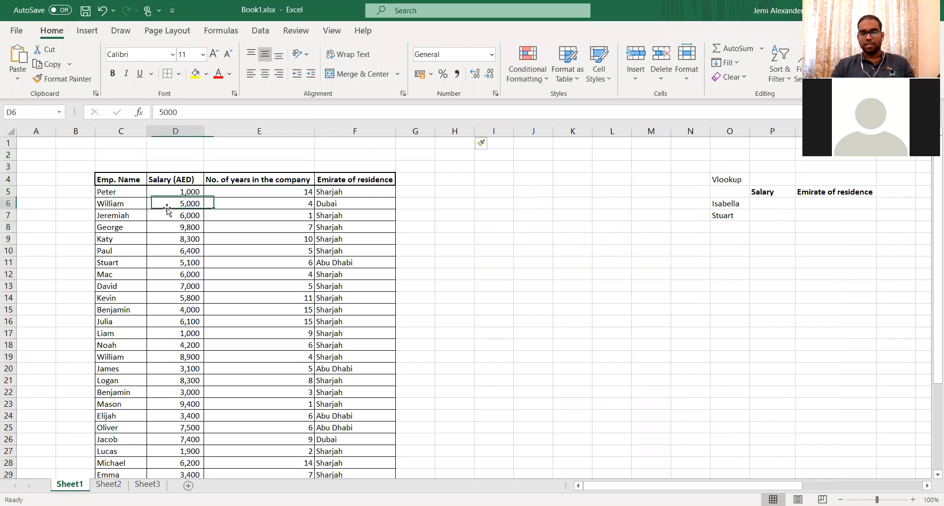
left_click(194, 74)
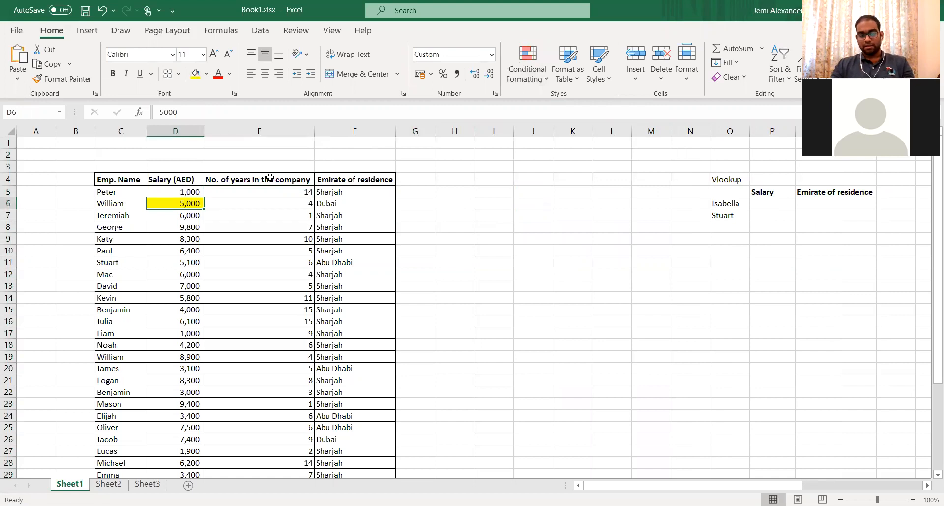
key("ctrl+z")
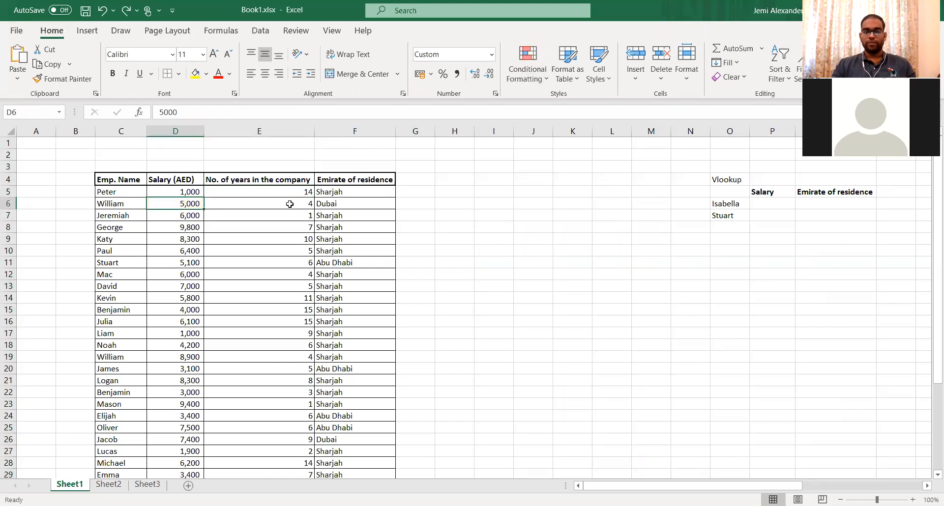
- Fill F7:F10 with standard light green, and clear the fill from F6:F12 with No Fill
left_click_drag(360, 215, 361, 251)
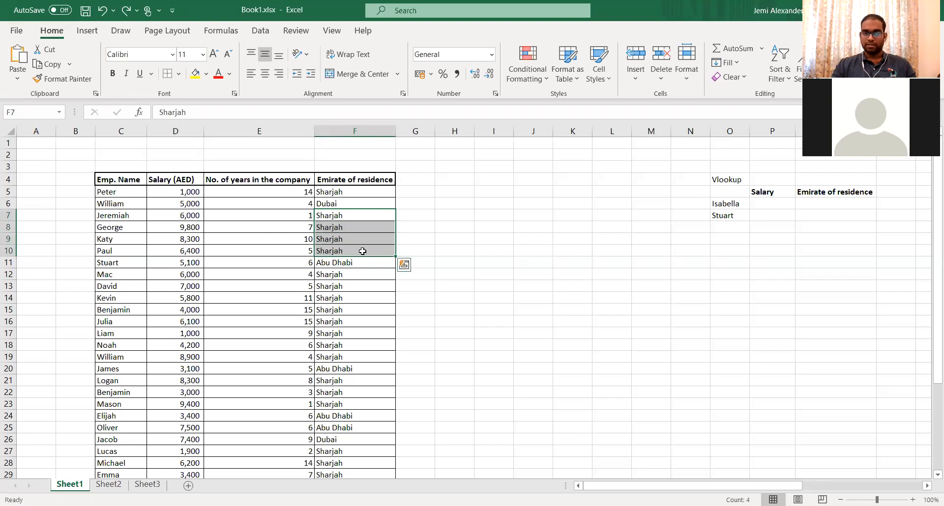
left_click(206, 74)
left_click(234, 190)
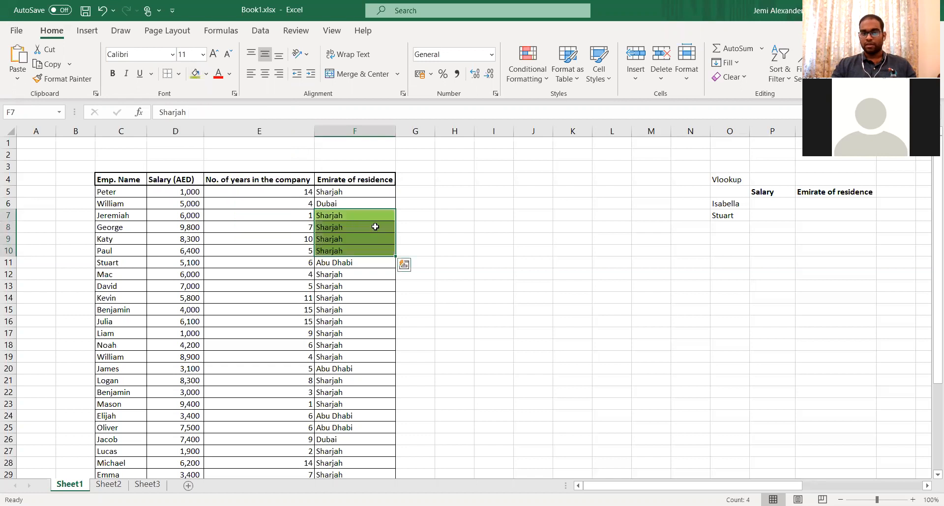
left_click(374, 227)
left_click_drag(365, 204, 364, 274)
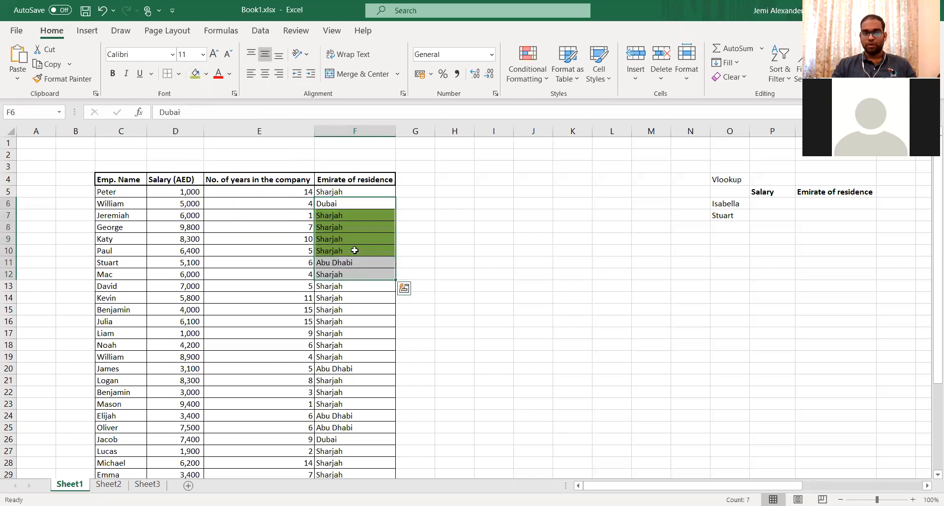
left_click(206, 78)
left_click(223, 207)
left_click(452, 215)
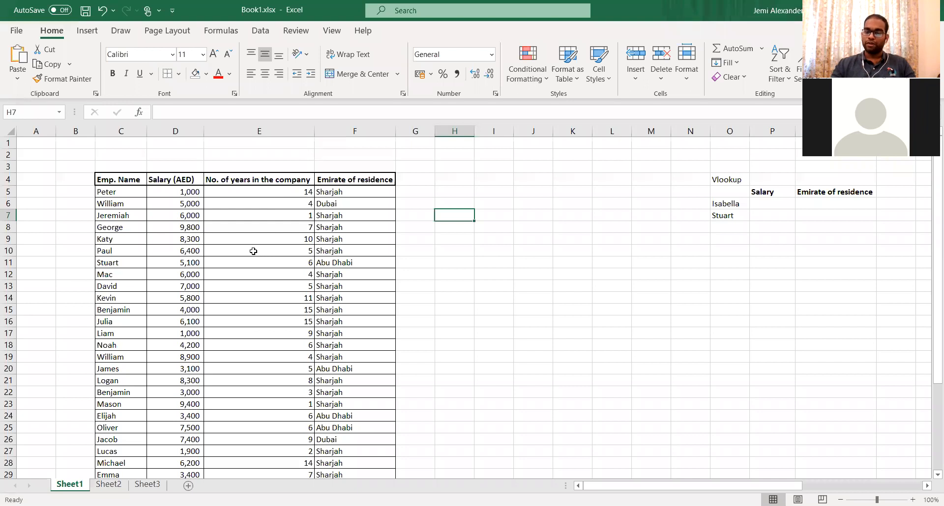
- Fill cell E5 in the years column with a light blue theme colour
left_click(282, 191)
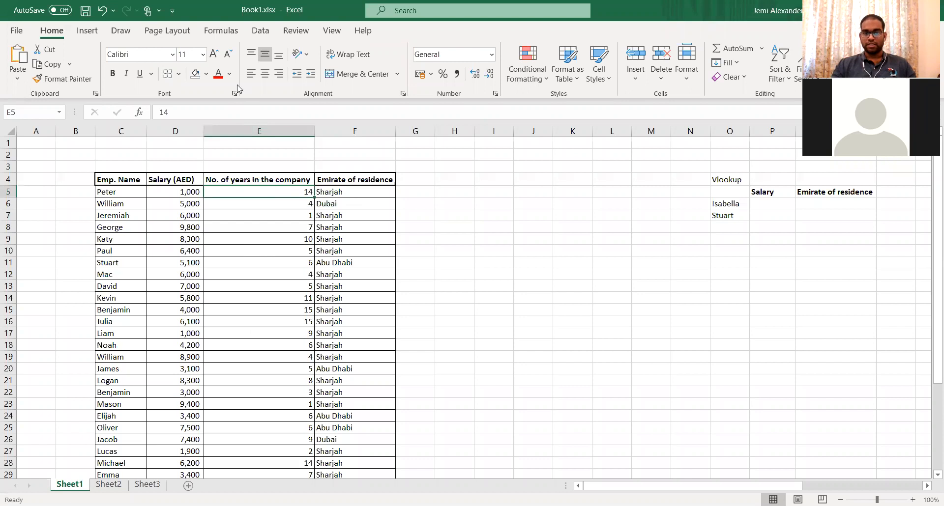
left_click(207, 75)
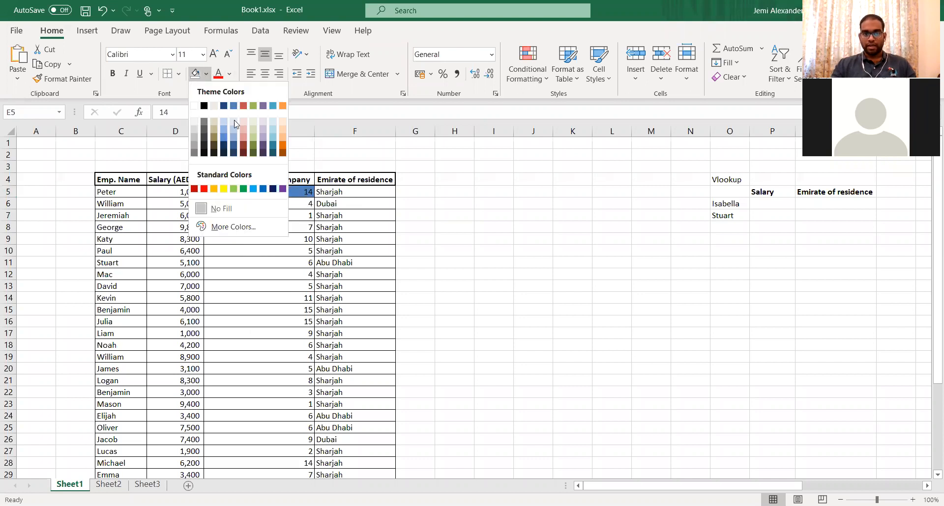
left_click(234, 131)
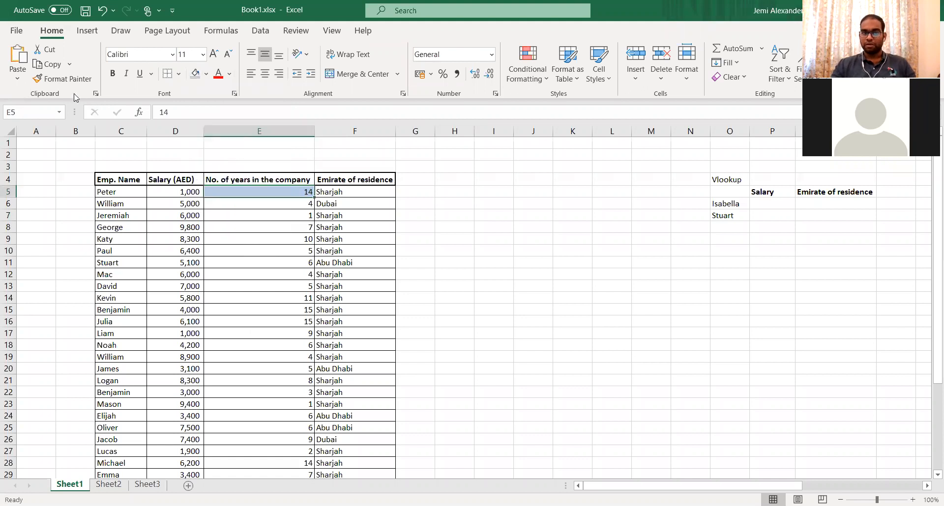
- Copy the light blue format of E5 onto E8:E9, E11 and E14:E16 with Format Painter
left_click(65, 82)
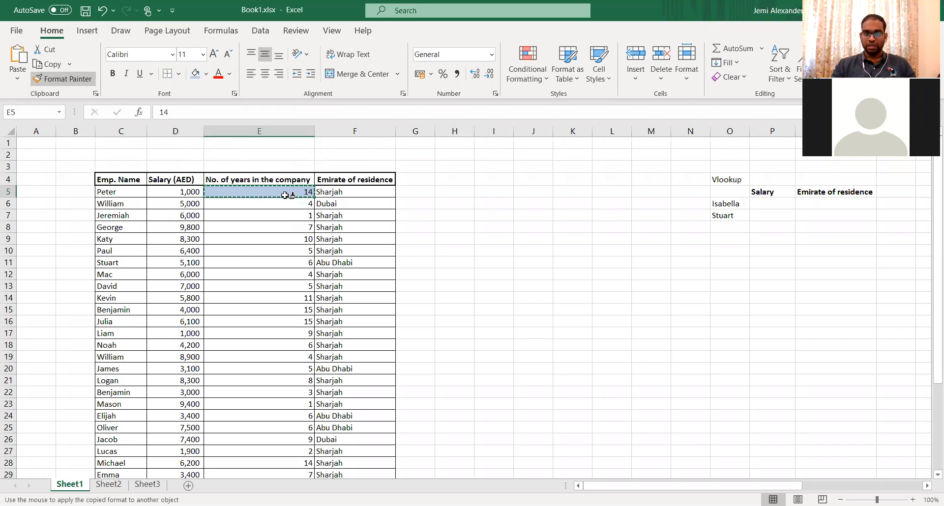
left_click_drag(286, 226, 286, 243)
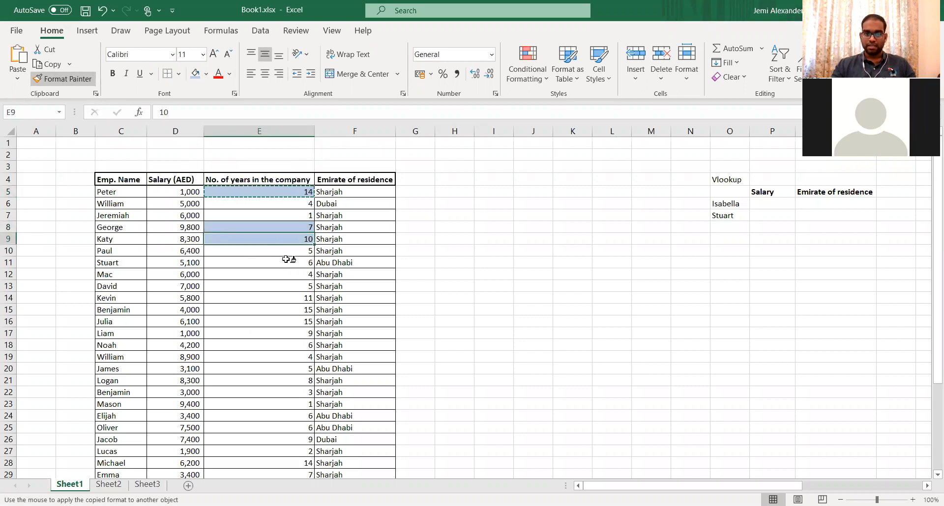
left_click(289, 260, "ctrl")
left_click_drag(290, 300, 294, 318)
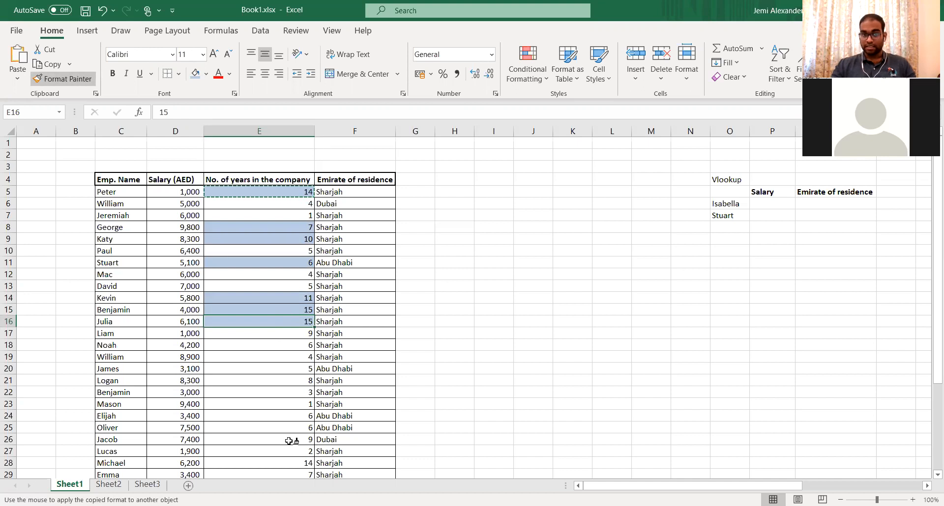
key("Escape")
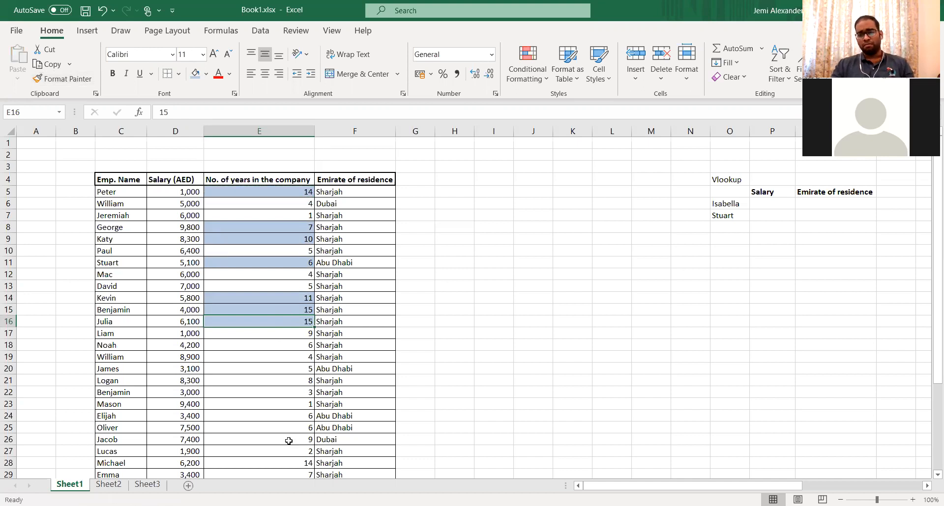
- Undo the painted formats, the light blue fill in E5 and the green fill in F7:F10, and clear the copy outline
key("ctrl+z")
key("ctrl+z")
key("ctrl+z")
key("ctrl+z")
key("ctrl+z")
key("ctrl+z")
key("ctrl+z")
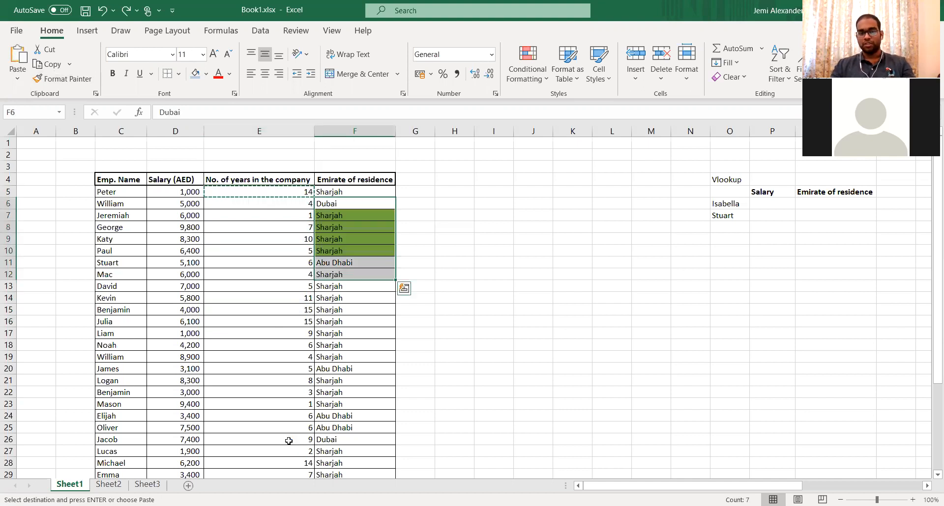
key("ctrl+z")
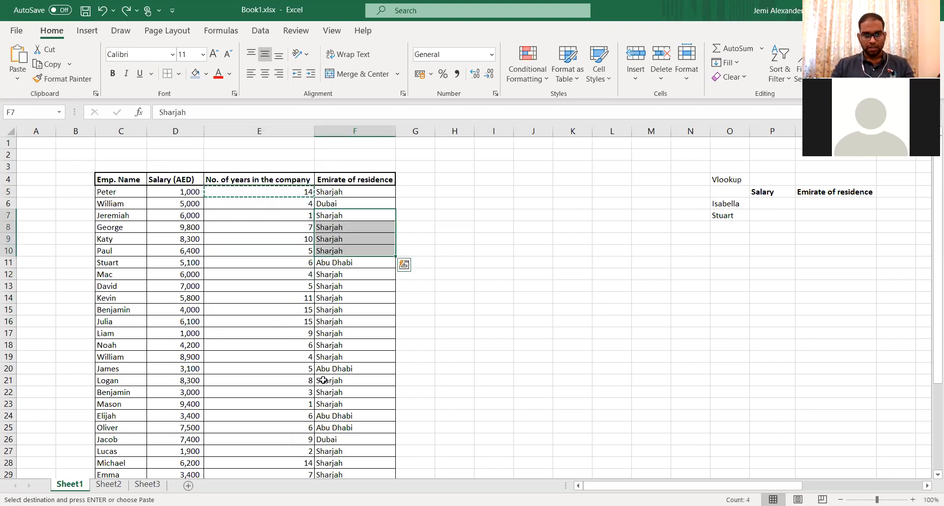
left_click(485, 195)
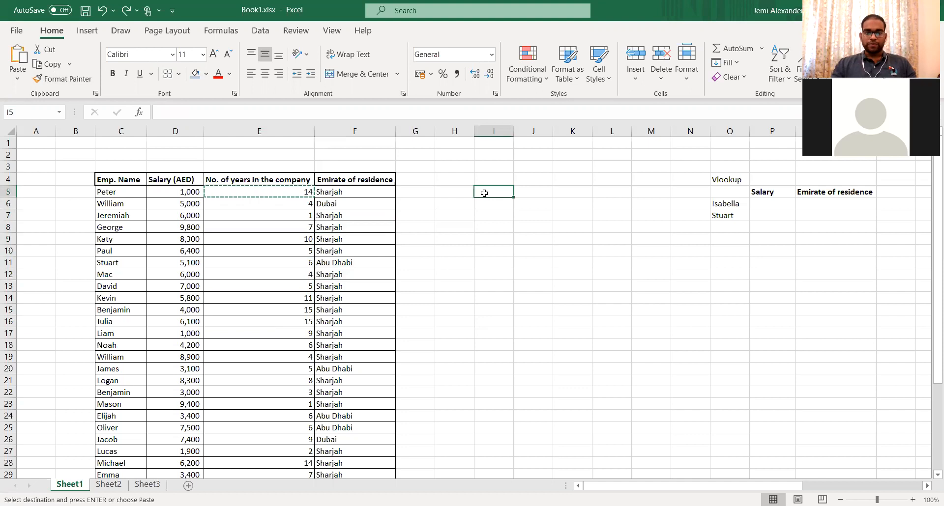
key("Escape")
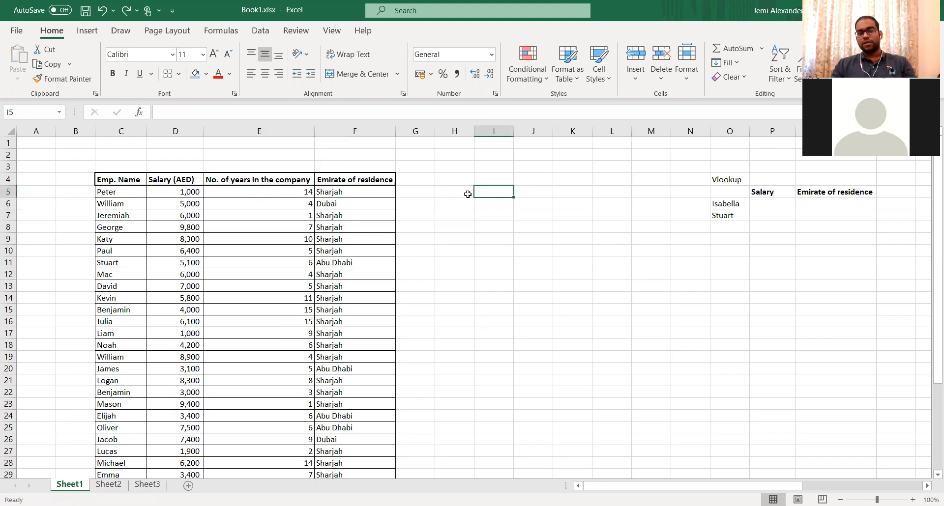
left_click(530, 58)
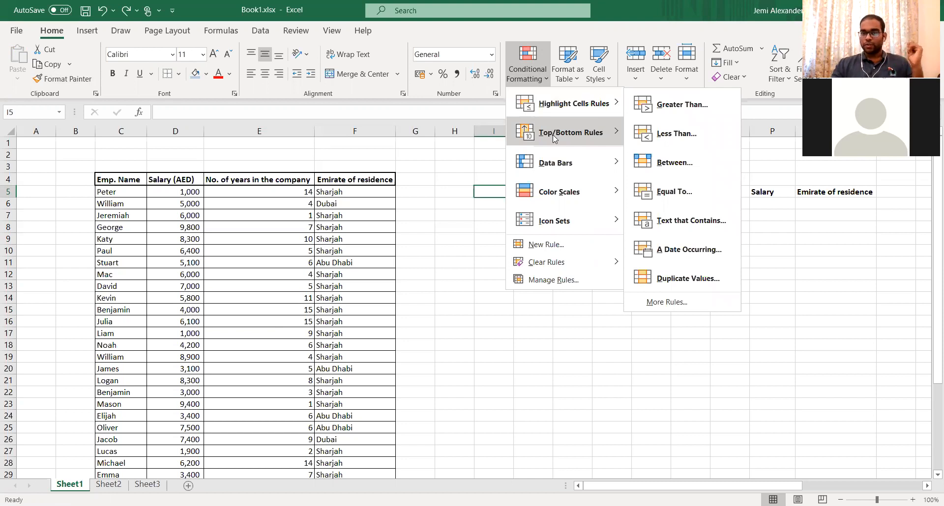
left_click(643, 105)
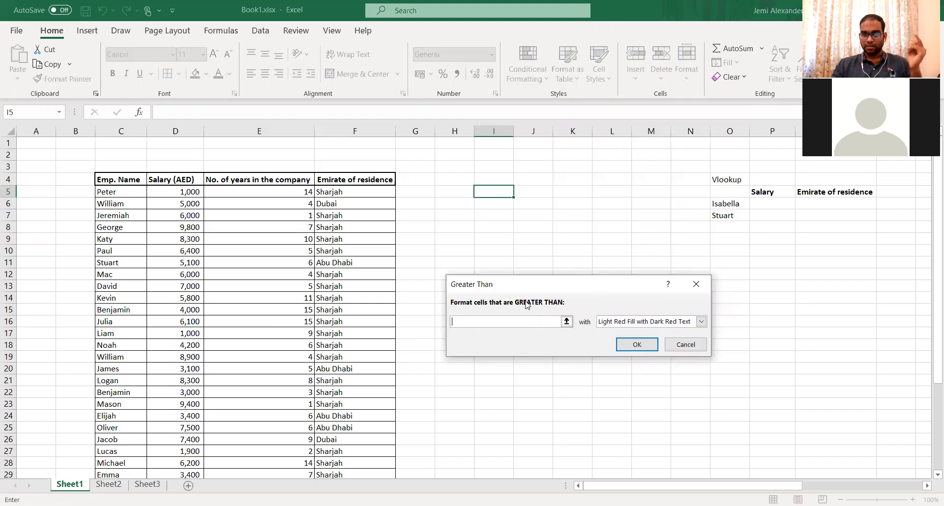
left_click(703, 285)
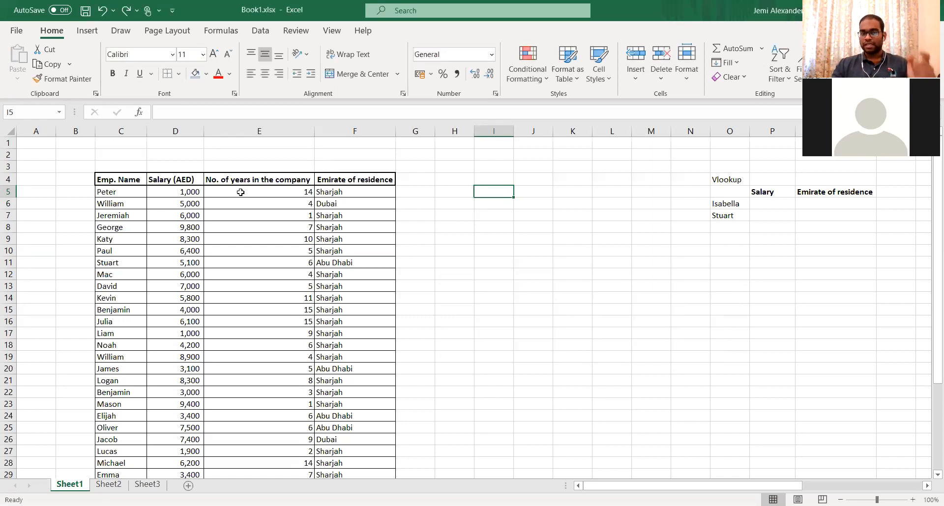
- Highlight years of service in E5:E36 greater than 5 using conditional formatting with Light Red Fill with Dark Red Text
left_click(240, 192)
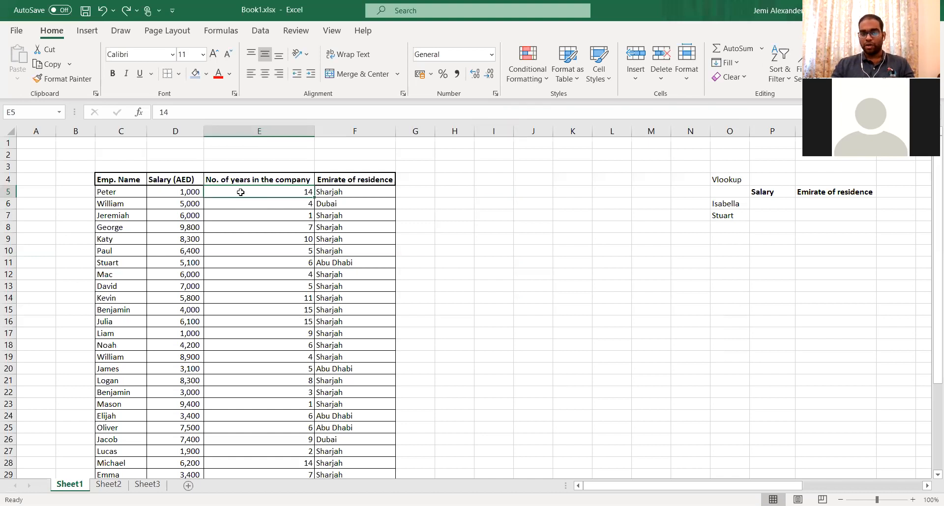
key("ctrl+shift+Down")
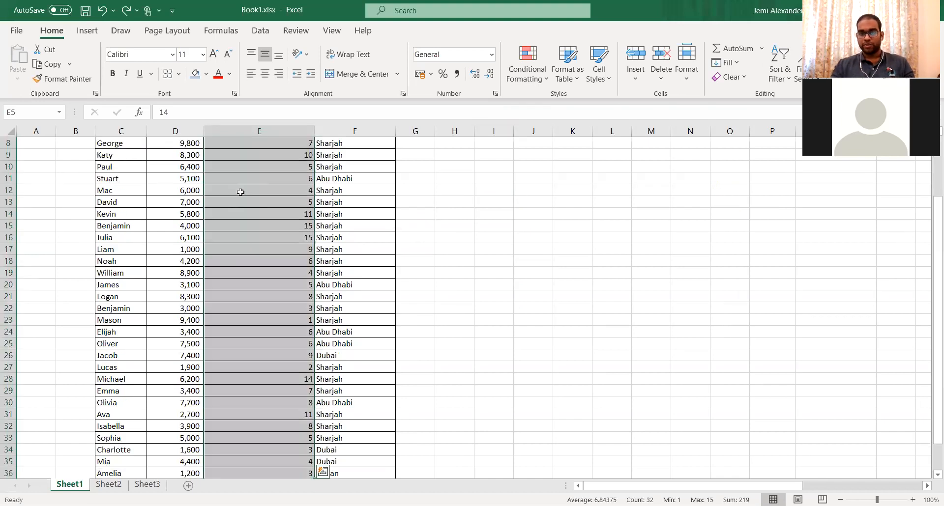
left_click(532, 89)
mouse_move(552, 104)
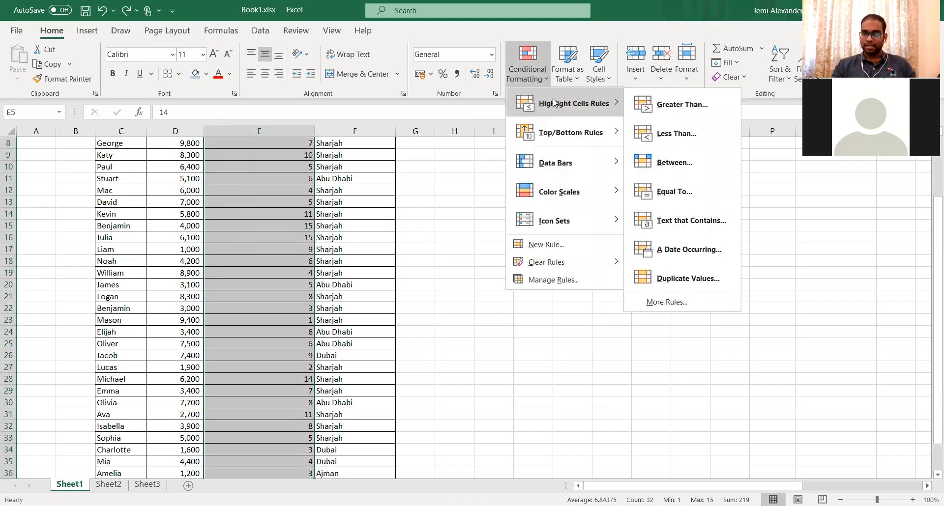
left_click(660, 106)
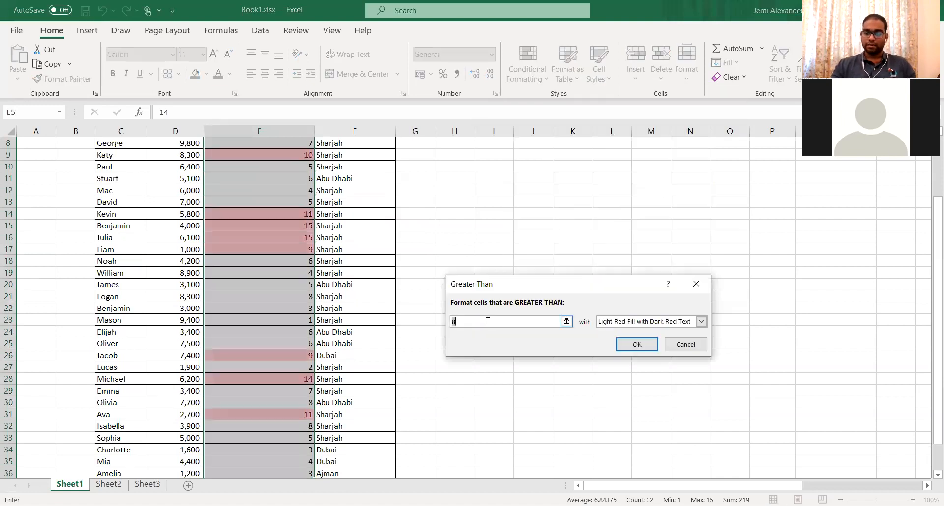
type("5")
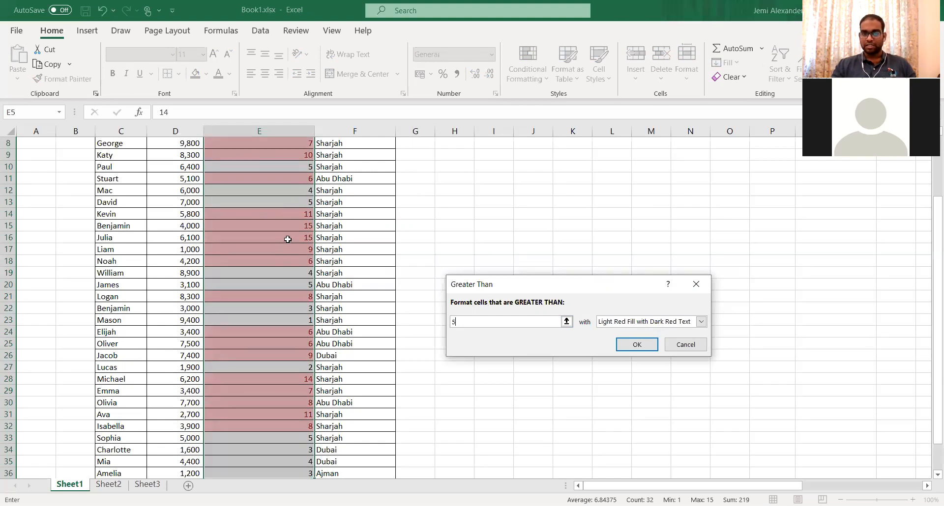
left_click(628, 347)
left_click(426, 248)
scroll(426, 248, "up", 3)
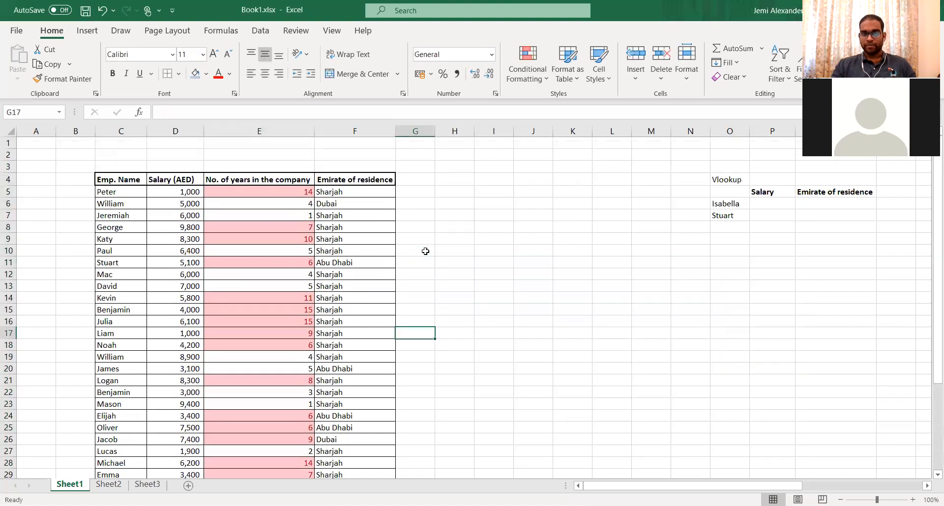
- Add another Greater Than highlight rule to E5:E36 with threshold 10 and Light Red Fill with Dark Red Text
left_click(285, 194)
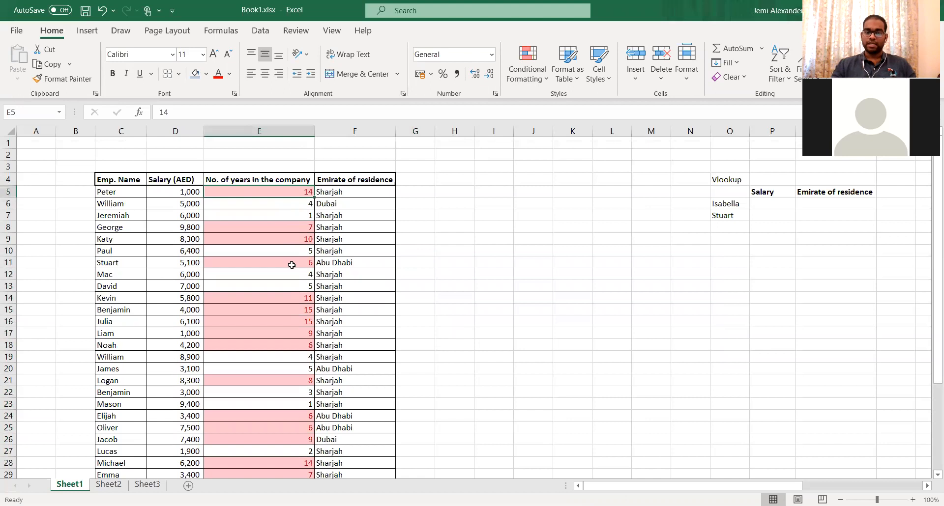
scroll(291, 350, "down", 2)
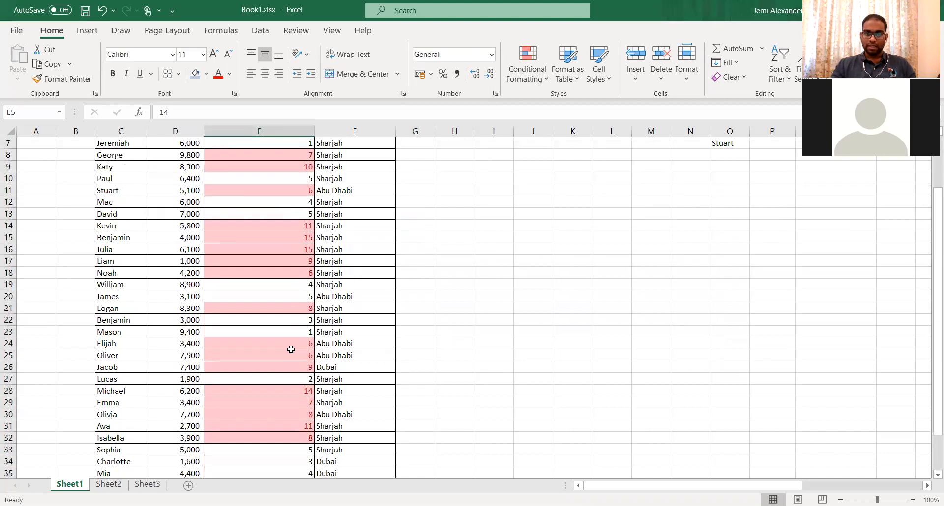
scroll(290, 349, "down", 3)
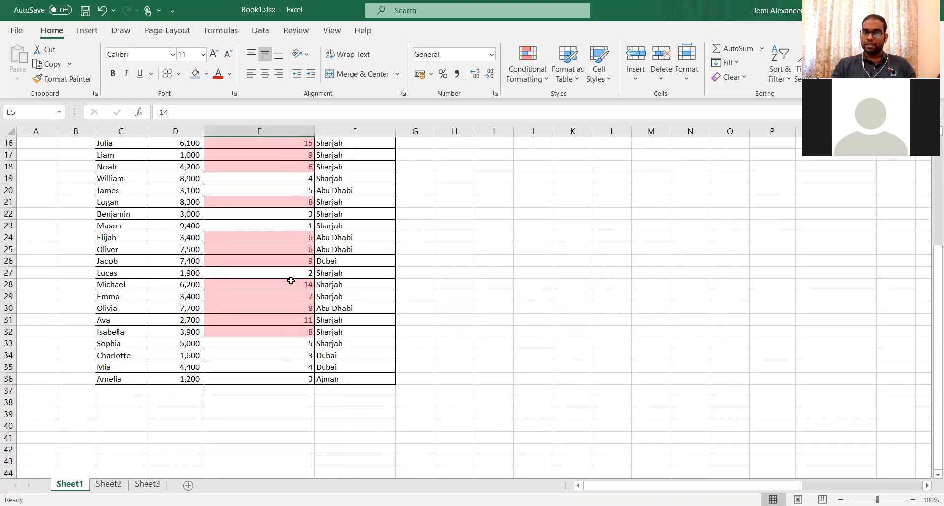
scroll(290, 281, "up", 5)
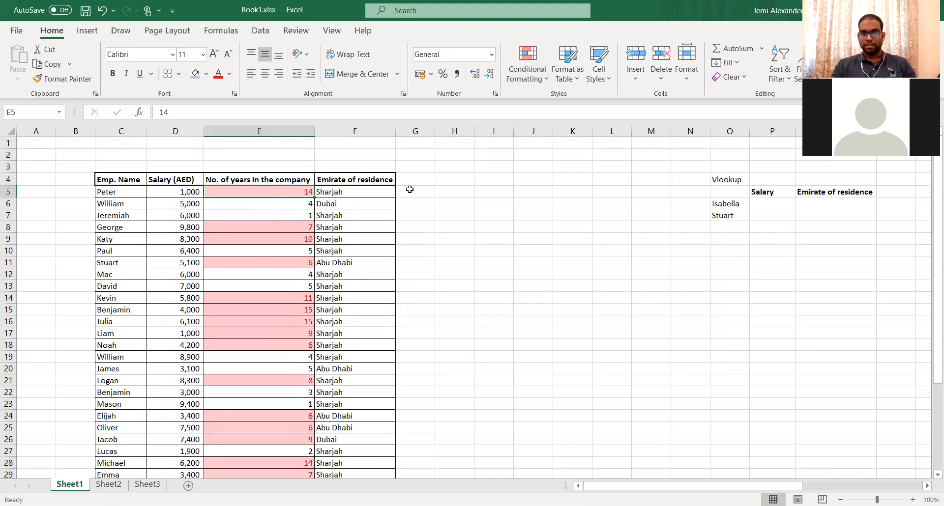
key("ctrl+shift+Down")
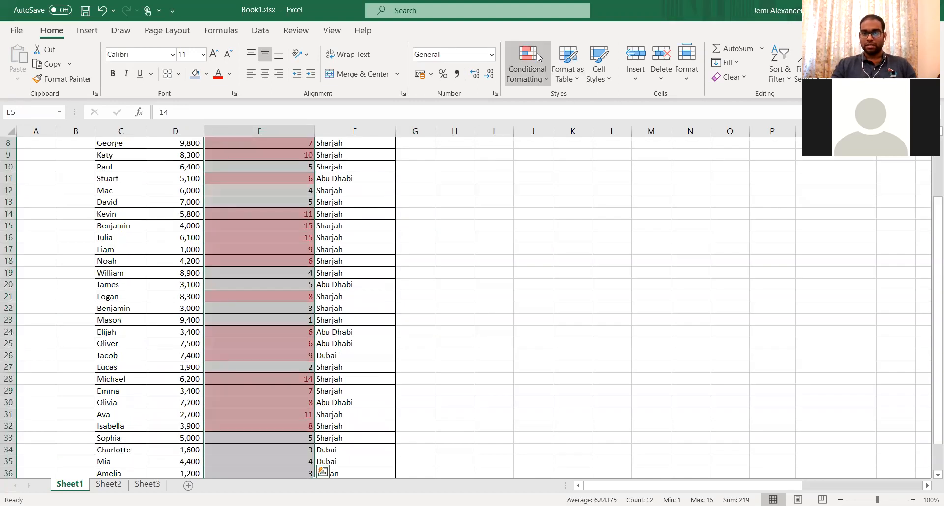
left_click(536, 53)
mouse_move(590, 103)
left_click(651, 108)
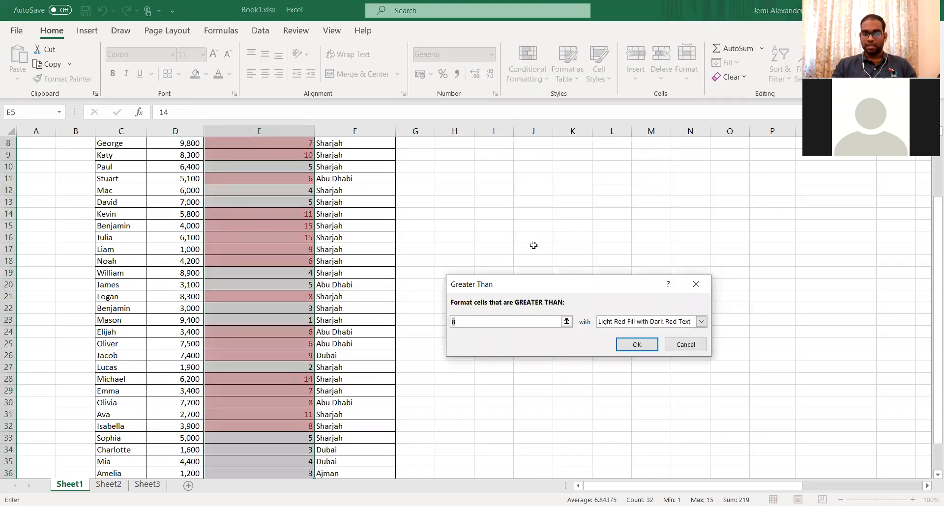
type("10")
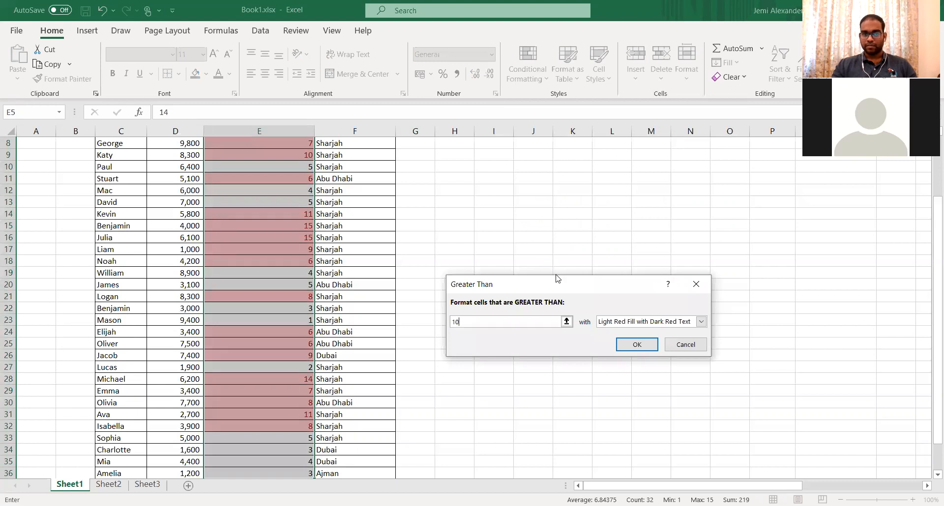
left_click(636, 345)
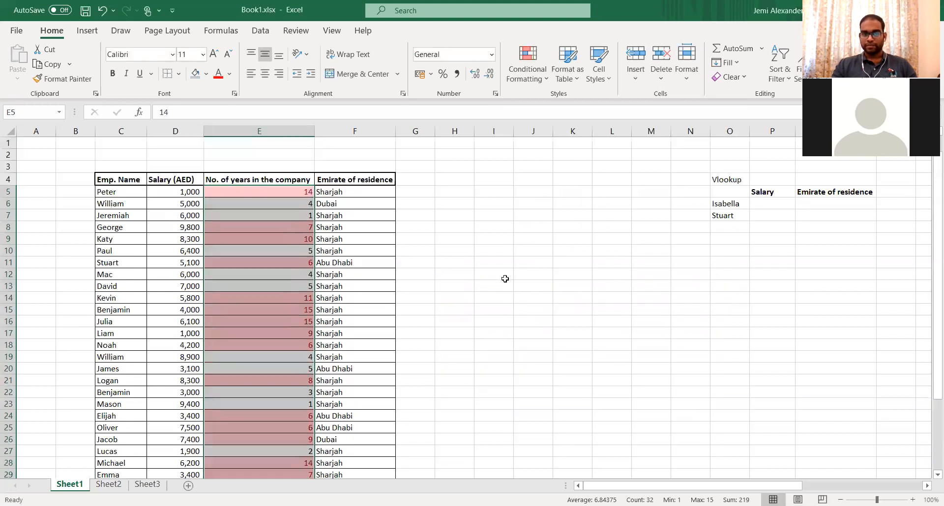
left_click(436, 218)
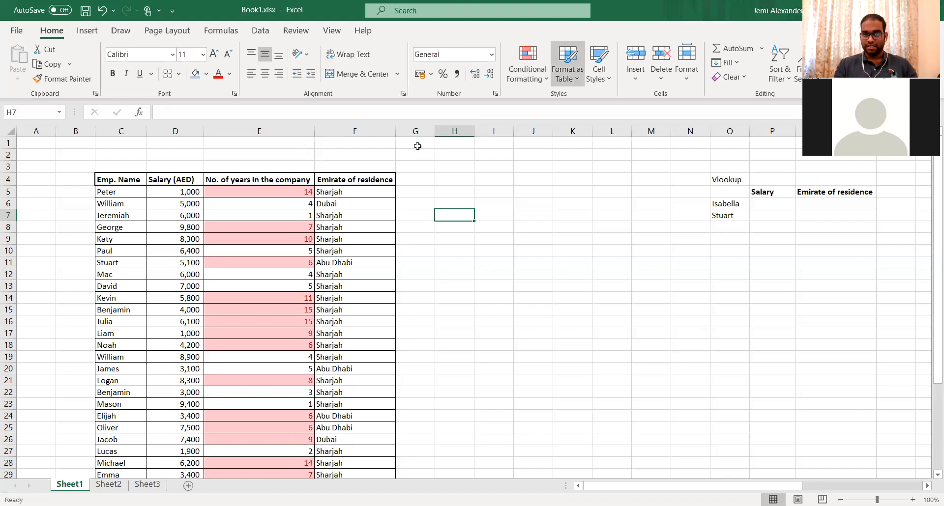
- Clear the conditional formatting rules from the years of service cells E5:E36
left_click(290, 194)
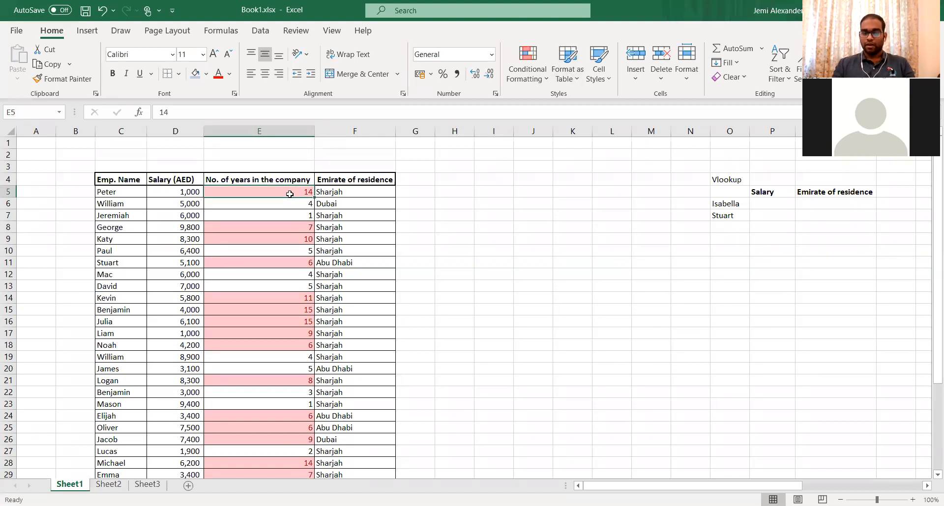
key("ctrl+shift+Down")
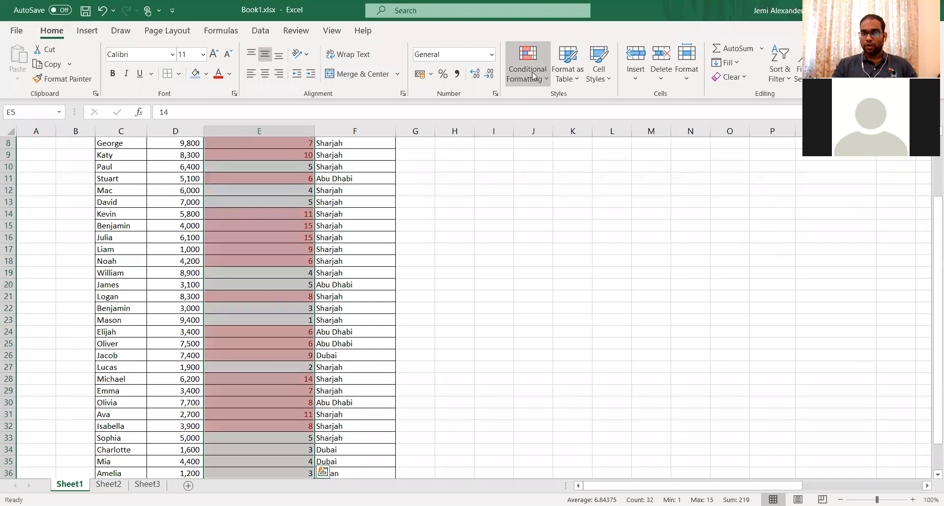
left_click(532, 75)
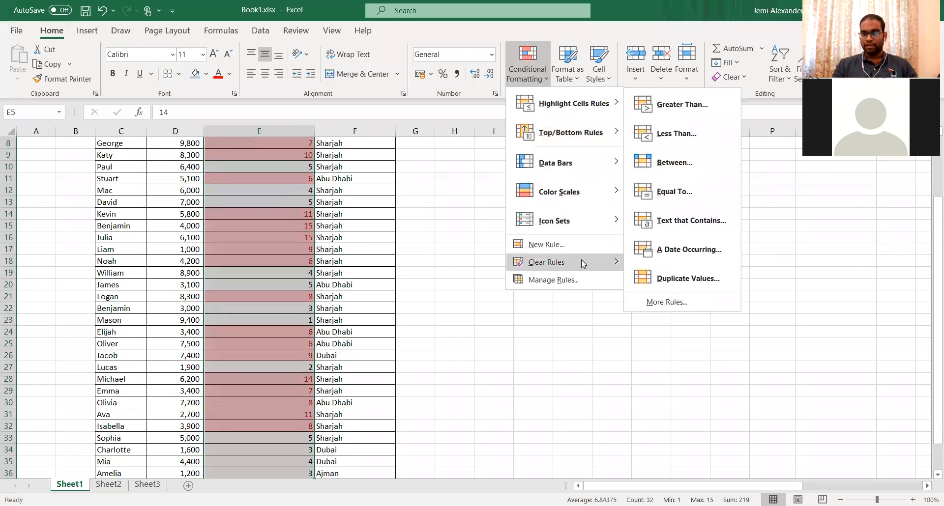
mouse_move(581, 262)
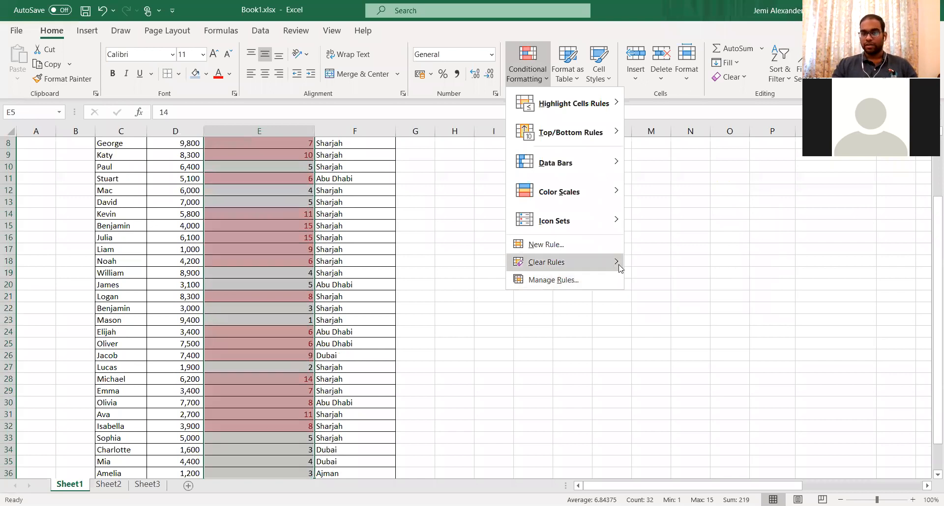
mouse_move(617, 264)
left_click(646, 264)
left_click(310, 249)
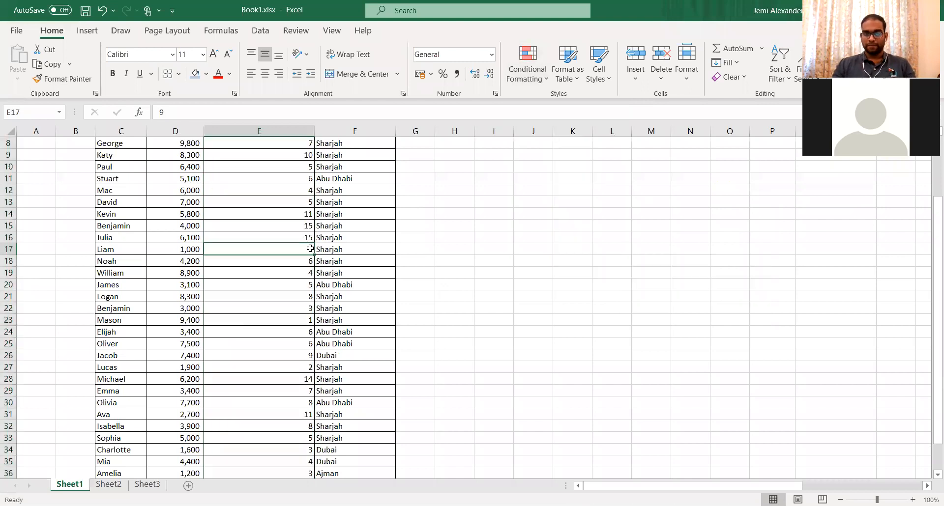
- Highlight years of service in E5:E36 greater than 10 using conditional formatting with Light Red Fill with Dark Red Text
key("ctrl+Up")
key("Down")
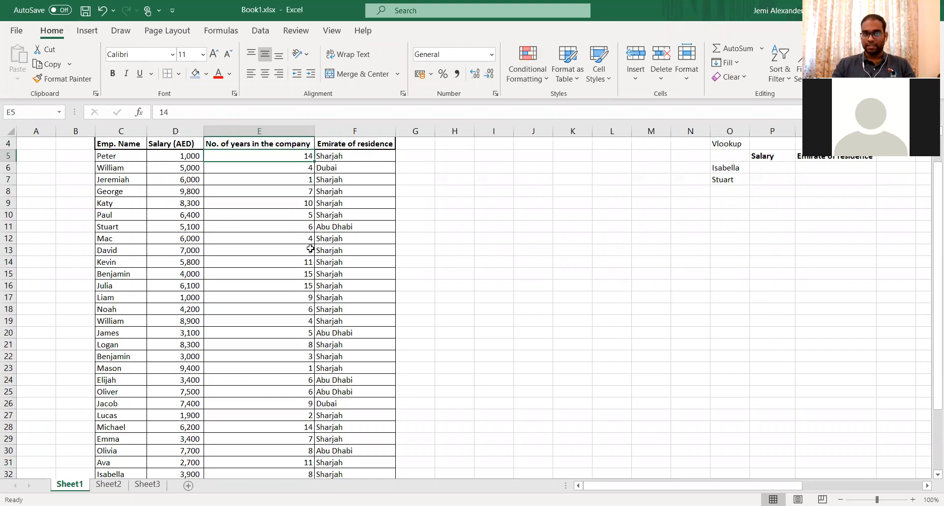
key("ctrl+shift+Down")
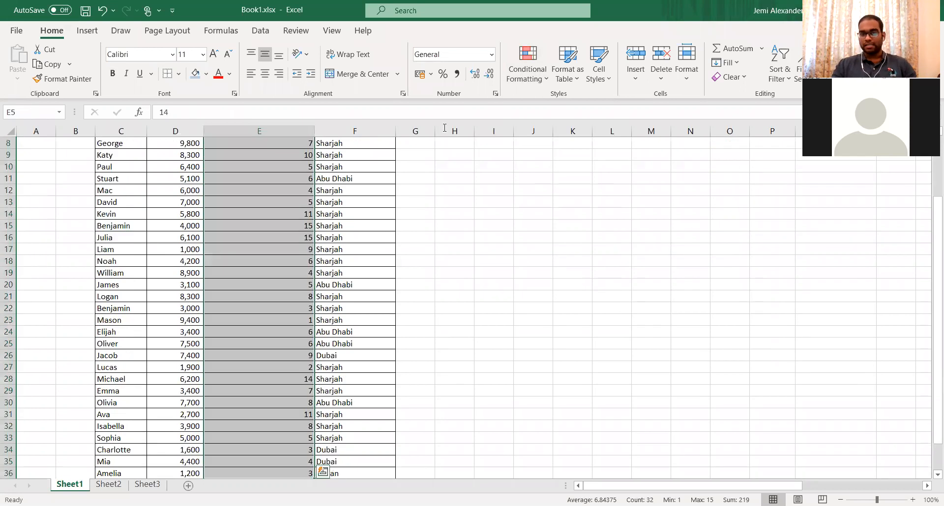
left_click(528, 65)
mouse_move(547, 103)
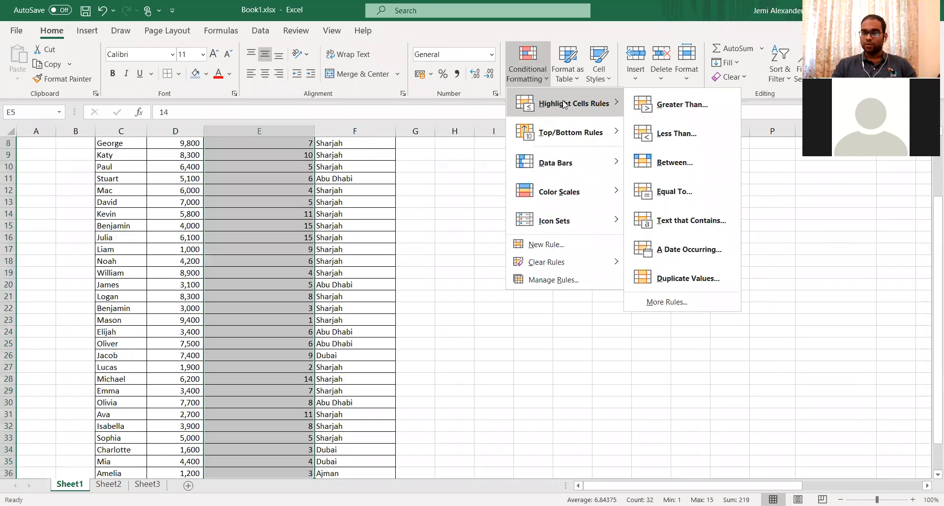
left_click(638, 105)
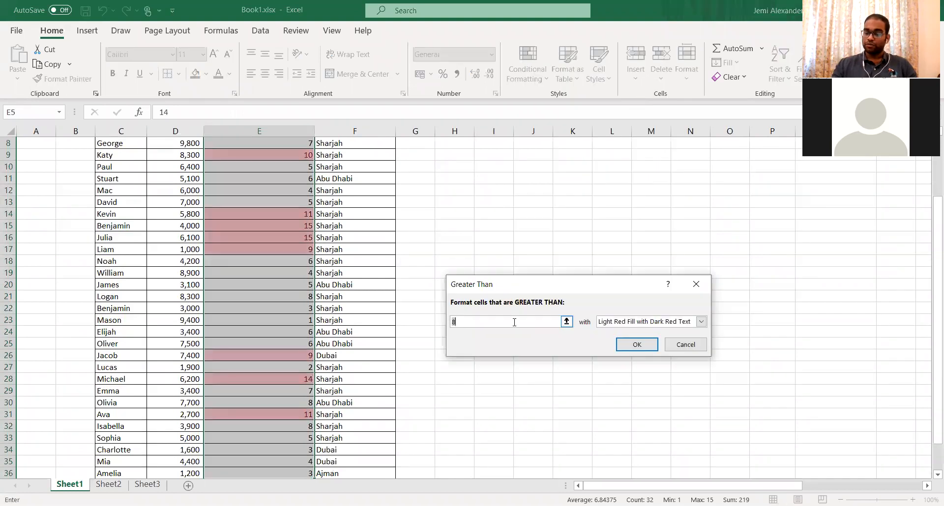
type("10")
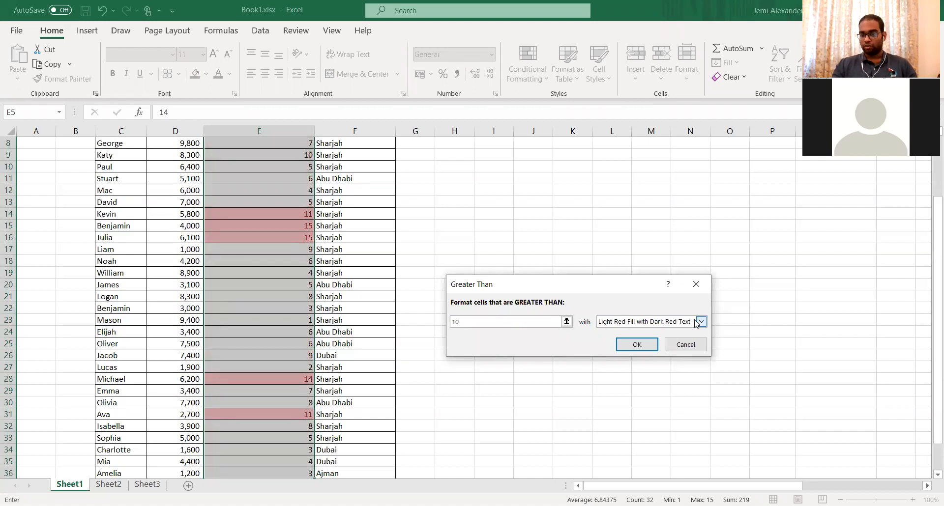
left_click(632, 347)
left_click(418, 224)
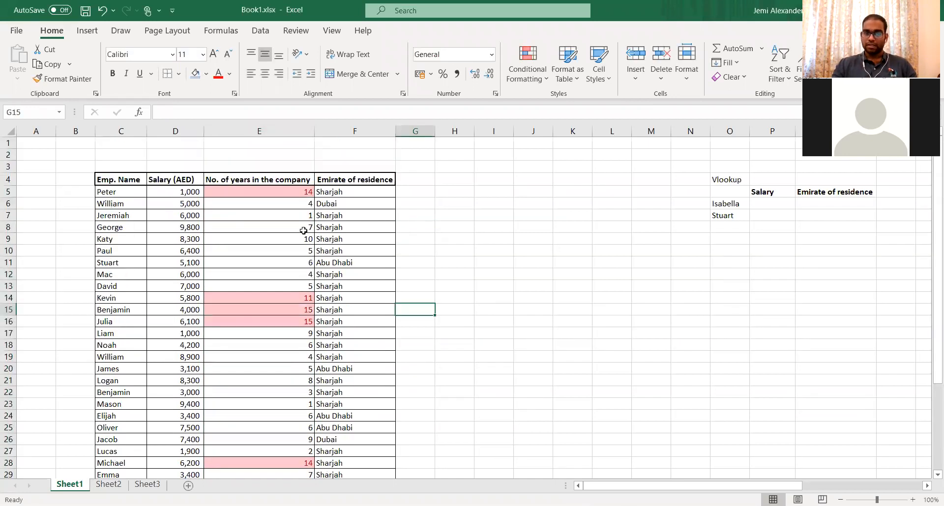
scroll(298, 346, "down", 2)
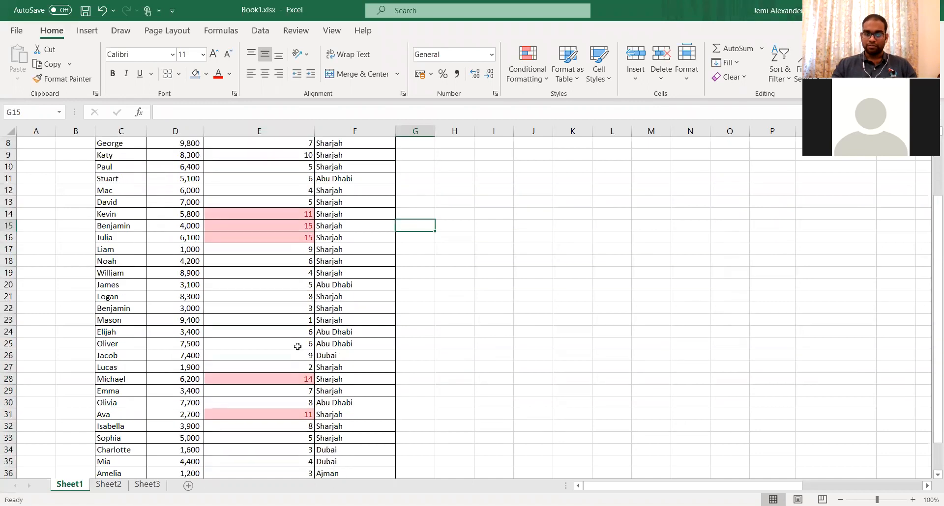
scroll(297, 402, "down", 2)
scroll(297, 406, "up", 5)
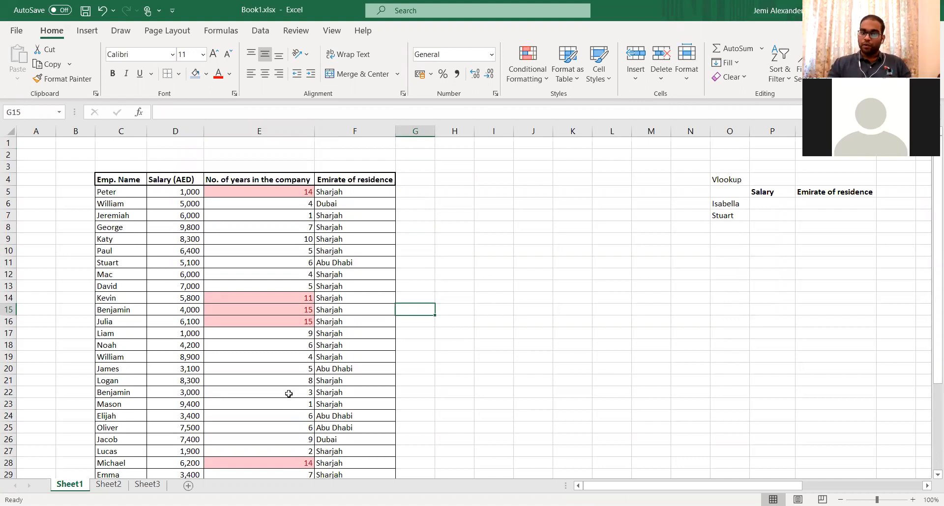
- Apply a Greater Than highlight rule with threshold 10 and Light Red Fill with Dark Red Text to cell E9 only
left_click(261, 241)
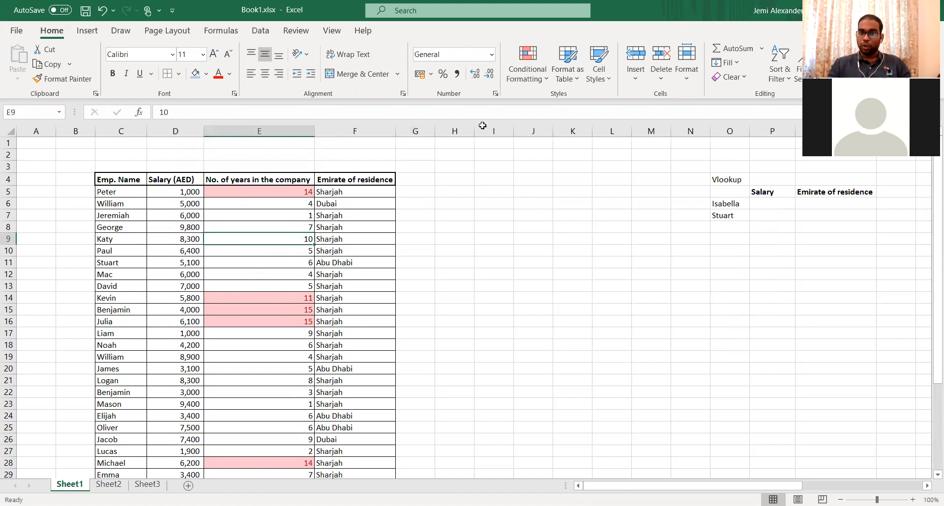
left_click(544, 66)
left_click(672, 99)
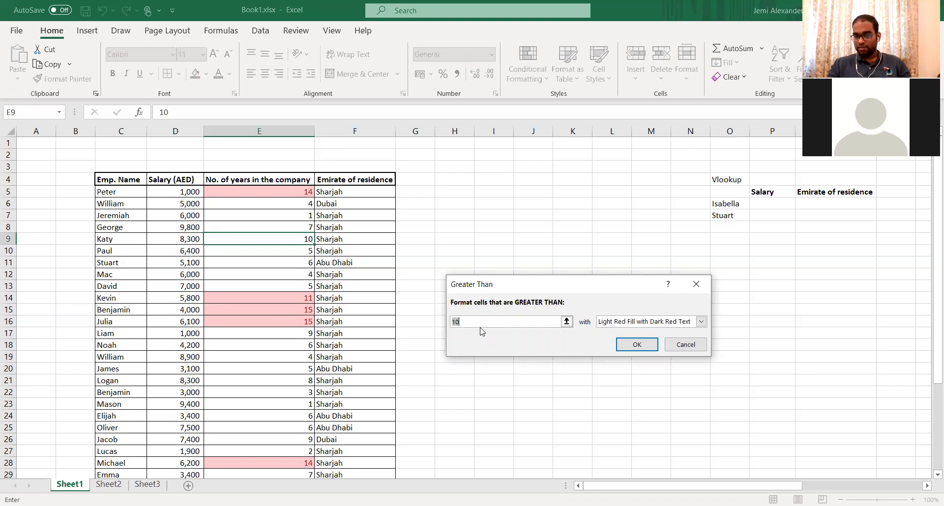
key("Return")
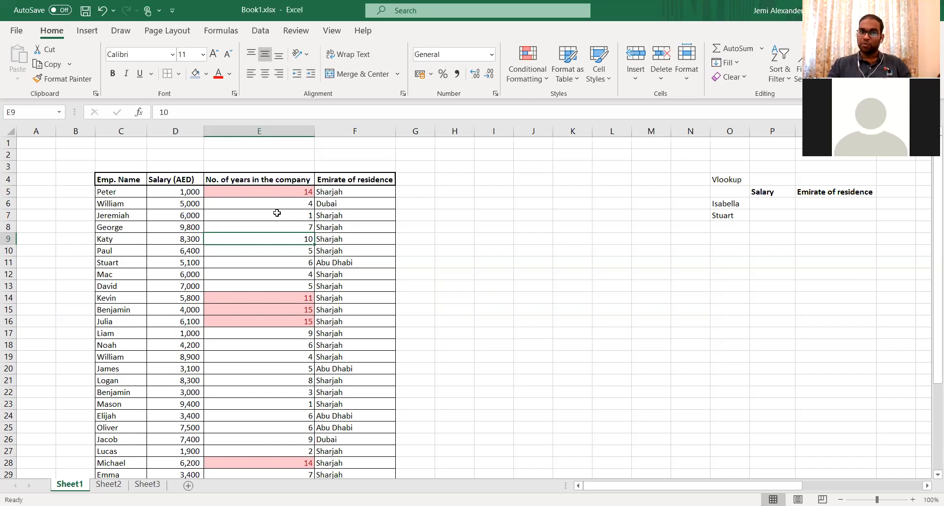
- Clear the conditional formatting rules from the whole of column E
left_click(260, 130)
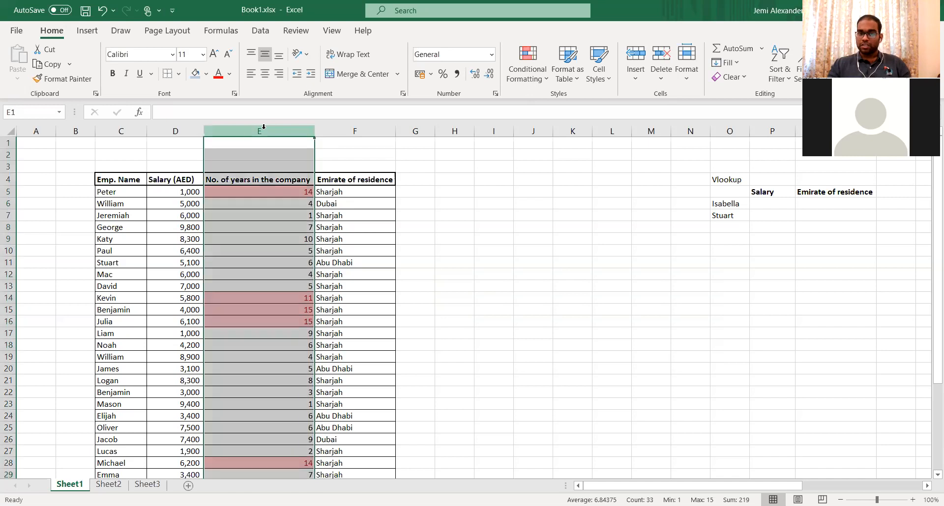
left_click(535, 61)
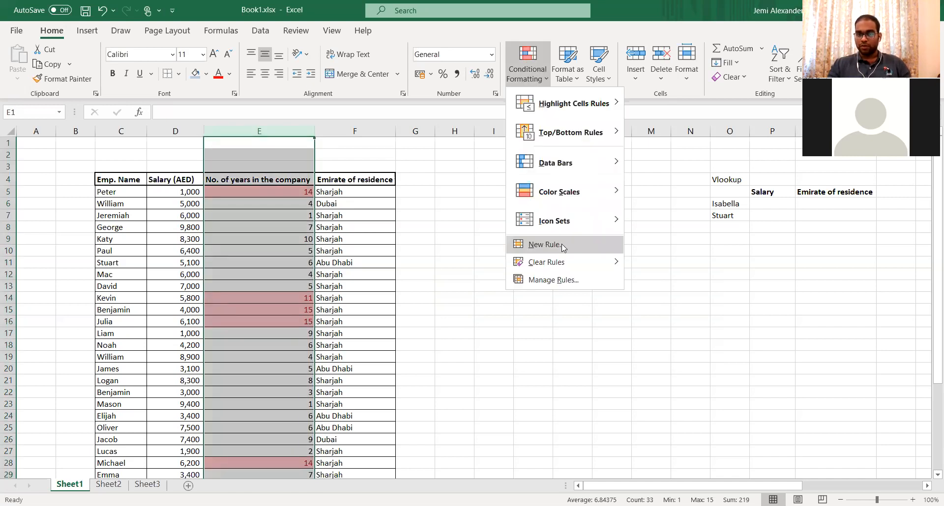
mouse_move(575, 265)
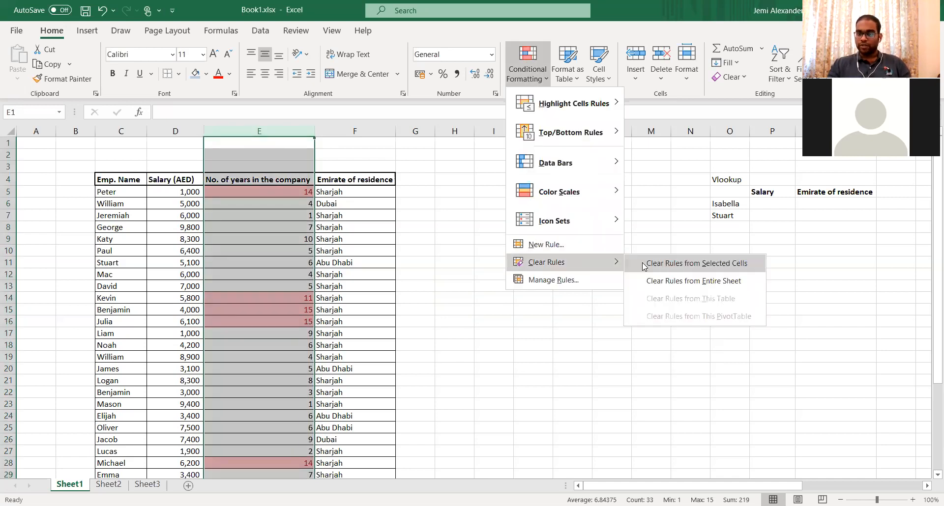
left_click(644, 264)
left_click(430, 208)
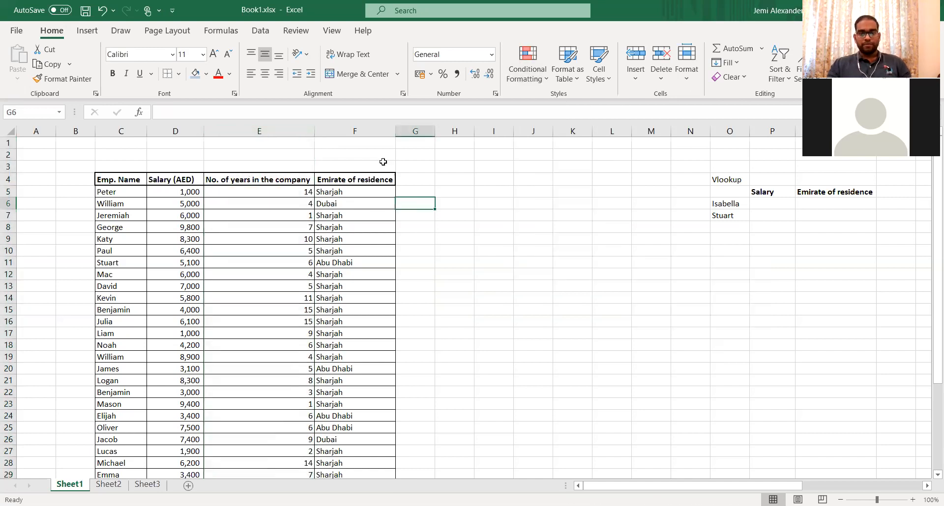
left_click(517, 81)
mouse_move(540, 102)
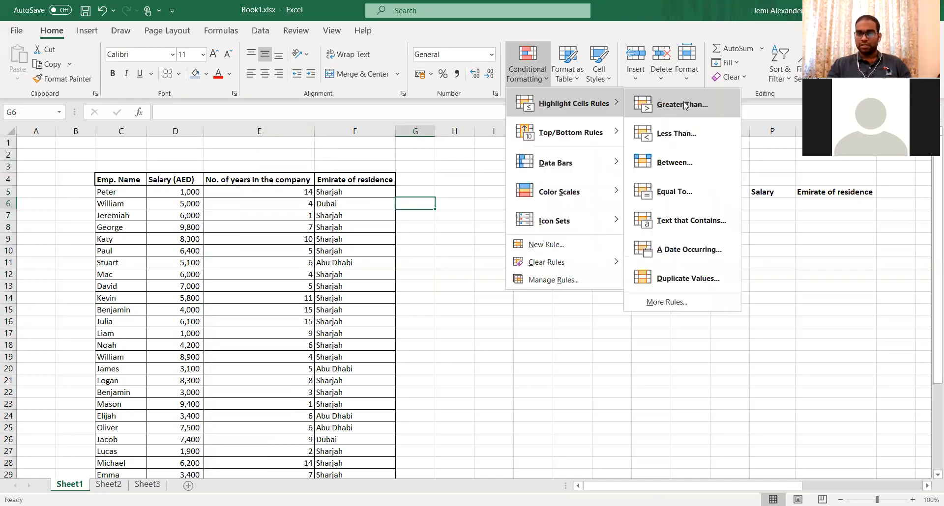
left_click(685, 167)
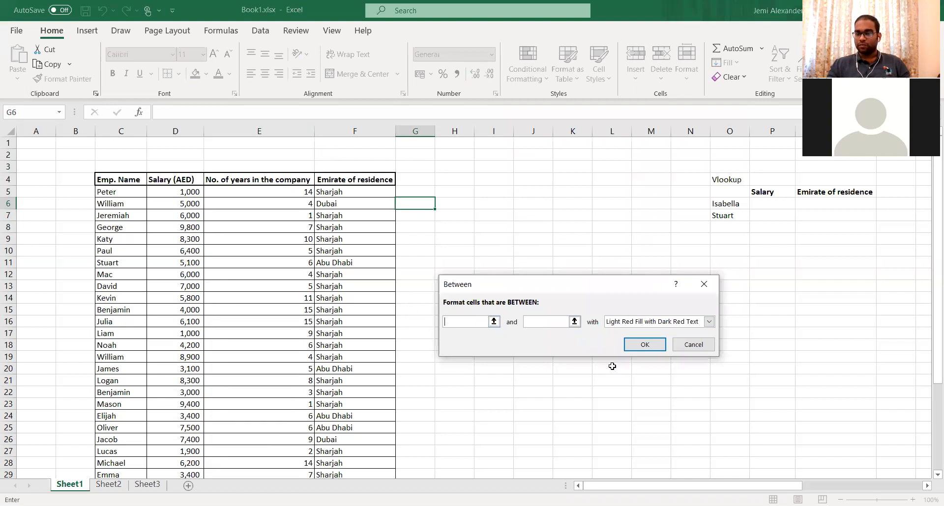
left_click(681, 346)
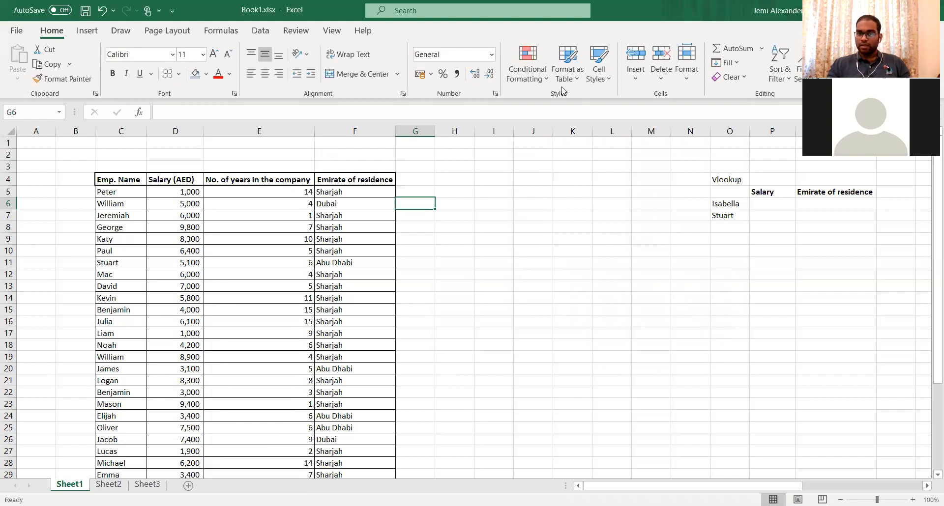
- Start a Text That Contains highlight rule on the emirates of residence F5:F36 with Dubai as the text to match
left_click(367, 195)
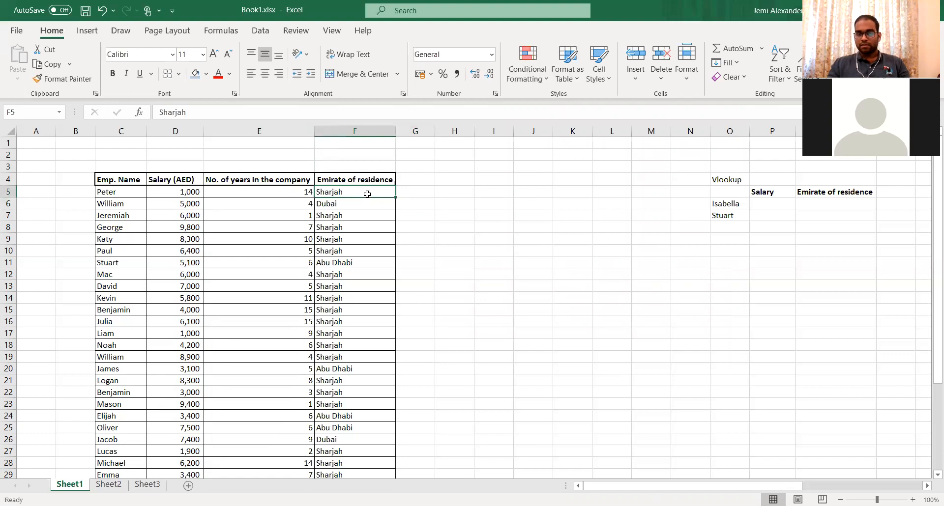
key("ctrl+shift+Down")
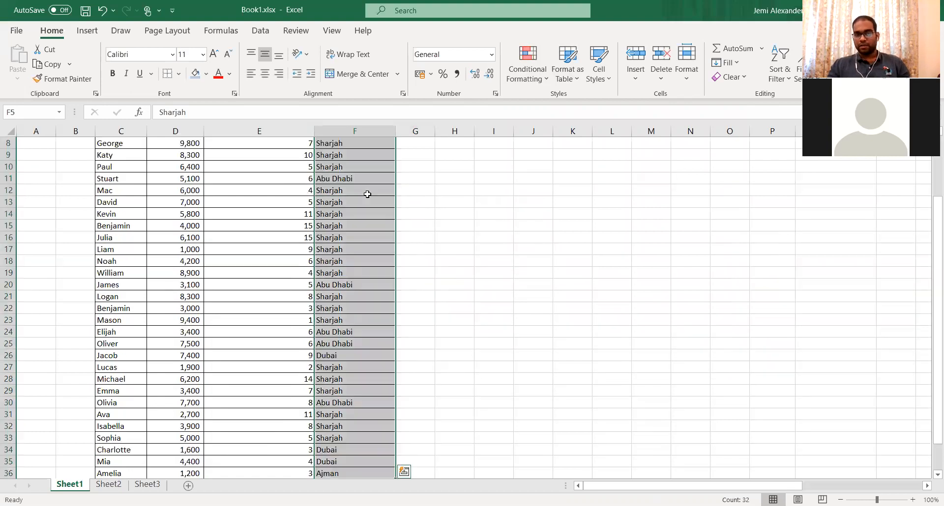
left_click(517, 84)
mouse_move(570, 103)
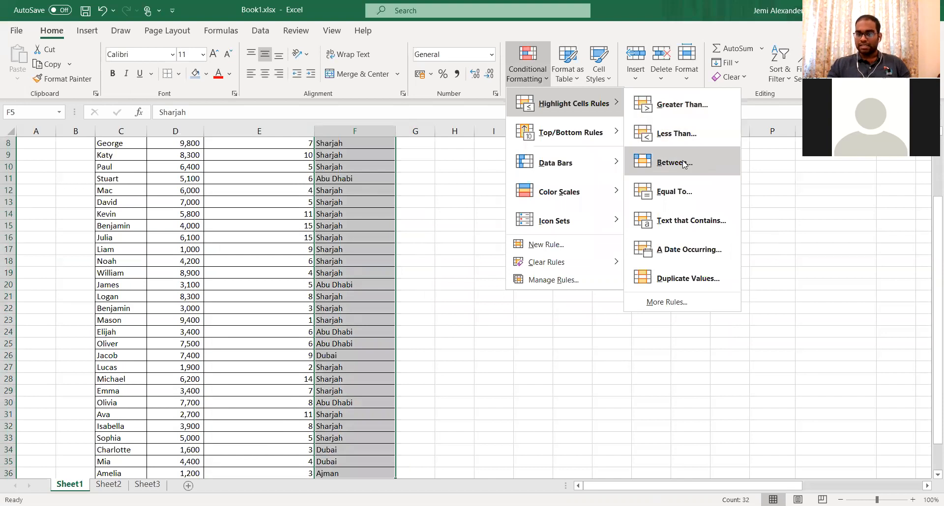
left_click(690, 217)
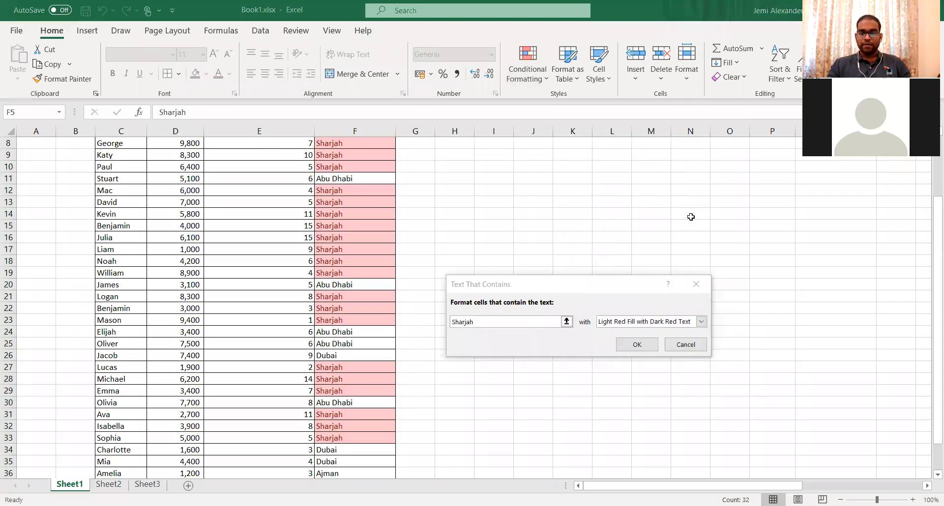
left_click(488, 322)
key("BackSpace")
key("BackSpace")
key("BackSpace")
key("BackSpace")
key("BackSpace")
key("BackSpace")
key("BackSpace")
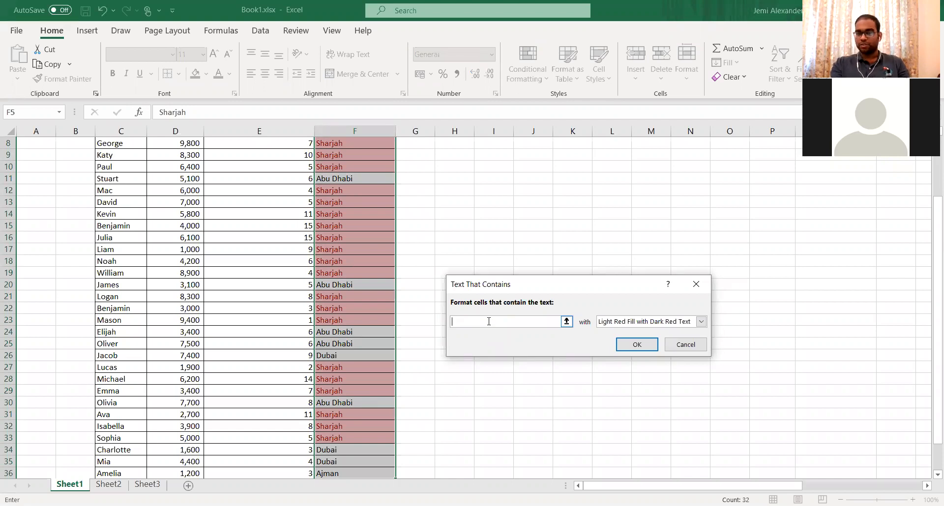
type("Dubai")
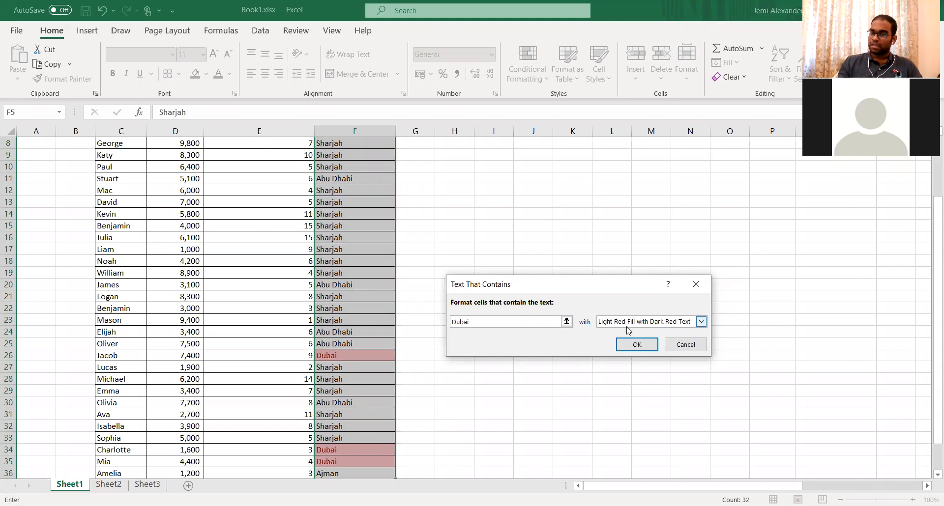
- Choose Green Fill with Dark Green Text for the Dubai matches, apply the rule and review the column
left_click(662, 326)
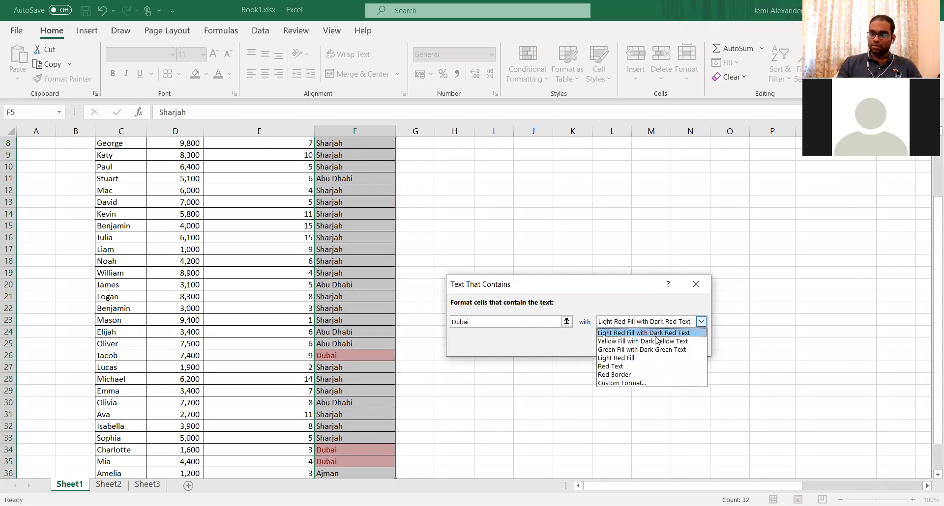
left_click(630, 350)
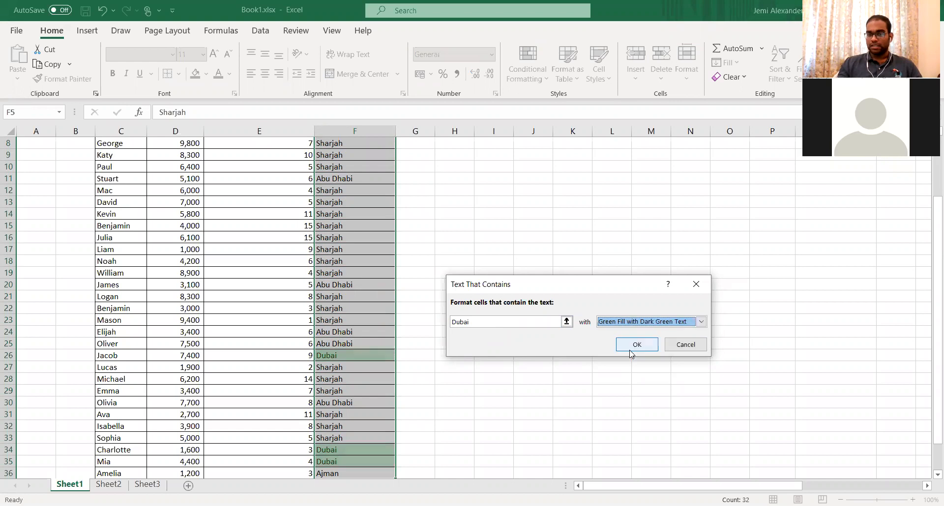
left_click(638, 347)
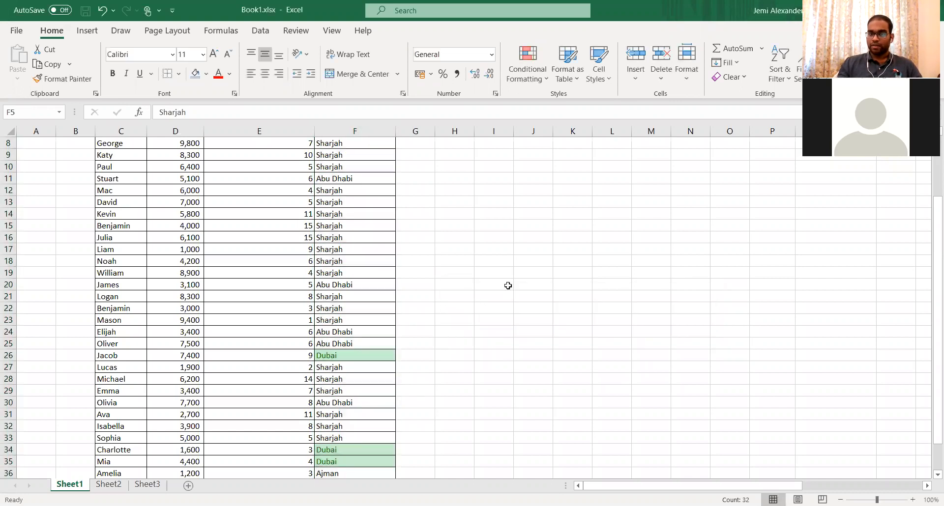
scroll(510, 290, "up", 3)
left_click(508, 286)
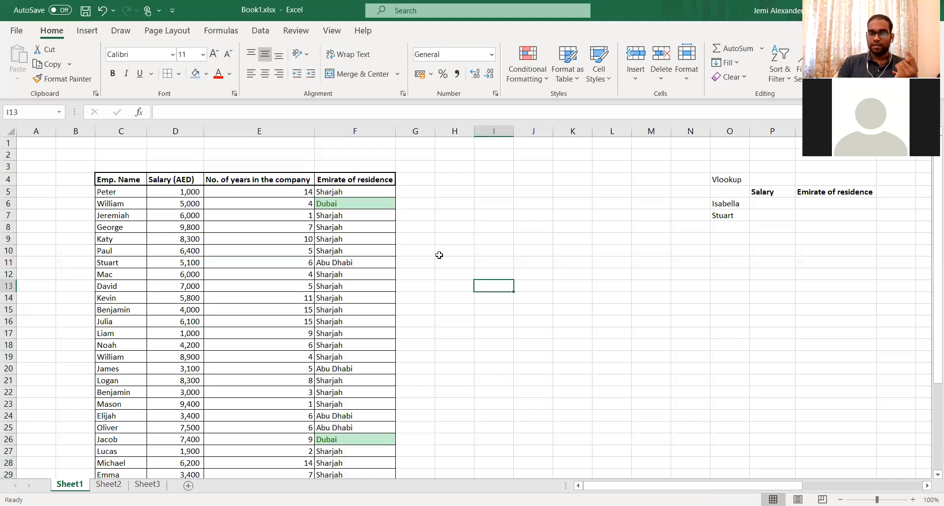
scroll(345, 189, "down", 2)
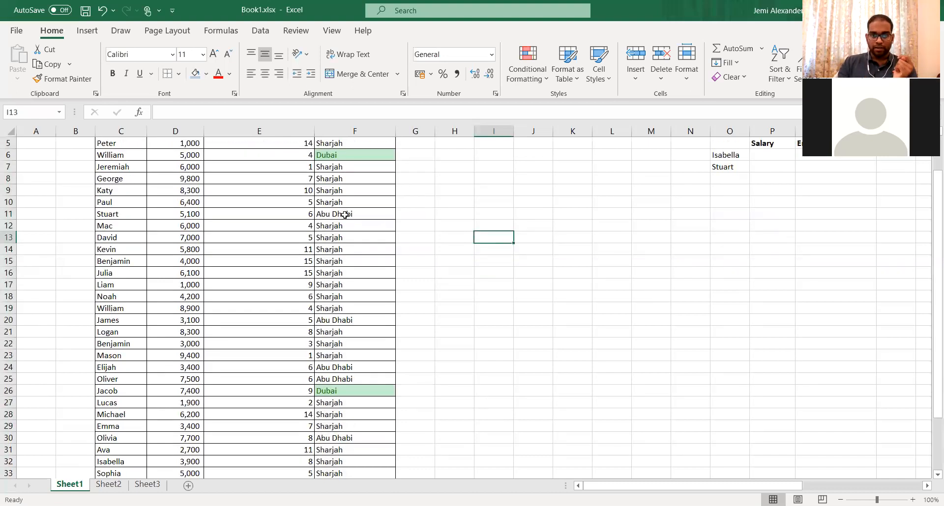
scroll(341, 399, "down", 4)
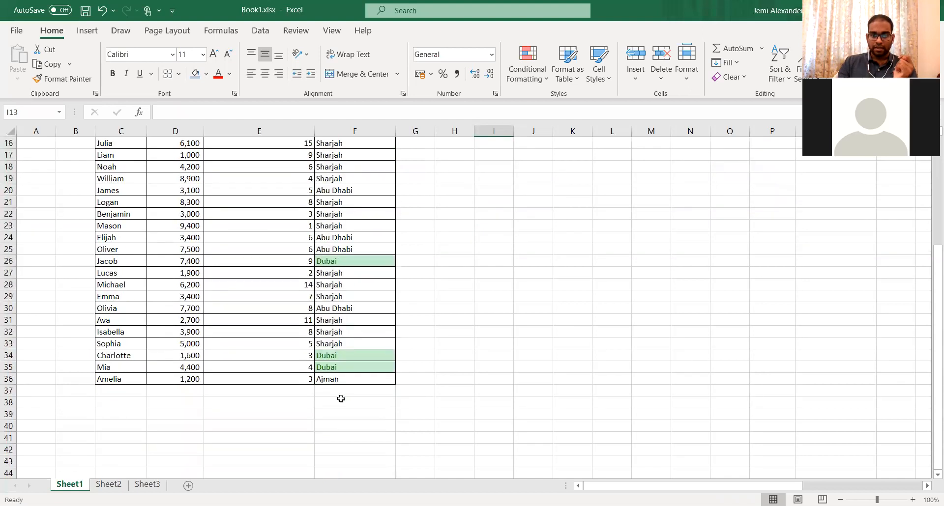
scroll(377, 175, "up", 5)
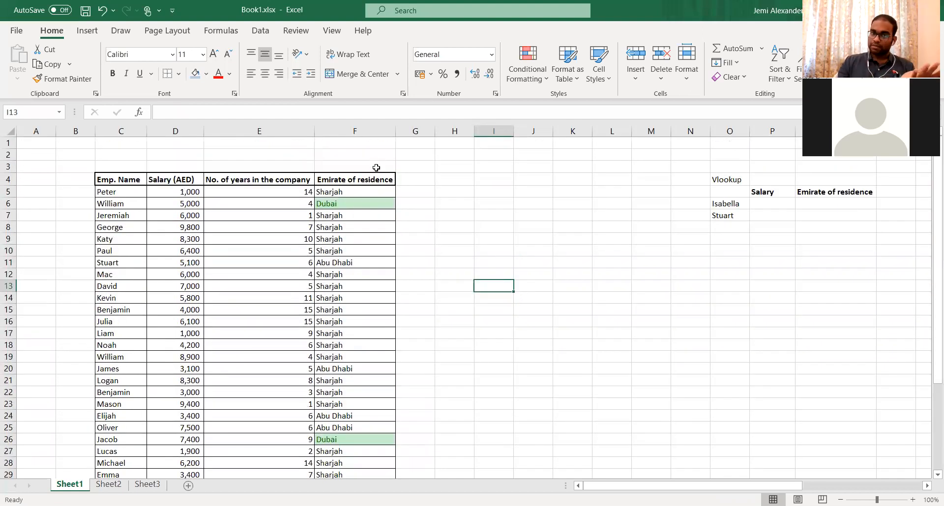
- Clear the conditional formatting rules from the whole of column F and select the first employee name in C5
left_click(389, 131)
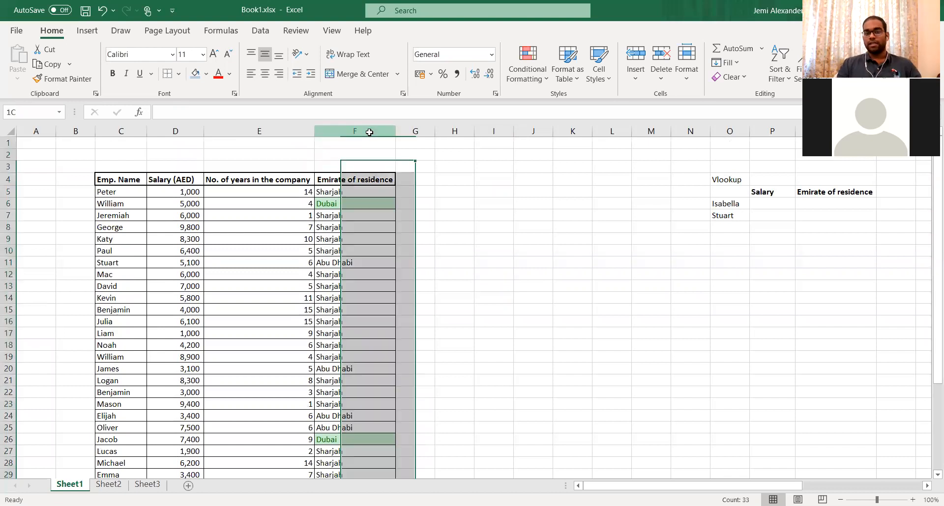
left_click(541, 68)
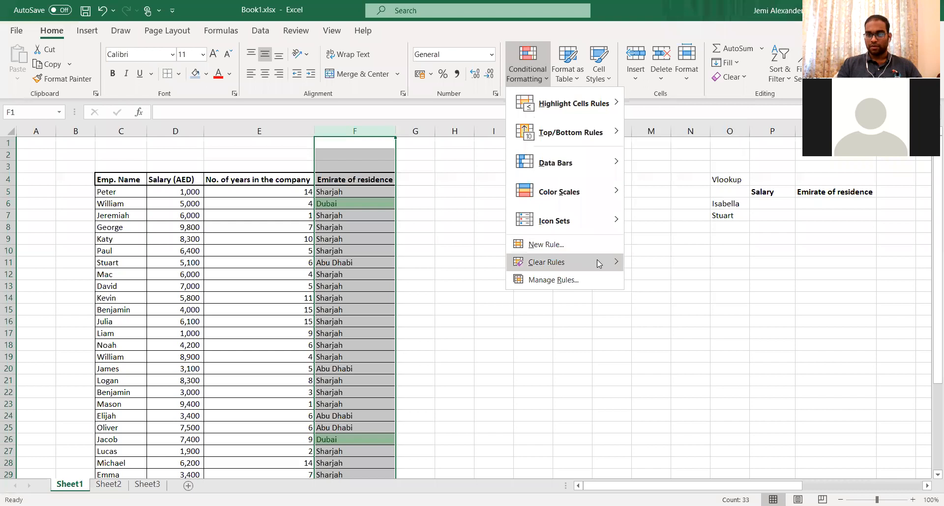
mouse_move(597, 259)
left_click(643, 264)
left_click(371, 214)
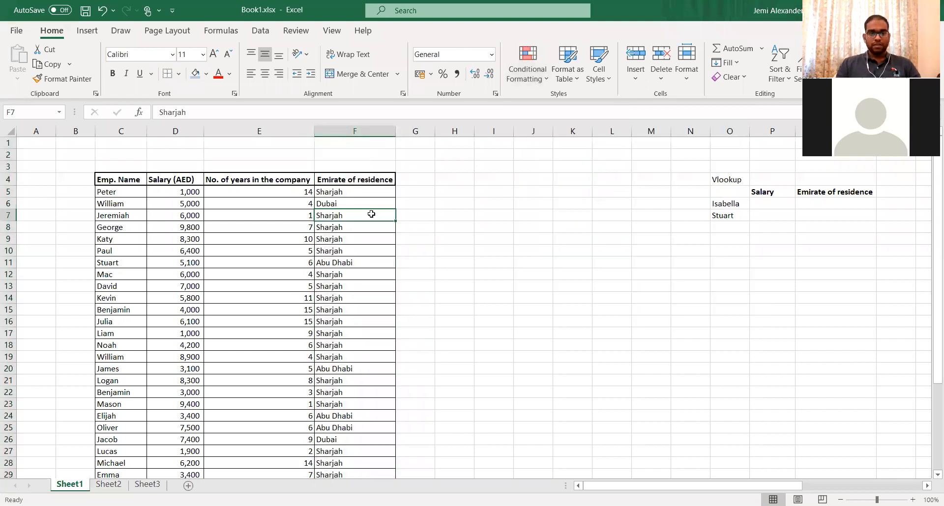
left_click(130, 192)
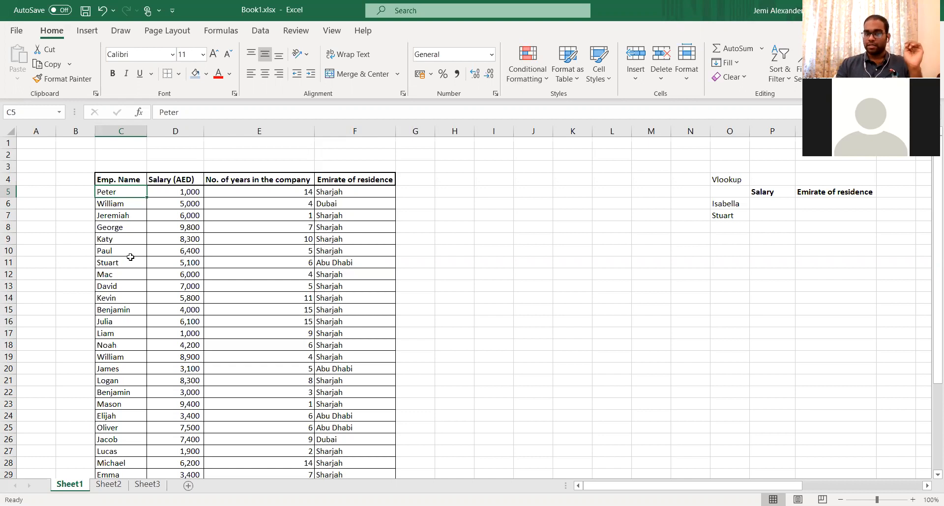
left_click(170, 194)
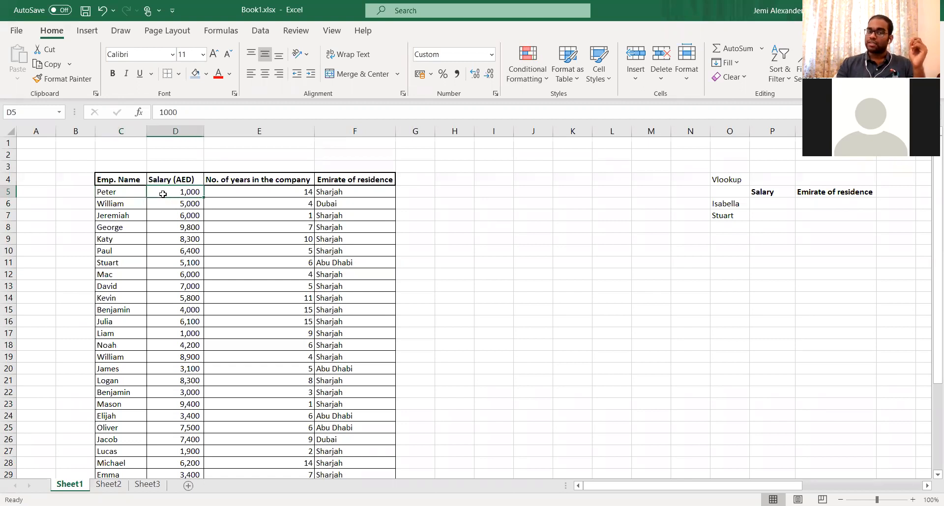
left_click(140, 193)
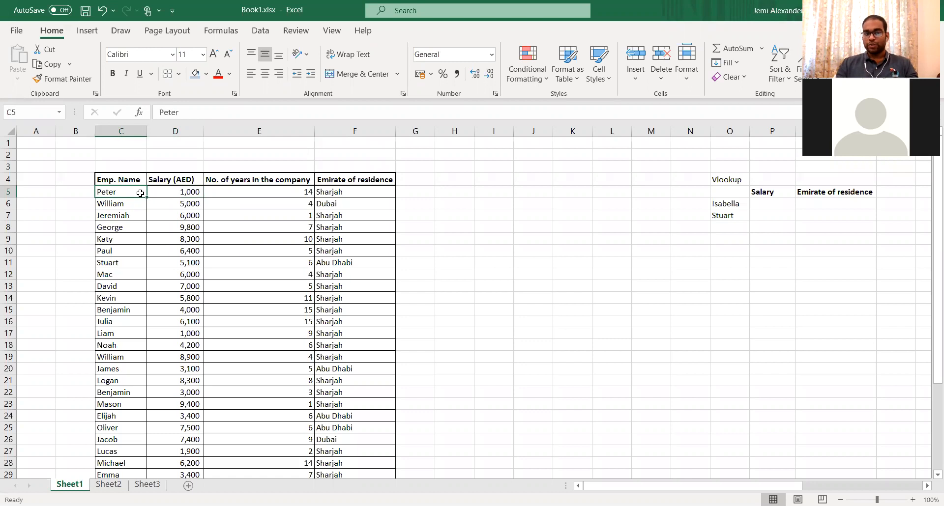
key("Down")
key("Down")
key("Up")
key("Up")
key("Up")
key("Down")
key("Down")
key("Up")
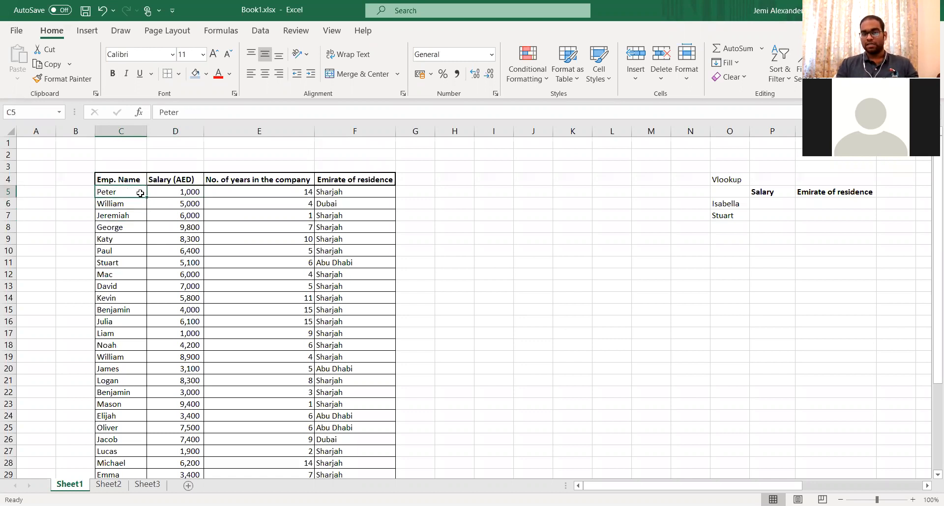
- Highlight duplicate employee names in C5:C36 with Light Red Fill with Dark Red Text and review the matching names
key("ctrl+shift+Down")
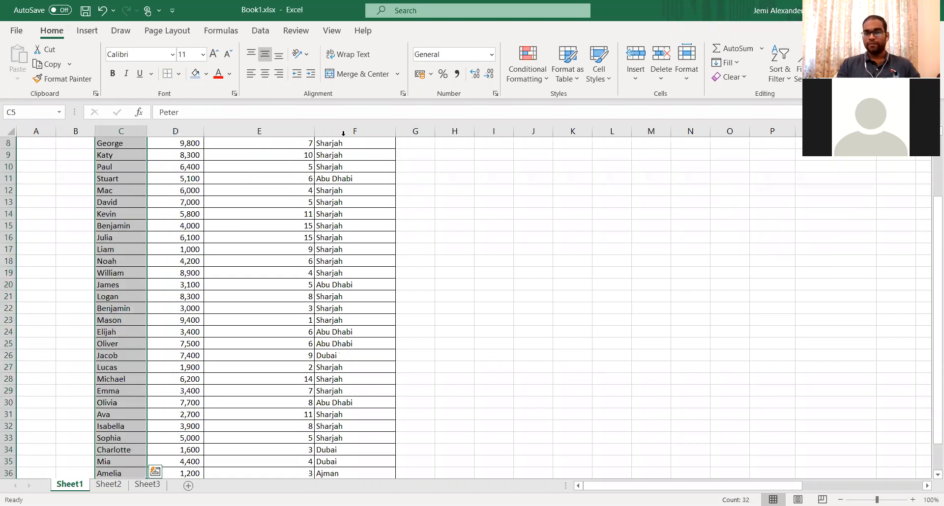
left_click(525, 80)
mouse_move(573, 103)
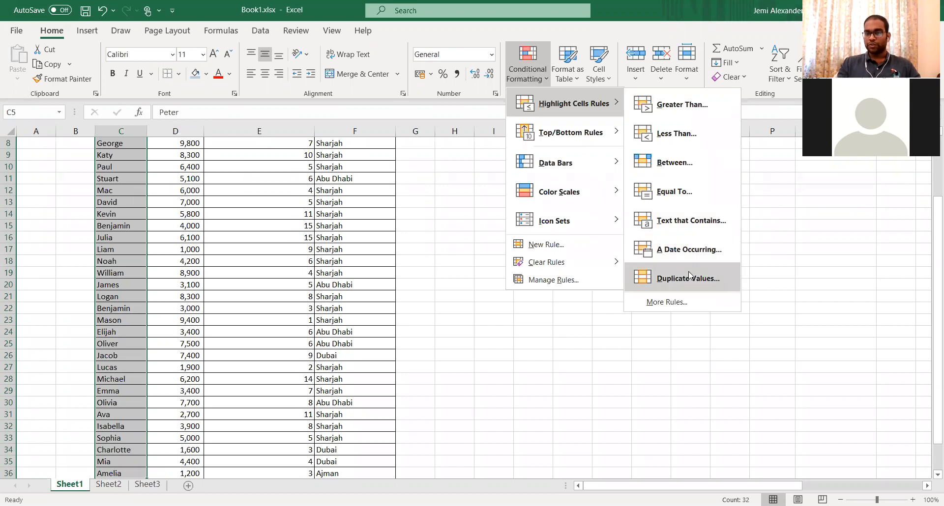
left_click(713, 278)
left_click(518, 308)
left_click(520, 309)
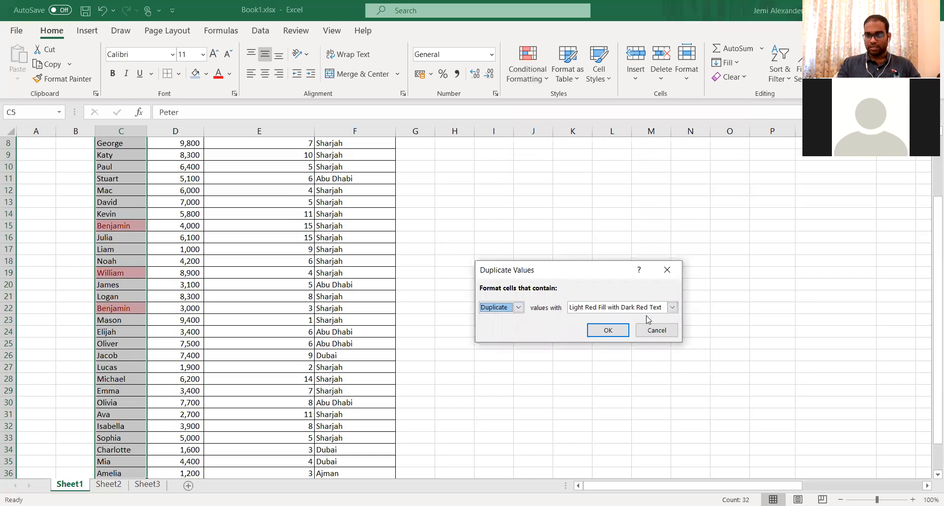
left_click(608, 332)
left_click(319, 263)
scroll(319, 263, "up", 2)
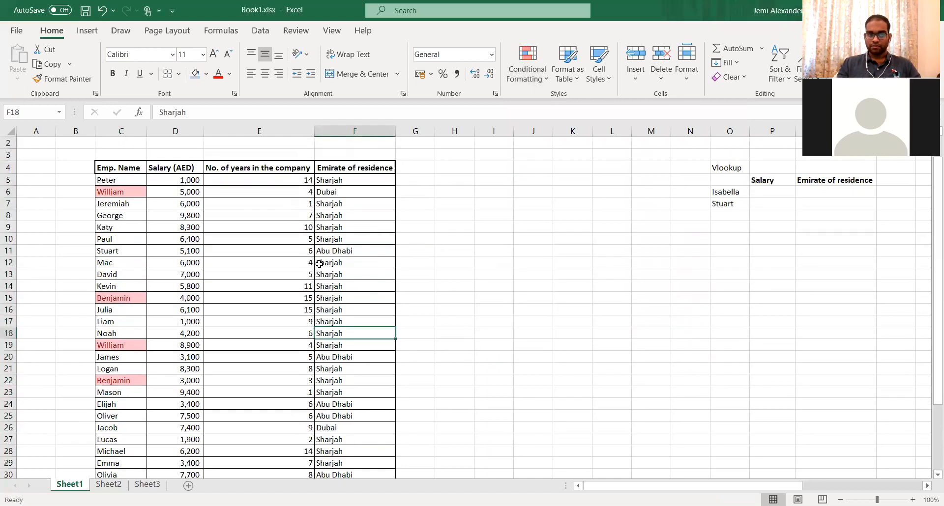
left_click(120, 193)
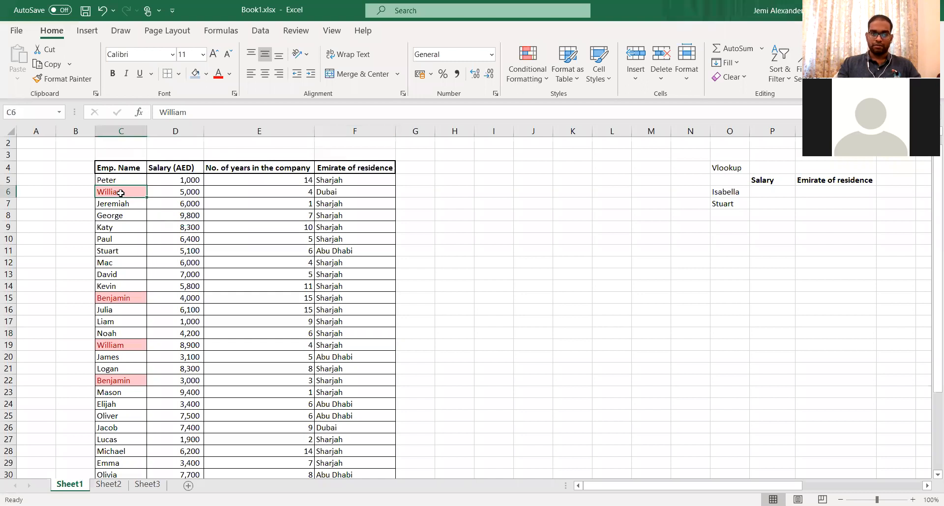
left_click(120, 345)
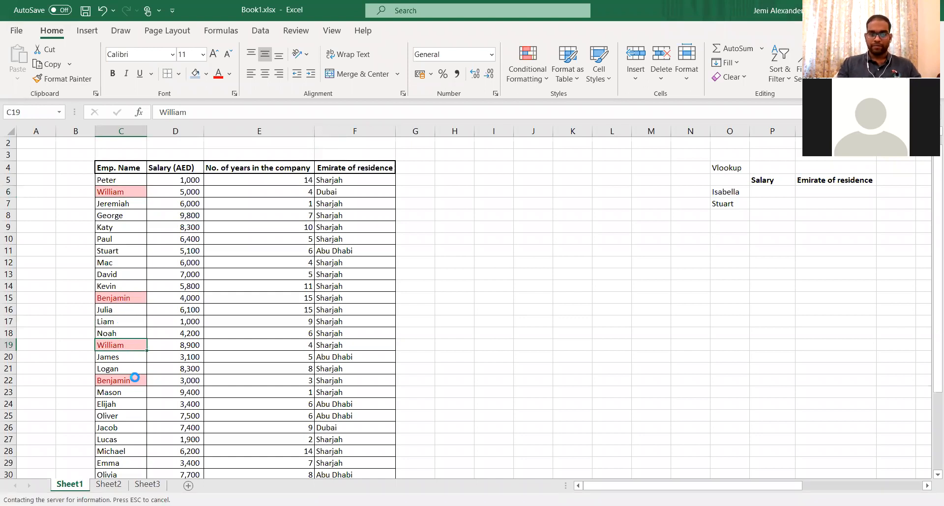
key("alt+Tab")
key("alt+Tab")
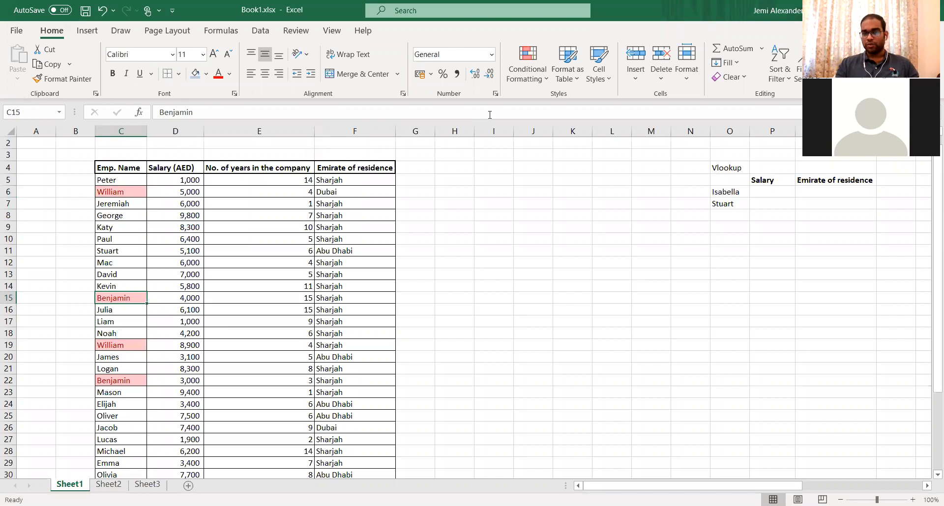
- Clear the conditional formatting rules from cell C15 and from the whole of column C
left_click(525, 78)
mouse_move(565, 262)
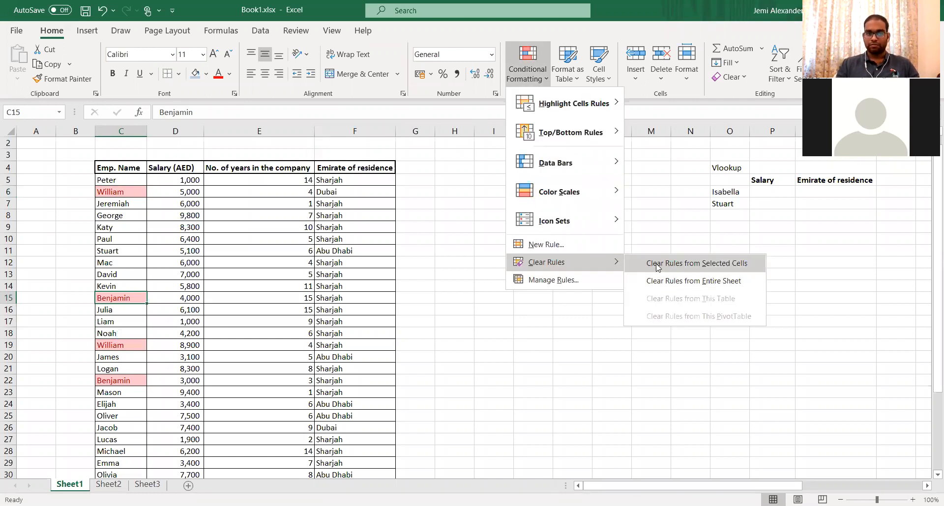
left_click(657, 264)
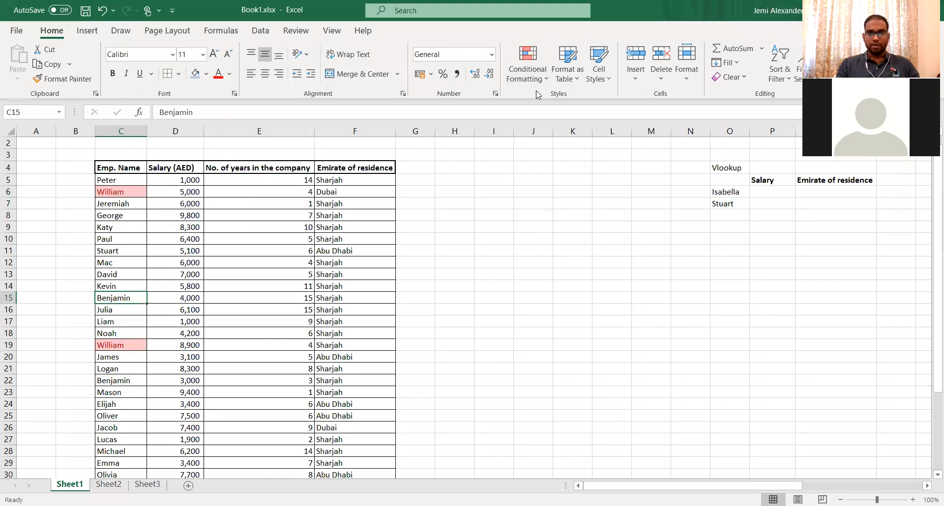
left_click(120, 132)
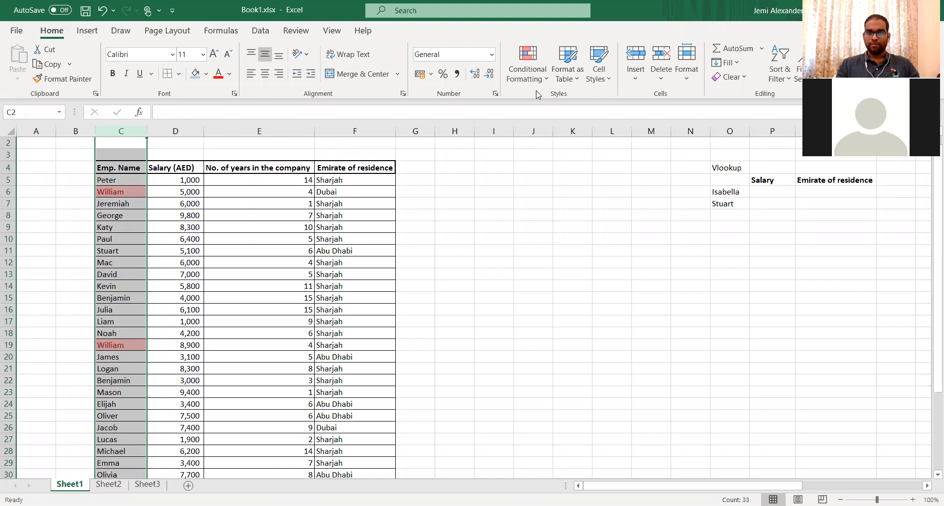
left_click(454, 203)
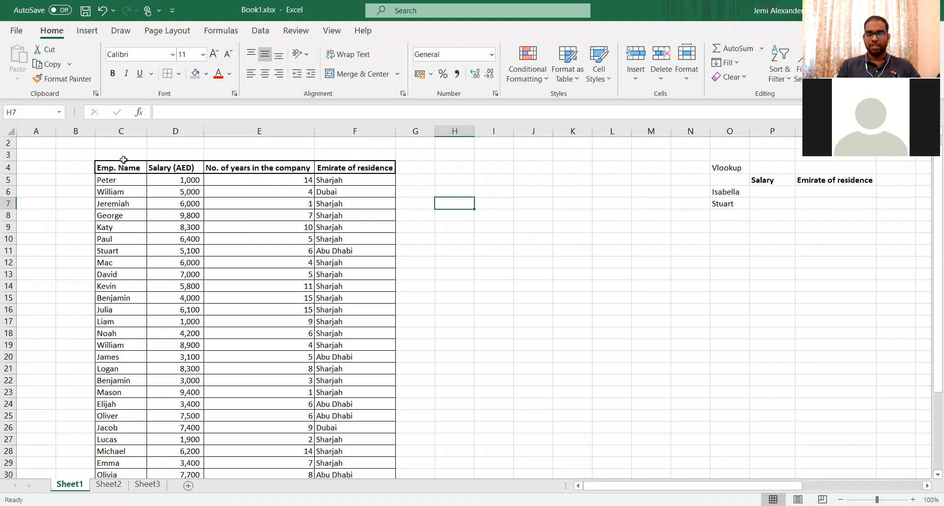
left_click(121, 180)
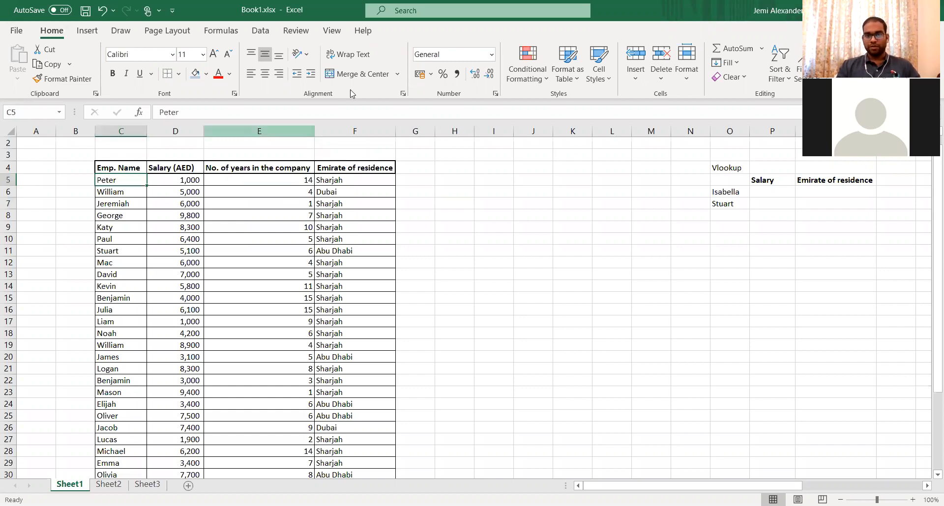
left_click(527, 68)
mouse_move(571, 103)
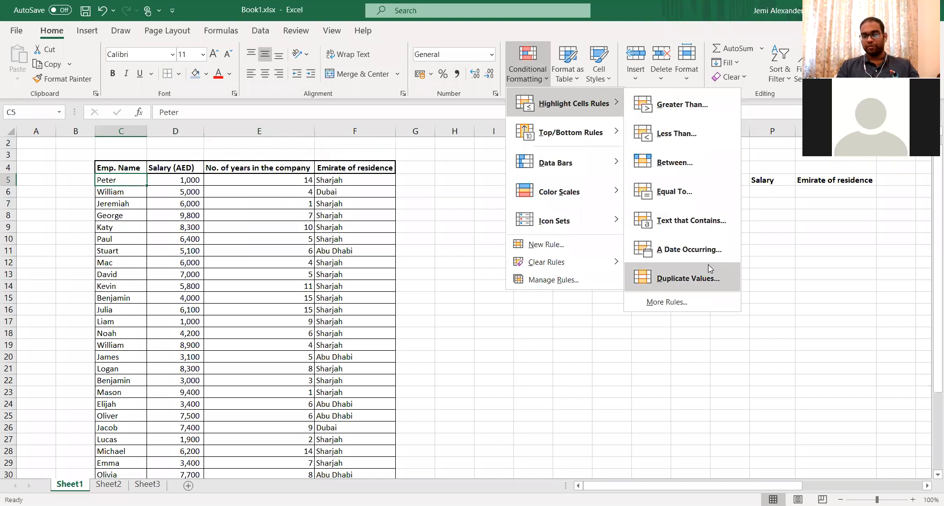
left_click(293, 187)
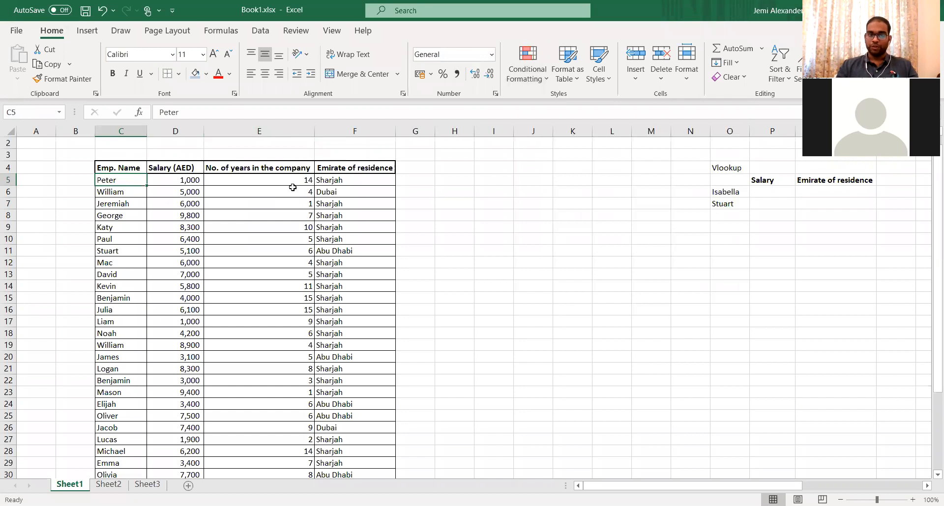
scroll(292, 188, "down", 2)
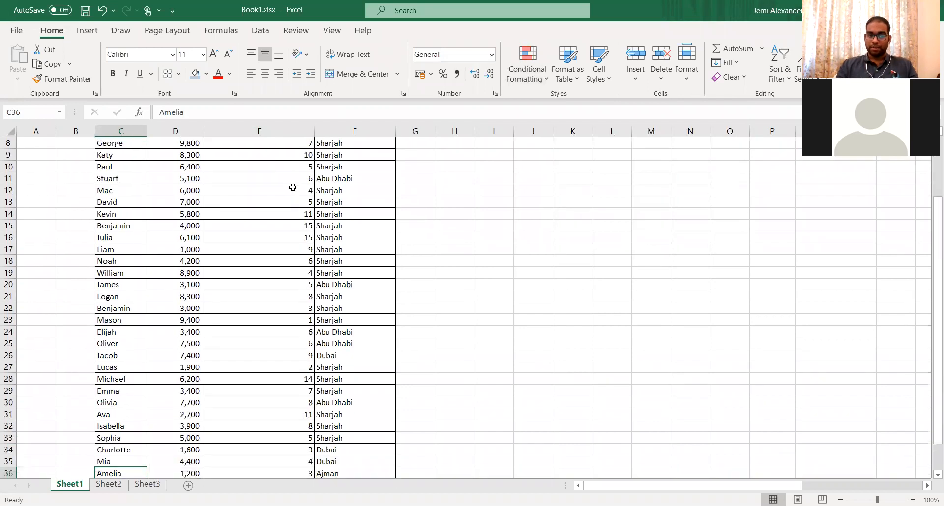
scroll(292, 187, "up", 1)
scroll(293, 188, "down", 3)
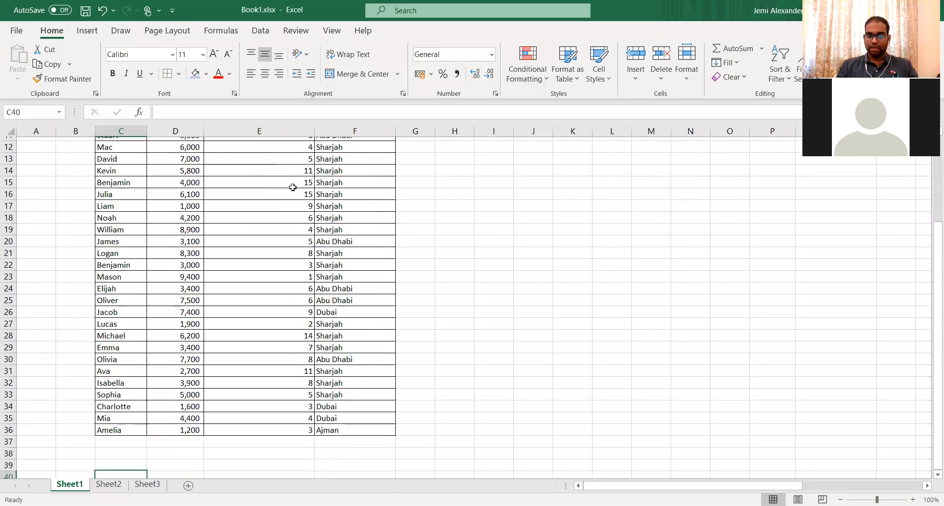
key("Up")
key("Down")
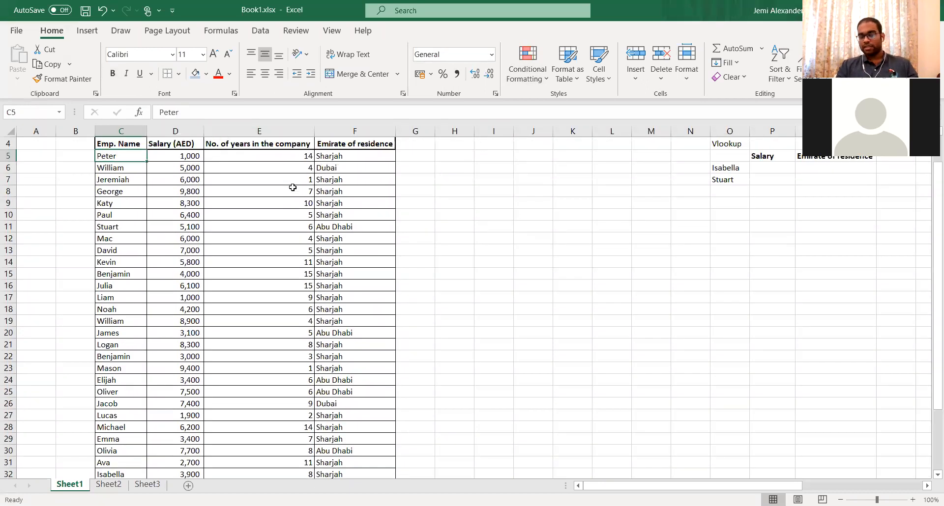
- Reapply a Duplicate Values highlight rule to employee names C5:C36, using Light Red Fill with Dark Red Text
key("ctrl+shift+Down")
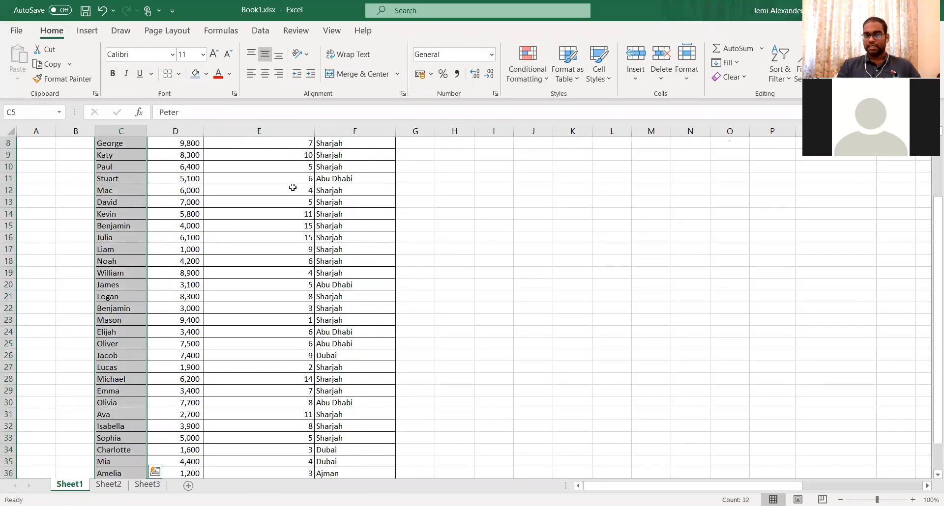
left_click(535, 74)
mouse_move(573, 104)
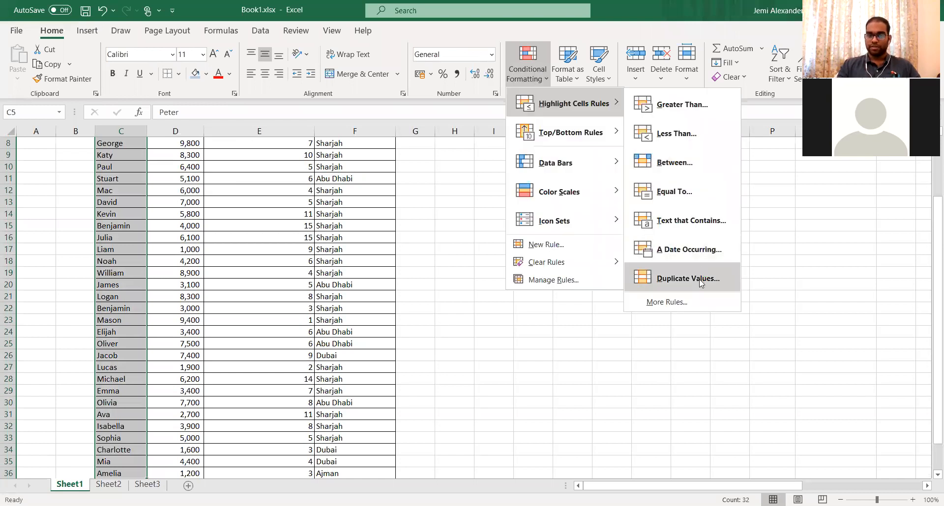
left_click(627, 290)
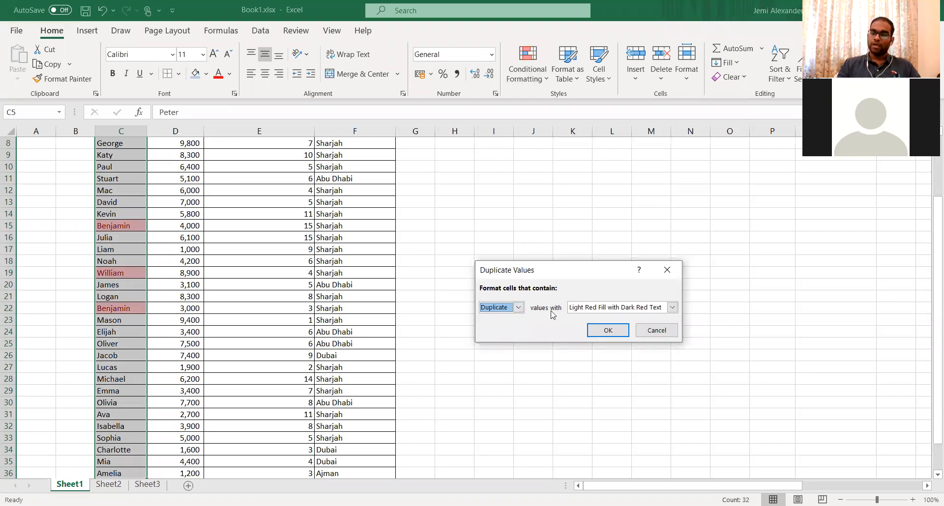
left_click(618, 331)
left_click(473, 234)
scroll(278, 180, "up", 2)
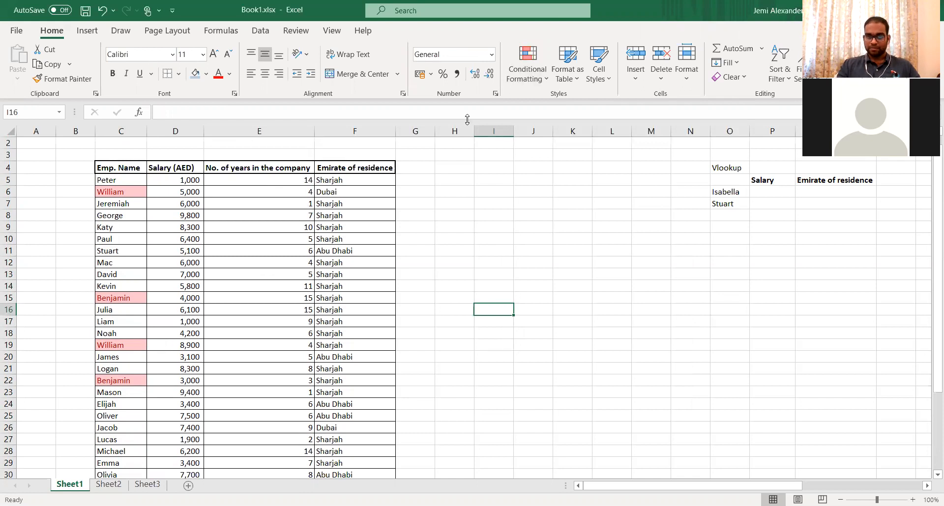
- Clear the conditional formatting rules from the whole of column C
left_click(127, 130)
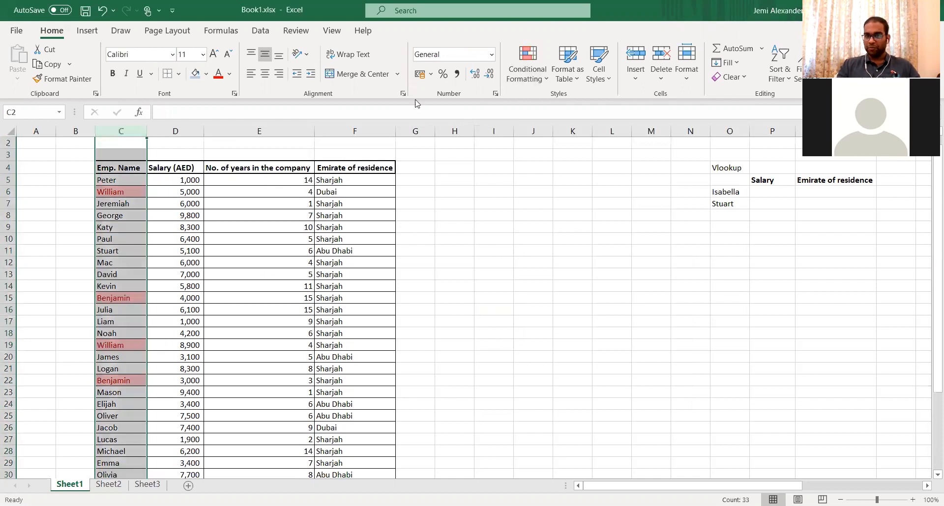
left_click(541, 77)
mouse_move(546, 105)
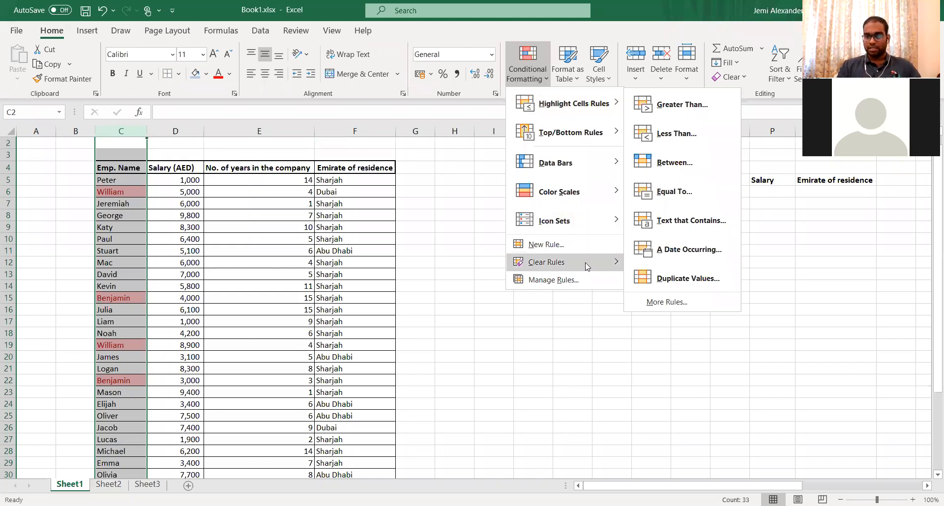
mouse_move(586, 266)
left_click(649, 266)
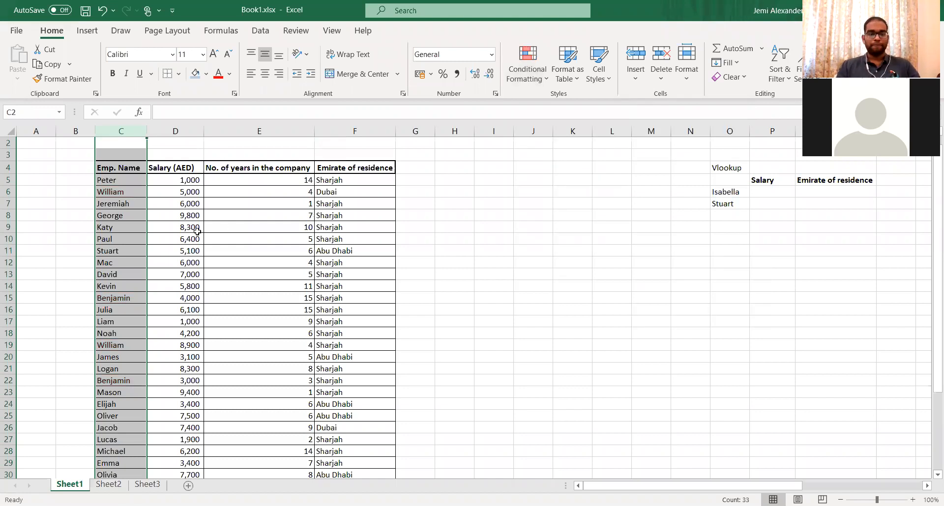
left_click(179, 225)
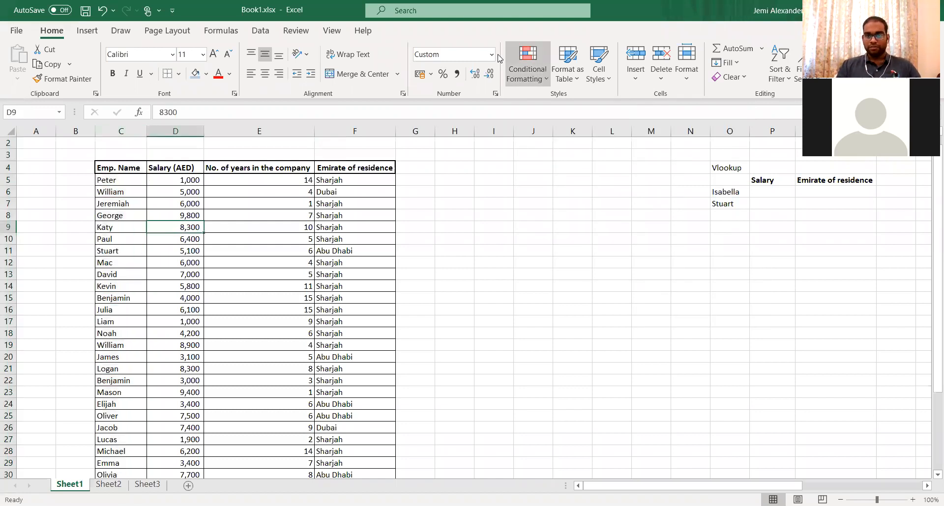
left_click(521, 67)
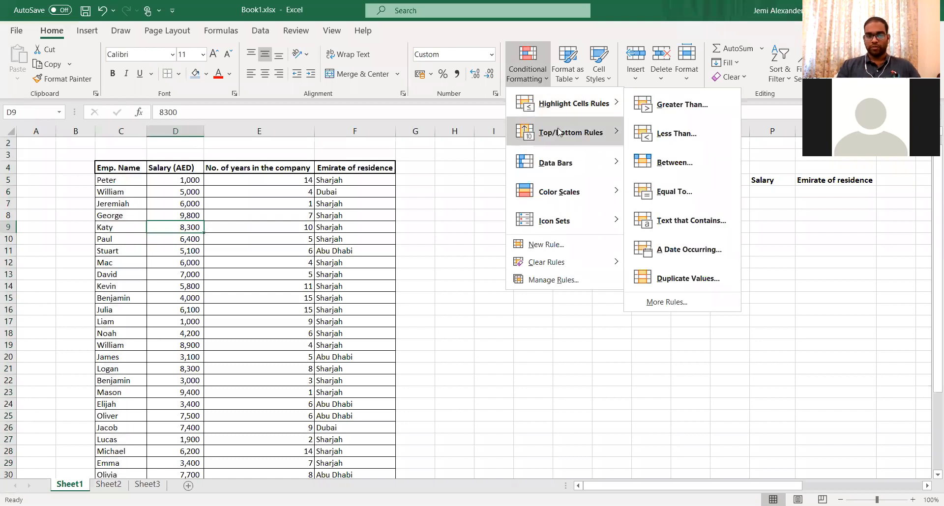
mouse_move(559, 132)
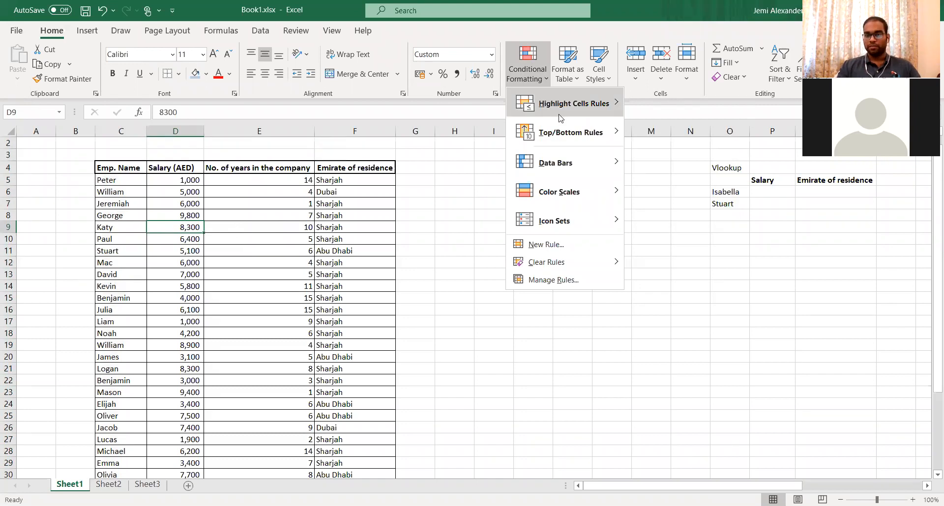
left_click(403, 221)
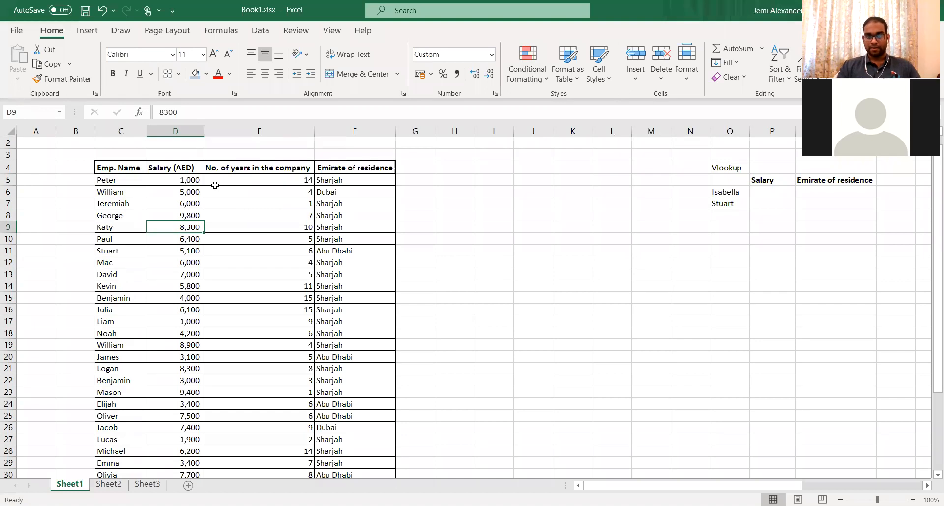
- Preview the Duplicate Values highlight rule on employee names C5:C36 and cancel it without applying
left_click(123, 183)
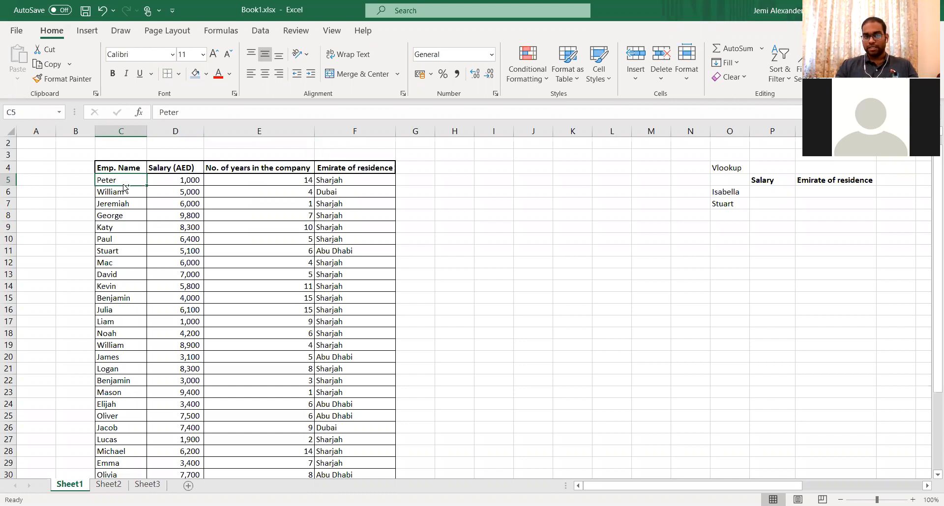
key("ctrl+shift+Down")
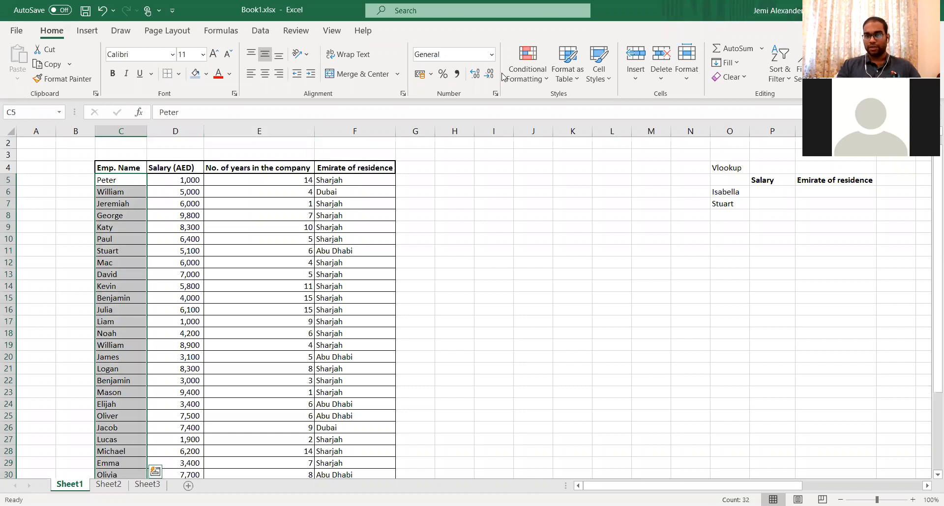
left_click(526, 74)
mouse_move(573, 103)
left_click(695, 279)
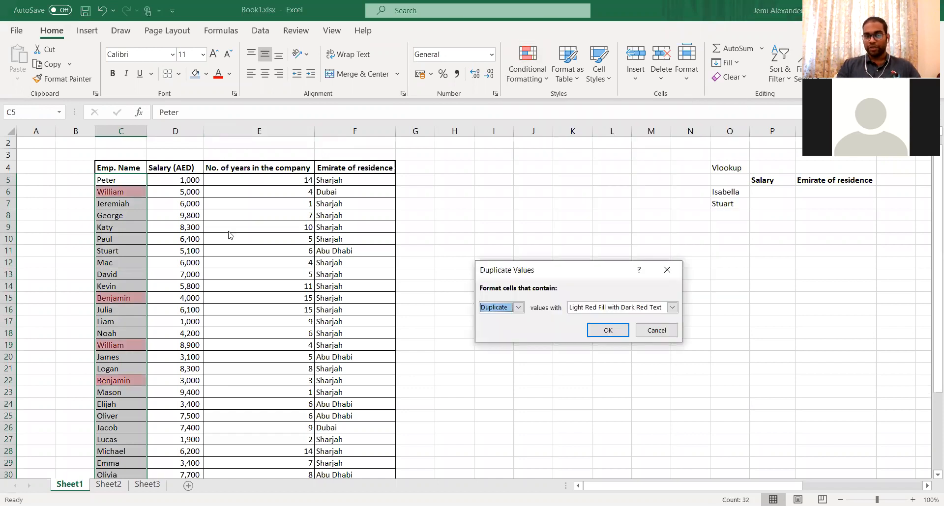
left_click(669, 271)
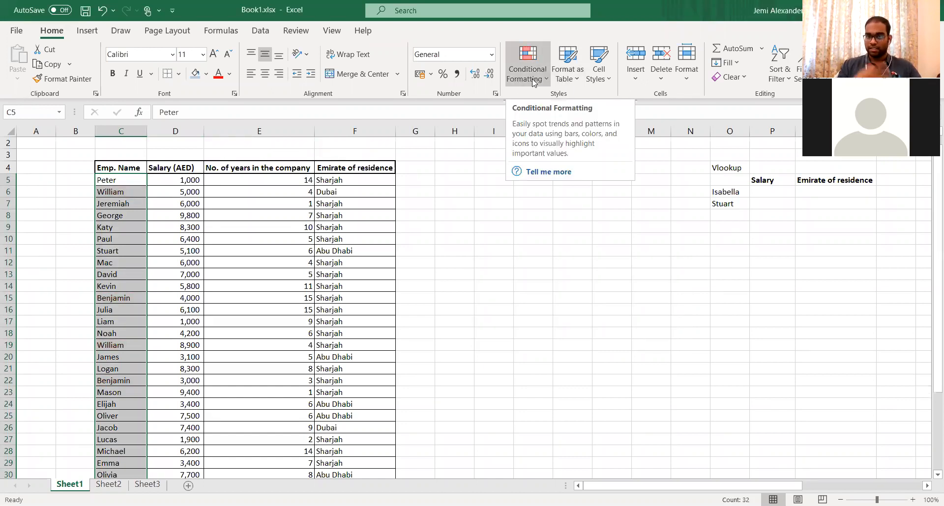
- Add a Text That Contains rule to employee names C5:C36 matching the name in C6, using Light Red Fill with Dark Red Text
left_click(532, 79)
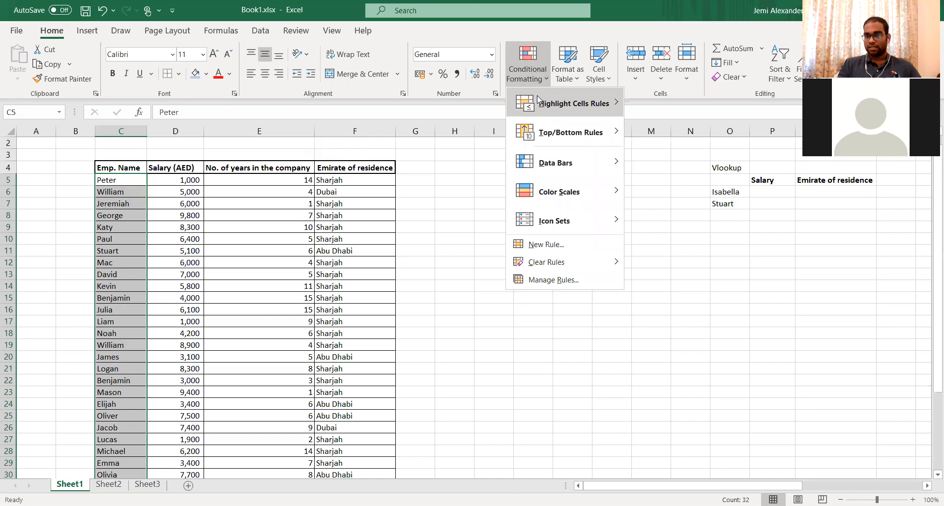
mouse_move(571, 103)
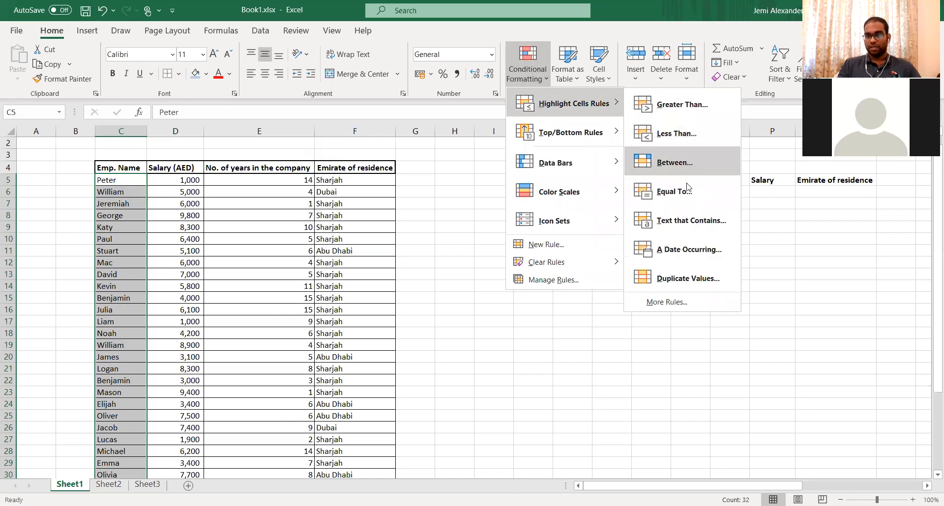
left_click(691, 220)
type("William")
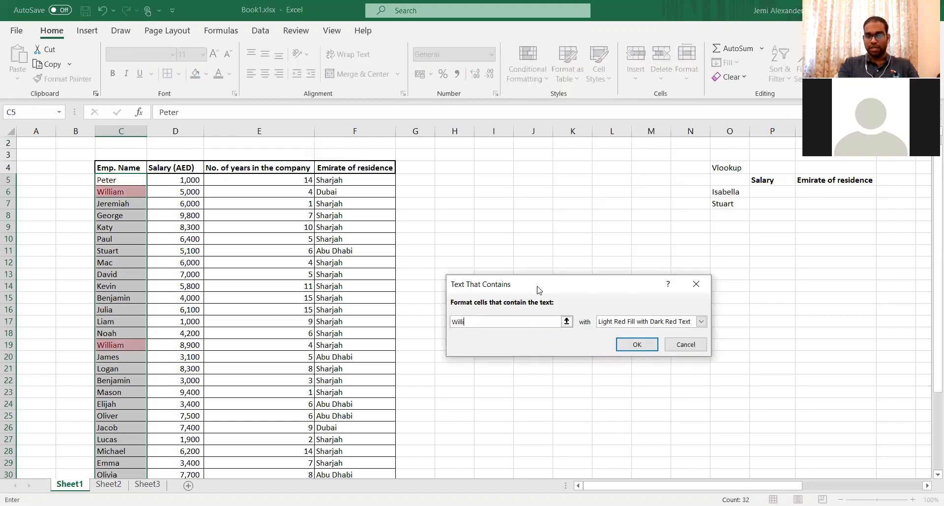
left_click(635, 344)
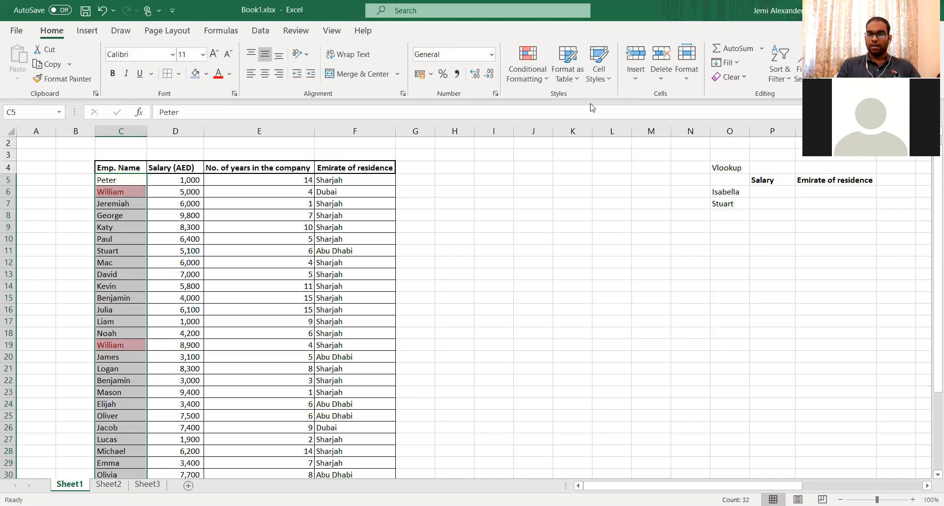
- Add a Text That Contains rule to the employee names matching the name in C15, using Light Red Fill with Dark Red Text
left_click(536, 76)
mouse_move(570, 103)
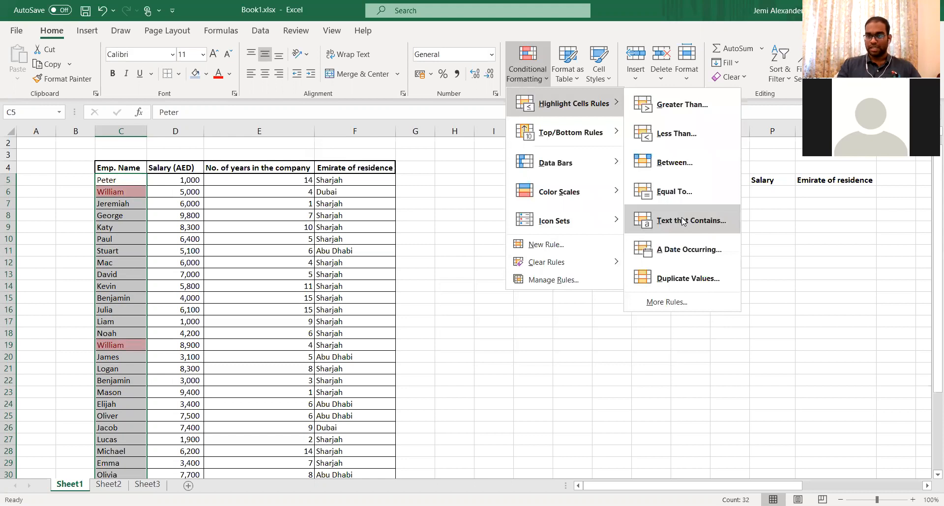
left_click(683, 221)
type("jamin")
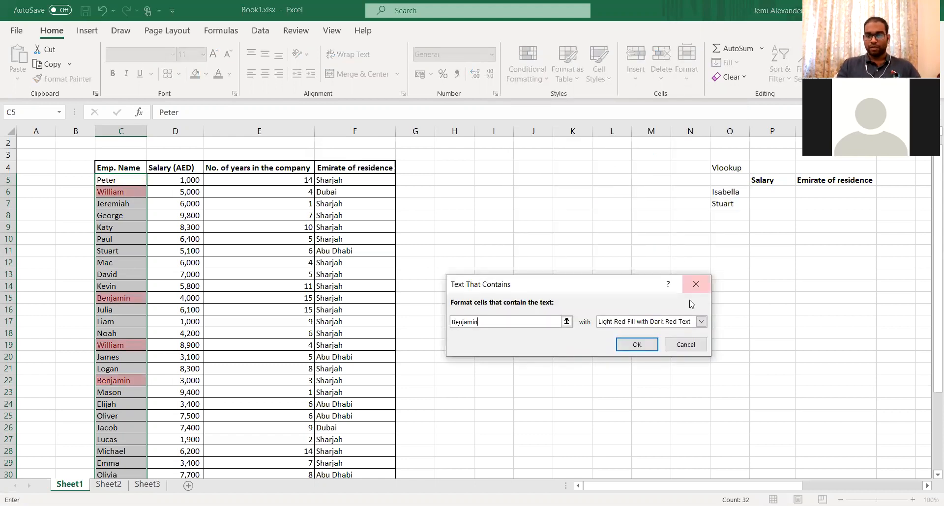
left_click(701, 322)
left_click(665, 358)
left_click(642, 345)
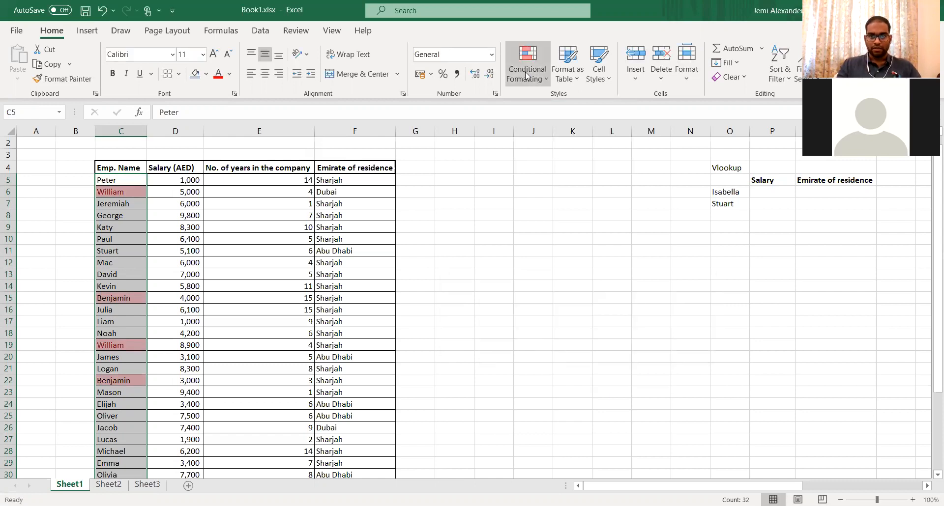
- Dismiss another text rule for the employee names and undo the rule matching the name in C15
left_click(525, 72)
mouse_move(575, 103)
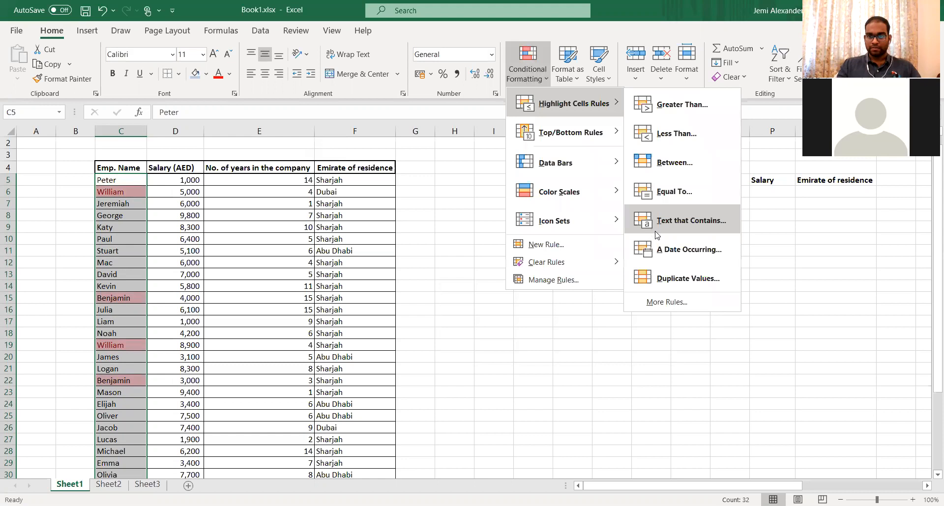
left_click(656, 234)
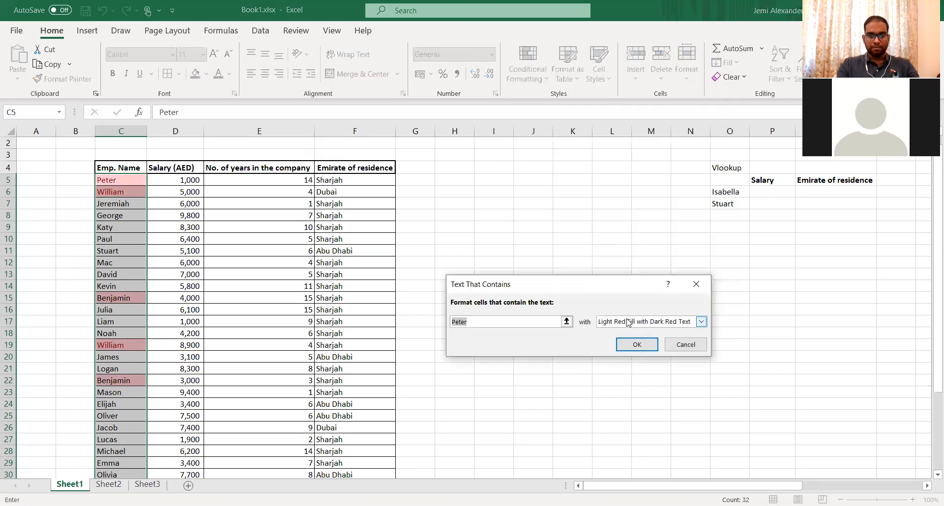
key("Escape")
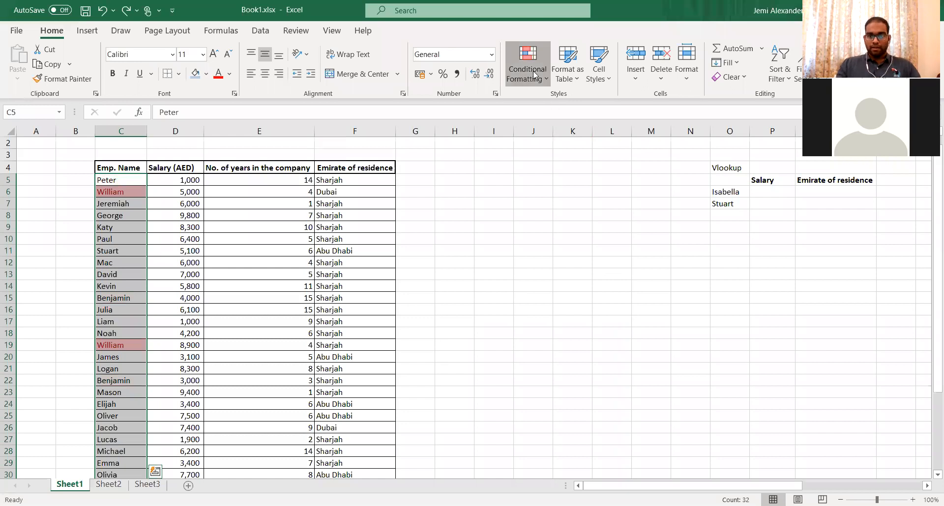
- Highlight employee names in C5:C36 that contain the name in C15, using Green Fill with Dark Green Text
type("Benjamin")
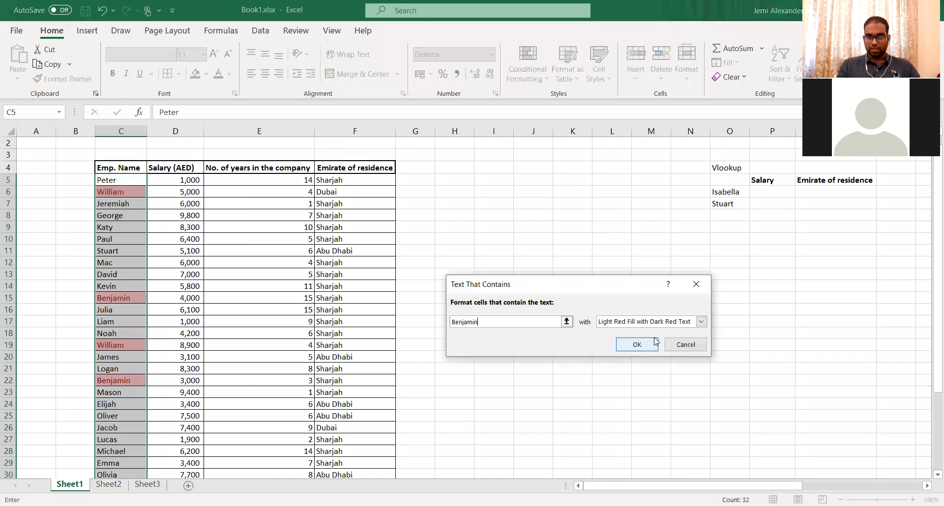
left_click(701, 322)
left_click(652, 350)
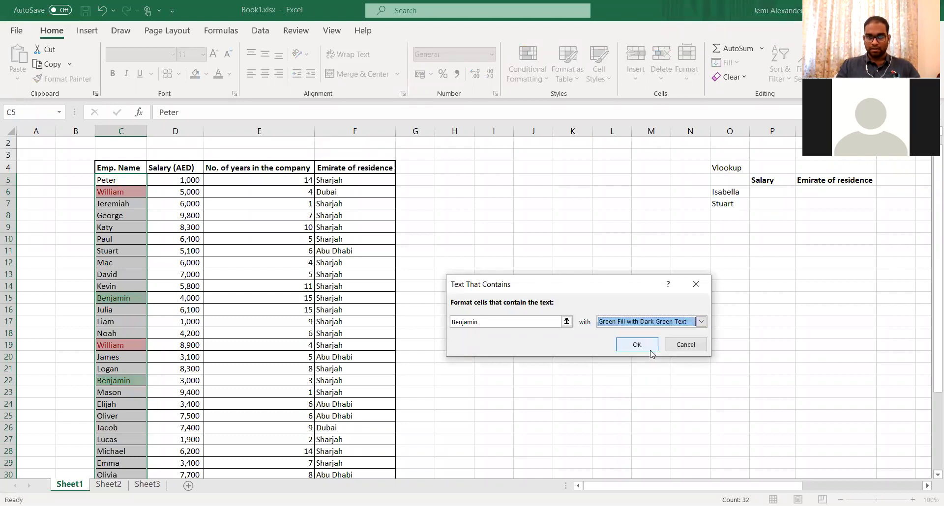
left_click(643, 347)
left_click(463, 296)
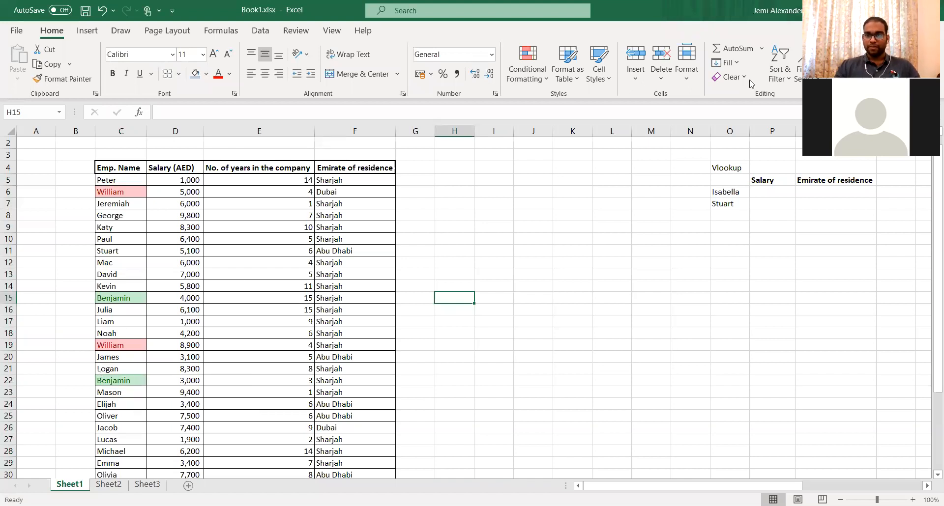
- Clear the conditional formatting rules from the entire sheet
scroll(592, 196, "down", 2)
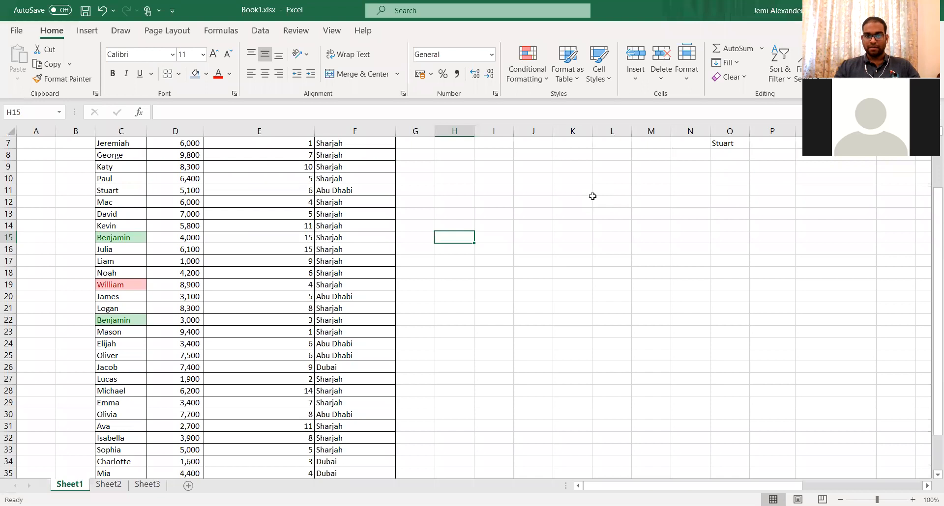
key("alt+Tab")
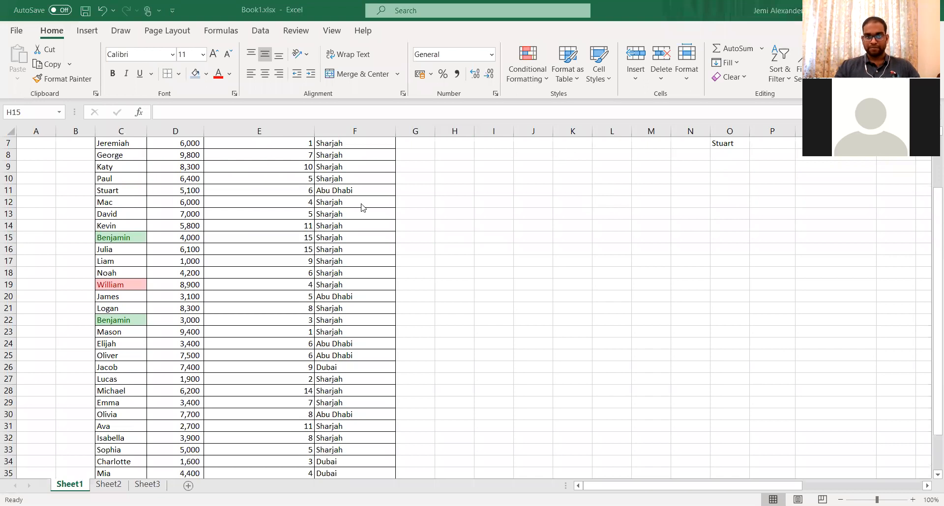
left_click(522, 86)
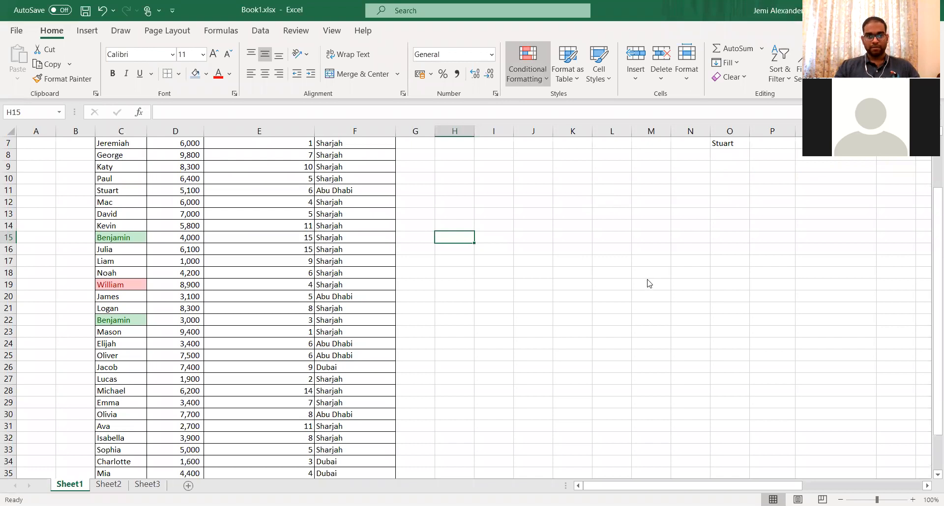
left_click(404, 234)
scroll(404, 234, "up", 2)
- Compare the salary and emirate of residence in rows 6 and 19, which share the same employee name
left_click(138, 207)
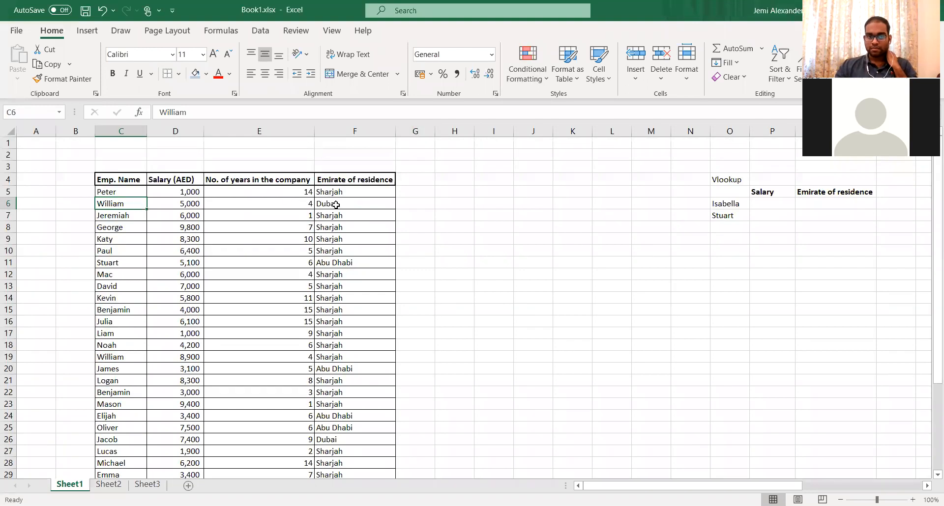
left_click(333, 358)
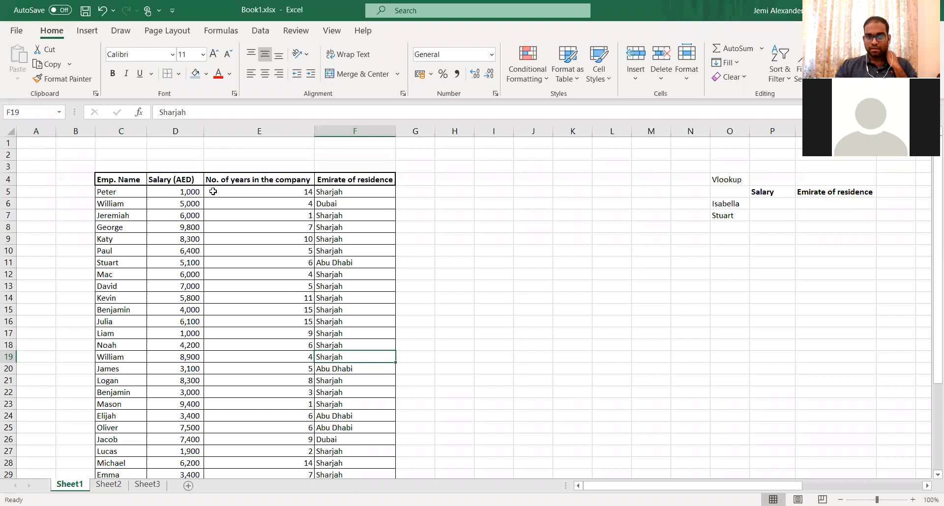
left_click(128, 203)
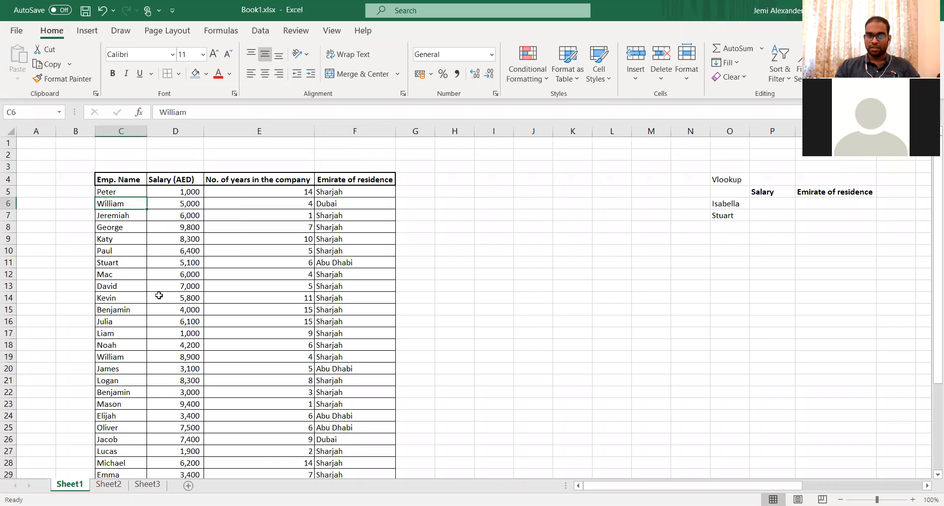
left_click(172, 359)
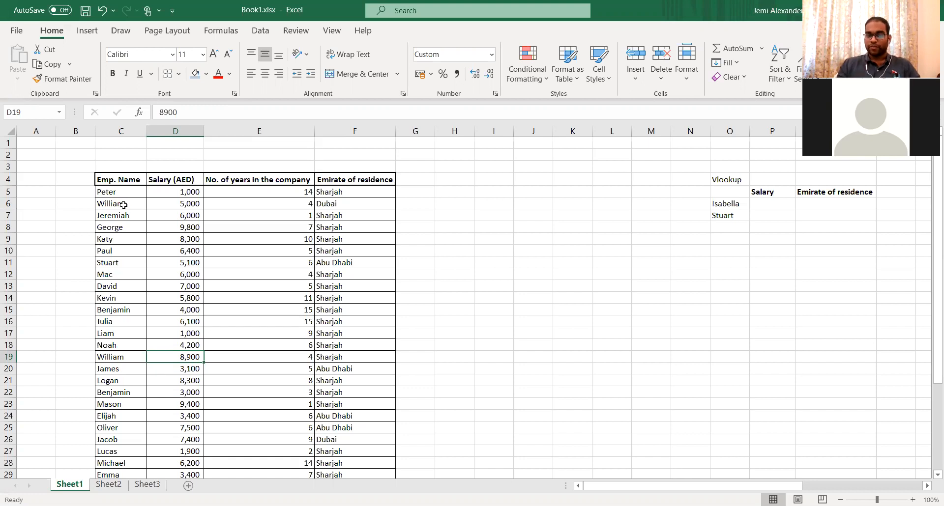
left_click(123, 205)
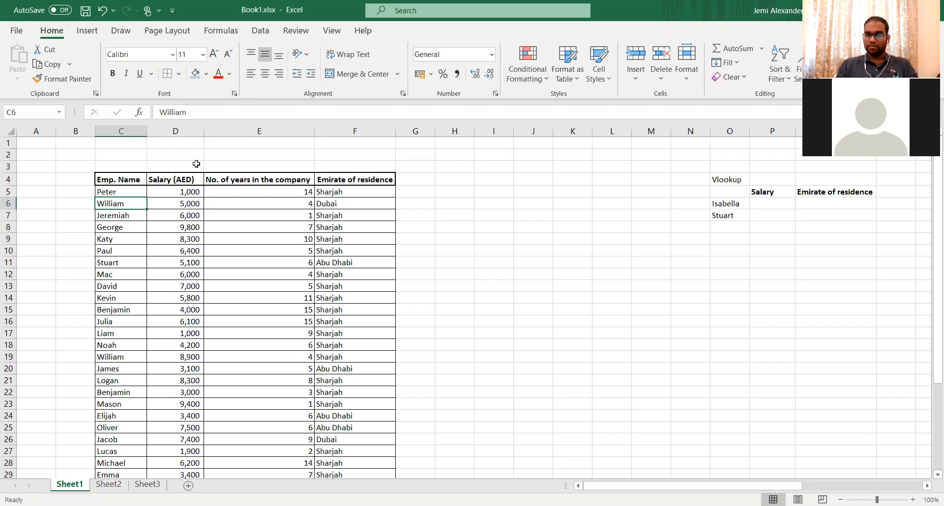
- Select column C and review the Highlight Cells rules up to Duplicate Values without applying any
left_click(127, 192)
key("ctrl+space")
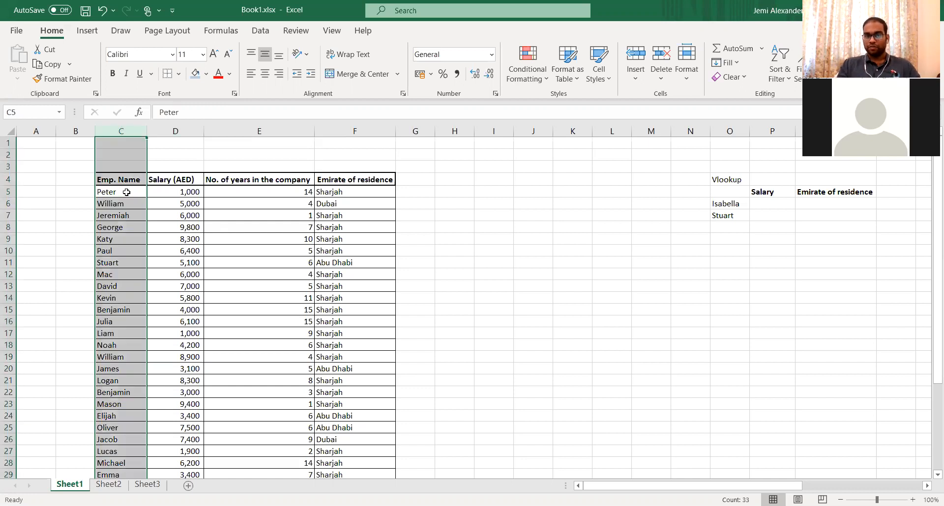
left_click(515, 70)
mouse_move(571, 104)
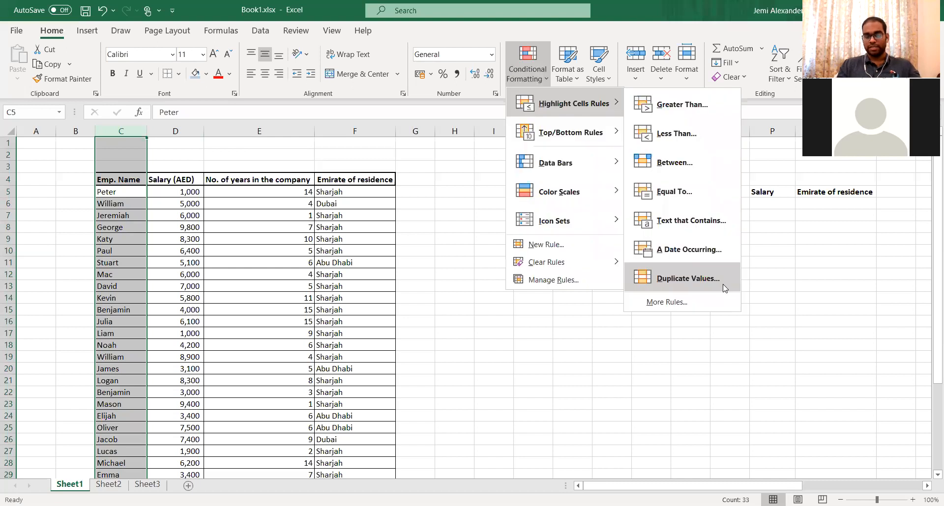
left_click(310, 231)
left_click(308, 229)
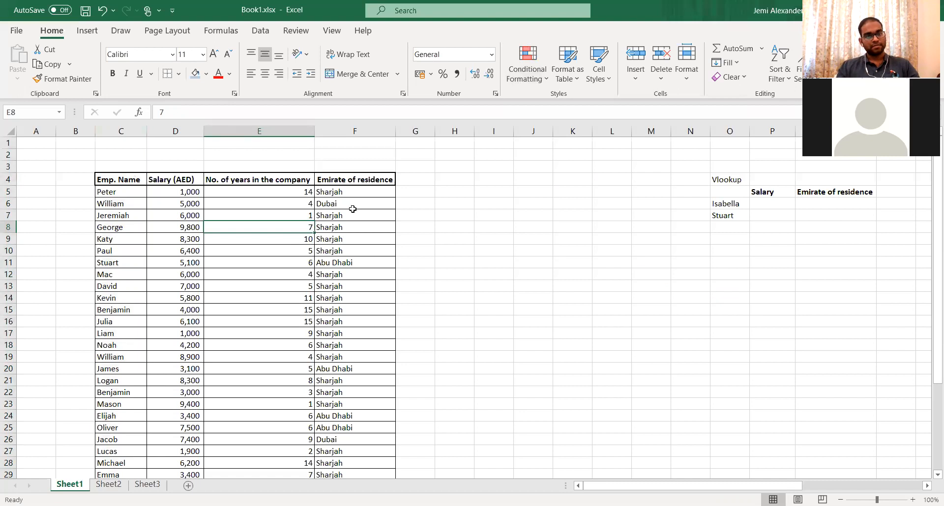
- Review the available Top/Bottom conditional formatting rules
left_click(145, 200)
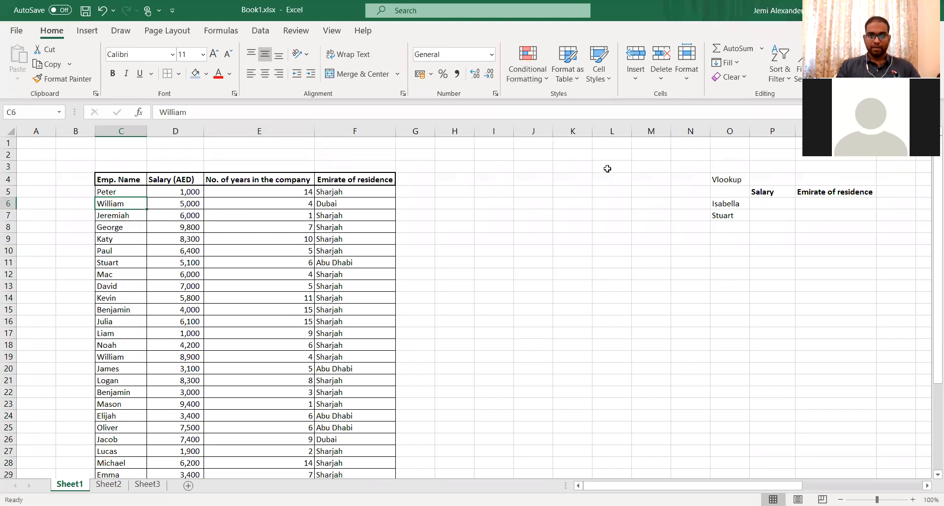
left_click(574, 151)
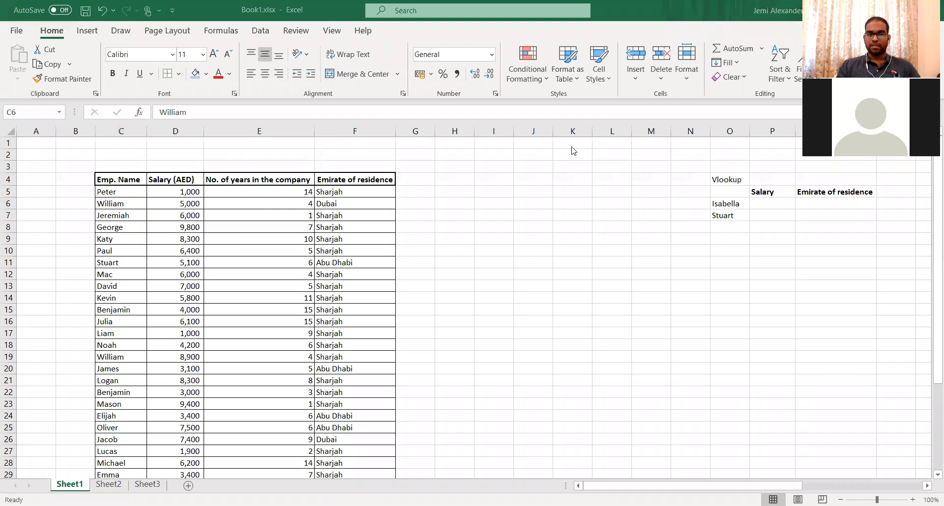
left_click(204, 282)
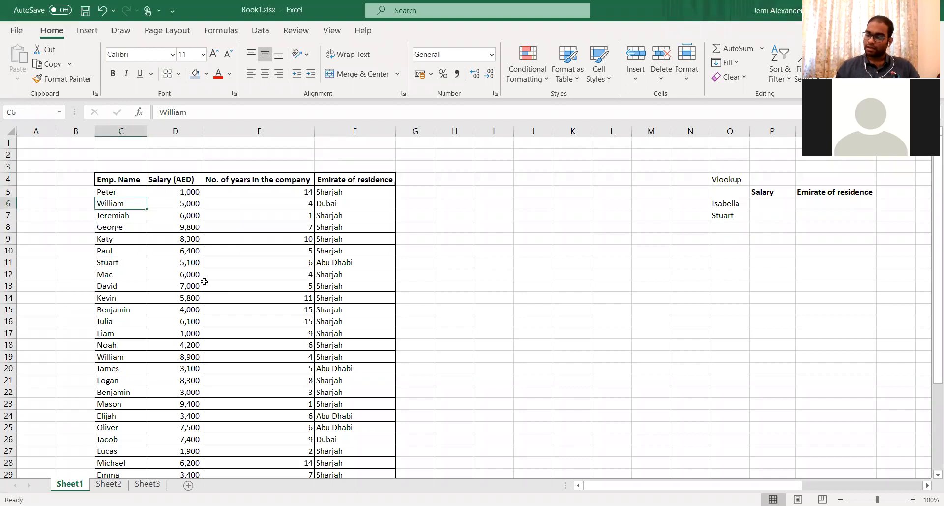
left_click(527, 78)
mouse_move(547, 136)
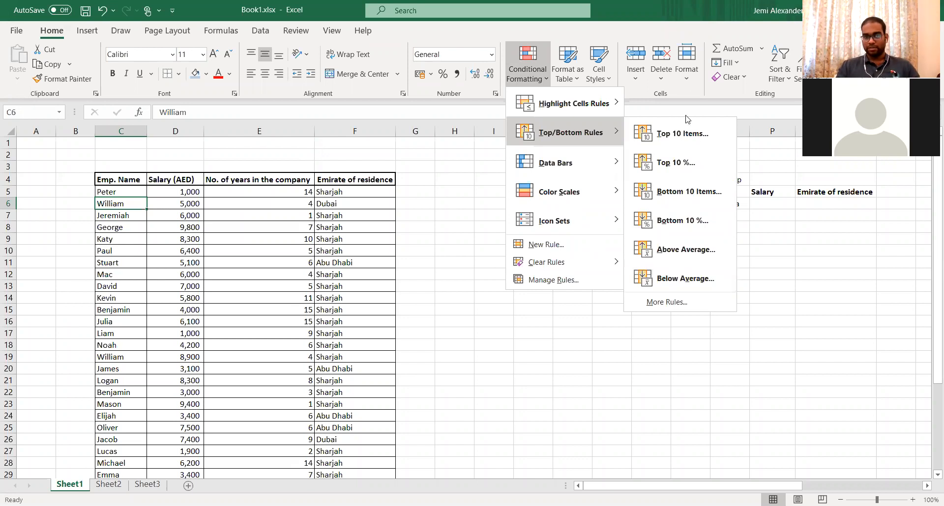
- Apply a Top 10 Items rule to salaries D5:D36 with Light Red Fill with Dark Red Text, and check the highlighted cells
left_click(181, 190)
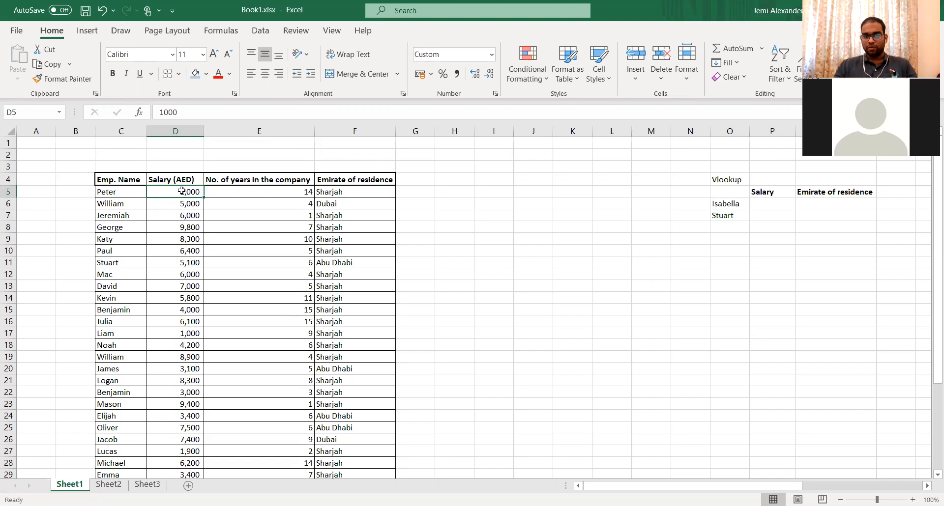
key("ctrl+shift+Down")
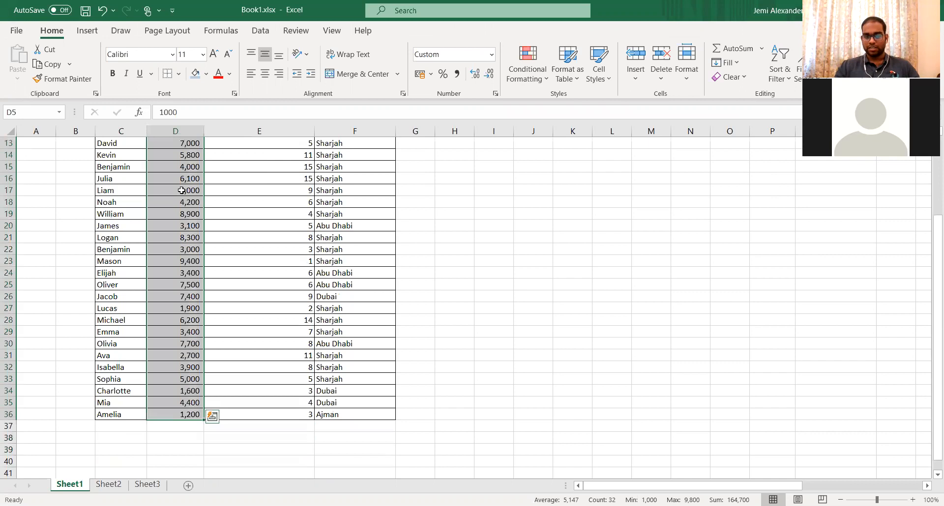
scroll(181, 191, "up", 5)
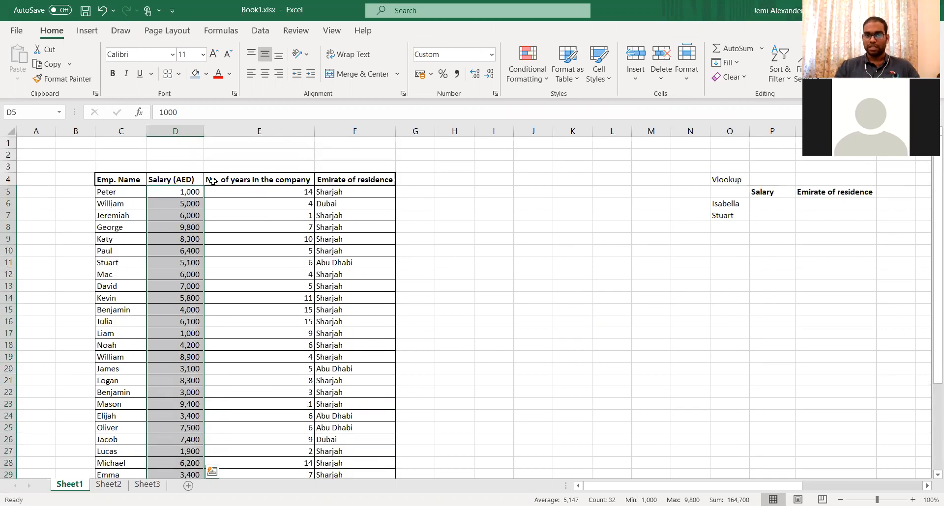
left_click(525, 80)
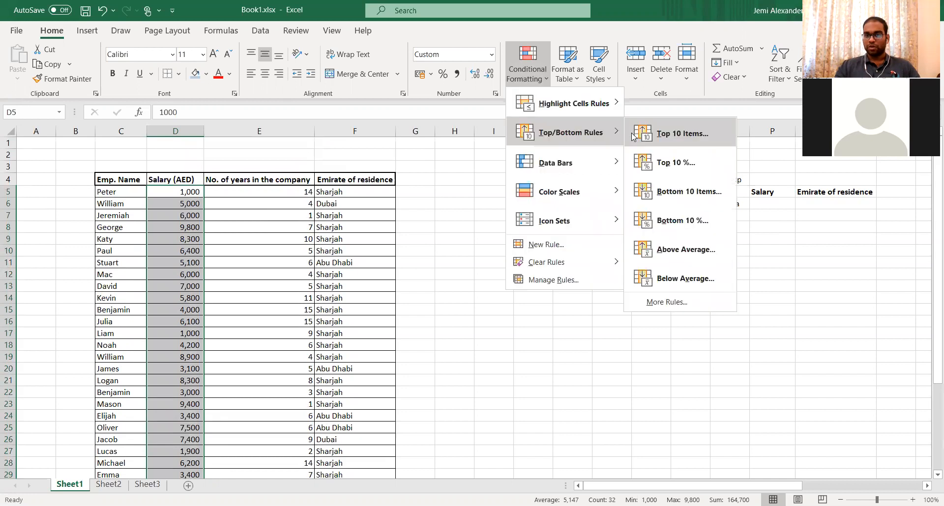
left_click(663, 137)
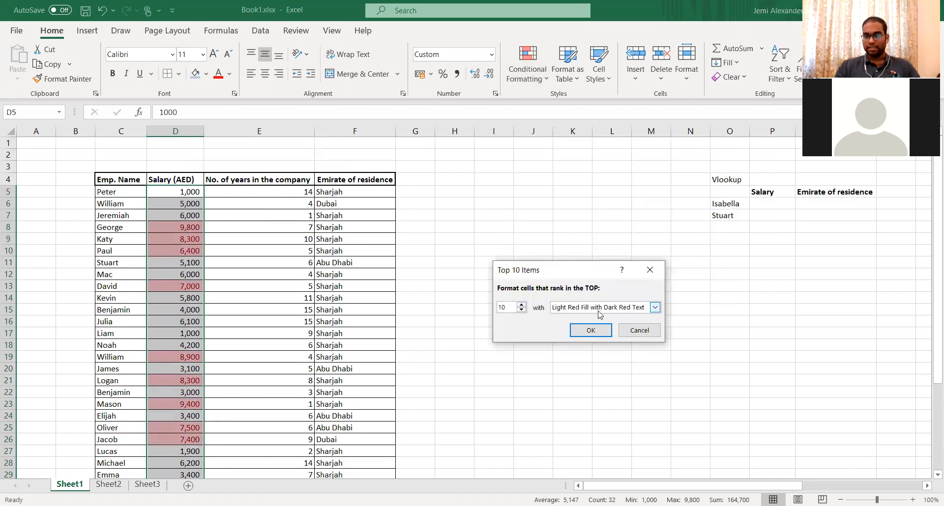
left_click(576, 335)
left_click(440, 263)
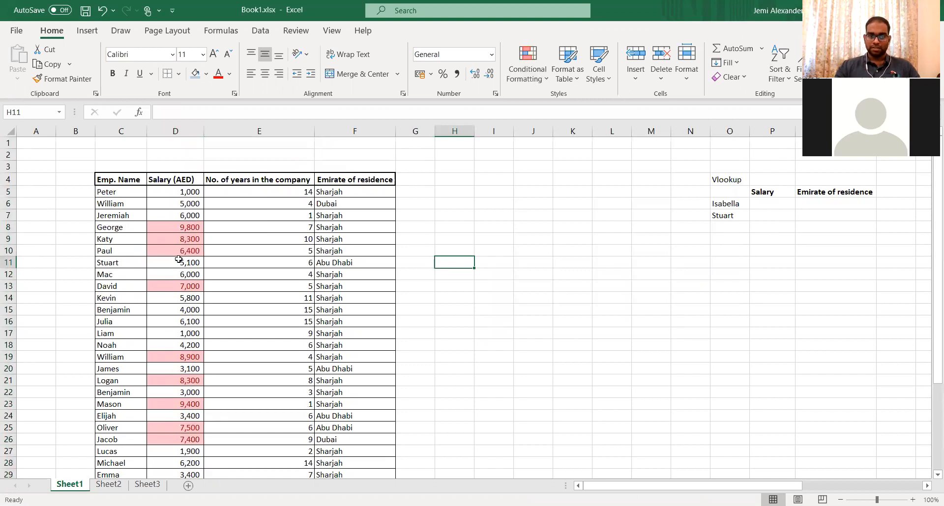
scroll(166, 323, "down", 3)
scroll(167, 323, "down", 1)
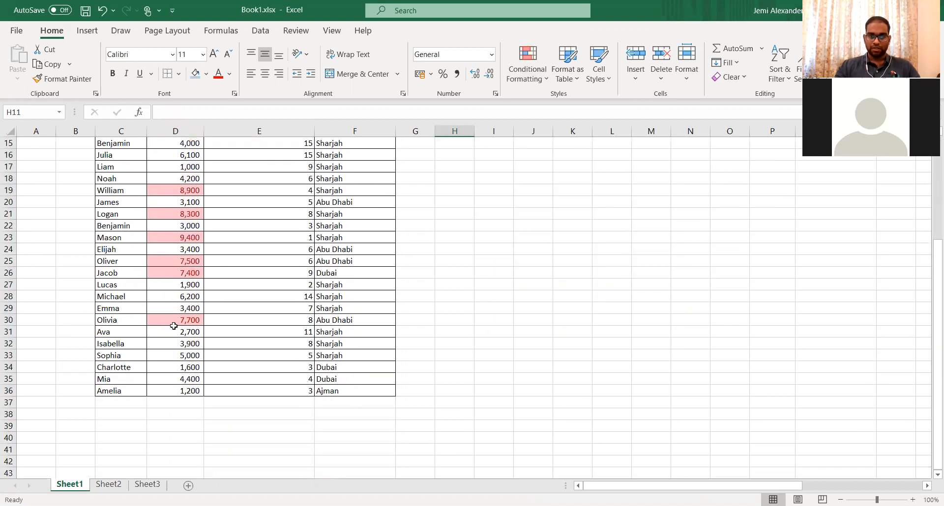
- Undo the Top 10 Items rule on the salary column
scroll(177, 325, "up", 5)
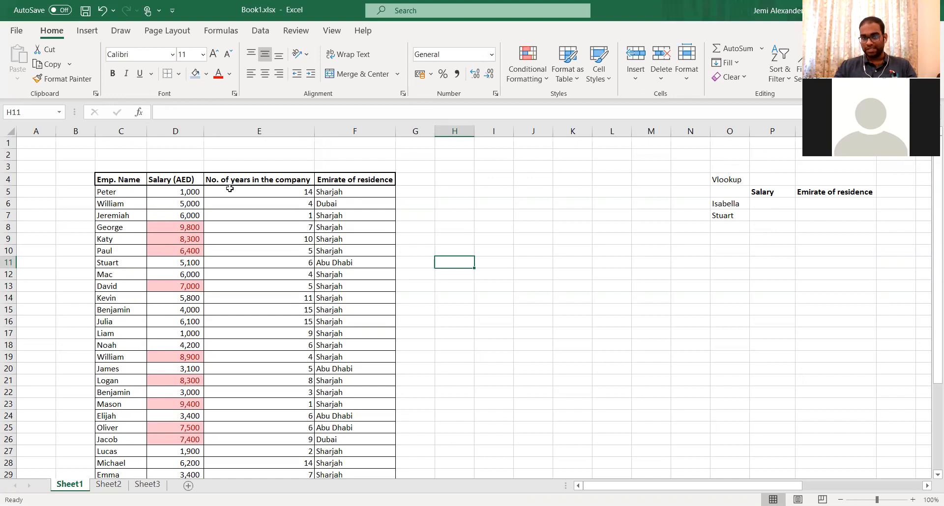
key("ctrl+z")
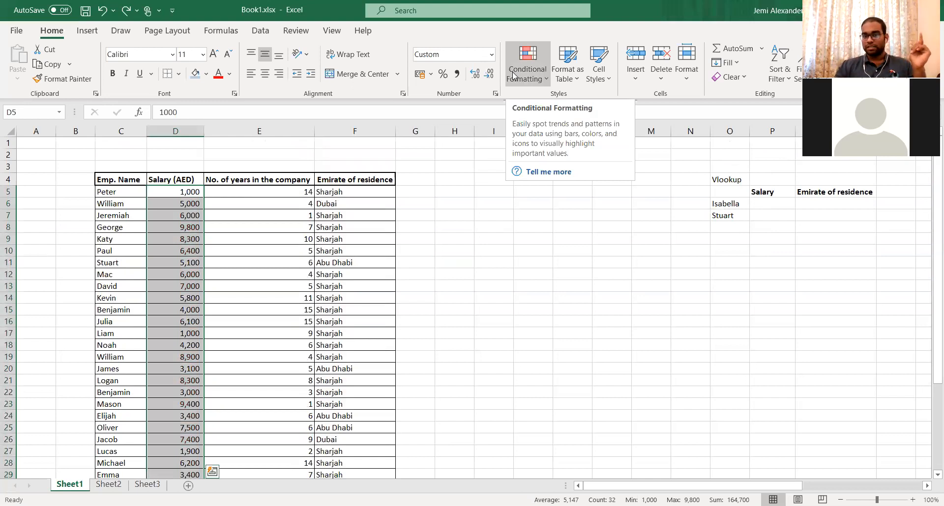
- Apply a Top 10 Items rule limited to rank 1 on salaries D5:D36, using Yellow Fill with Dark Yellow Text
left_click(528, 69)
mouse_move(580, 133)
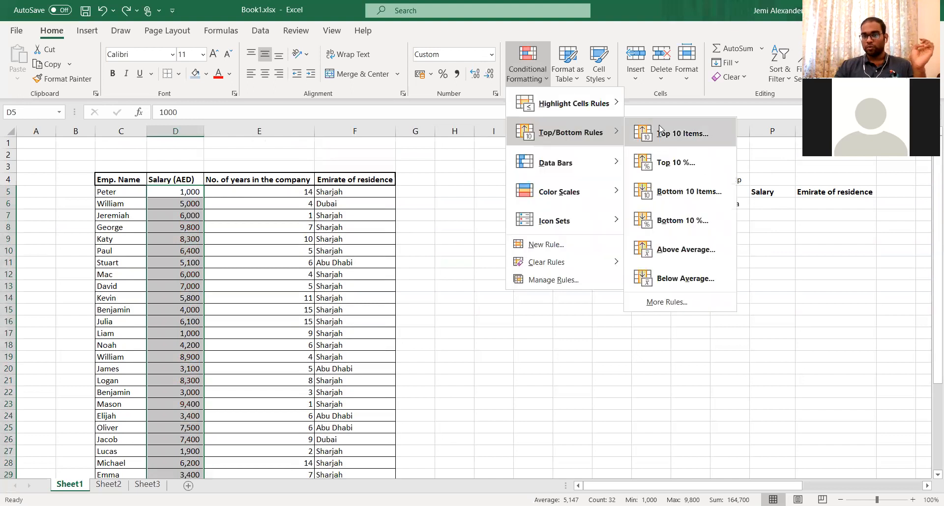
left_click(658, 125)
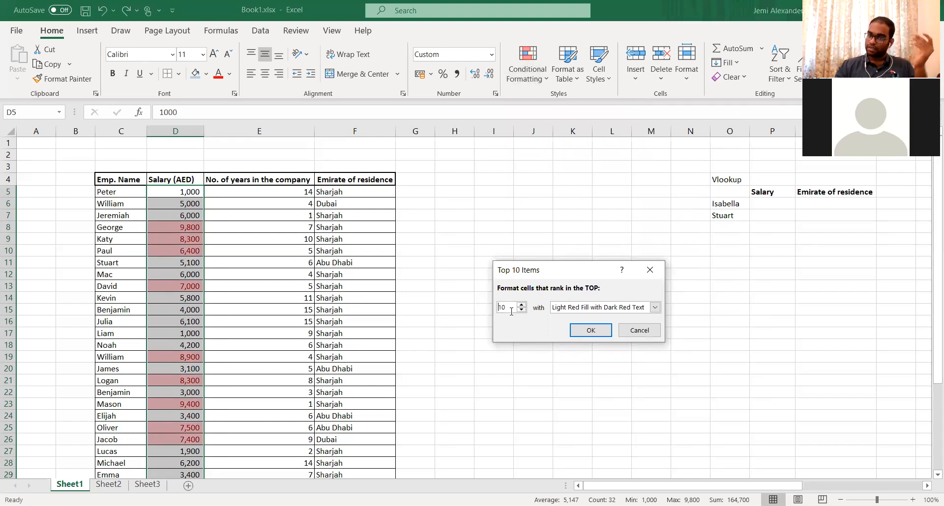
key("BackSpace")
key("BackSpace")
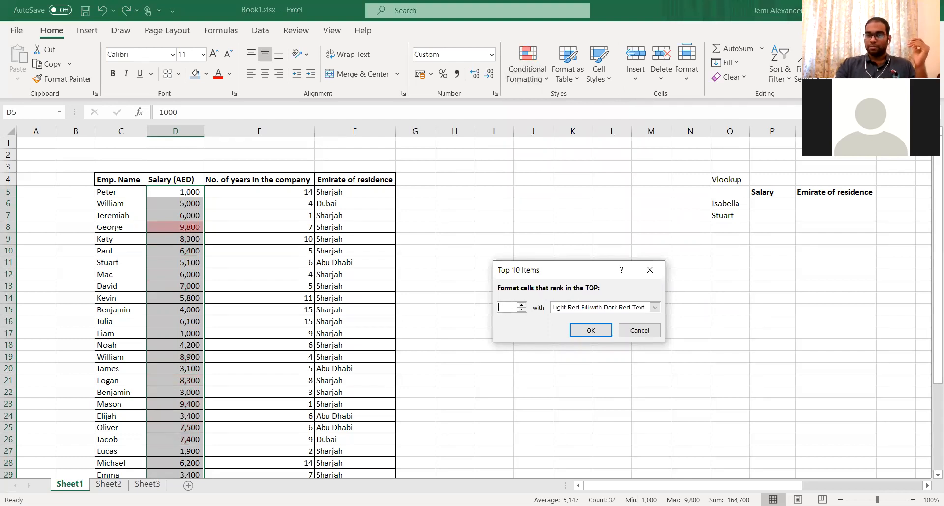
type("1")
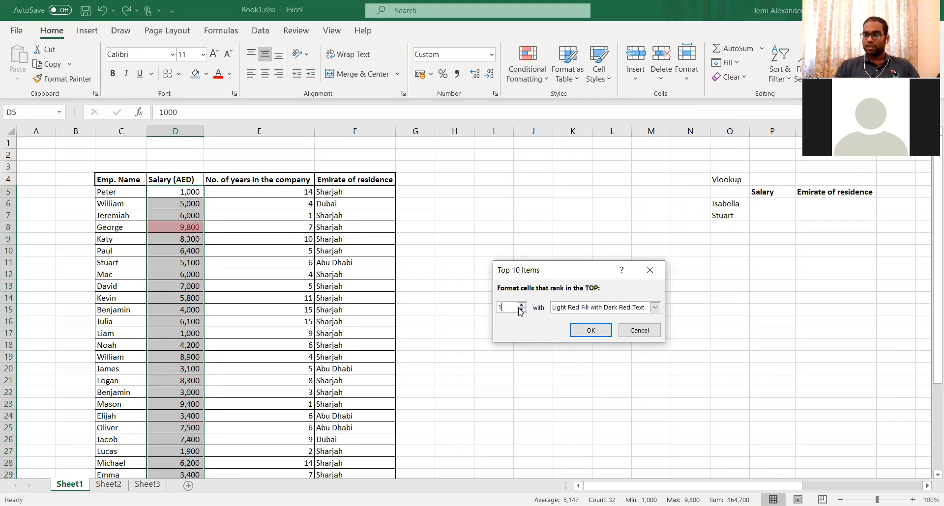
left_click(592, 308)
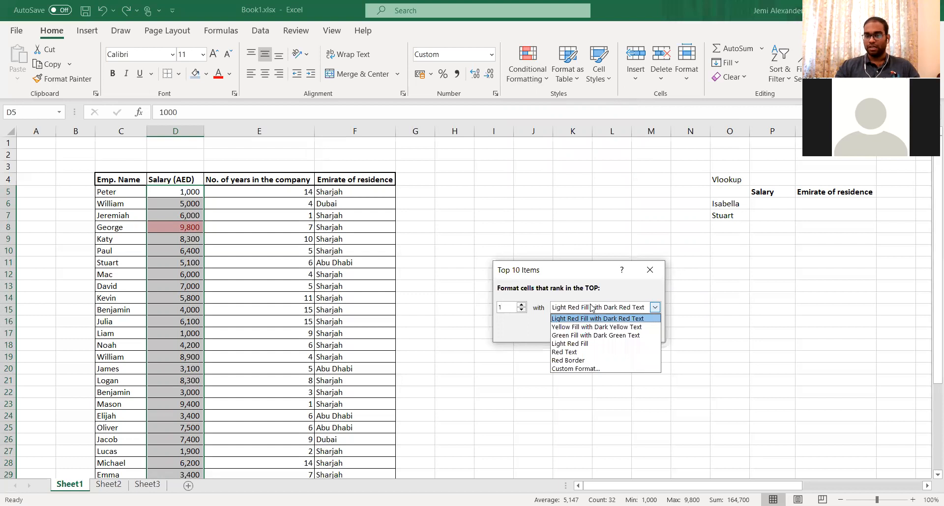
left_click(578, 328)
left_click(592, 329)
left_click(454, 236)
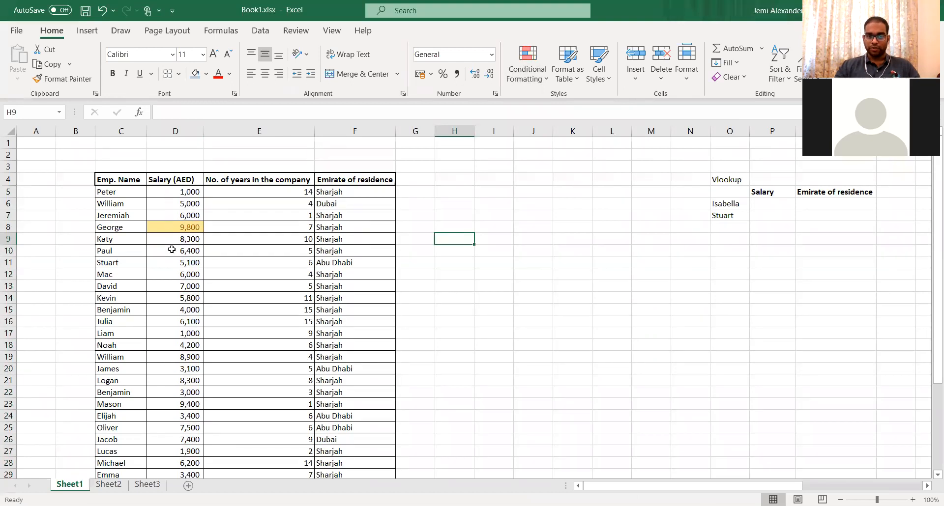
- Go through the salary column down to row 36 and compare its values with the highlighted salary in D8
left_click(175, 310)
key("Down")
key("Down")
key("Down")
key("Down")
key("Down")
key("Down")
key("Down")
key("Down")
key("Down")
key("Down")
key("Down")
key("Down")
key("Down")
key("Down")
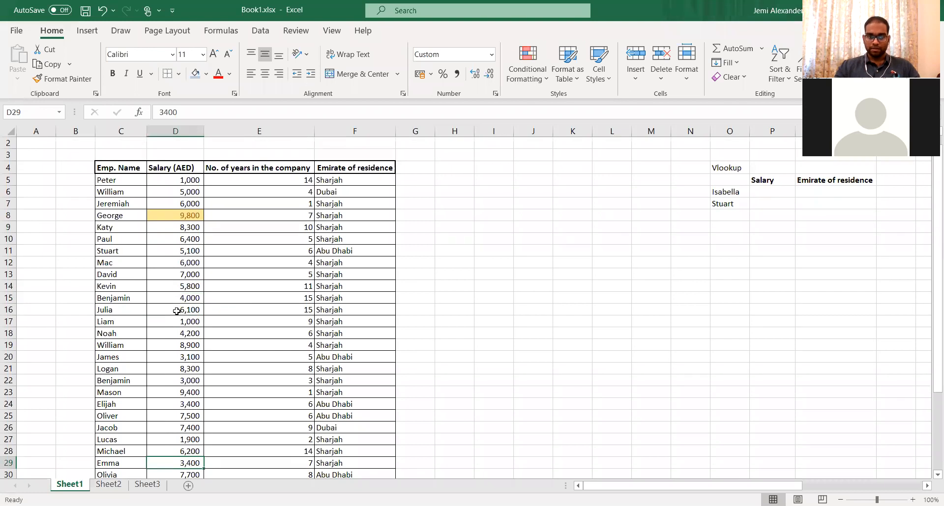
left_click(197, 393)
scroll(197, 400, "down", 1)
scroll(197, 398, "down", 1)
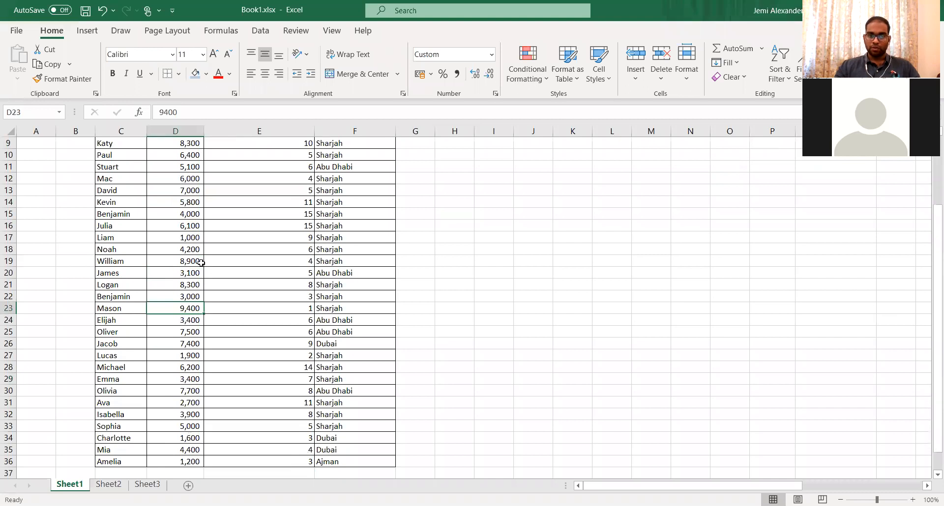
scroll(201, 259, "up", 3)
left_click(177, 227)
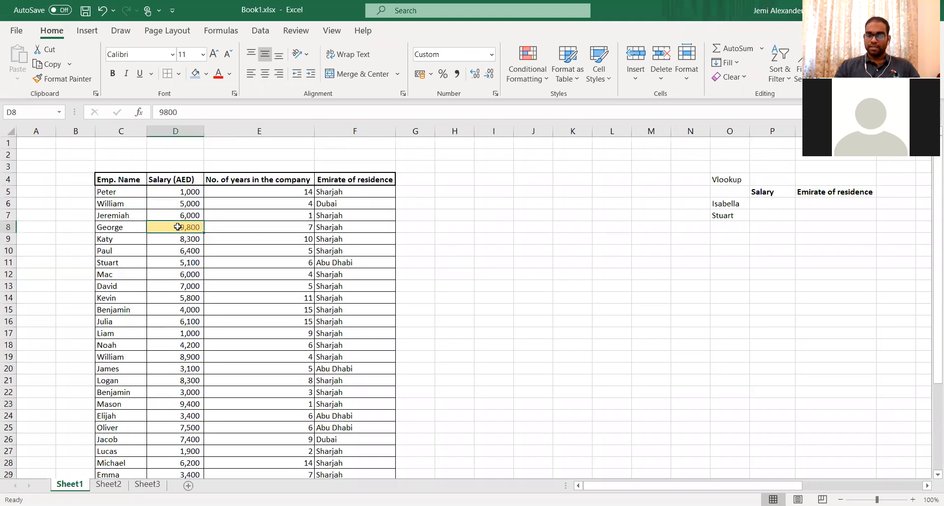
- Undo the rank 1 top salary rule
left_click(521, 70)
mouse_move(534, 137)
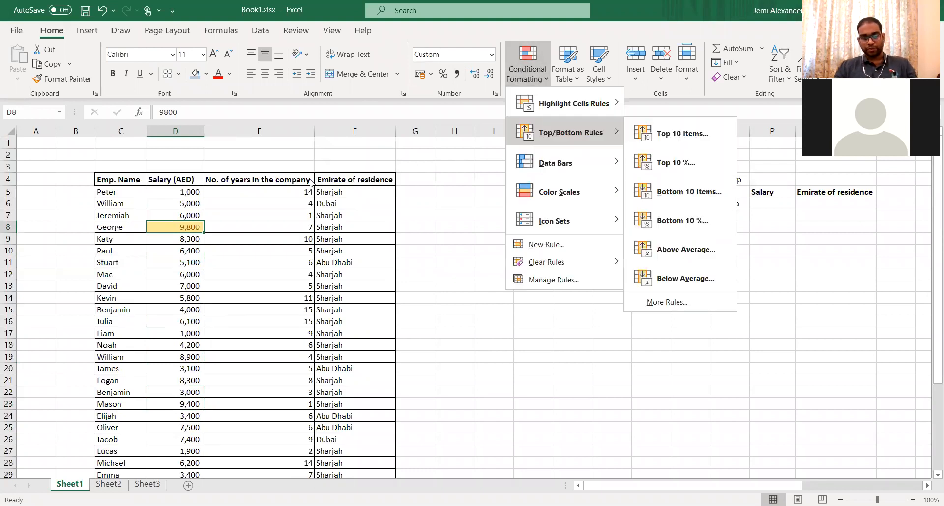
left_click(225, 193)
key("ctrl+z")
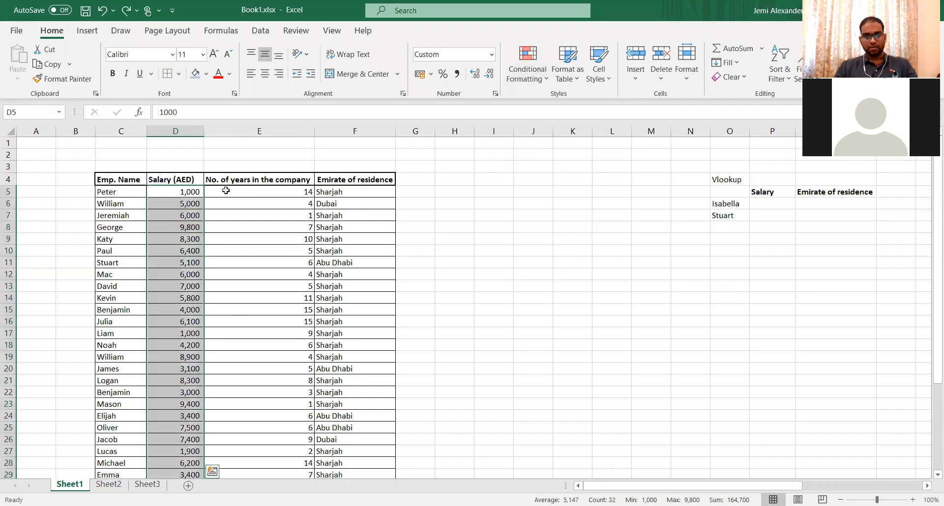
- Set up a Top 10 Items rule for salaries D5:D36 with rank 1 and Yellow Fill with Dark Yellow Text
left_click(515, 70)
mouse_move(534, 135)
left_click(654, 133)
key("BackSpace")
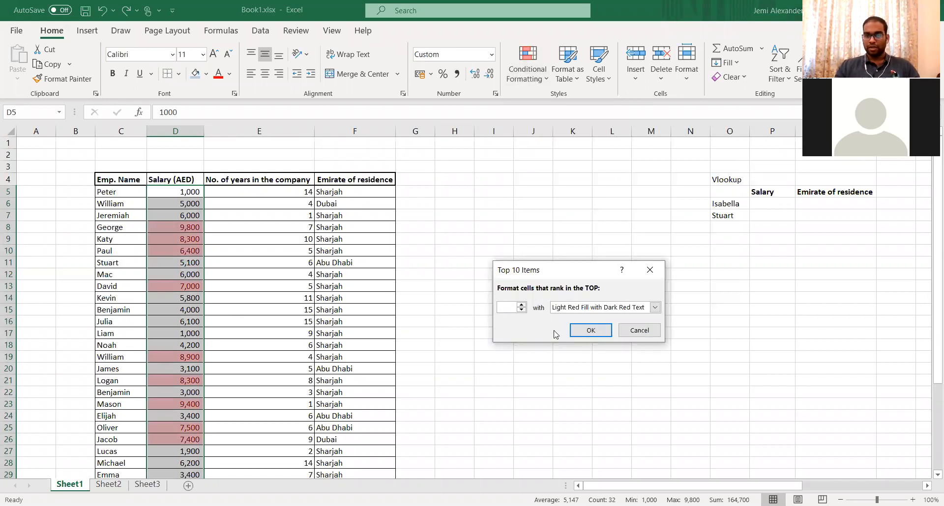
type("1")
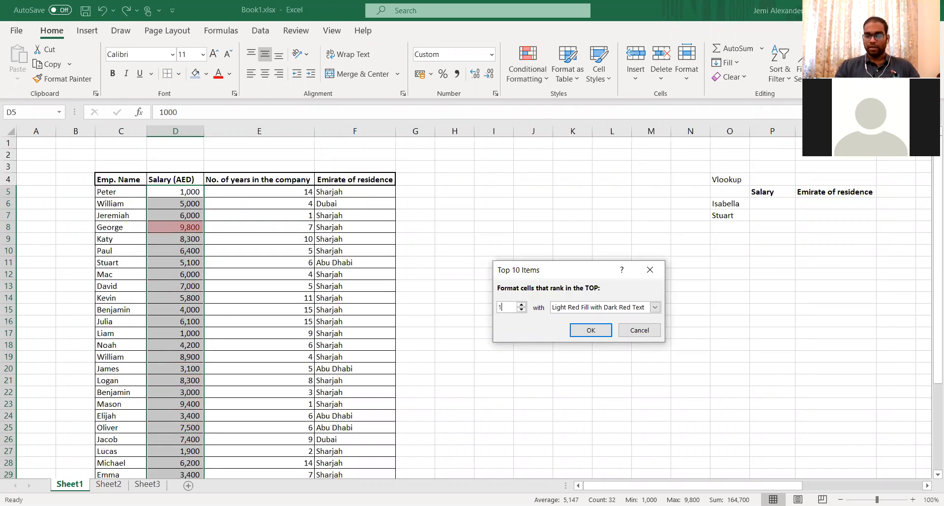
left_click(626, 306)
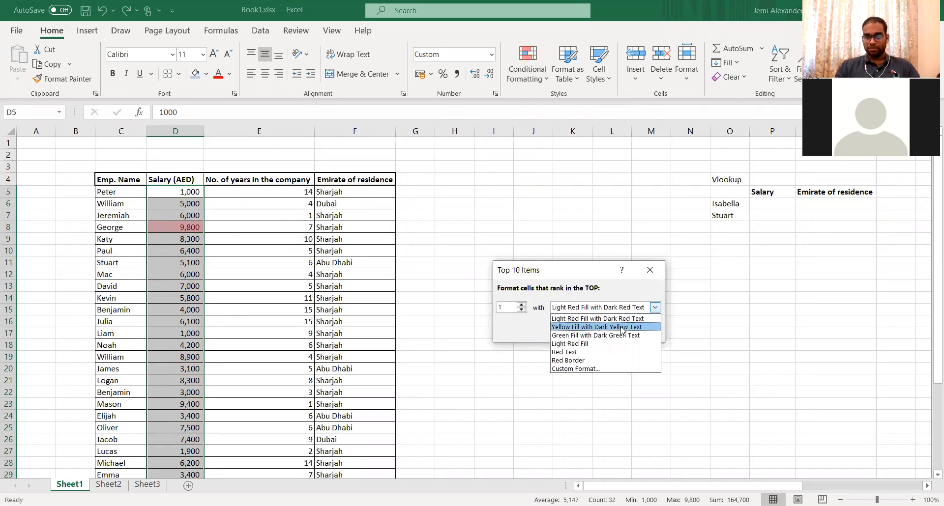
left_click(622, 327)
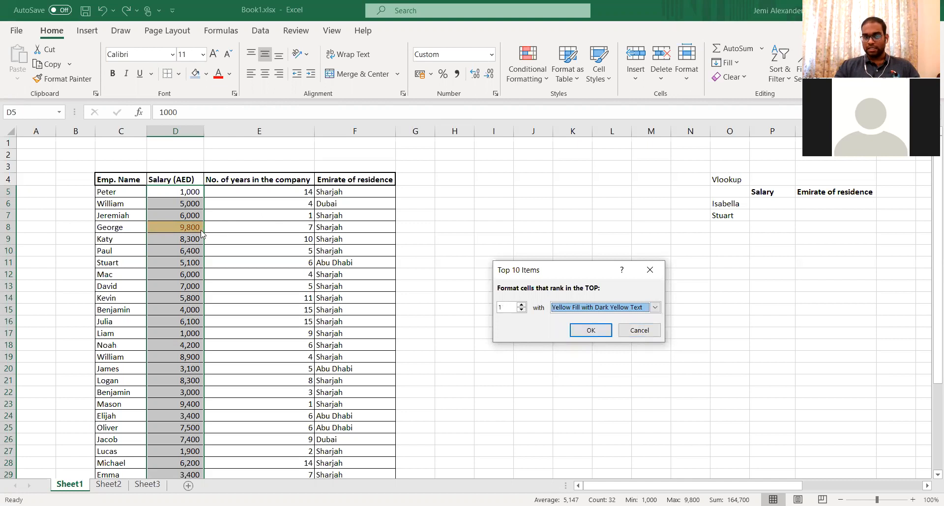
- Change the top salary rule's rank to 2 and apply it to the salaries
left_click(510, 307)
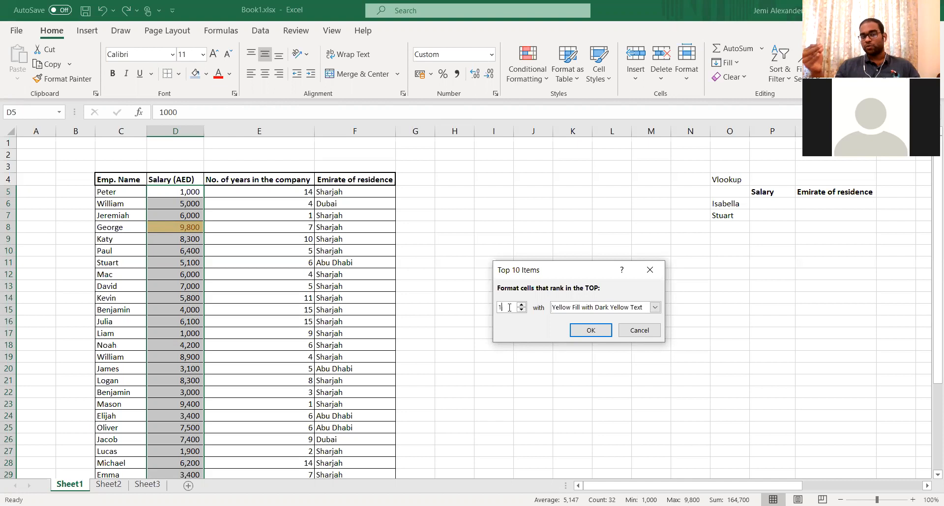
key("BackSpace")
type("2")
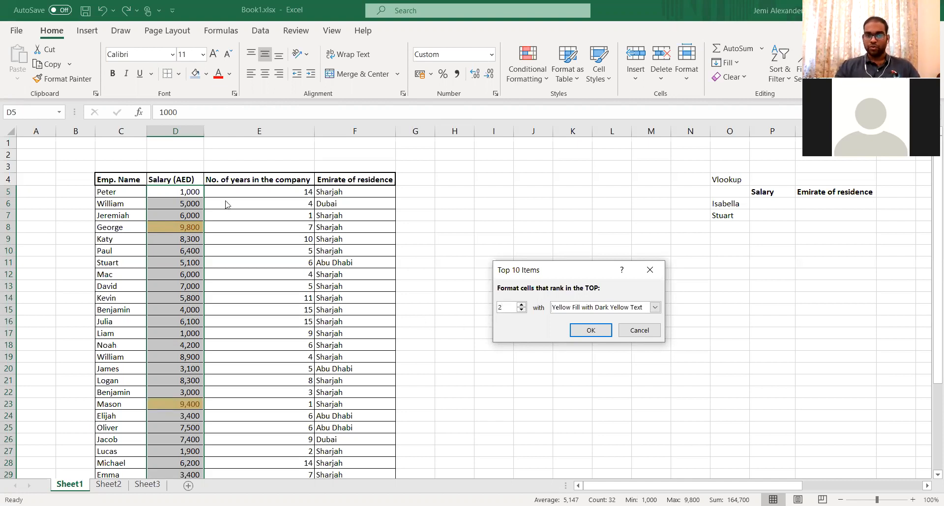
left_click(591, 331)
left_click(415, 333)
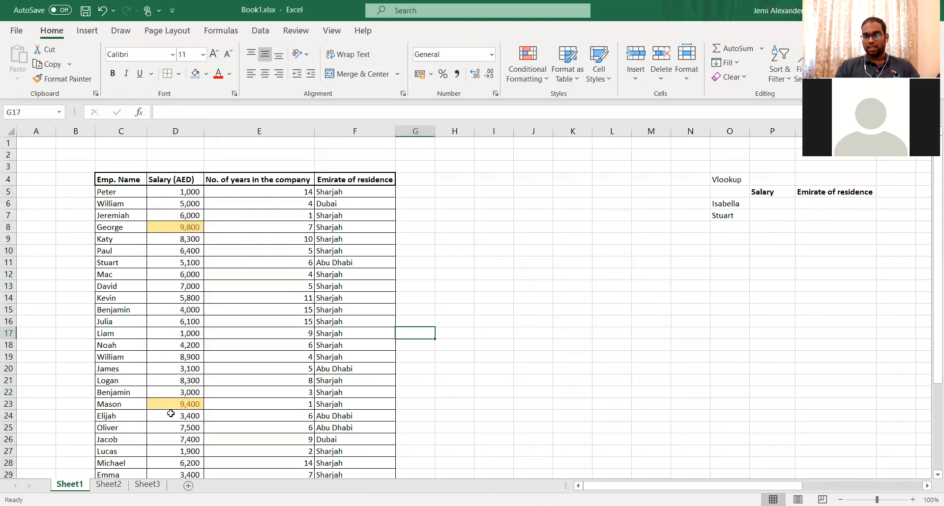
- Undo the rank 2 top salary rule and review the available Top/Bottom rules
key("ctrl+z")
left_click(425, 260)
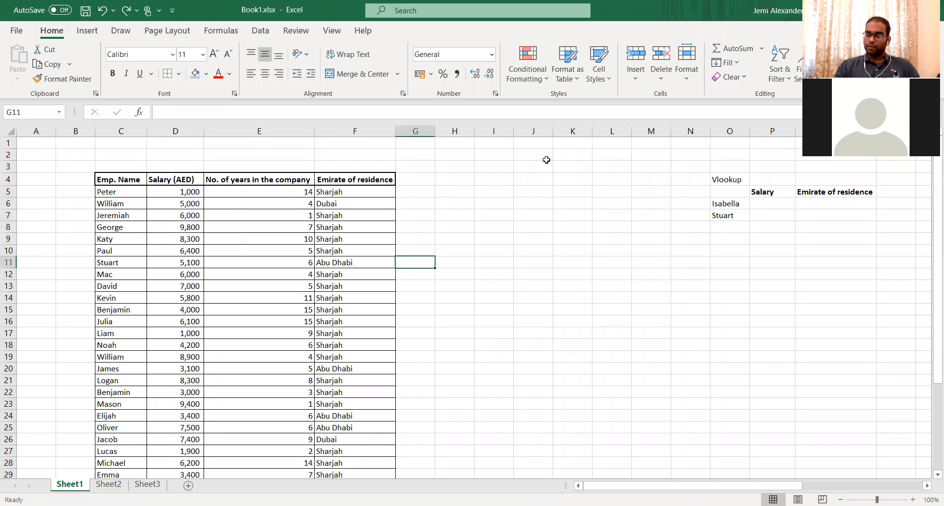
left_click(529, 84)
mouse_move(589, 132)
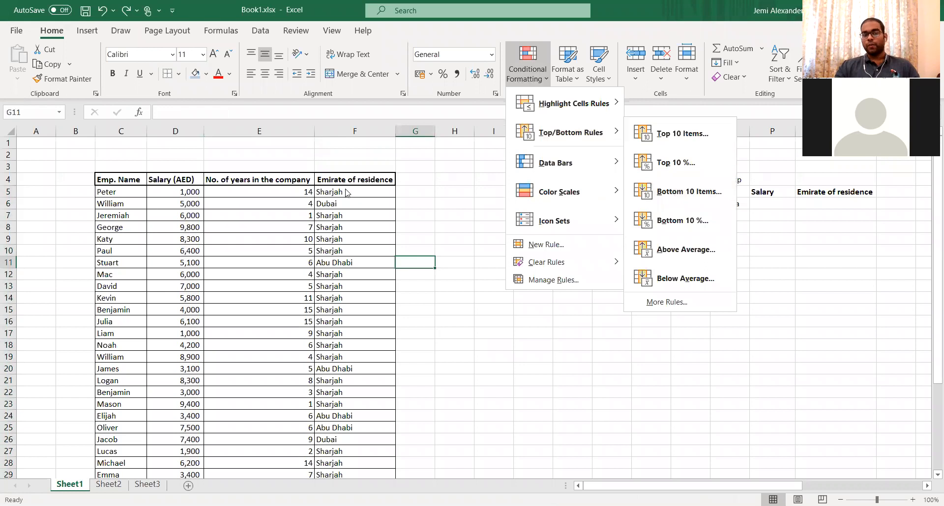
left_click(221, 207)
- Step down the No. of years in the company column from E5 to examine its values
left_click(174, 189)
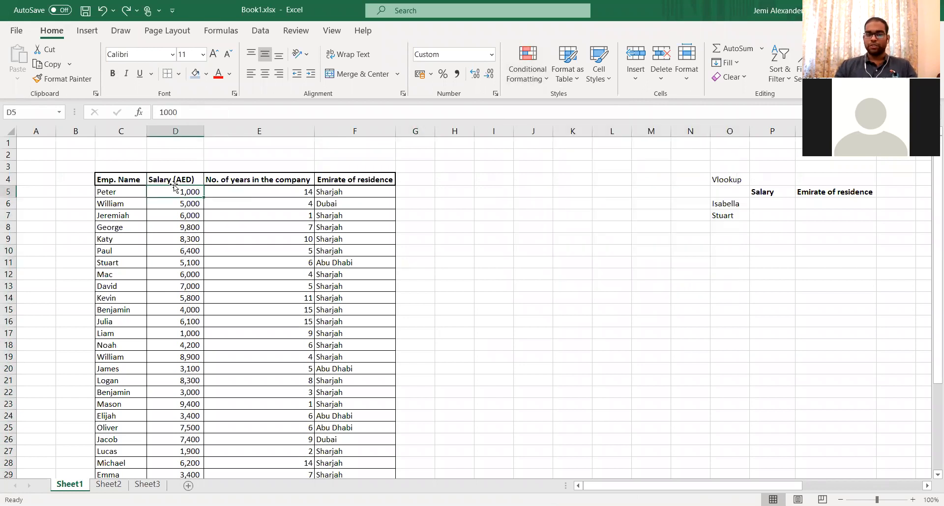
key("ctrl+shift+Down")
key("Up")
key("Right")
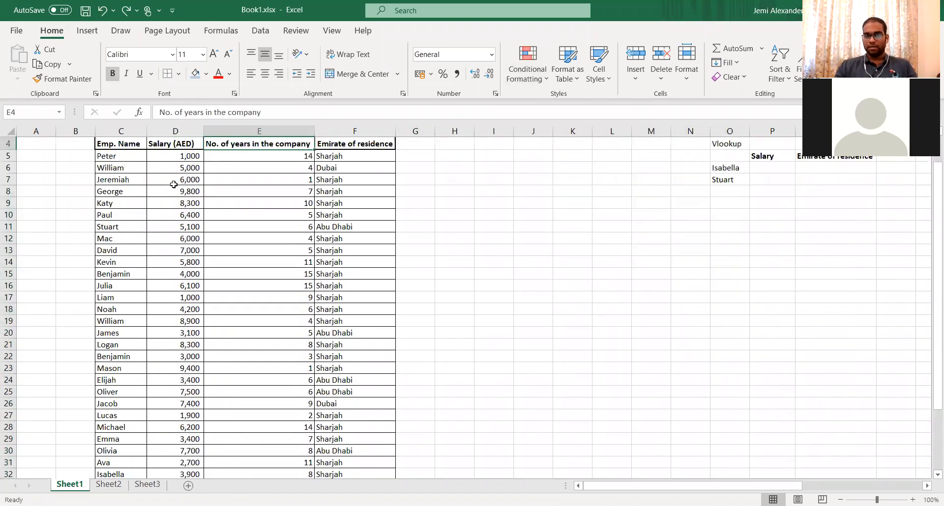
key("Down")
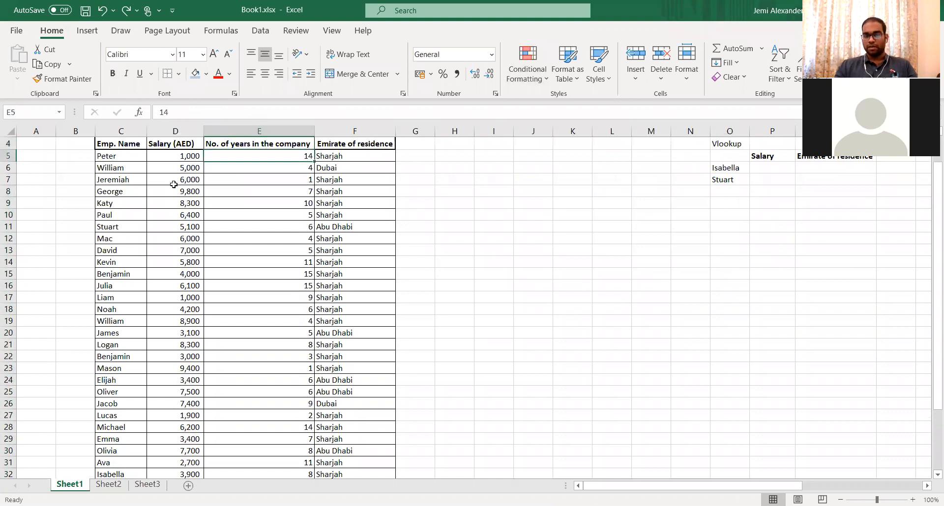
key("Down")
key("Down")
key("Down")
key("Down")
key("Down")
key("Down")
key("Down")
key("Down")
key("Down")
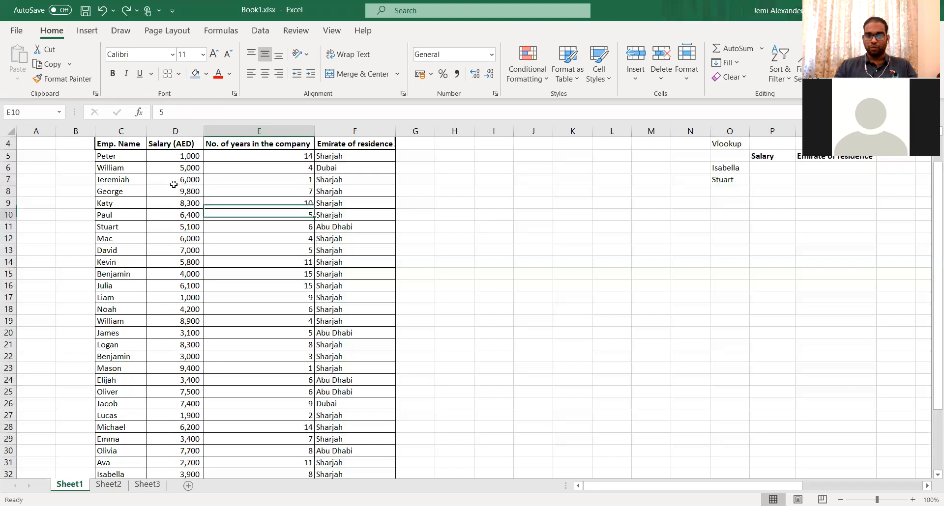
- Apply a Bottom 10 Items rule with rank 1 to years in the company E5:E36, using Light Red Fill with Dark Red Text
key("ctrl+Up")
key("Down")
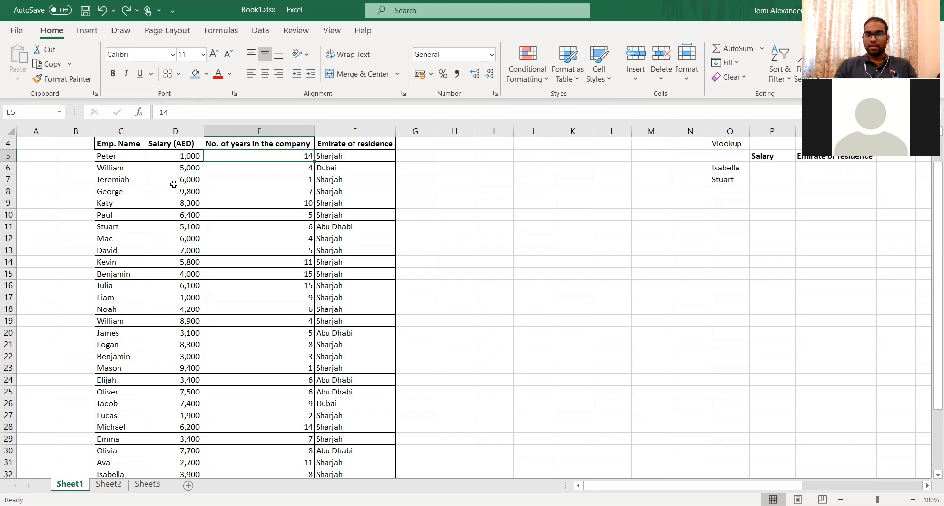
key("ctrl+shift+Down")
key("ctrl+BackSpace")
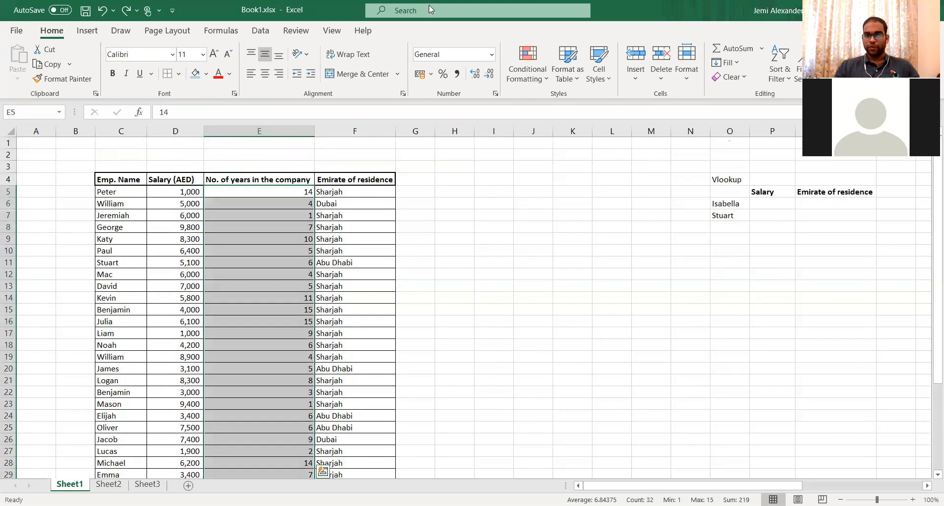
left_click(511, 68)
mouse_move(570, 133)
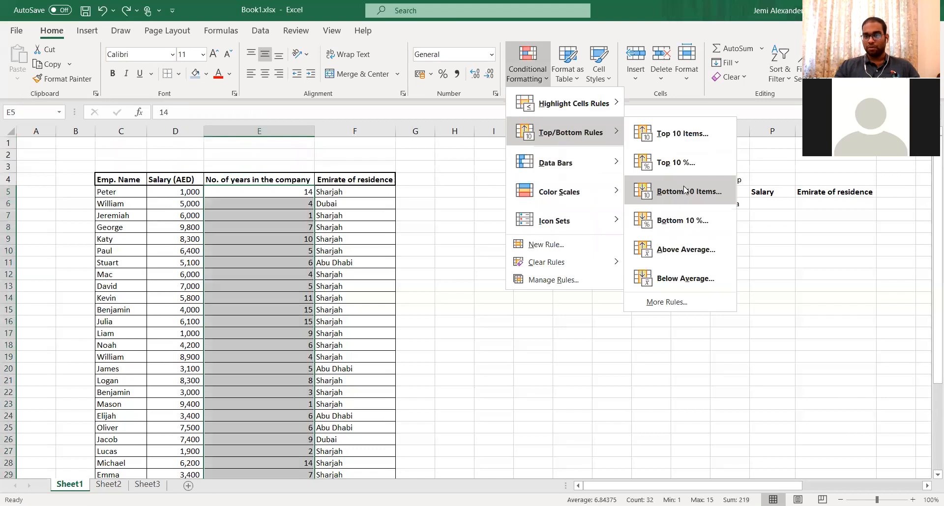
left_click(685, 191)
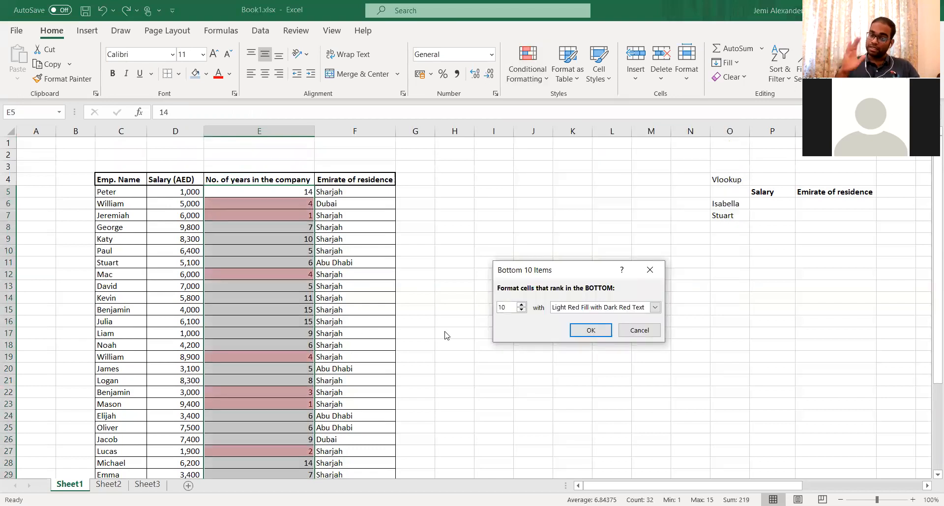
key("BackSpace")
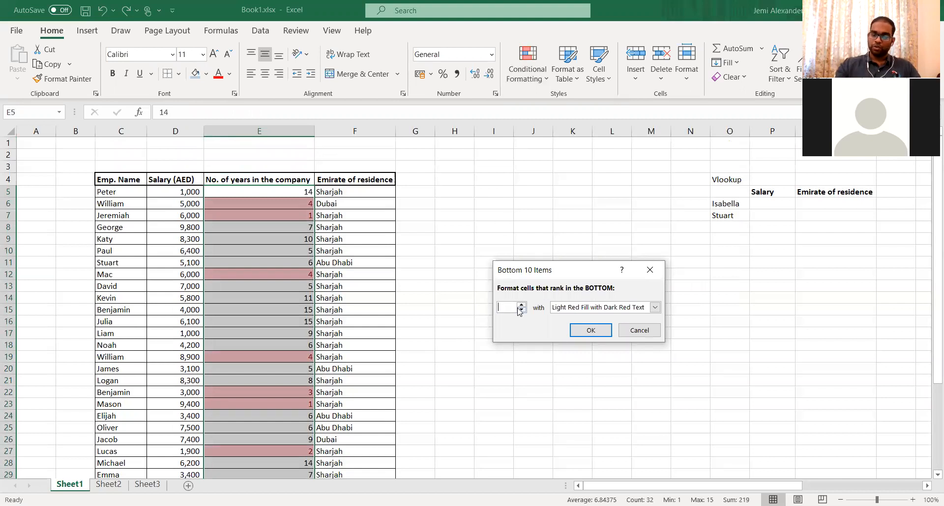
type("1")
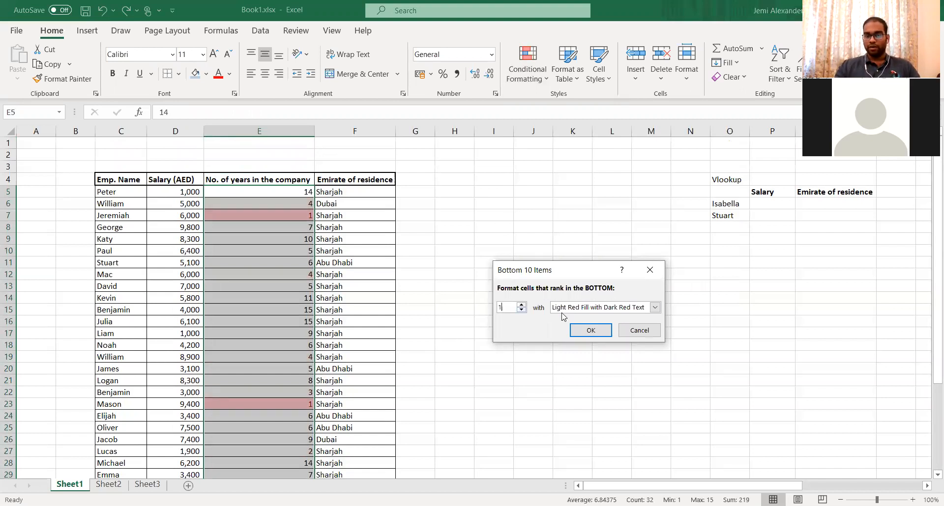
left_click(588, 330)
left_click(492, 225)
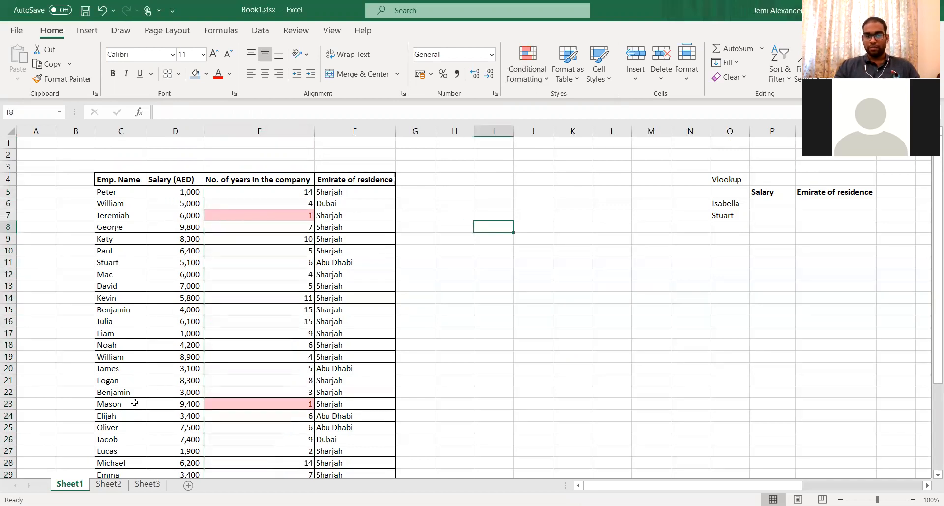
scroll(266, 405, "down", 3)
scroll(267, 405, "up", 3)
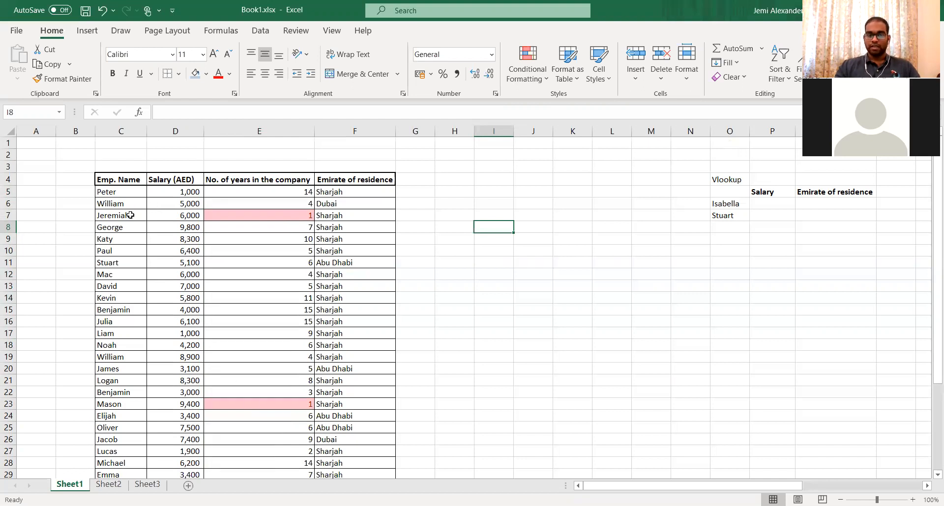
- Clear the conditional formatting rules from the entire sheet
left_click(519, 80)
mouse_move(565, 262)
left_click(658, 280)
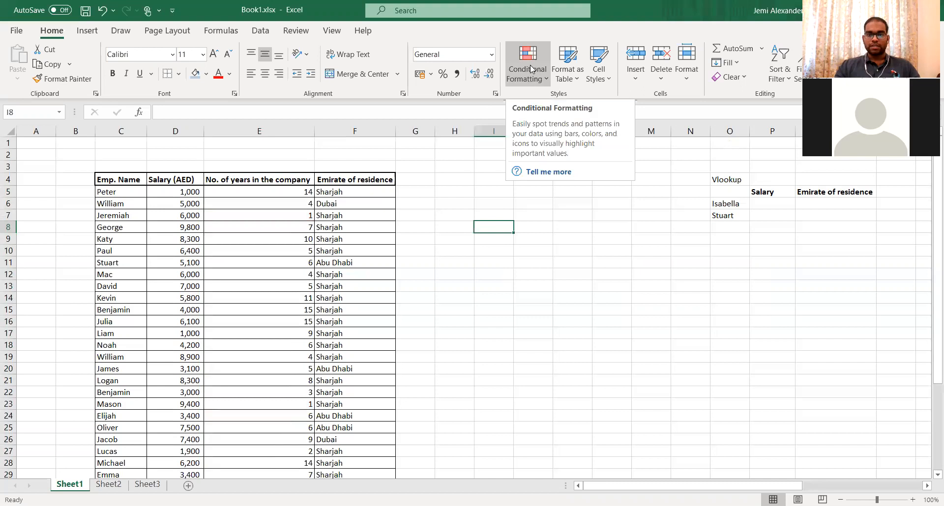
- Apply light blue gradient data bars to the No. of years in the company values in E5:E36
left_click(530, 64)
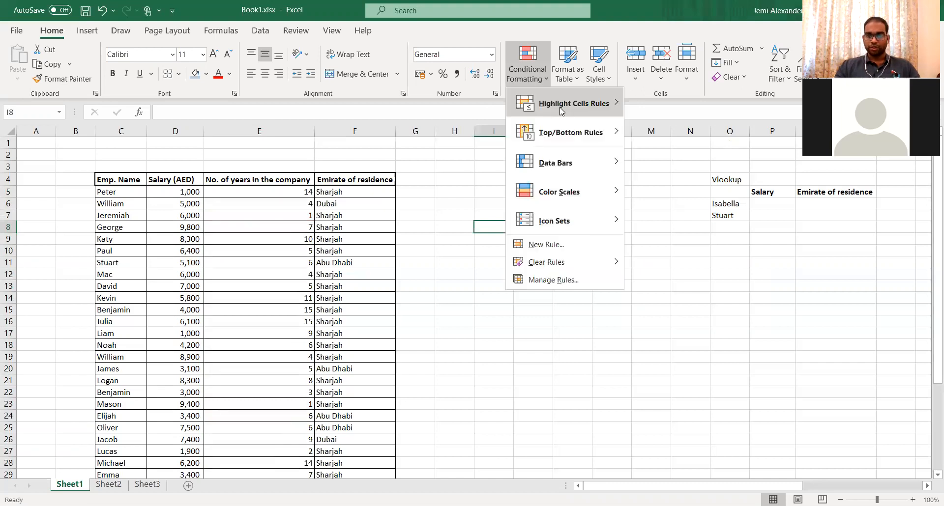
mouse_move(559, 108)
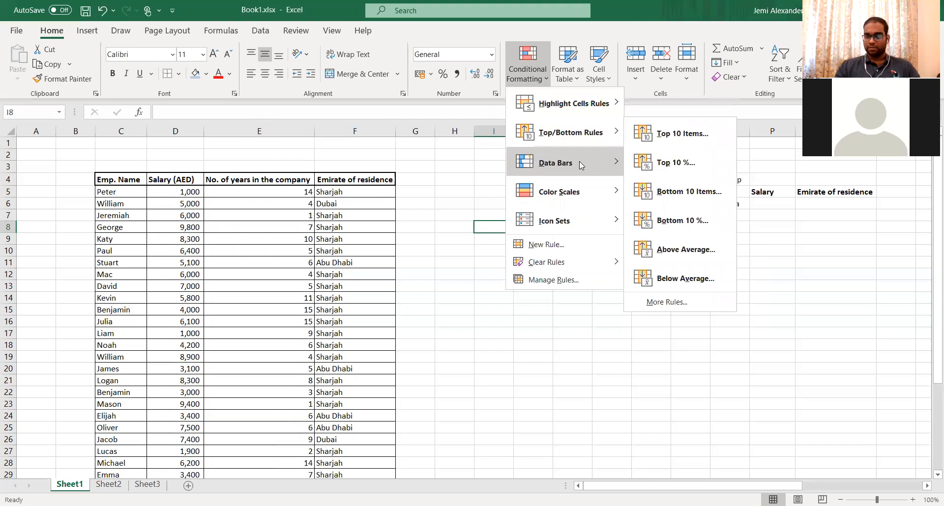
mouse_move(579, 163)
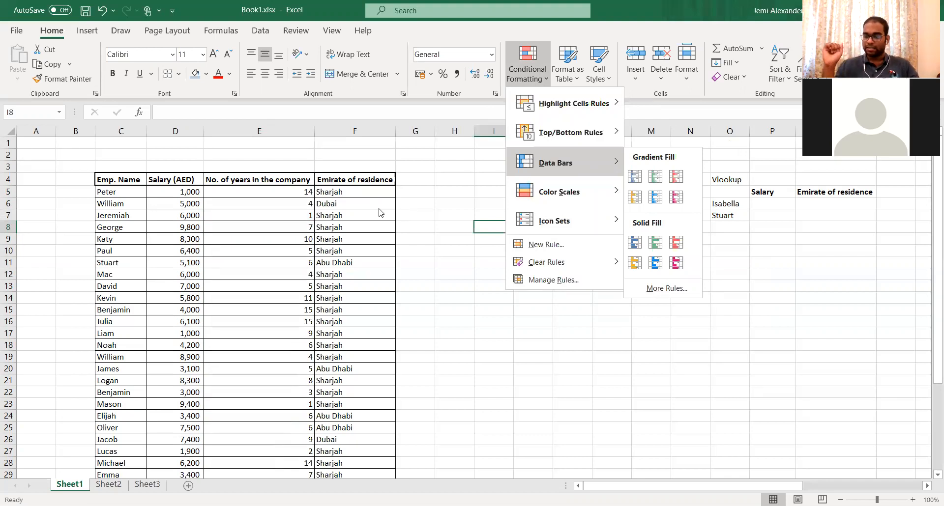
left_click(264, 195)
left_click(264, 195)
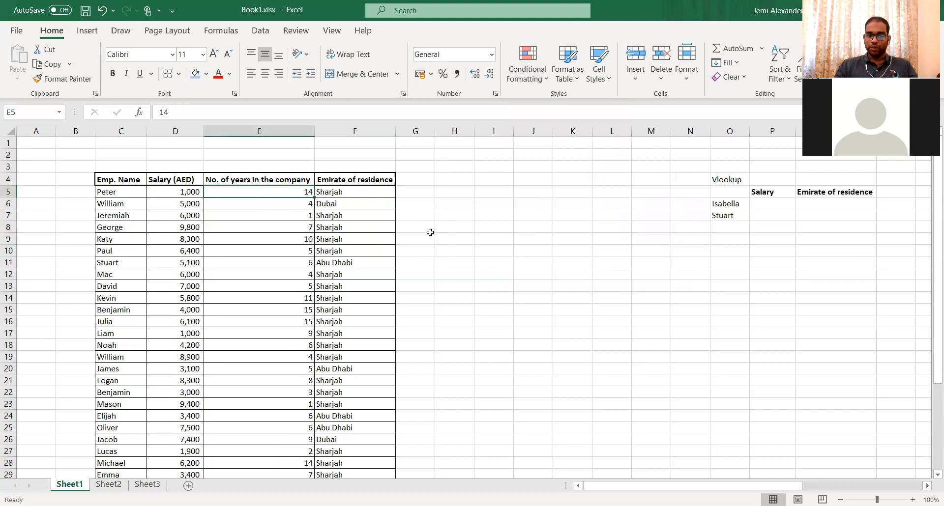
key("ctrl+shift+Down")
scroll(430, 233, "up", 2)
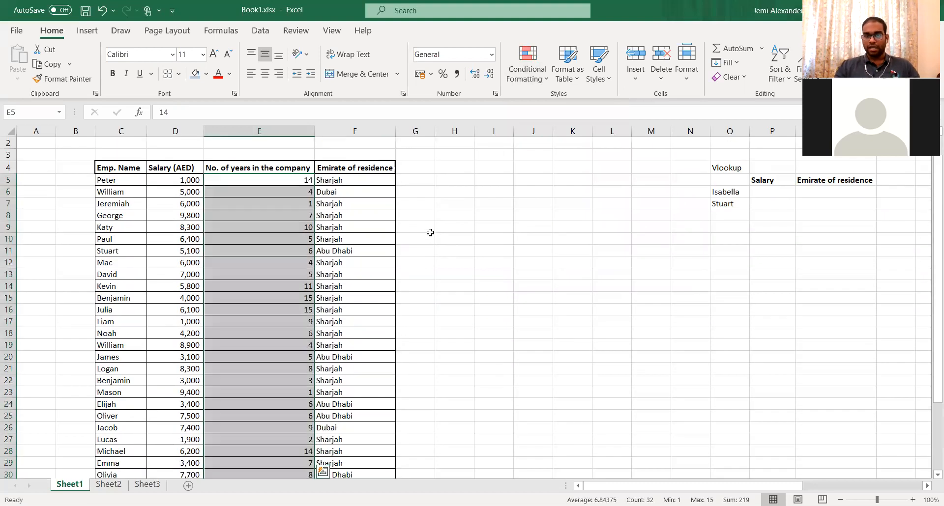
left_click(538, 67)
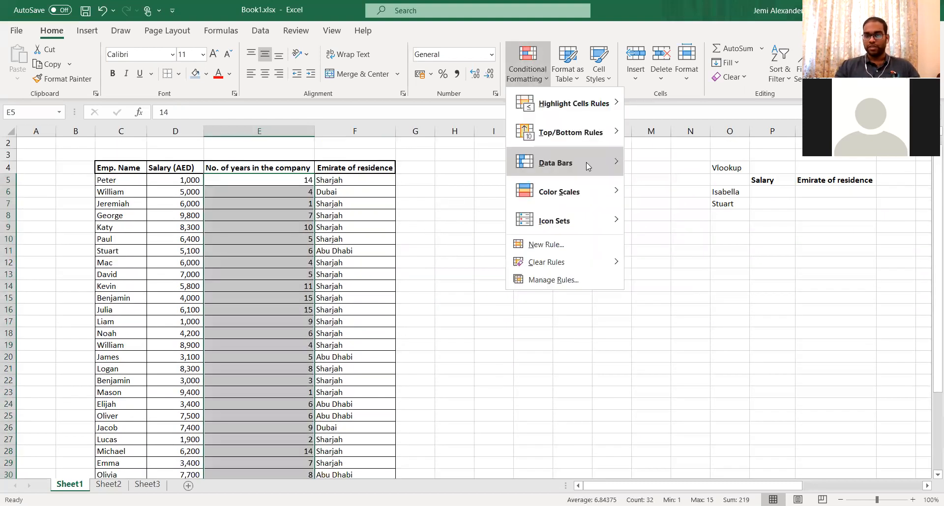
mouse_move(593, 163)
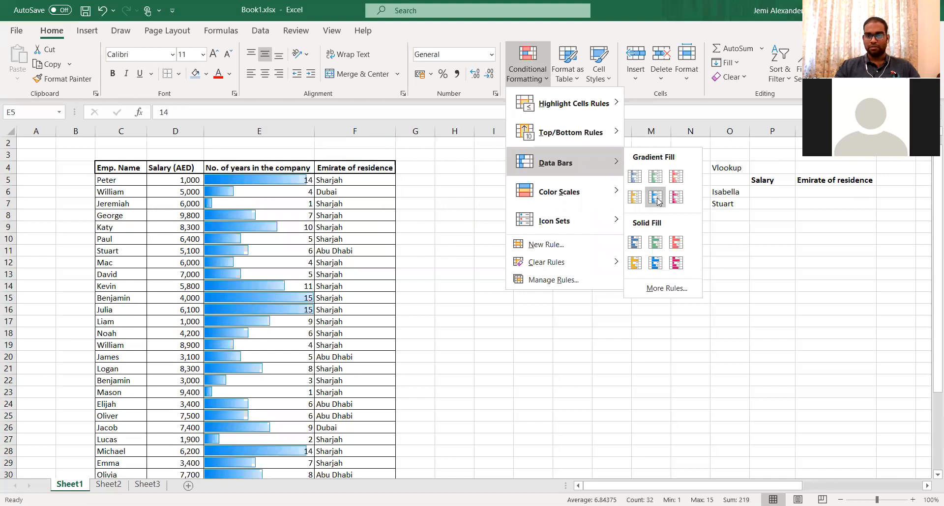
left_click(496, 216)
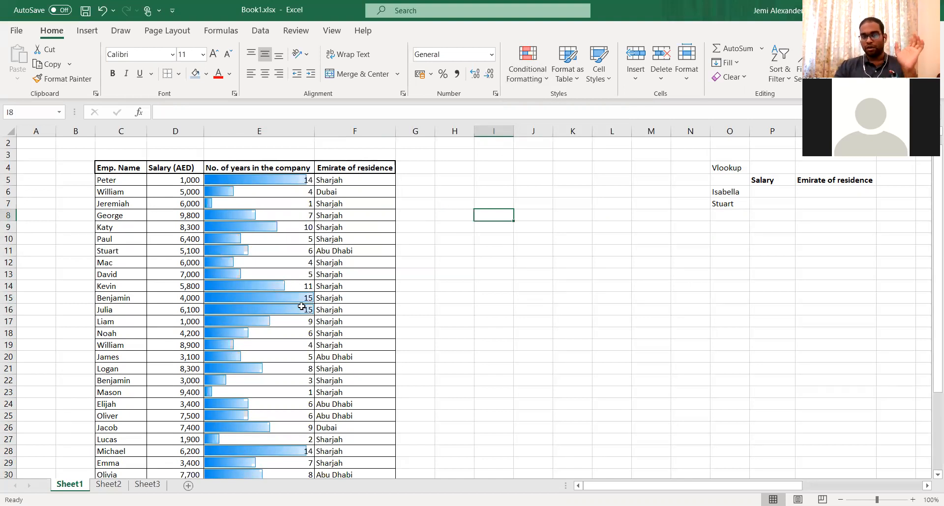
- Examine the data bars down the No. of years in the company column, comparing bar lengths with the values
scroll(301, 306, "down", 4)
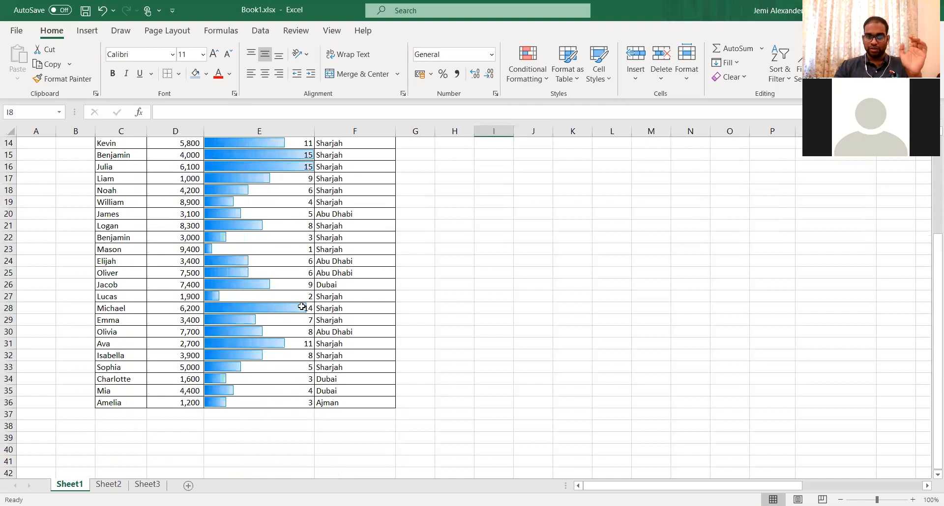
scroll(301, 306, "up", 3)
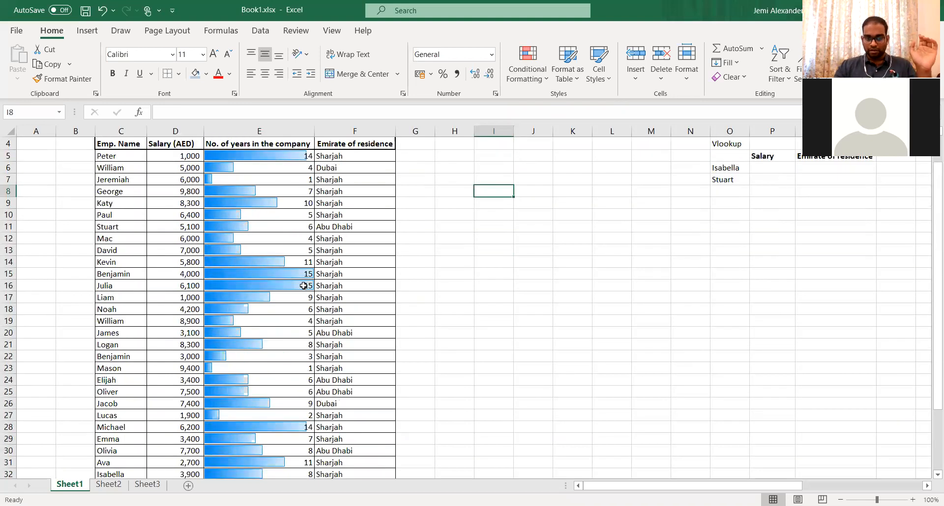
scroll(304, 286, "down", 1)
scroll(303, 286, "up", 1)
left_click(303, 304)
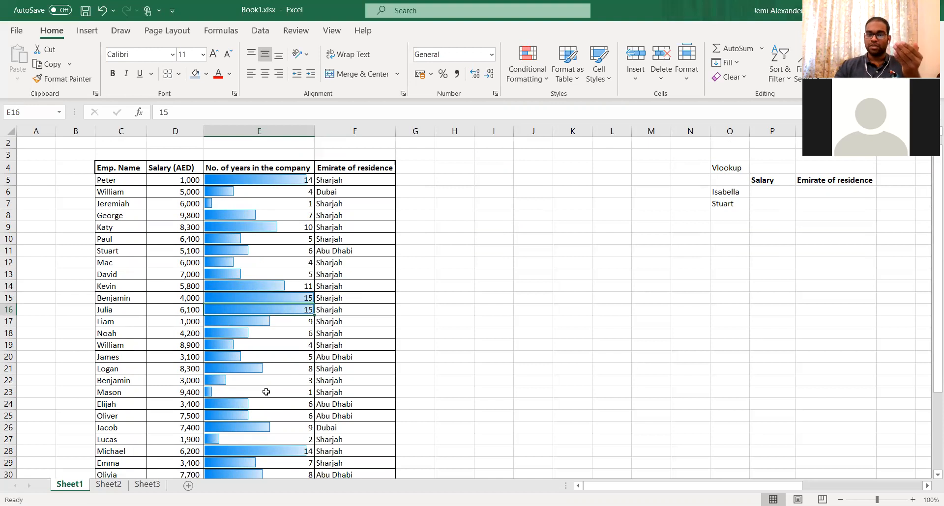
left_click(268, 183)
scroll(268, 187, "down", 2)
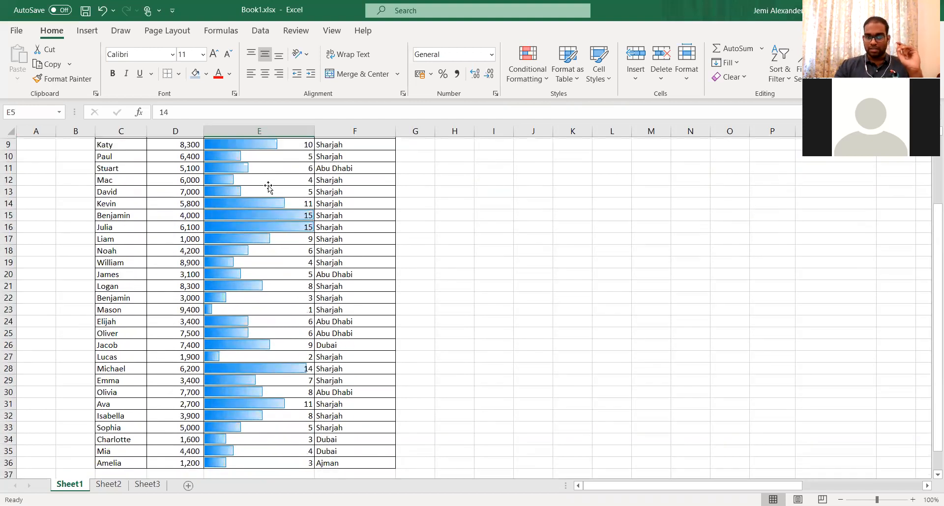
- Undo the data bars on the No. of years in the company column
scroll(269, 188, "up", 3)
key("ctrl+shift+Down")
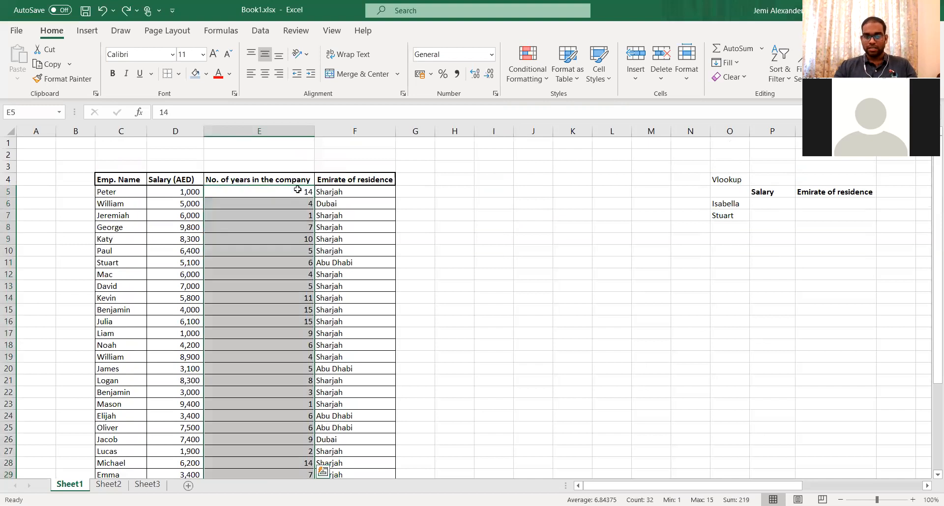
left_click(299, 205)
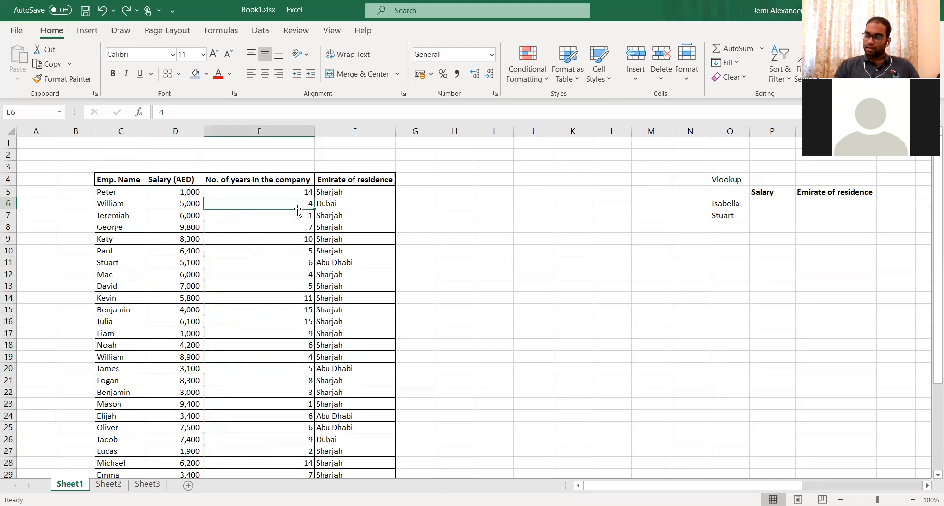
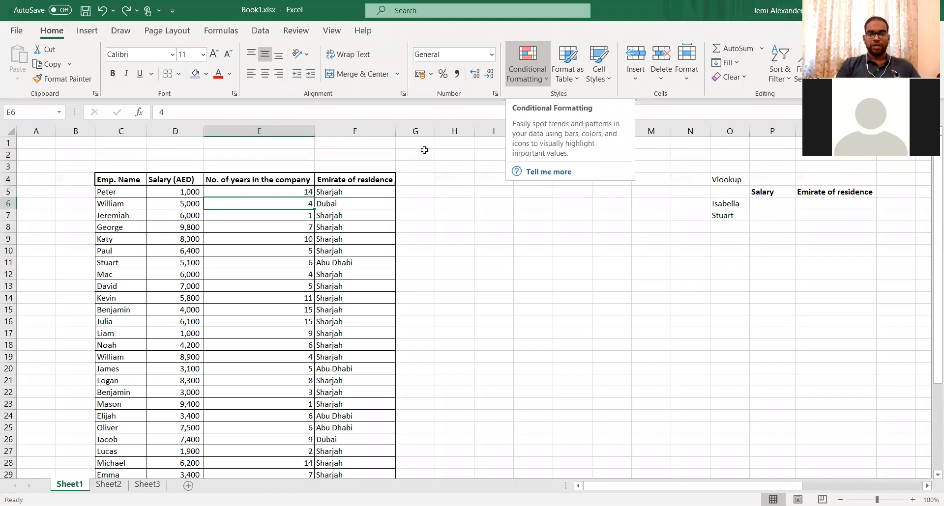
left_click(268, 190)
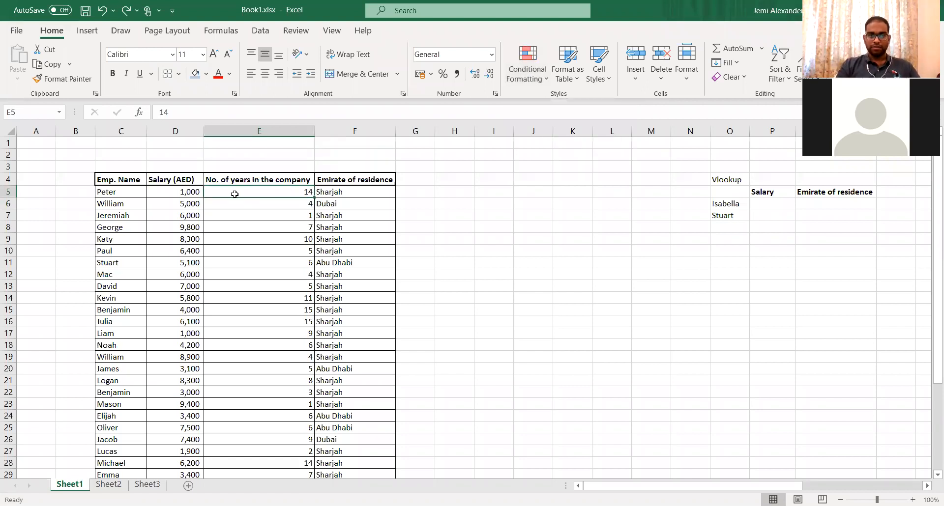
left_click(167, 193)
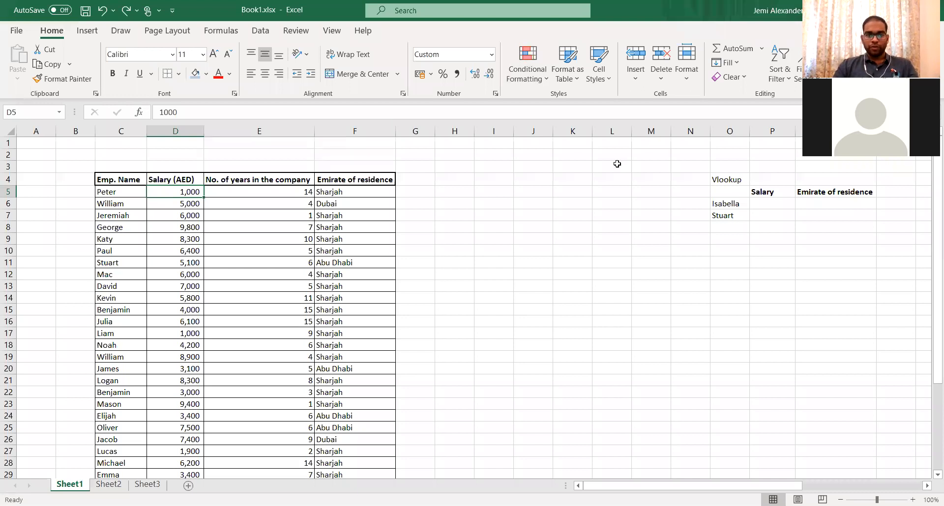
key("alt+Tab")
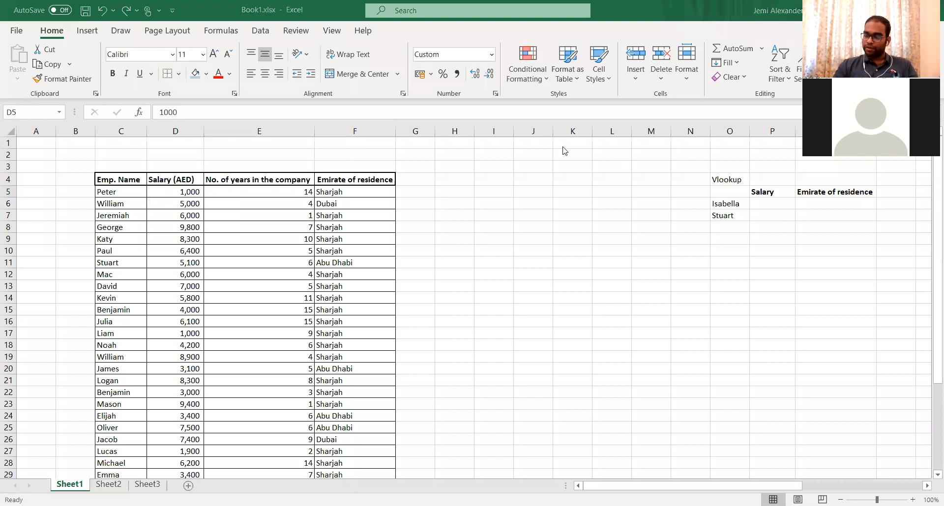
left_click(272, 196)
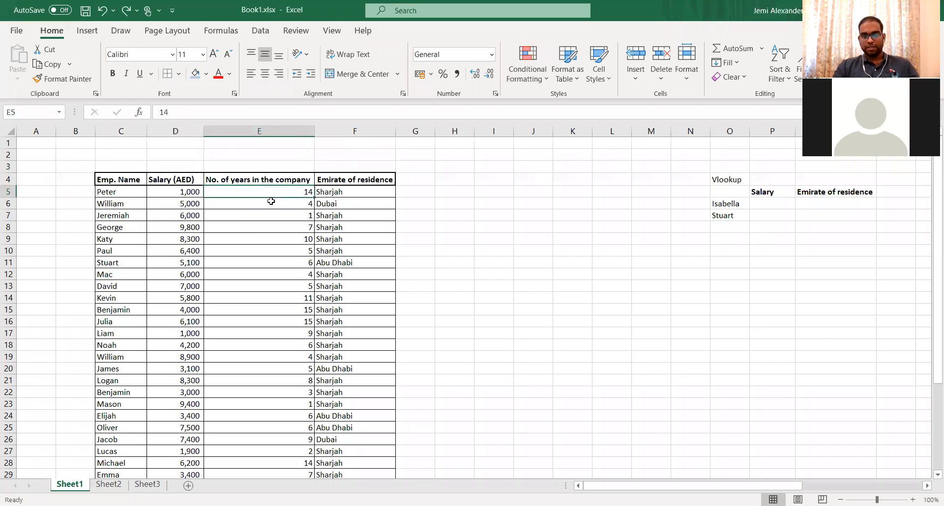
key("ctrl+shift+Down")
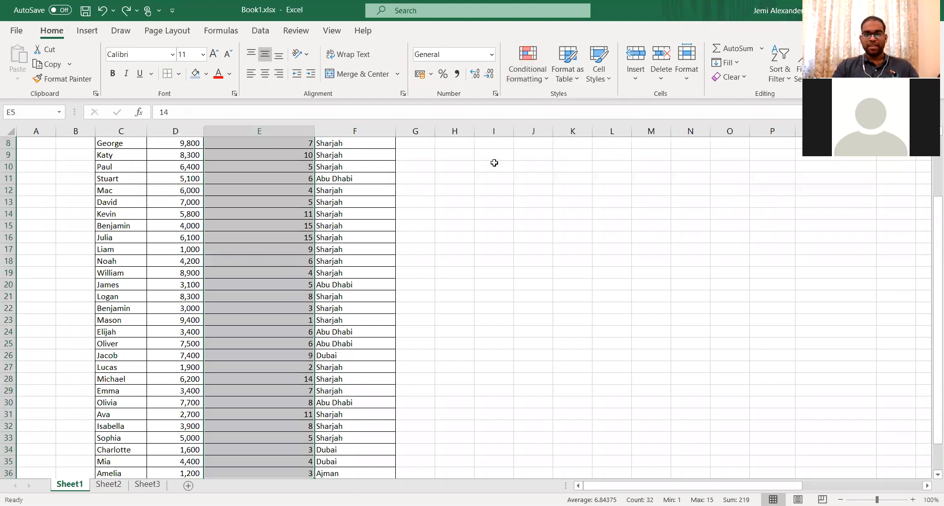
scroll(470, 212, "up", 2)
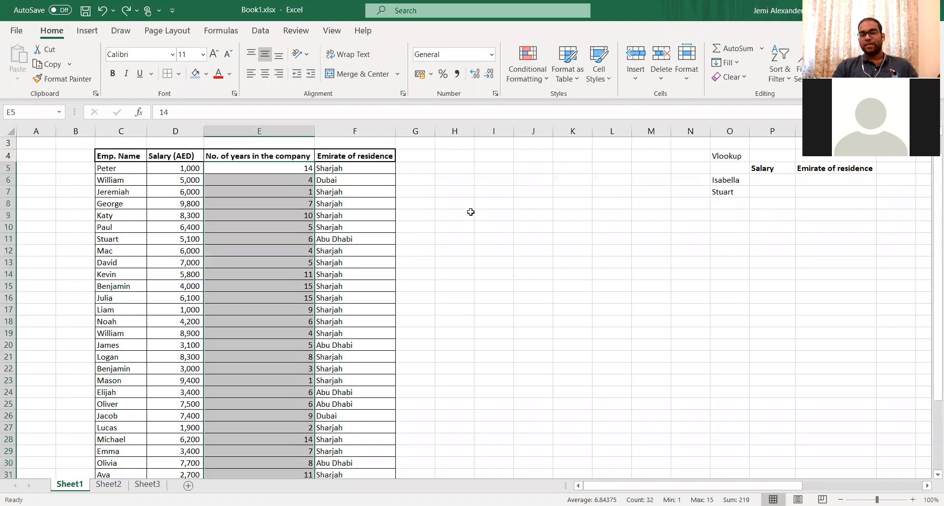
- Set up a Top 10 Items rule with rank 1 for the salaries in D5:D36
left_click(190, 167)
key("ctrl+shift+Down")
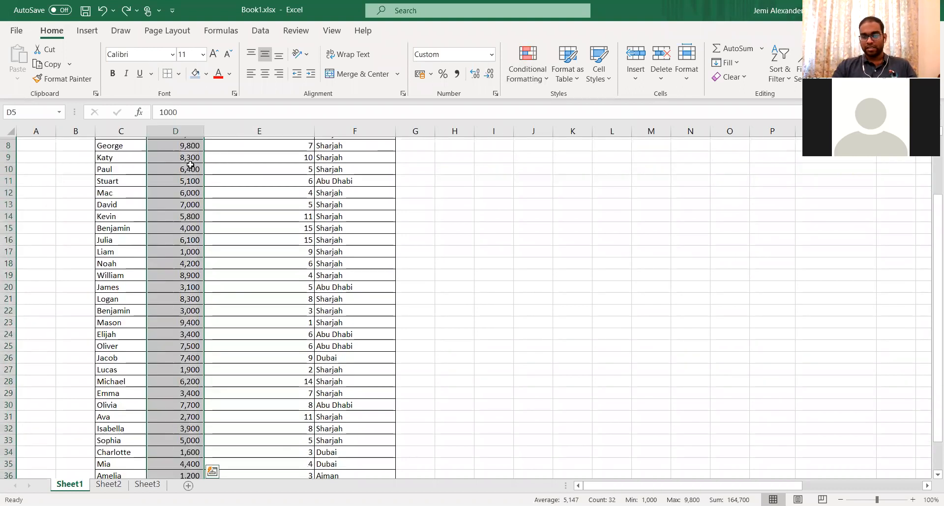
scroll(190, 164, "up", 3)
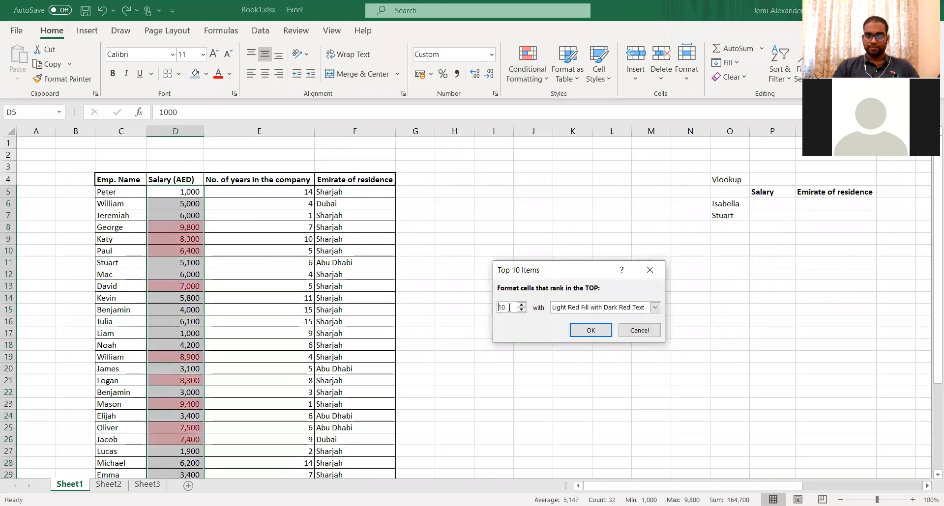
type("1")
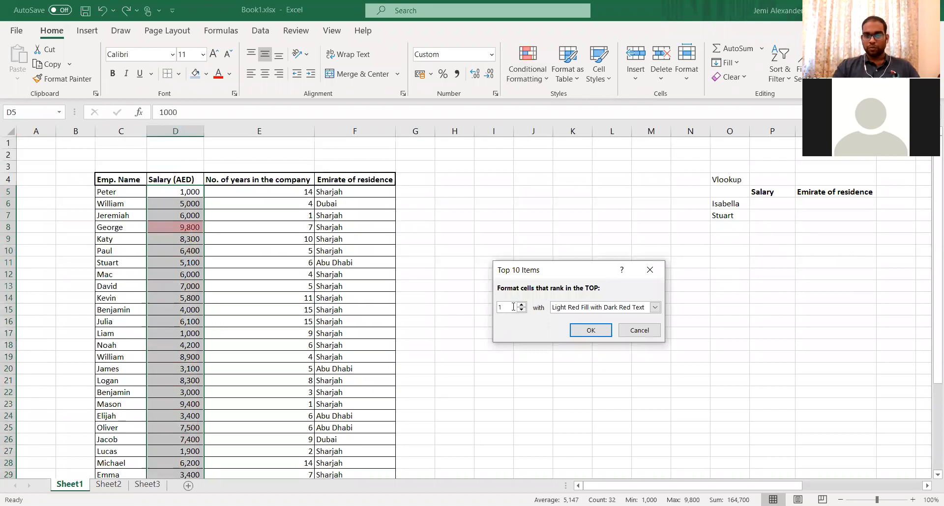
- Give the top salary rule a custom format with yellow fill and green font, and apply it
left_click(590, 309)
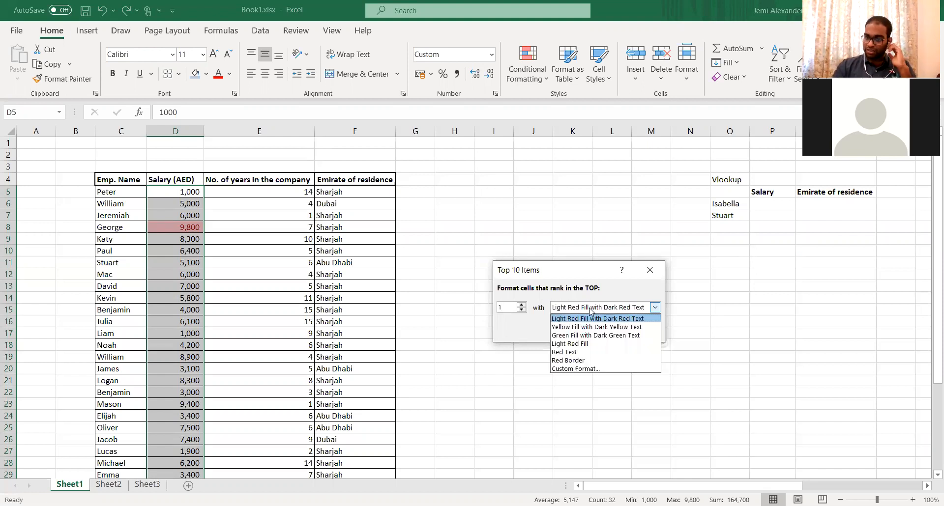
left_click(593, 370)
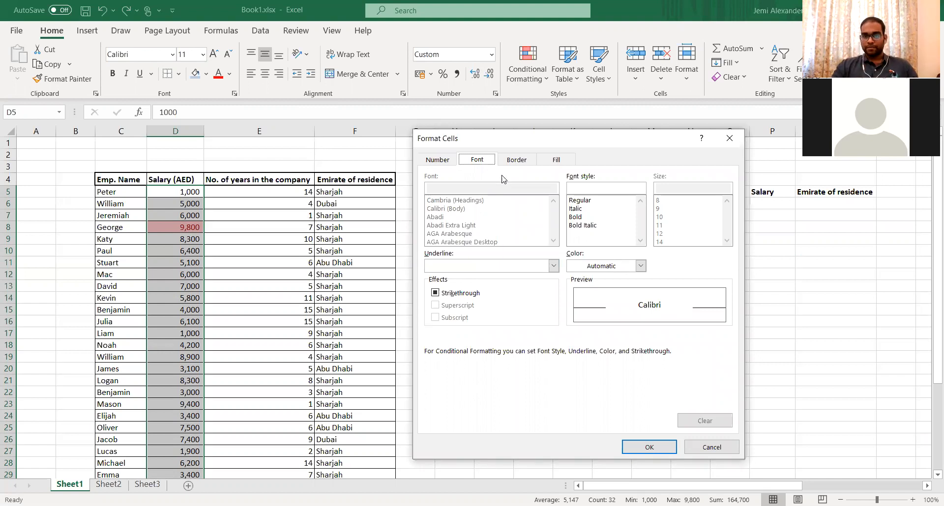
left_click(564, 160)
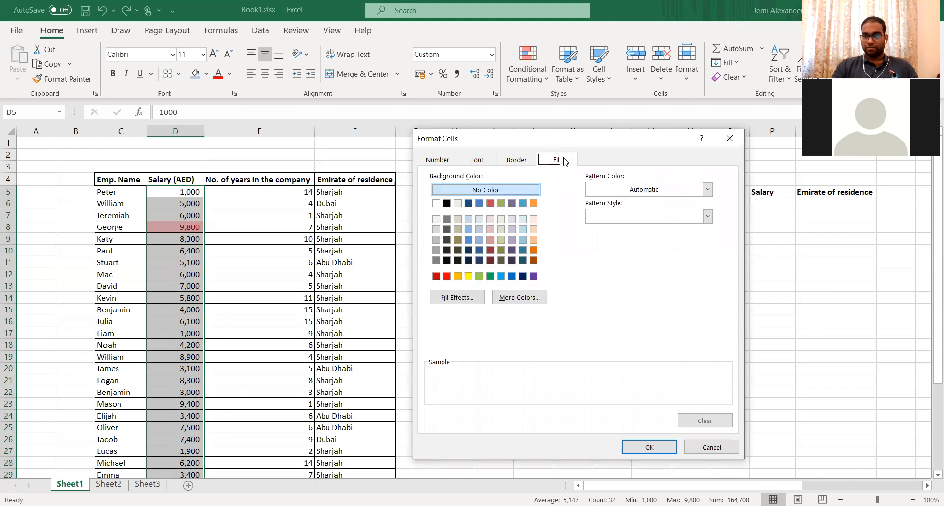
left_click(470, 276)
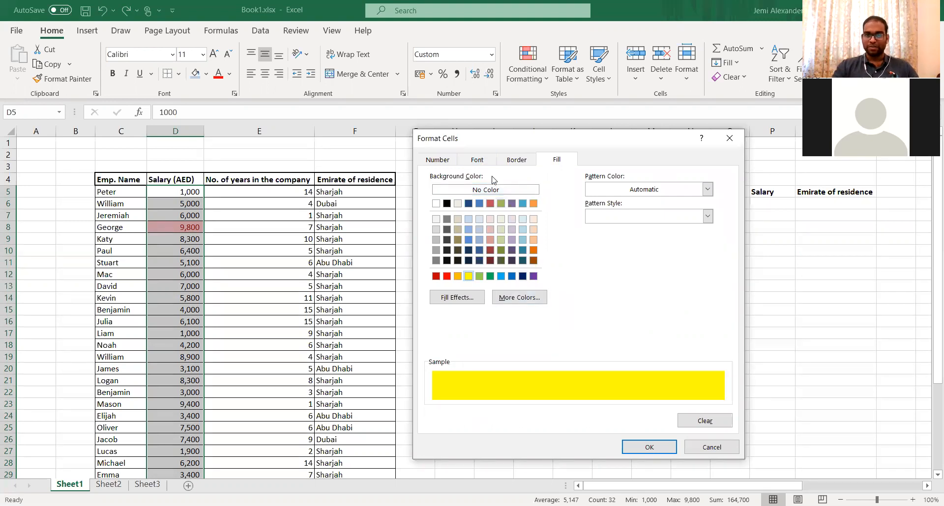
left_click(485, 163)
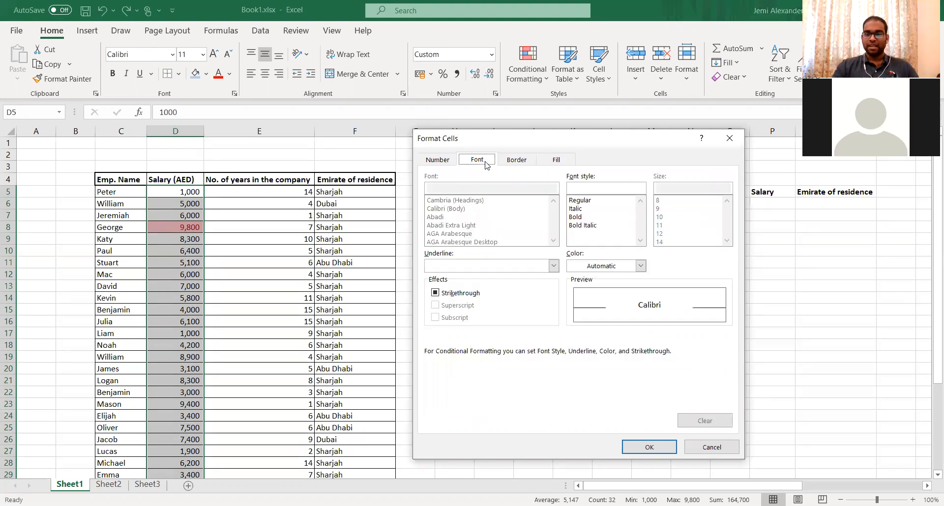
left_click(640, 266)
left_click(624, 402)
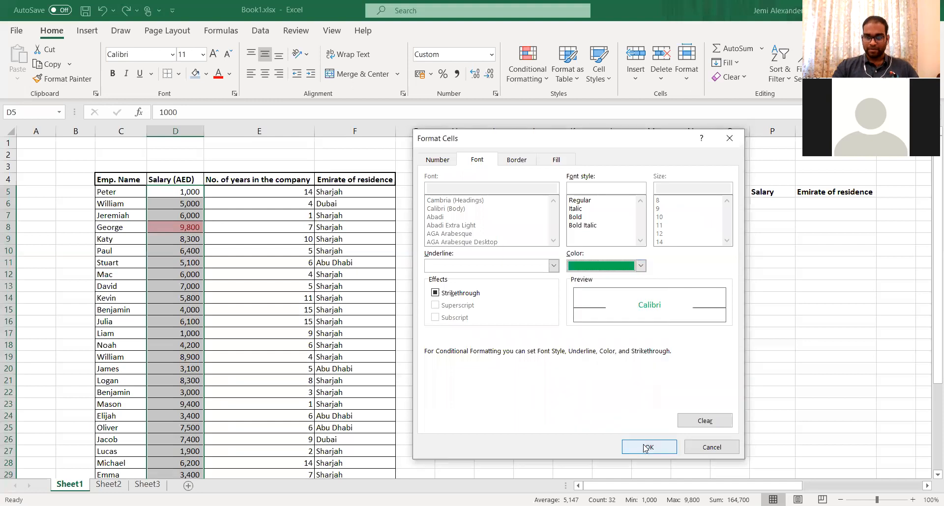
left_click(647, 448)
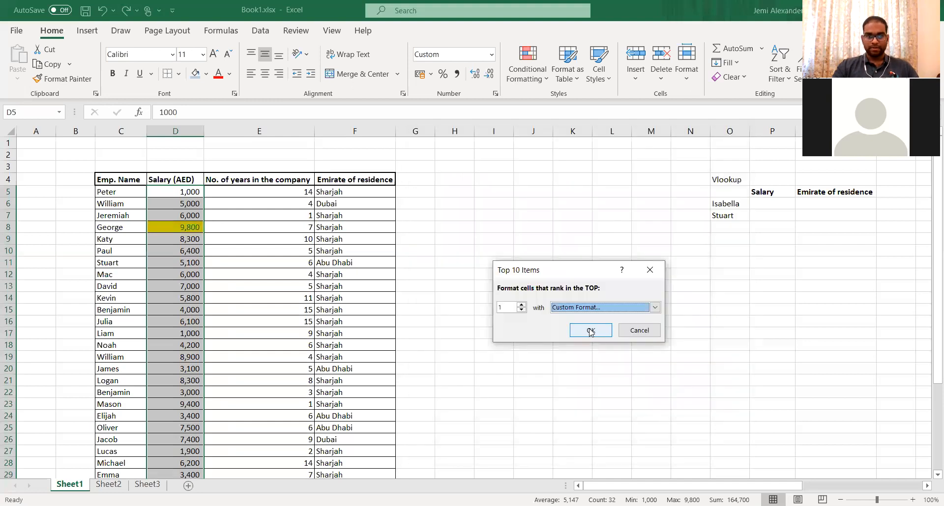
left_click(590, 330)
left_click(452, 247)
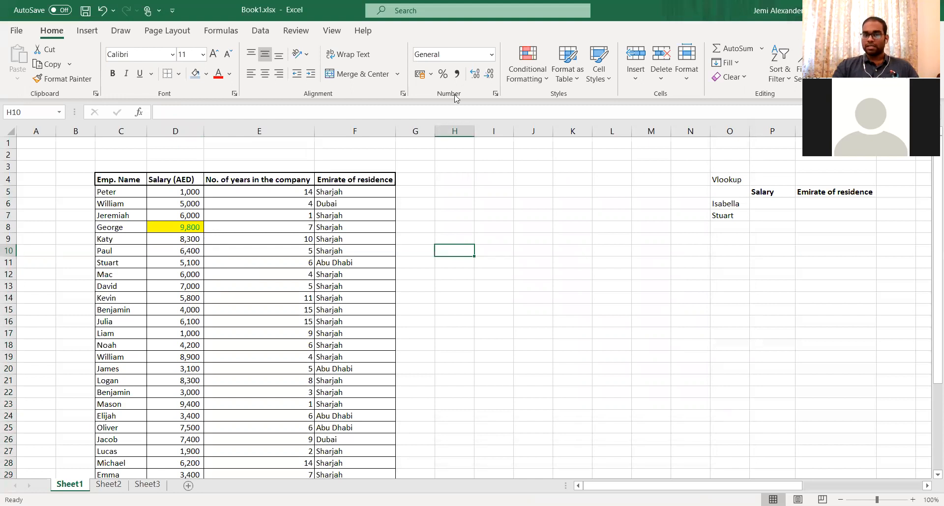
- Apply No Fill to the highlighted salary in D8 and clear the conditional formatting rule from the salary column
left_click(537, 72)
left_click(196, 226)
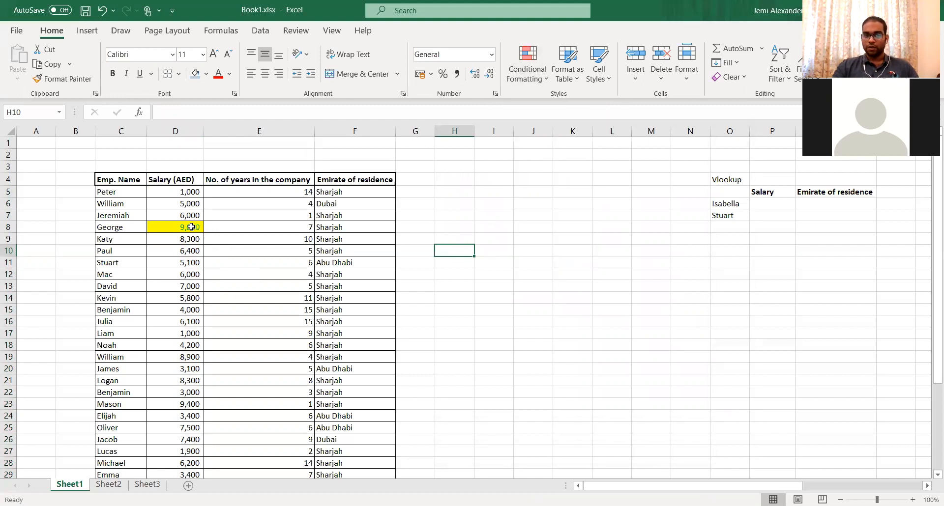
left_click(197, 226)
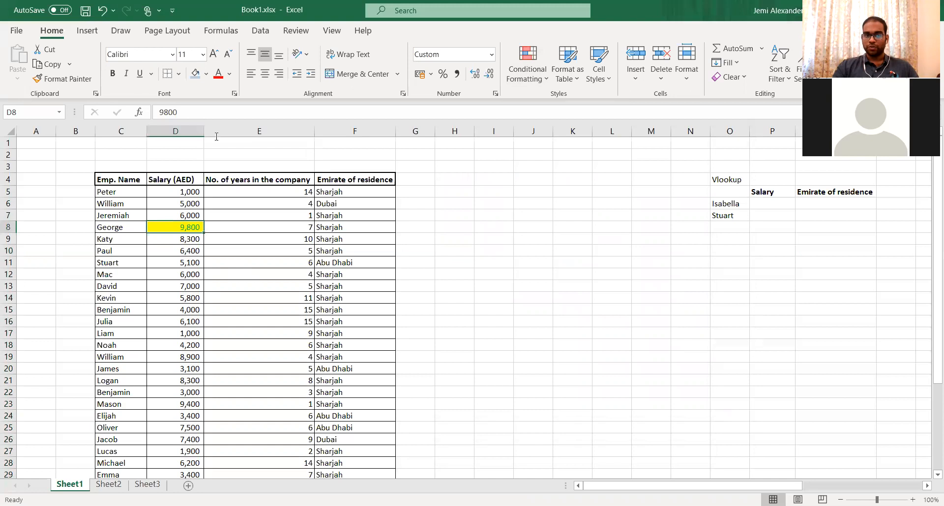
left_click(205, 78)
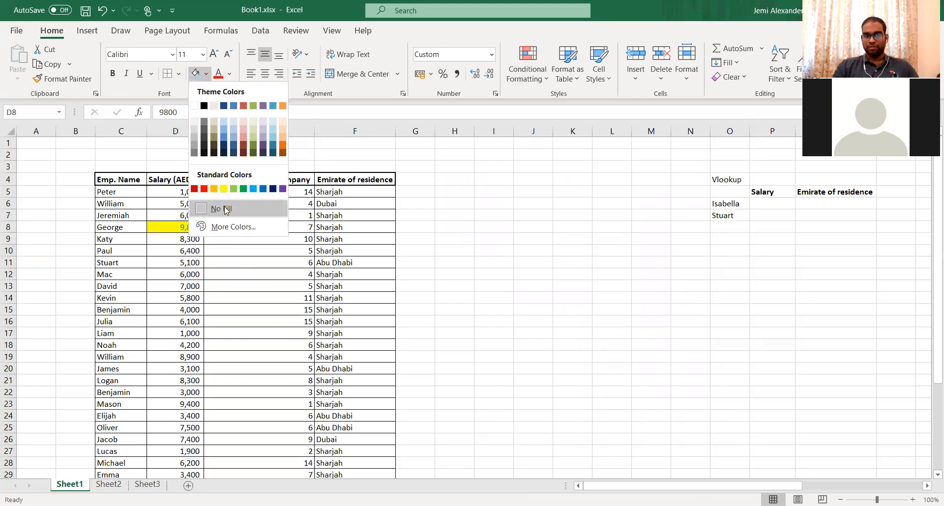
left_click(224, 207)
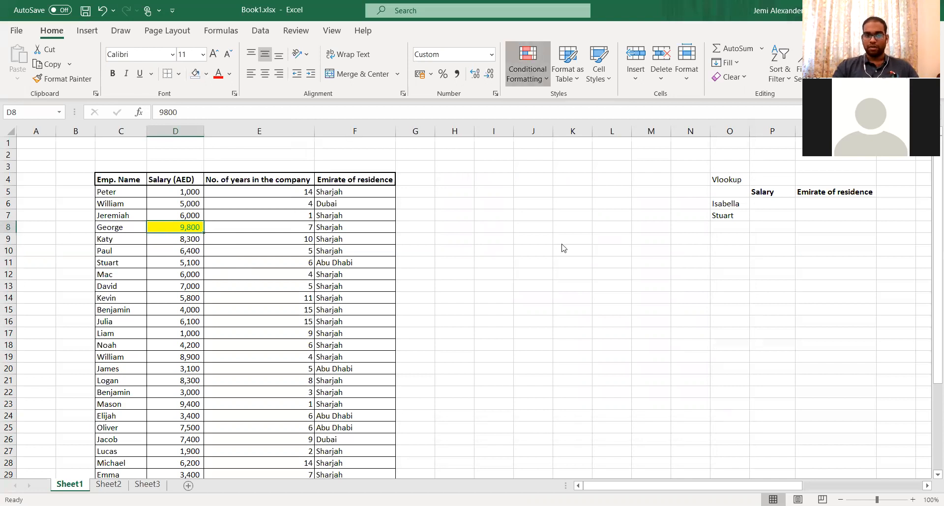
left_click(494, 215)
- Apply light blue gradient-fill data bars to the No. of years in the company values in E5:E36
left_click(121, 196)
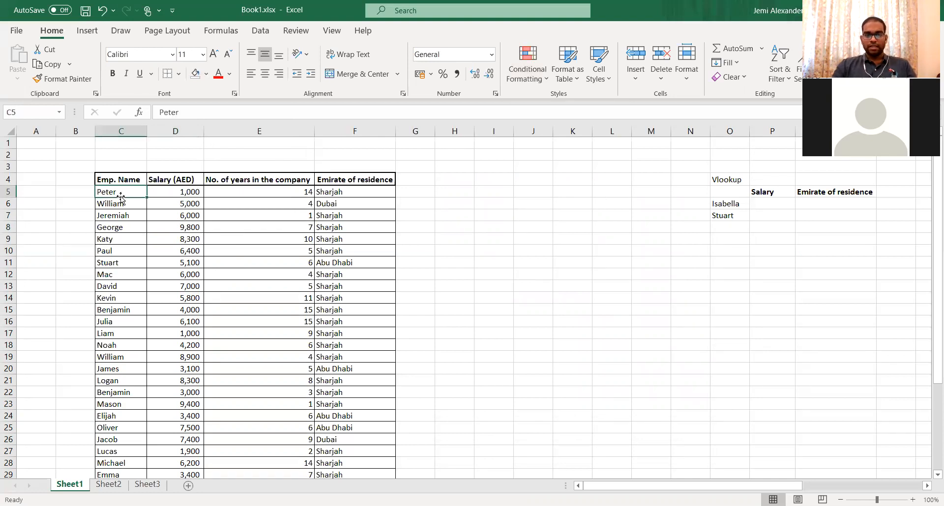
key("Right")
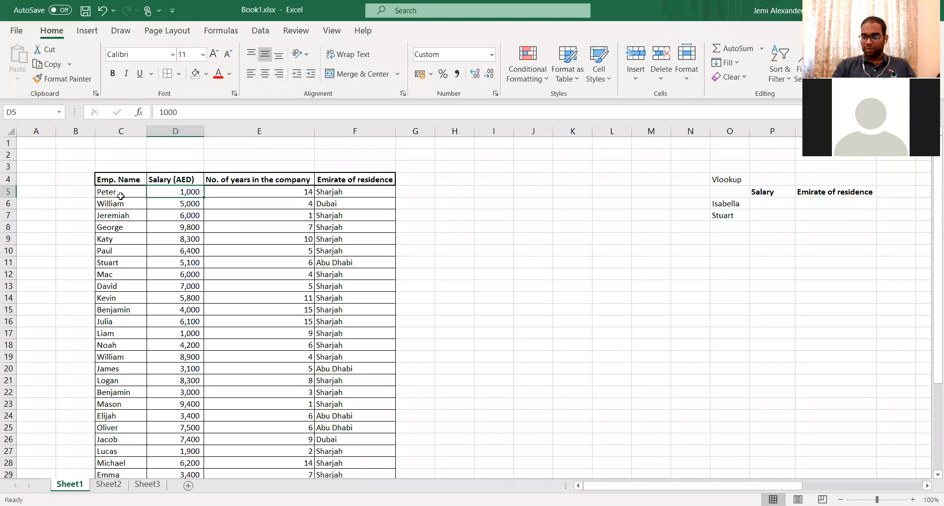
key("Right")
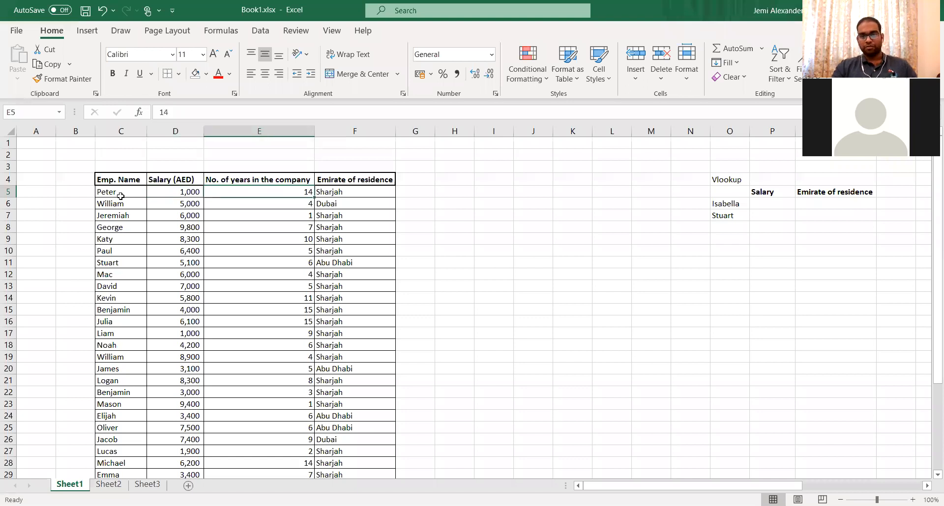
key("ctrl+shift+Down")
left_click(536, 74)
mouse_move(560, 163)
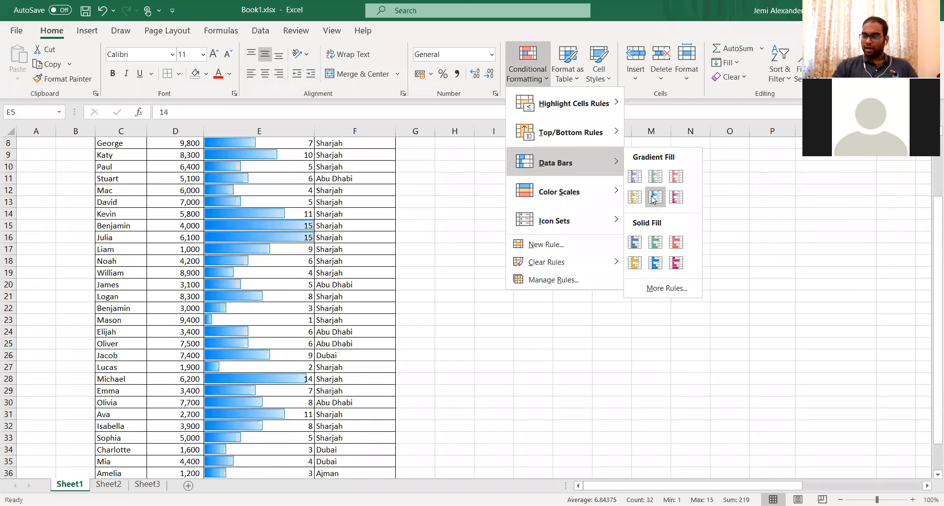
left_click(653, 199)
left_click(502, 223)
- Highlight the top 5 salaries in D5:D36 with a Top 10 Items rule using Light Red Fill with Dark Red Text
key("Left")
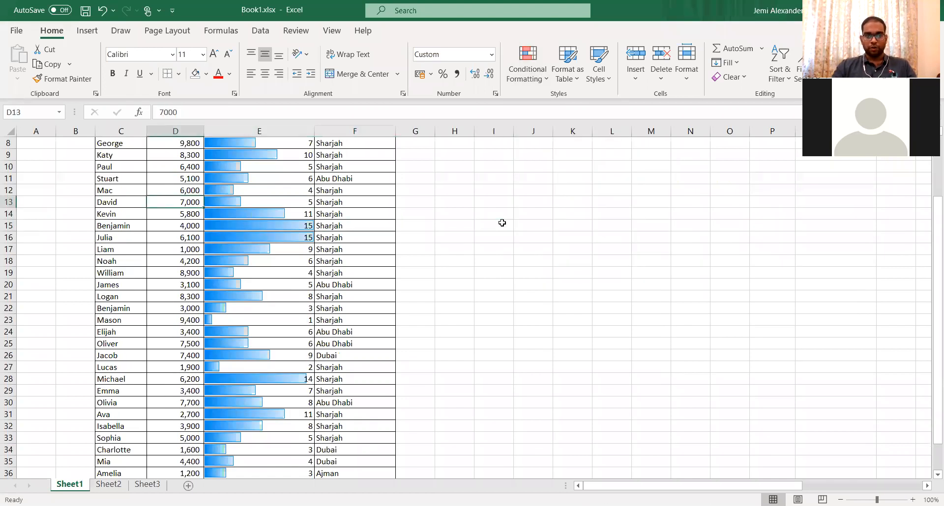
key("ctrl+Up")
key("Down")
key("ctrl+shift+Down")
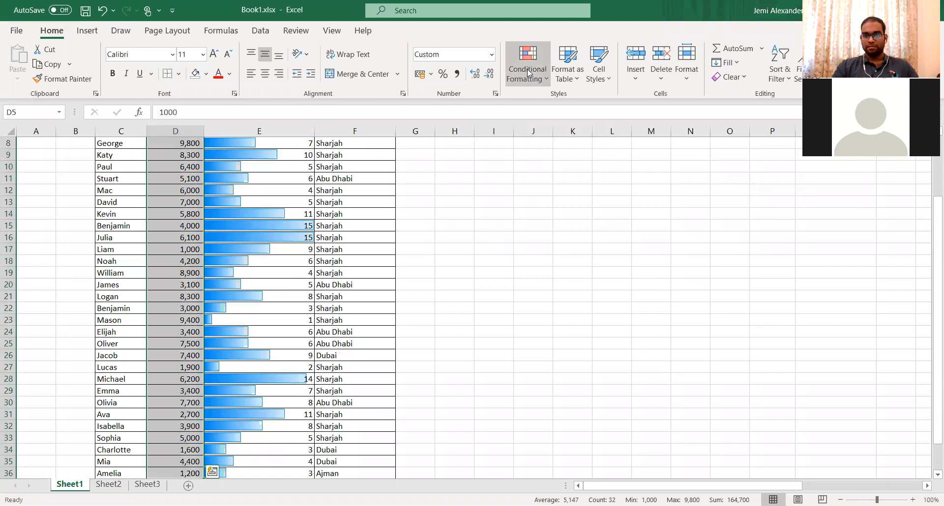
left_click(527, 68)
mouse_move(571, 132)
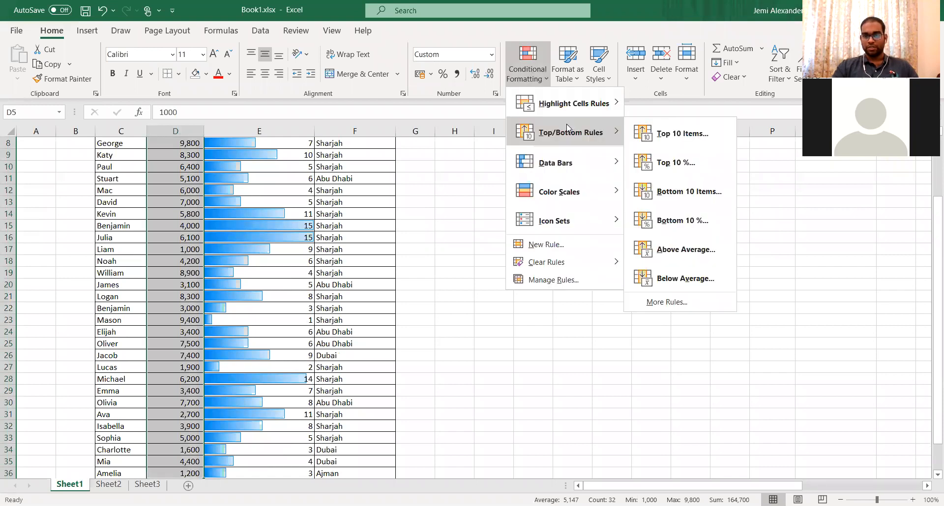
left_click(658, 134)
key("BackSpace")
type("5")
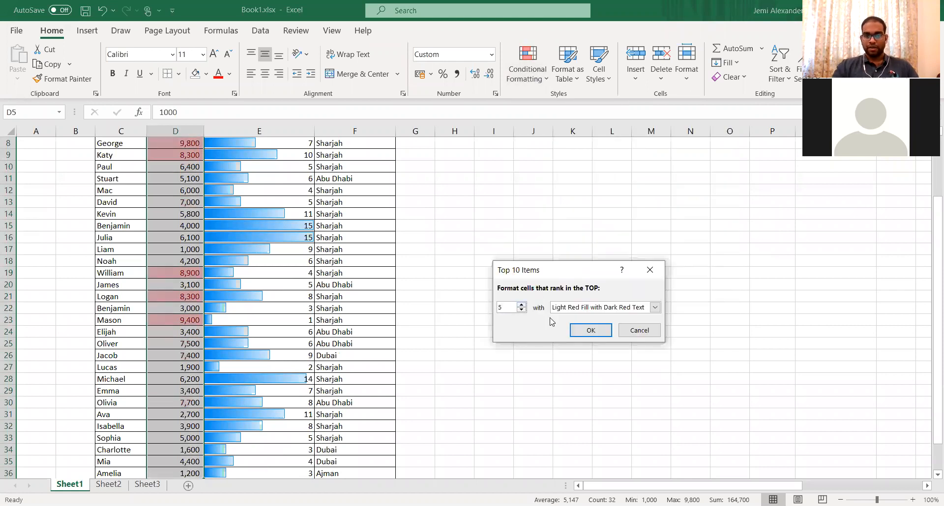
left_click(589, 331)
left_click(495, 283)
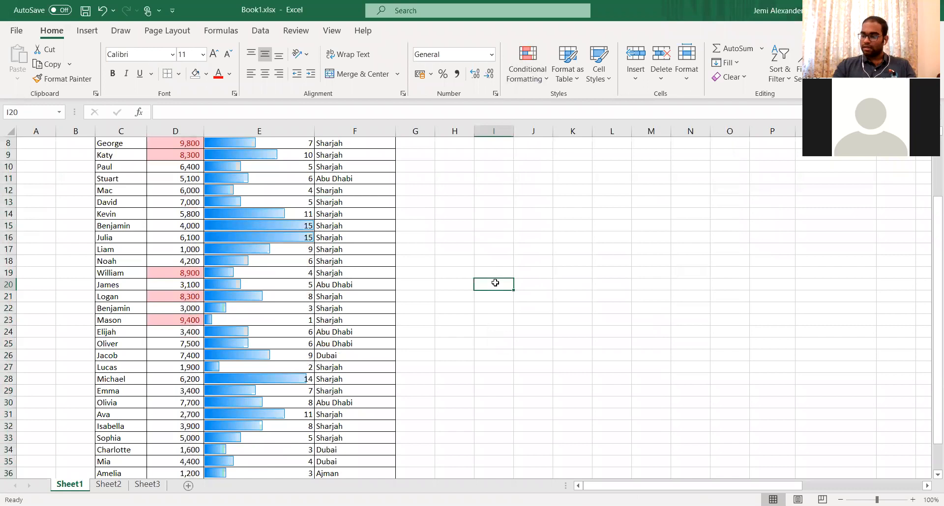
- Set up a Text That Contains rule for "Dubai" on the Emirate of residence entries in F5:F36
left_click(360, 224)
key("ctrl+Up")
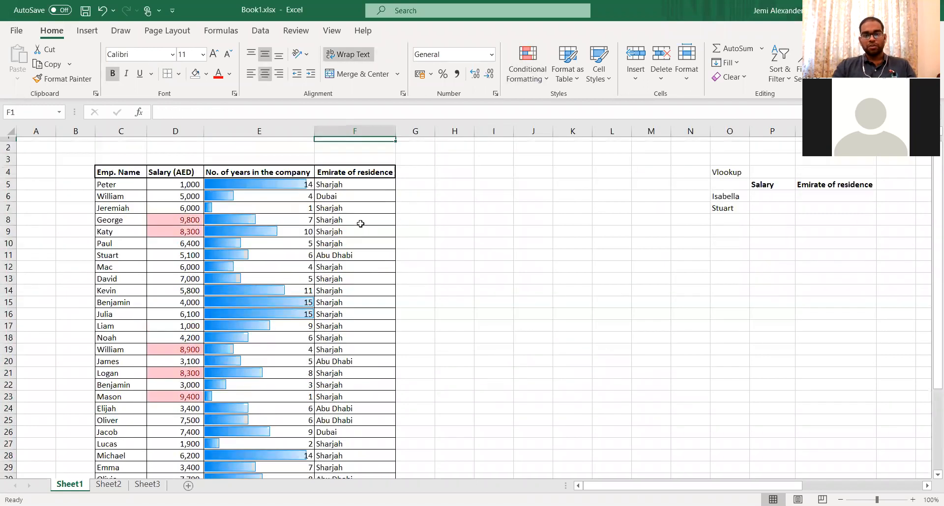
key("Down")
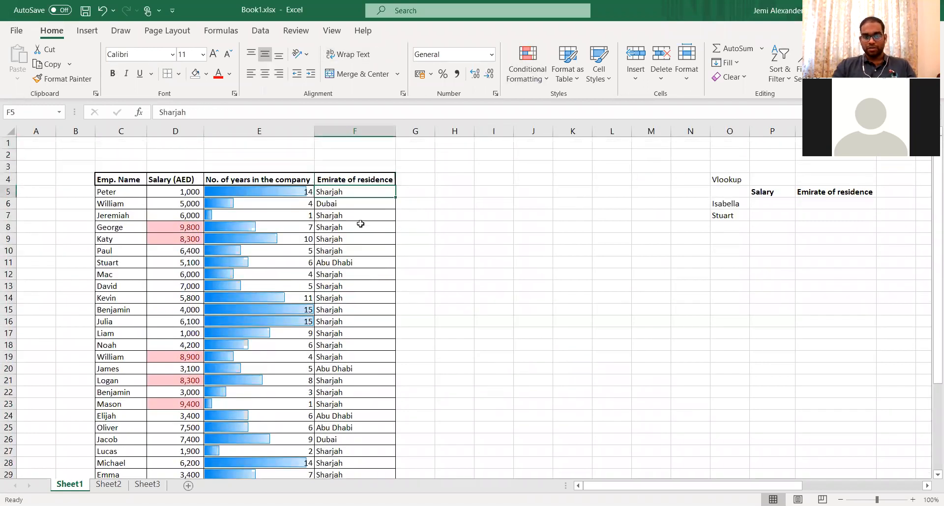
key("ctrl+shift+Down")
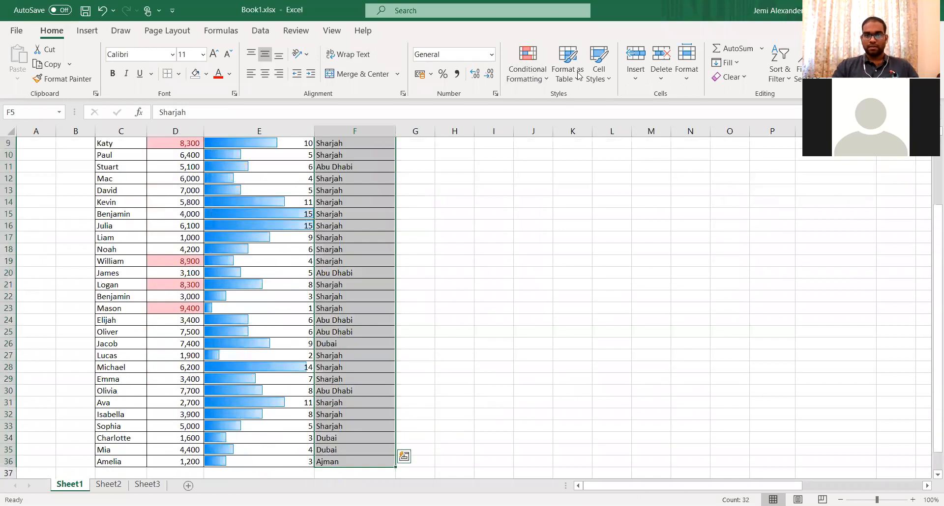
left_click(543, 73)
mouse_move(570, 103)
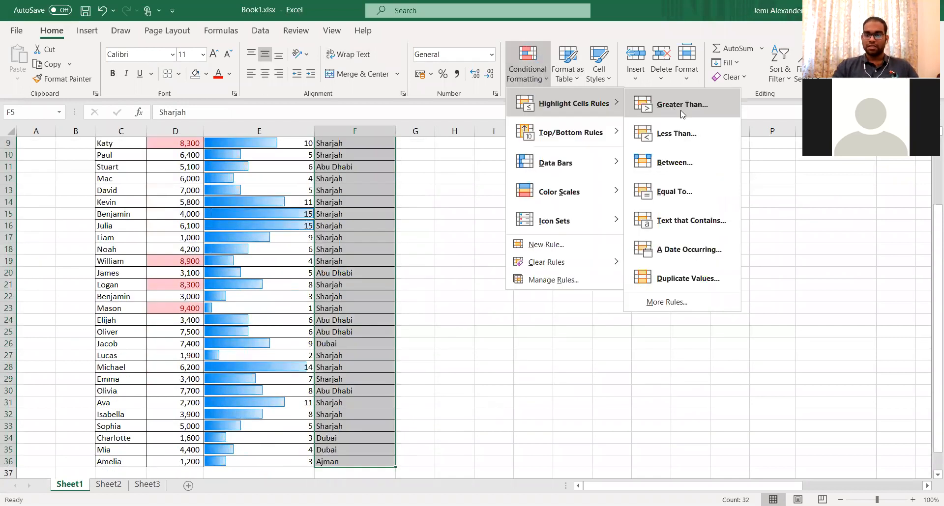
left_click(700, 222)
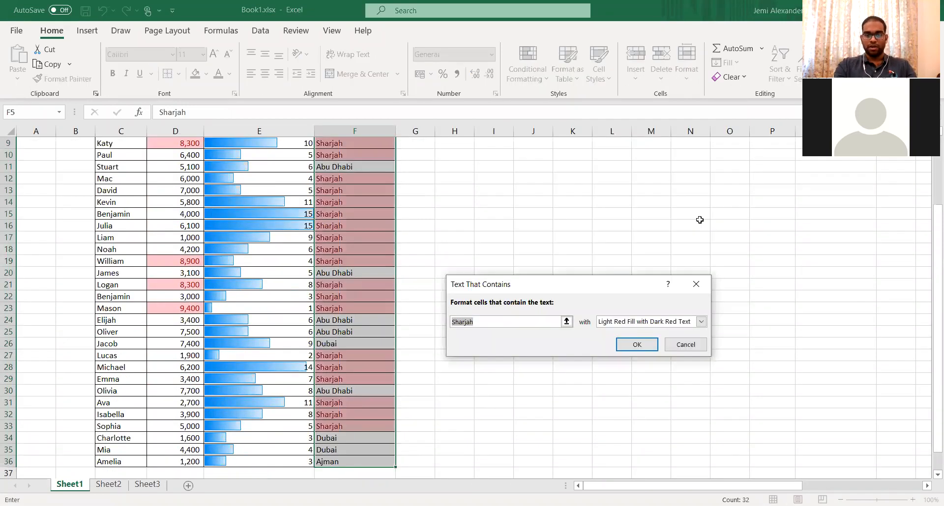
type("Dubai")
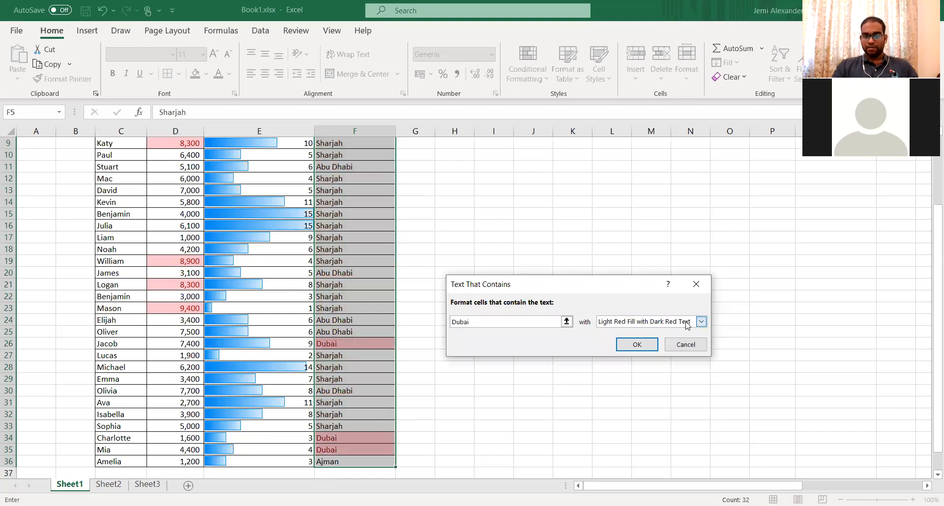
- Give the Dubai text rule Green Fill with Dark Green Text and apply it
left_click(701, 321)
left_click(669, 351)
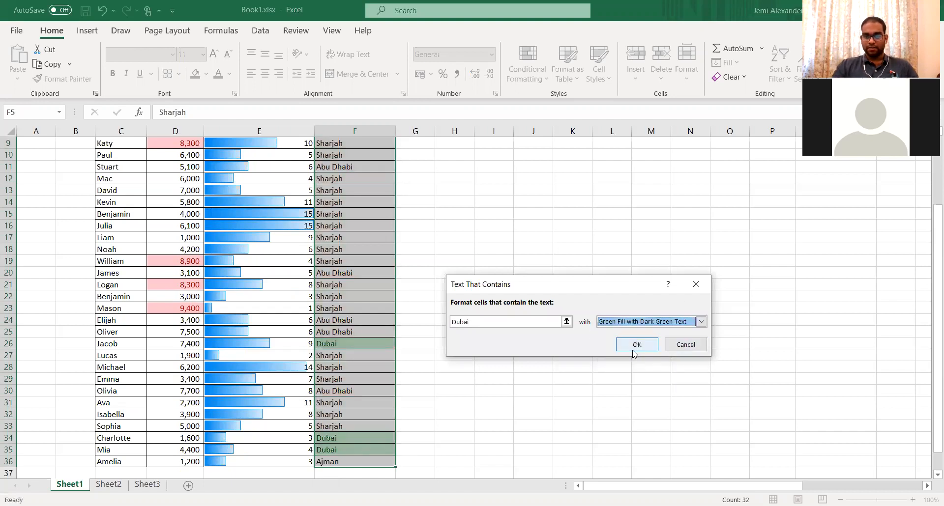
left_click(649, 344)
left_click(492, 252)
scroll(492, 253, "up", 3)
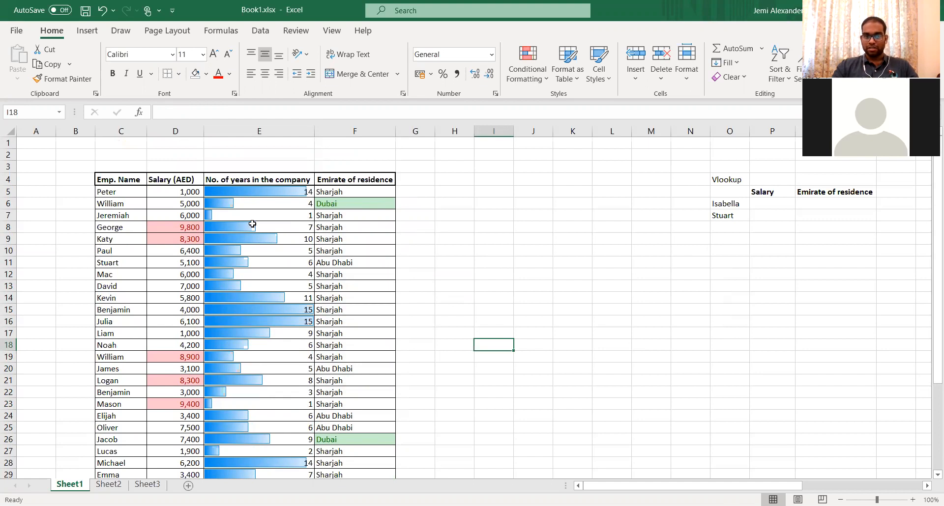
left_click(344, 206)
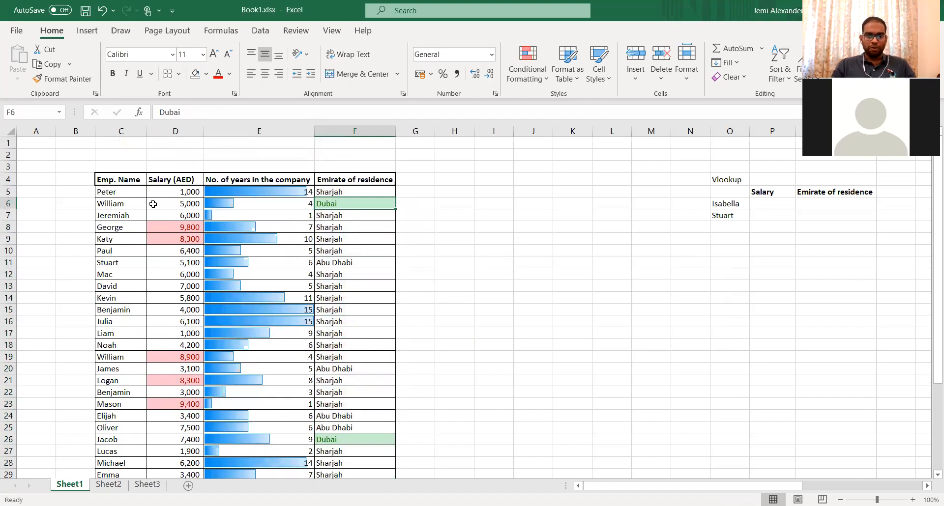
left_click(183, 246)
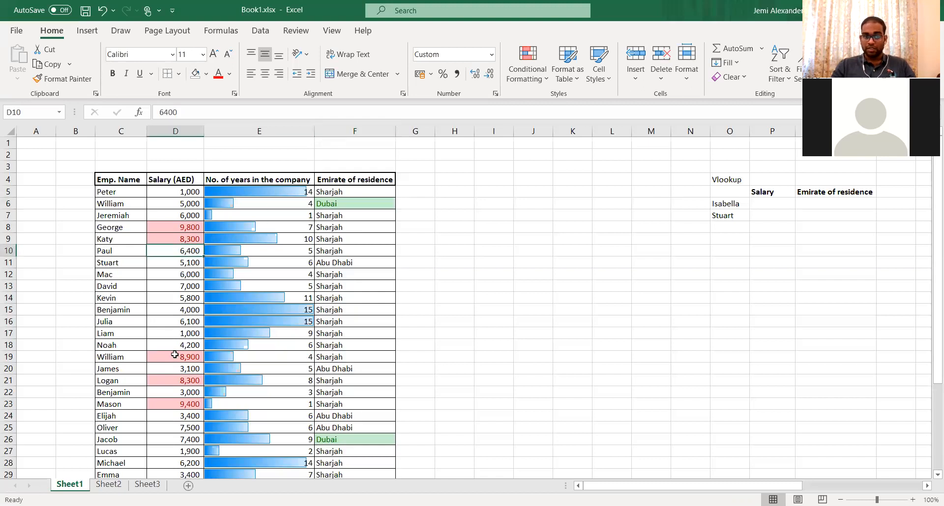
- Review the conditional formatting rules that apply to the current selection in the Salary column
scroll(241, 258, "down", 2)
scroll(242, 261, "up", 2)
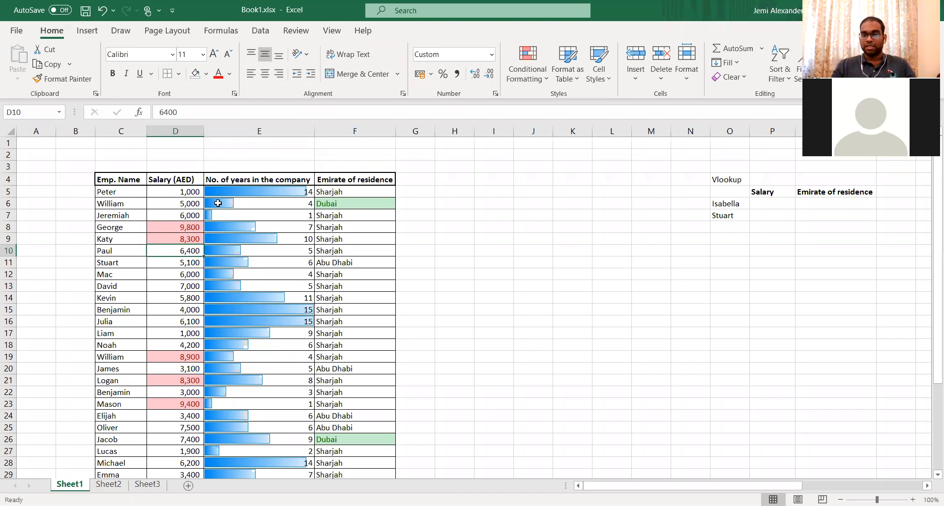
left_click(516, 69)
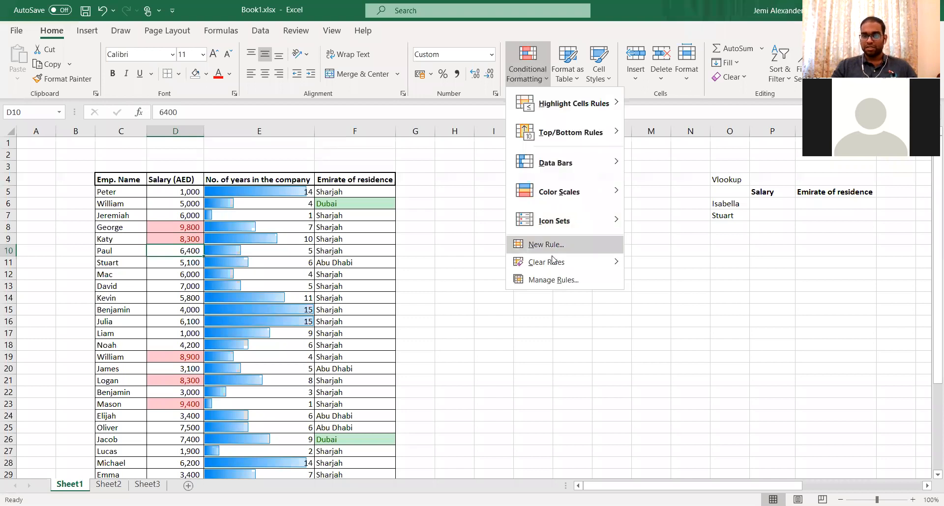
left_click(561, 281)
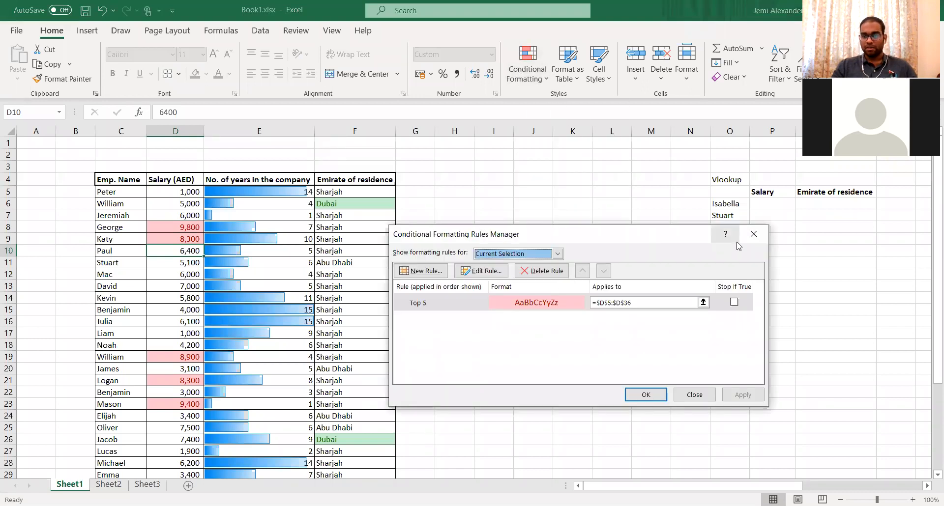
left_click(753, 235)
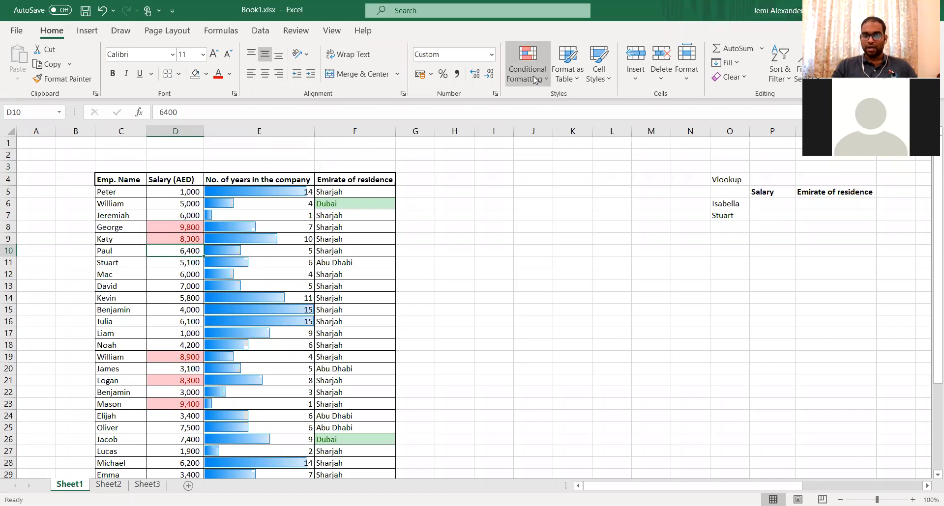
- Show the conditional formatting rules for this worksheet and select the rule for cells containing 'Dubai'
left_click(535, 80)
left_click(565, 282)
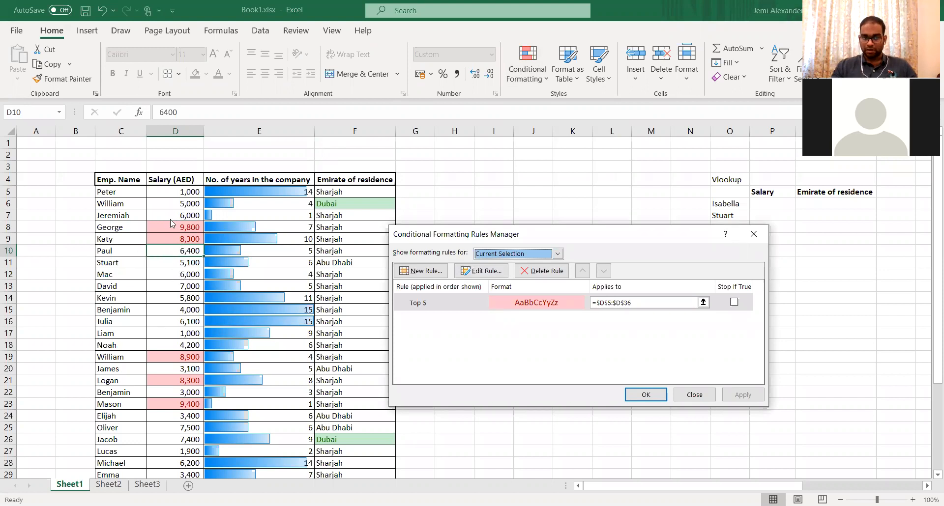
left_click(507, 255)
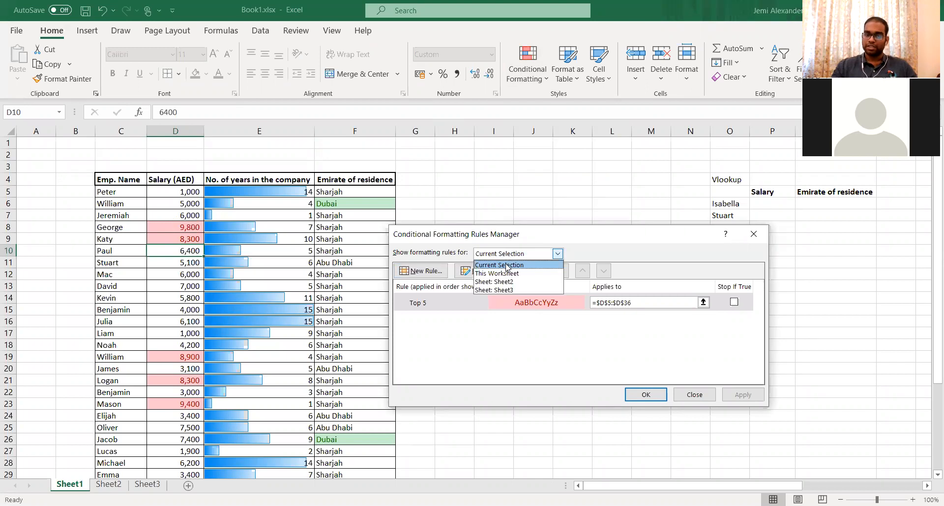
left_click(508, 274)
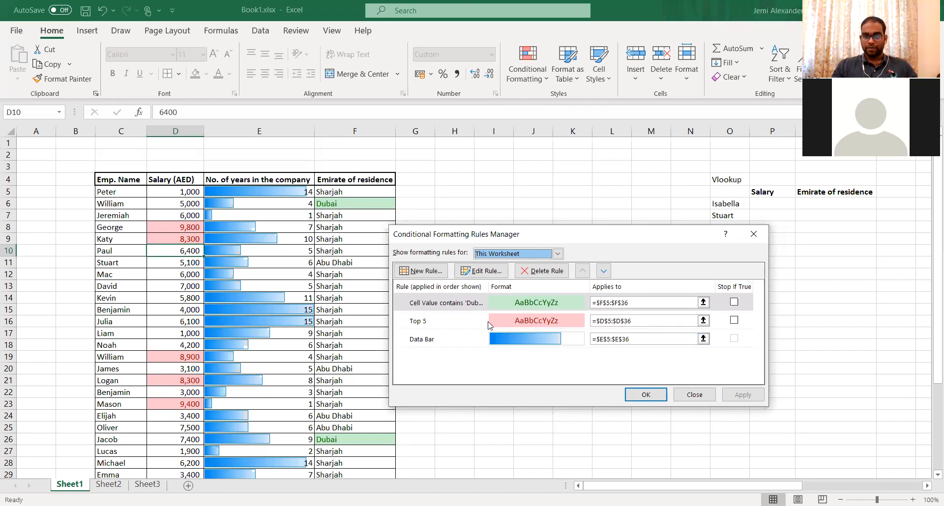
left_click(451, 305)
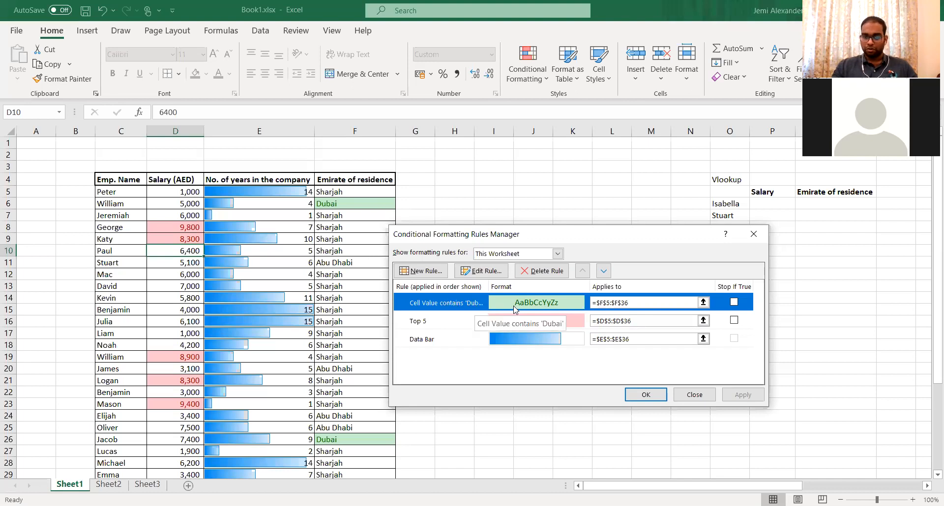
left_click(753, 234)
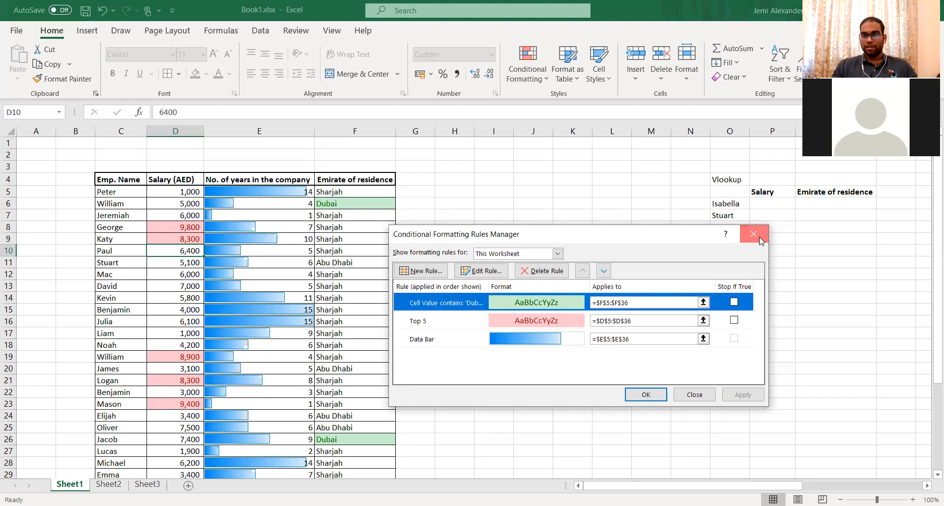
- Reopen the conditional formatting rules manager and list all rules for this worksheet again
left_click(532, 66)
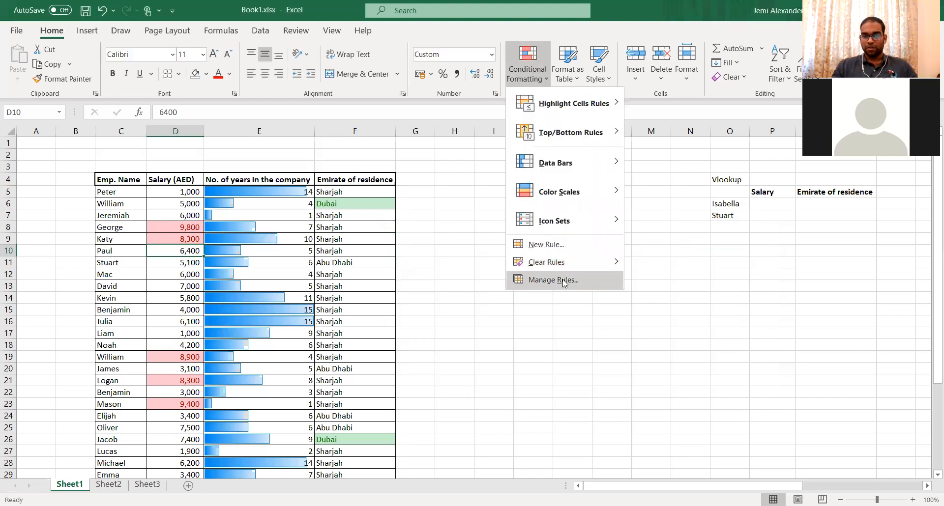
left_click(564, 280)
left_click(557, 254)
left_click(531, 271)
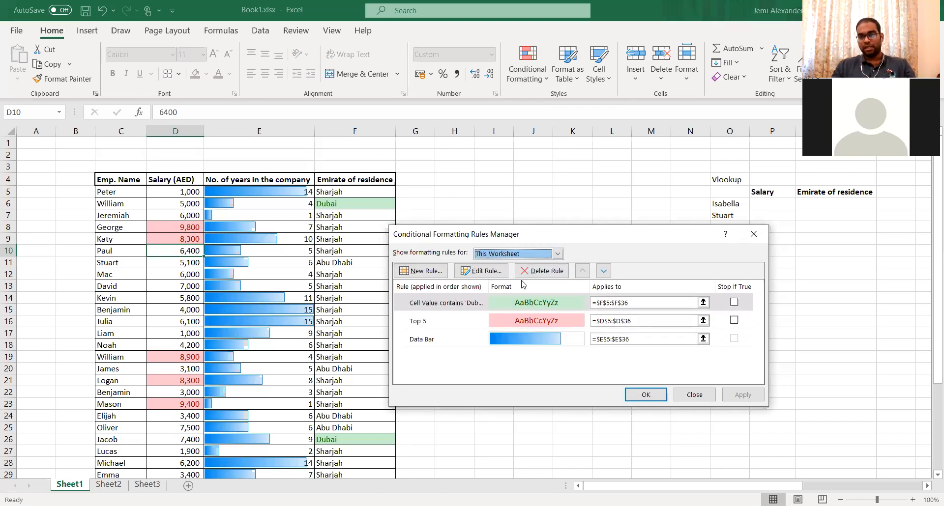
key("Escape")
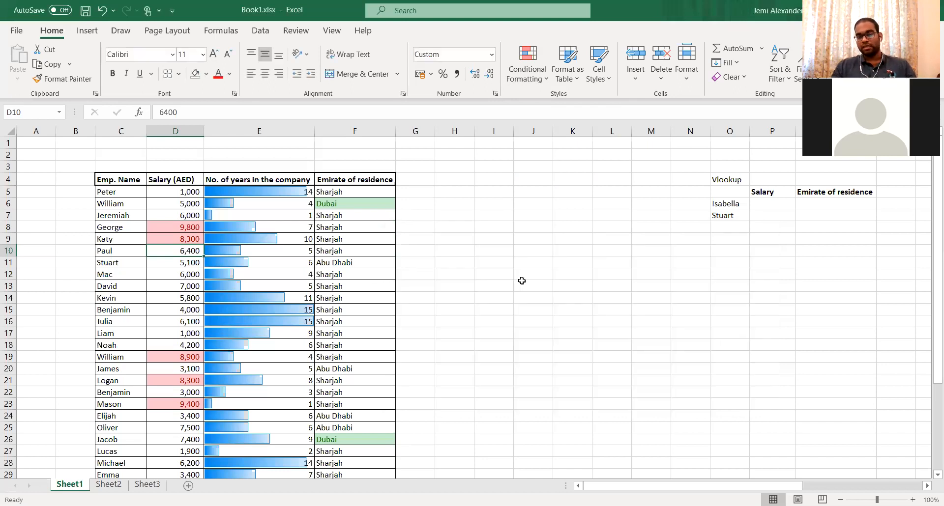
left_click(439, 180)
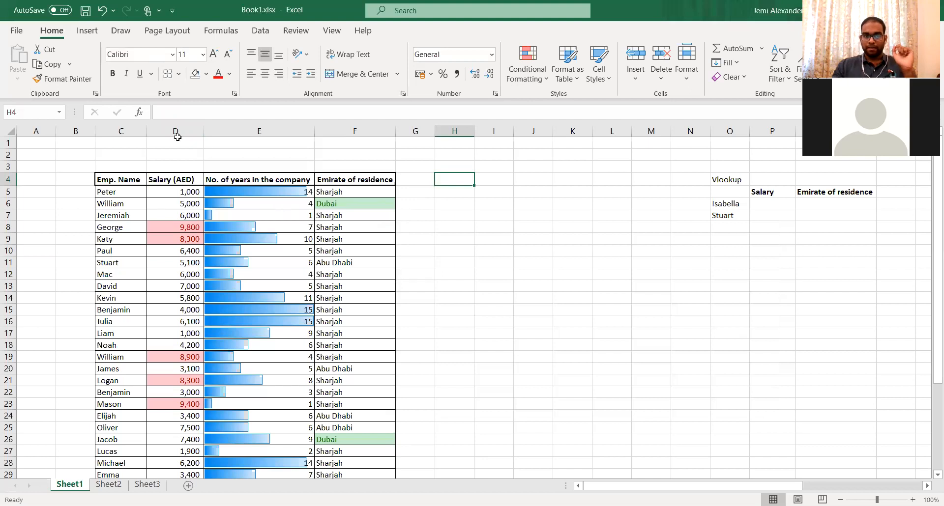
- Clear the conditional formatting rules from the No. of years in the company column and undo the clearing
left_click(259, 131)
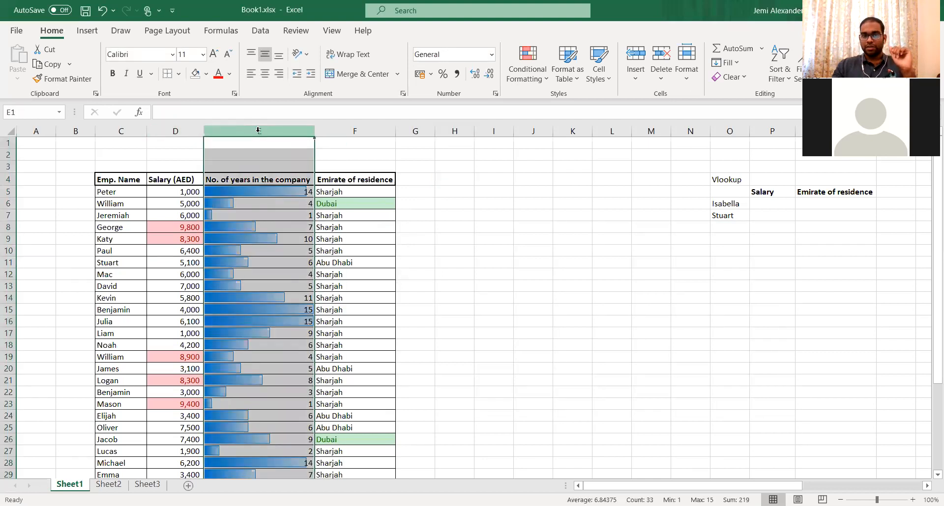
left_click(522, 79)
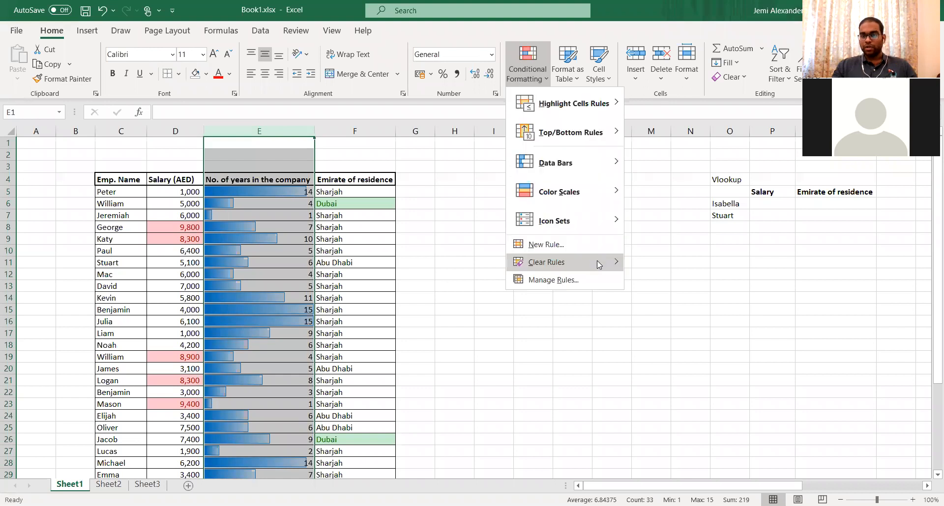
mouse_move(603, 261)
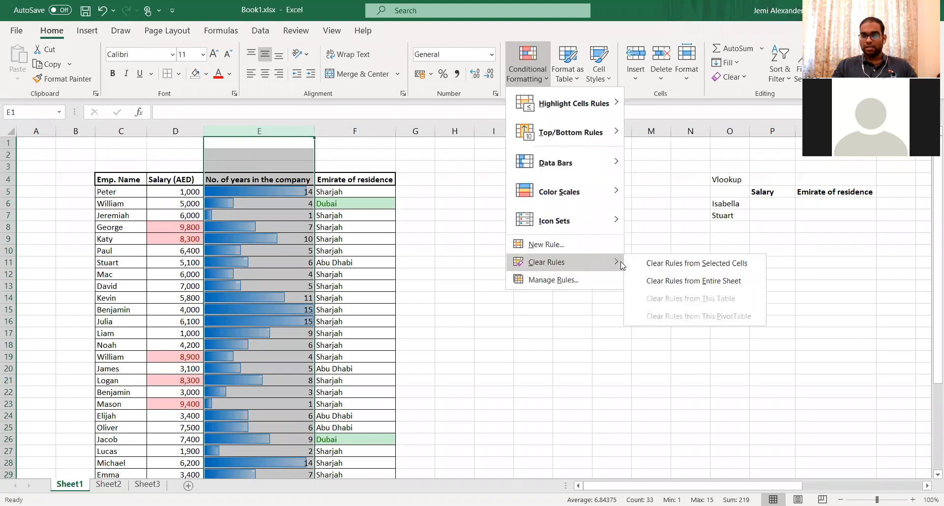
left_click(658, 268)
left_click(537, 227)
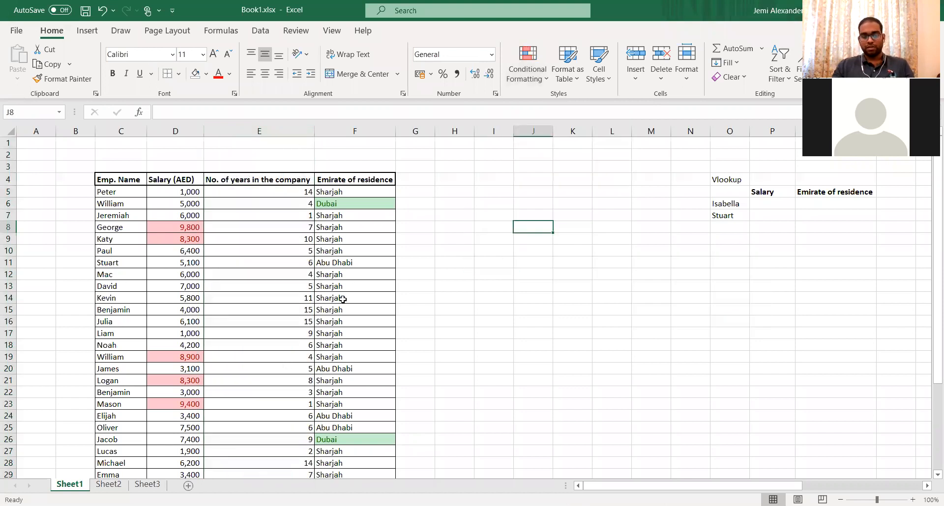
key("ctrl+z")
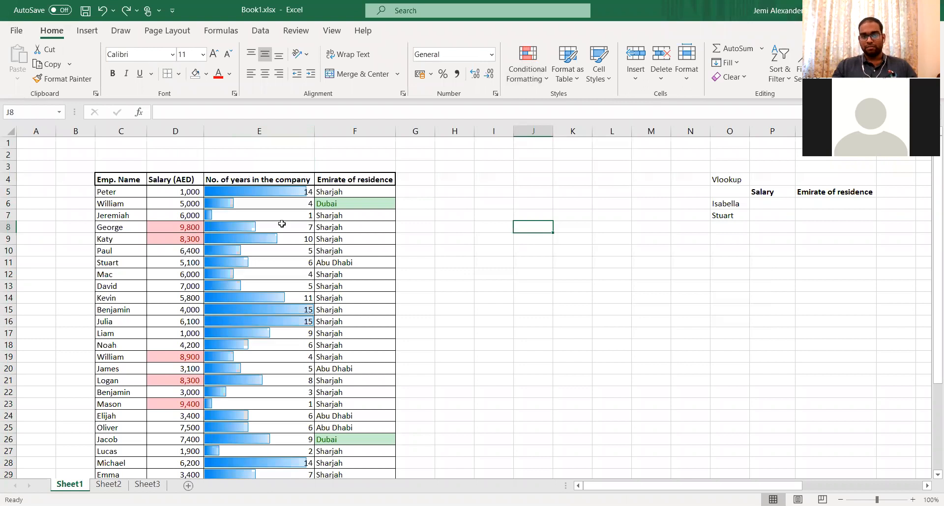
- Clear the conditional formatting rules from the entire sheet
left_click(535, 80)
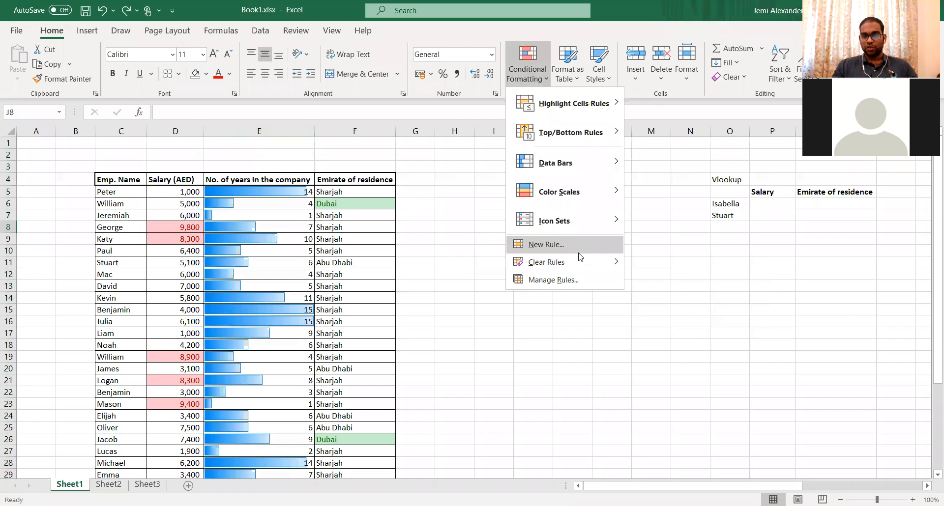
mouse_move(579, 254)
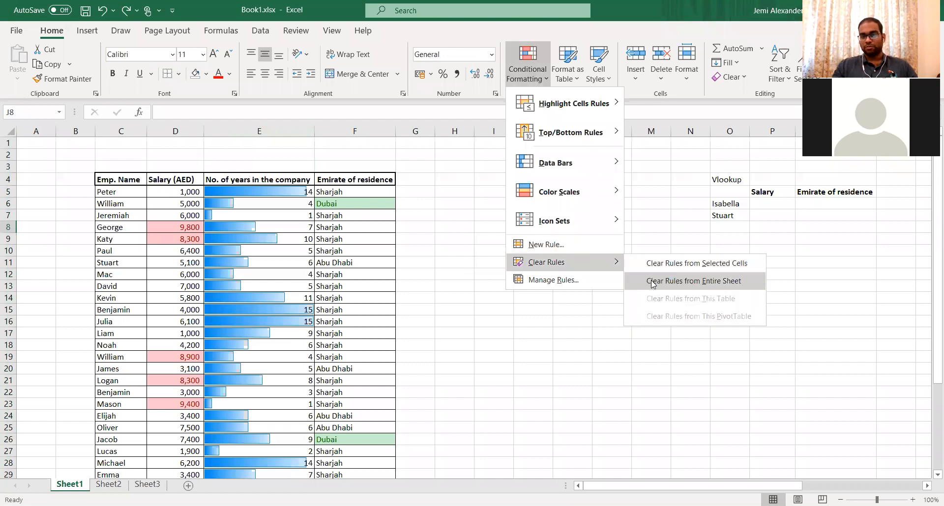
left_click(653, 281)
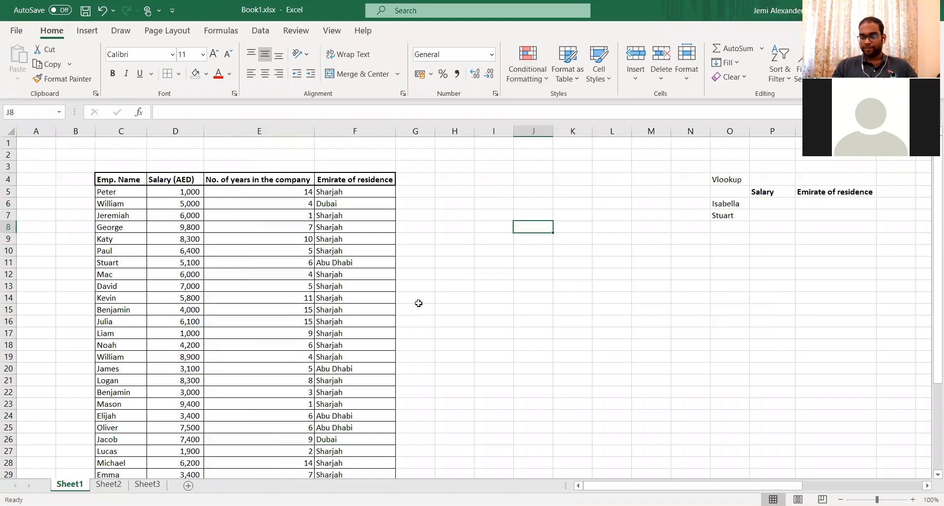
left_click(415, 227)
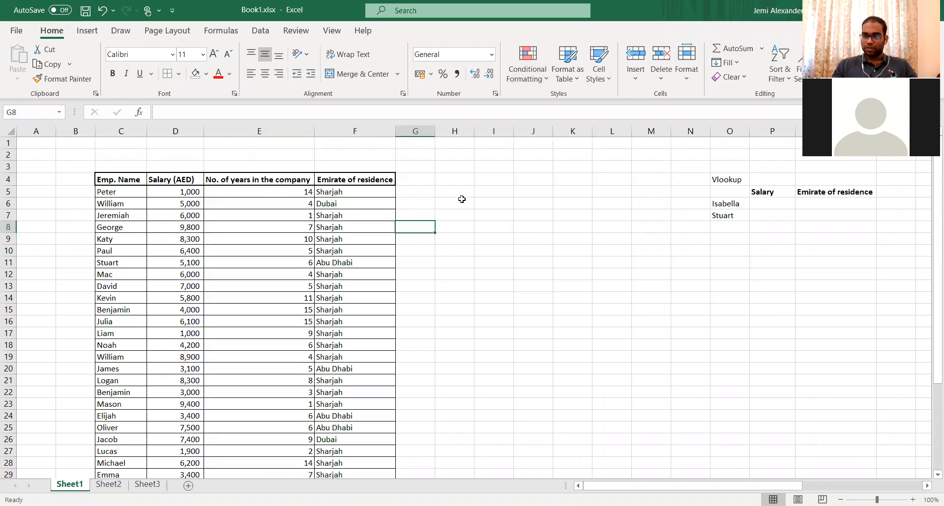
left_click(526, 78)
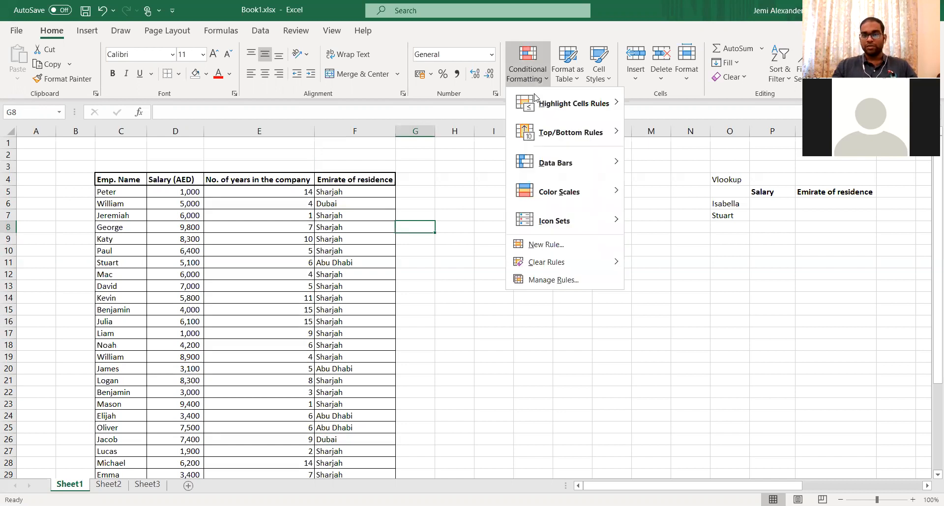
mouse_move(534, 96)
left_click(459, 155)
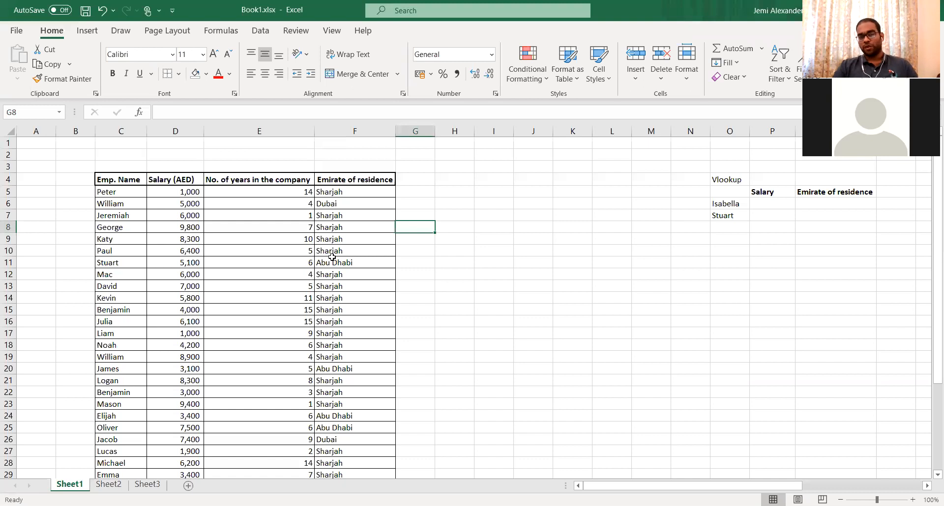
left_click(265, 30)
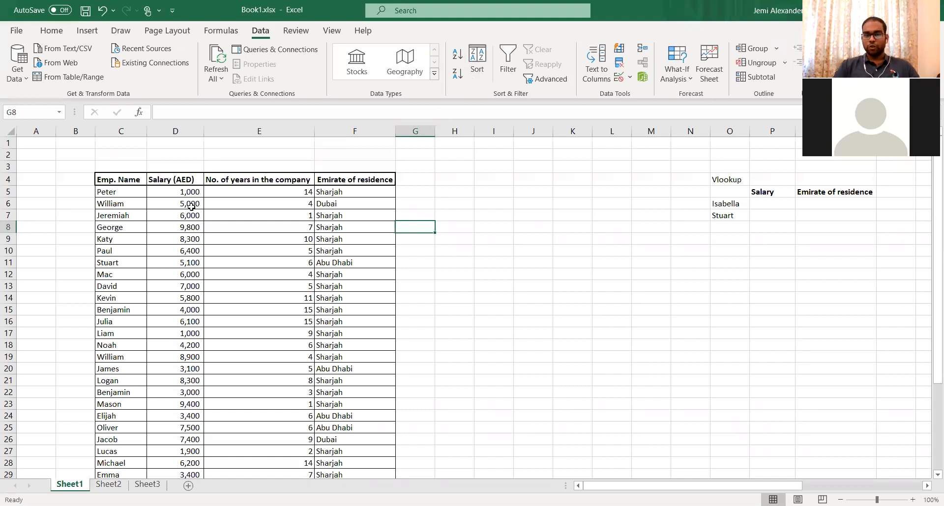
left_click(476, 65)
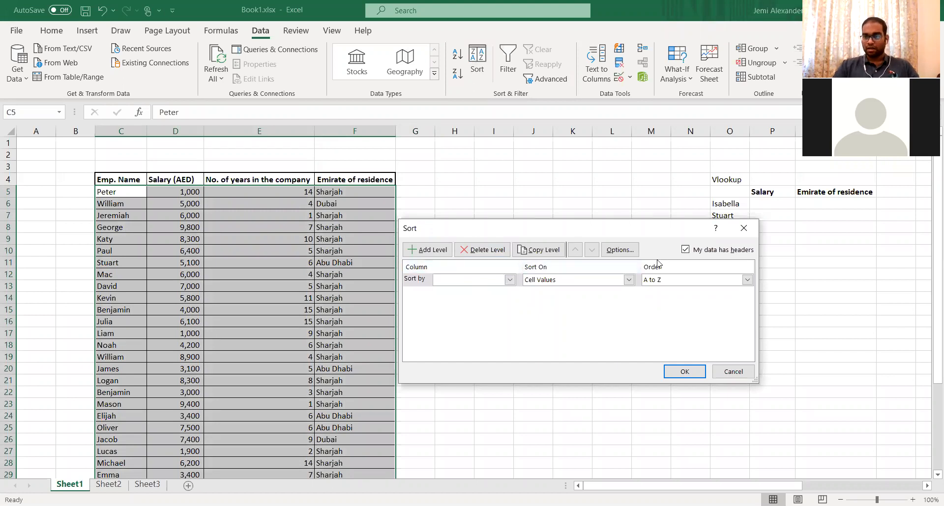
left_click(742, 234)
left_click(452, 144)
left_click(131, 191)
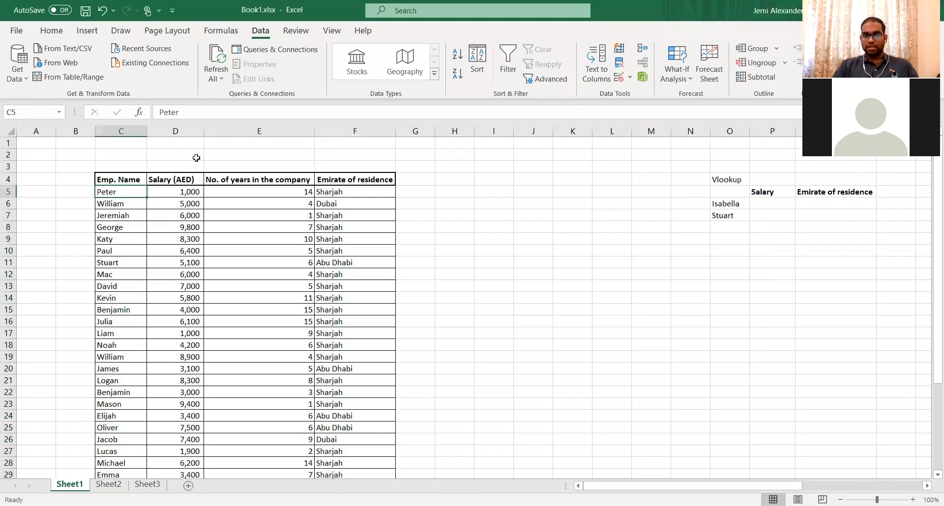
left_click(477, 63)
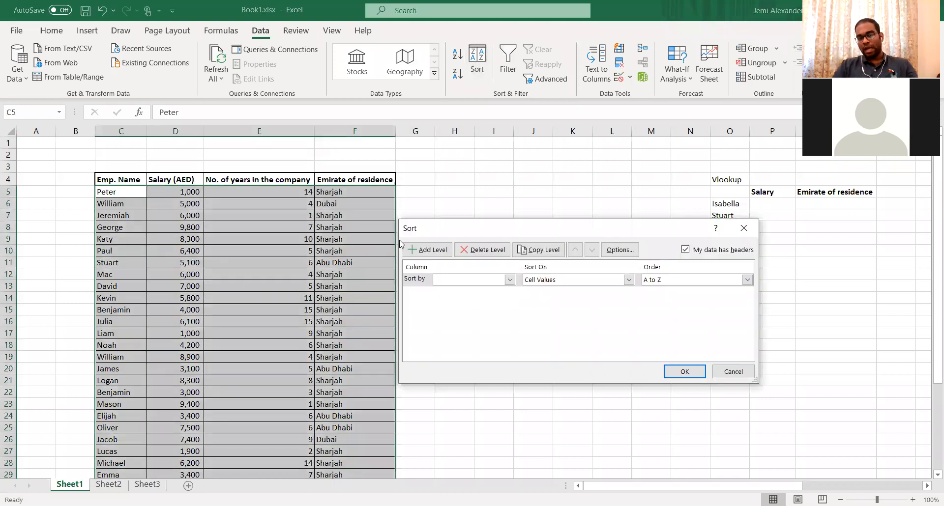
key("Escape")
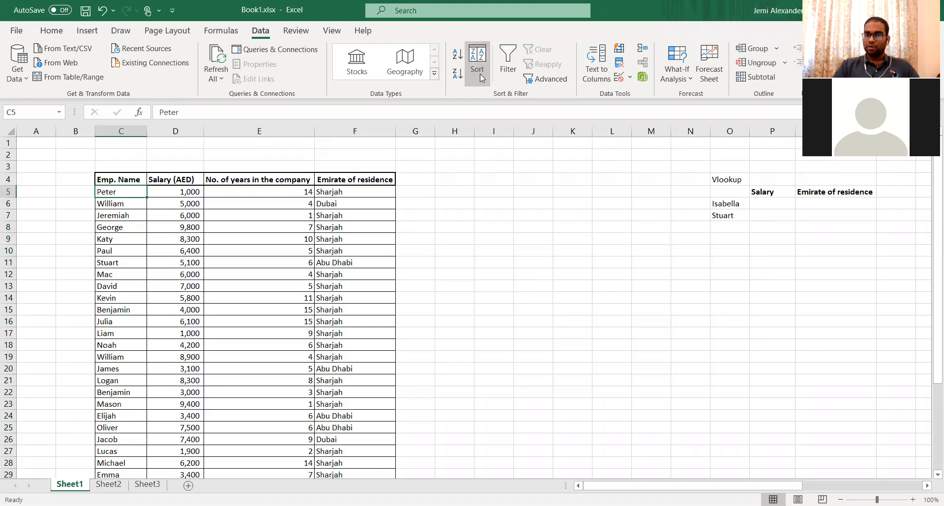
- Select the whole employee table, from the Emp. Name header through the last row of the Emirate of residence column
left_click(253, 182)
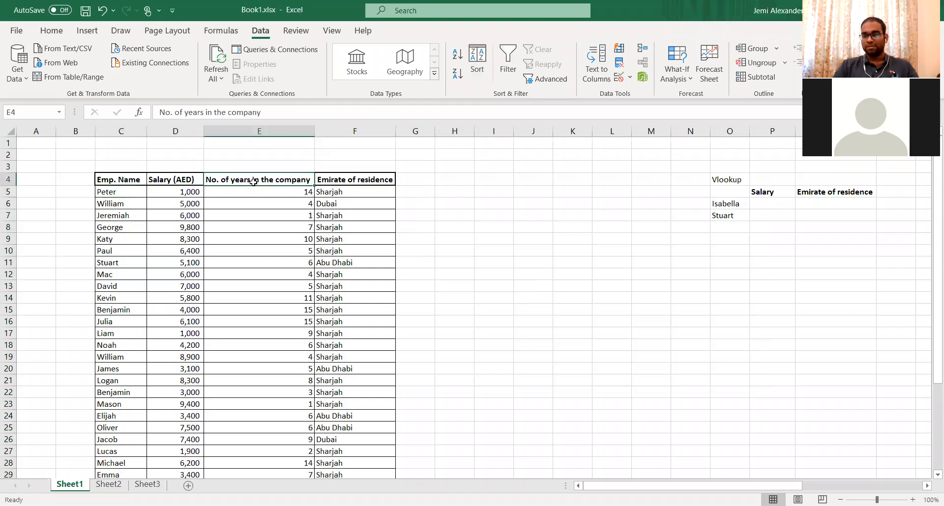
key("Left")
key("Left")
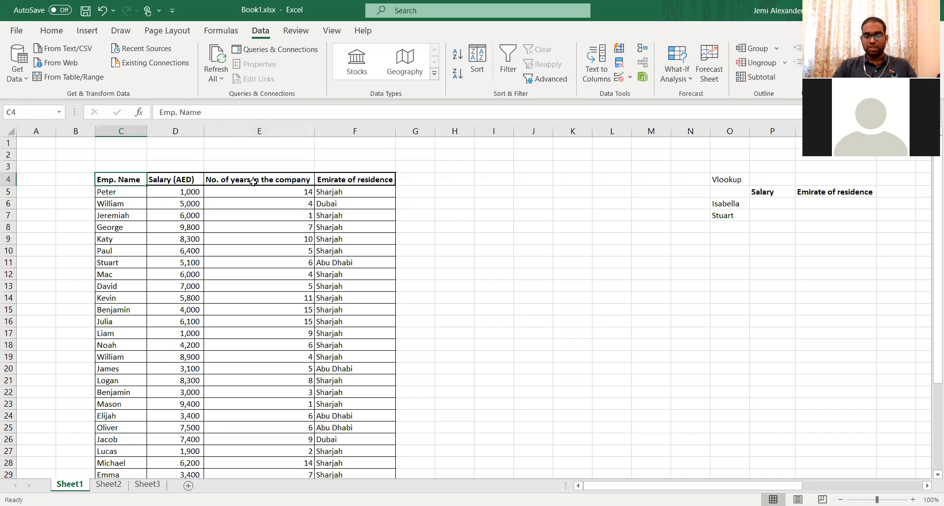
key("ctrl+shift+Right")
key("ctrl+shift+Down")
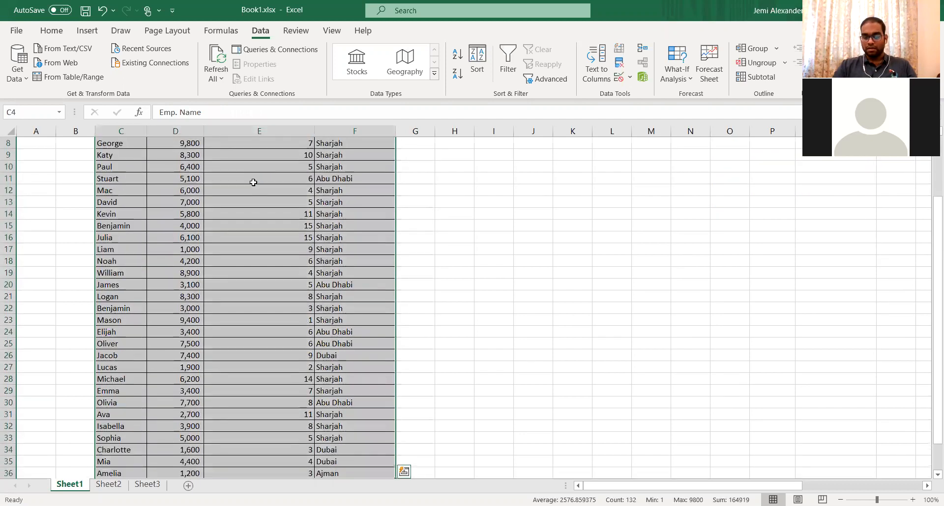
scroll(253, 182, "up", 3)
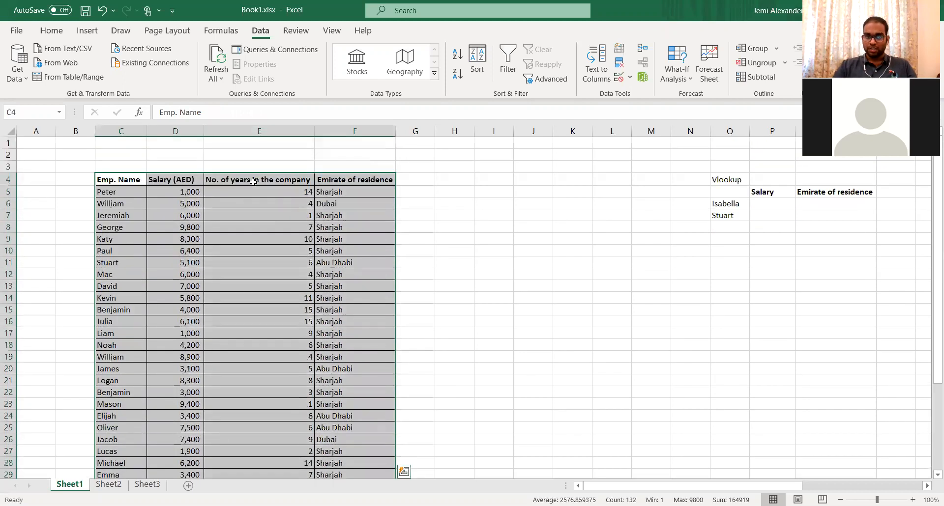
key("Up")
key("Down")
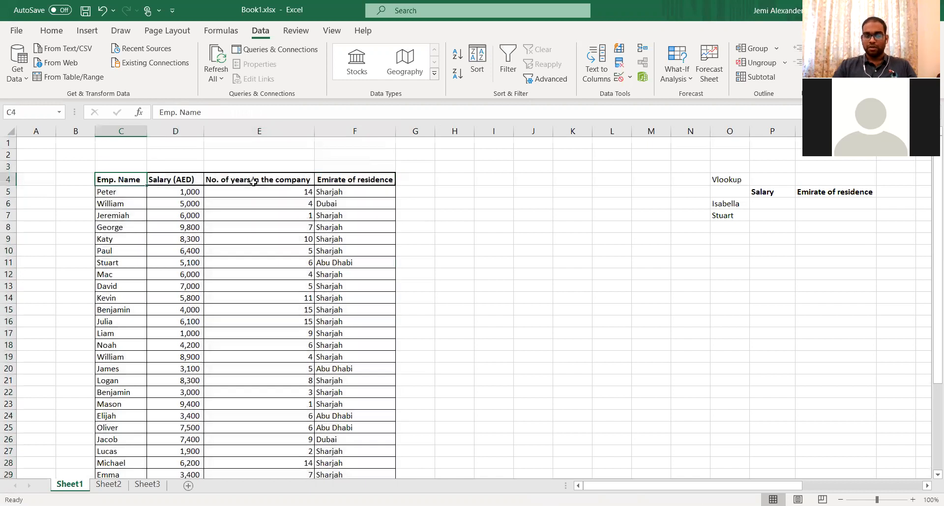
key("ctrl+shift+Right")
key("ctrl+shift+Down")
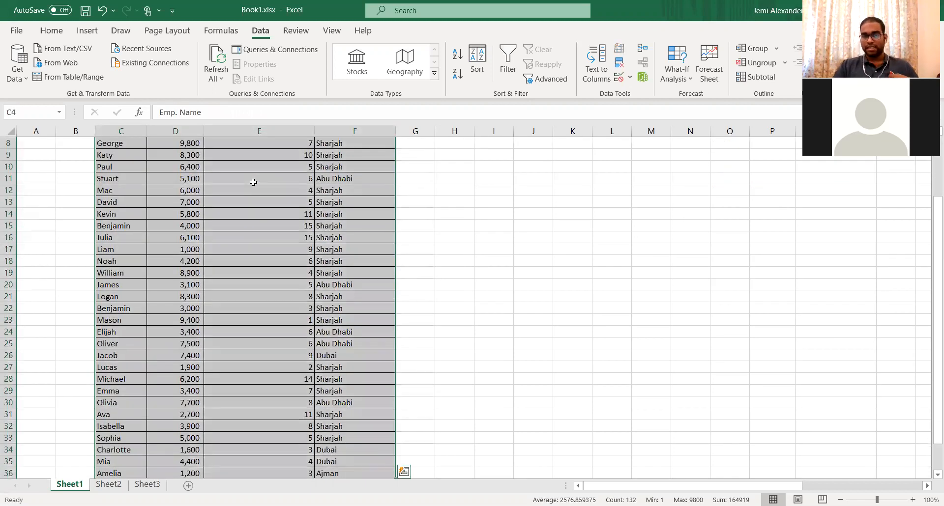
scroll(253, 182, "up", 3)
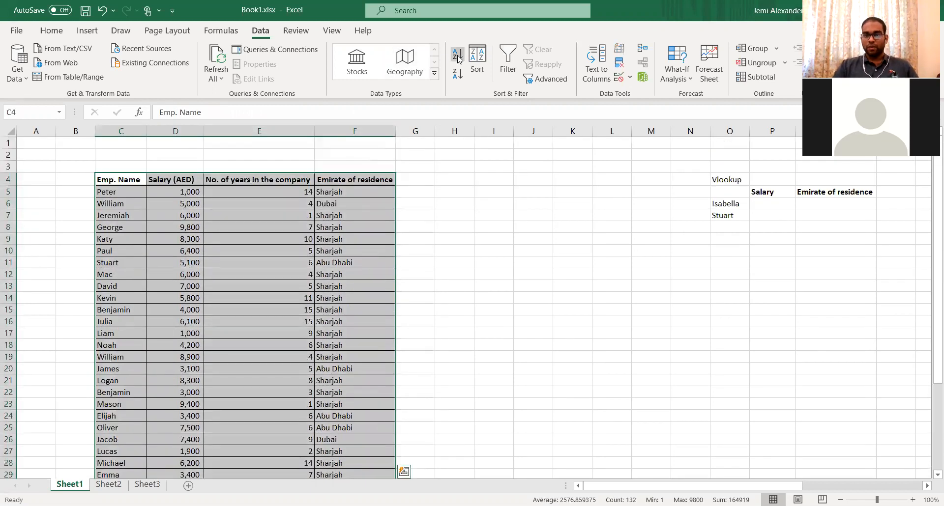
- Open the Sort settings and compare the sort-by column choices with and without the 'My data has headers' option, leaving it enabled
left_click(478, 62)
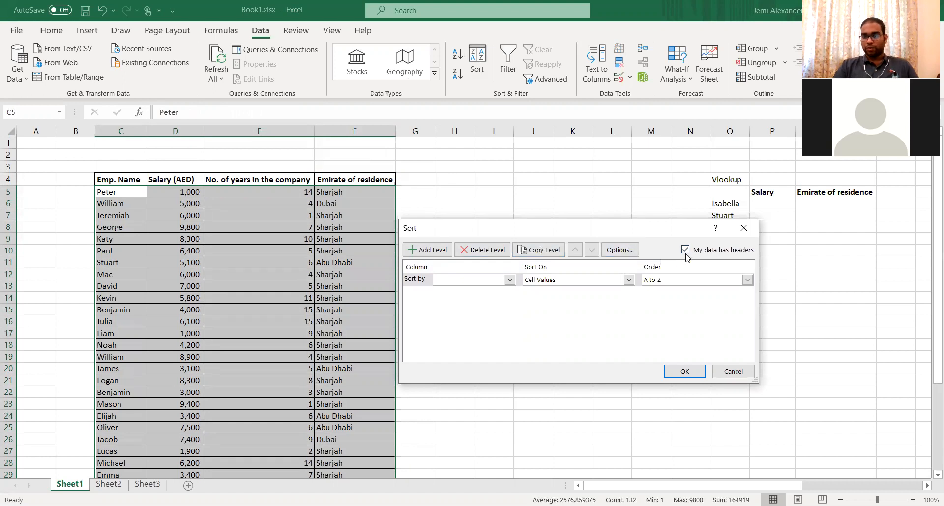
left_click(506, 280)
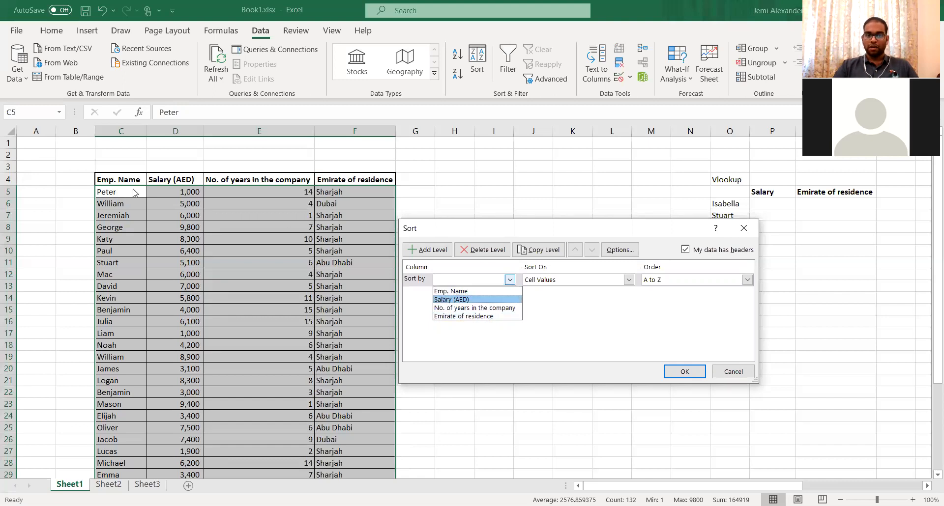
left_click(685, 249)
left_click(685, 249)
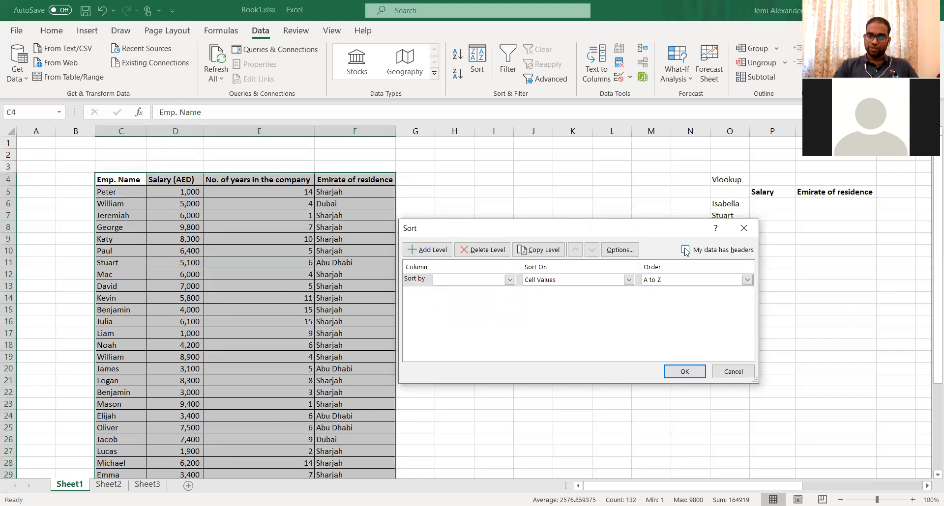
left_click(511, 280)
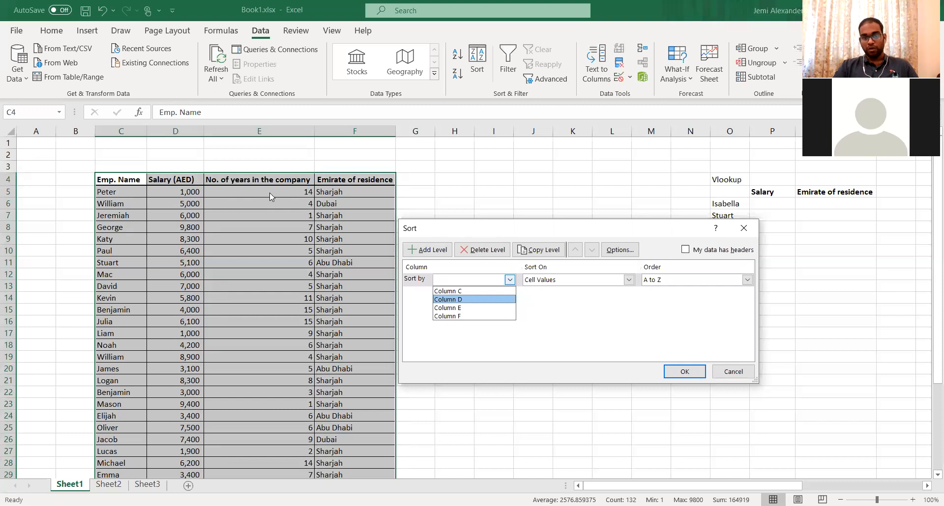
left_click(685, 250)
left_click(685, 249)
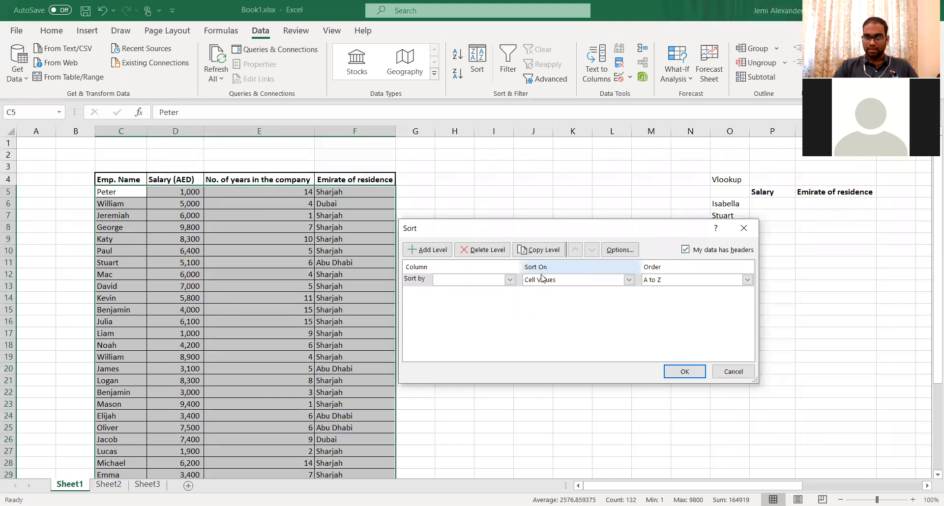
- Sort the table by Emp. Name on cell values from A to Z, review the order, and undo the sort
left_click(514, 282)
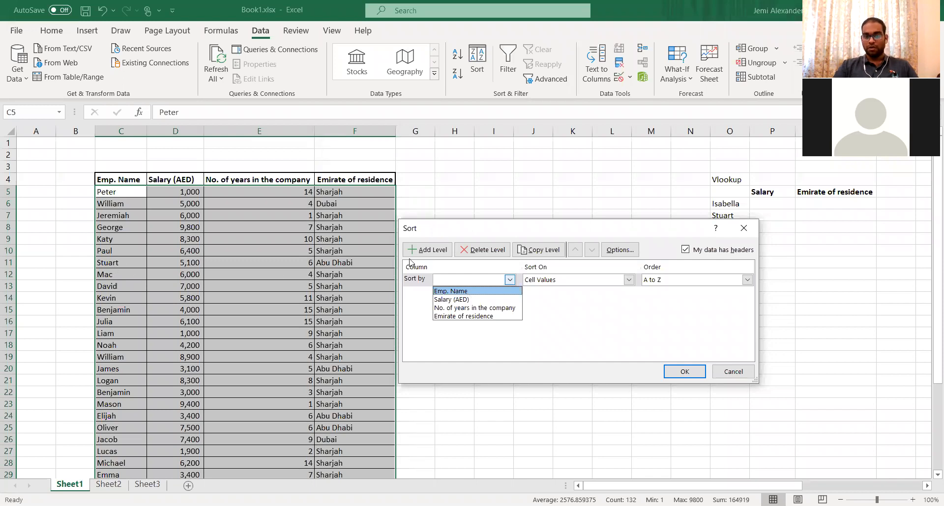
left_click(481, 292)
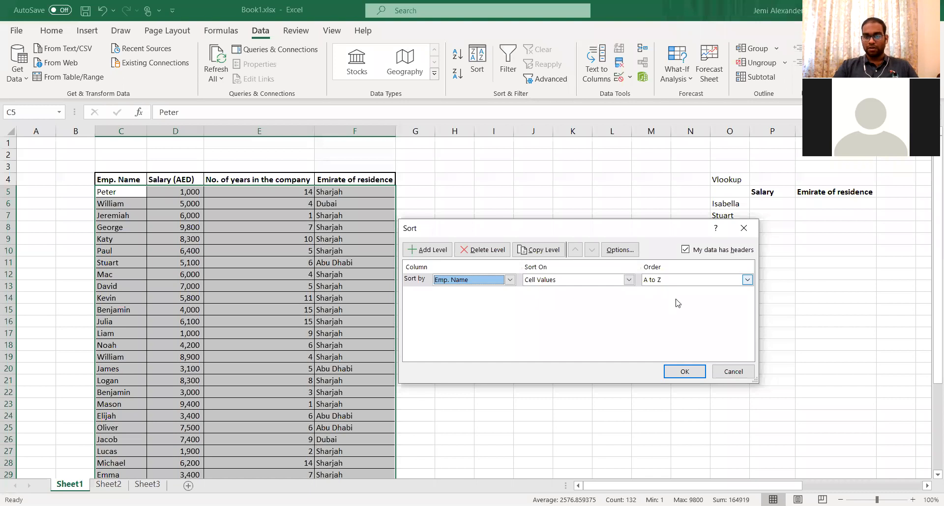
left_click(685, 371)
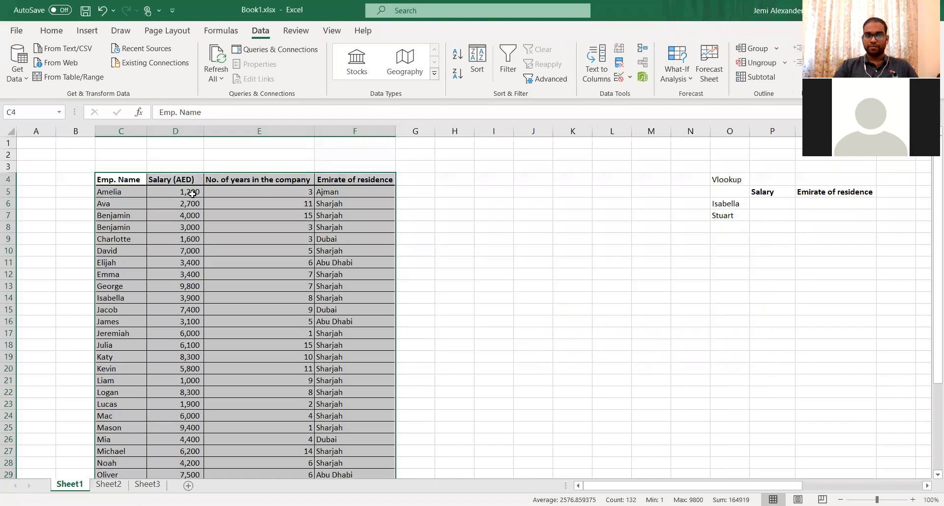
left_click(140, 193)
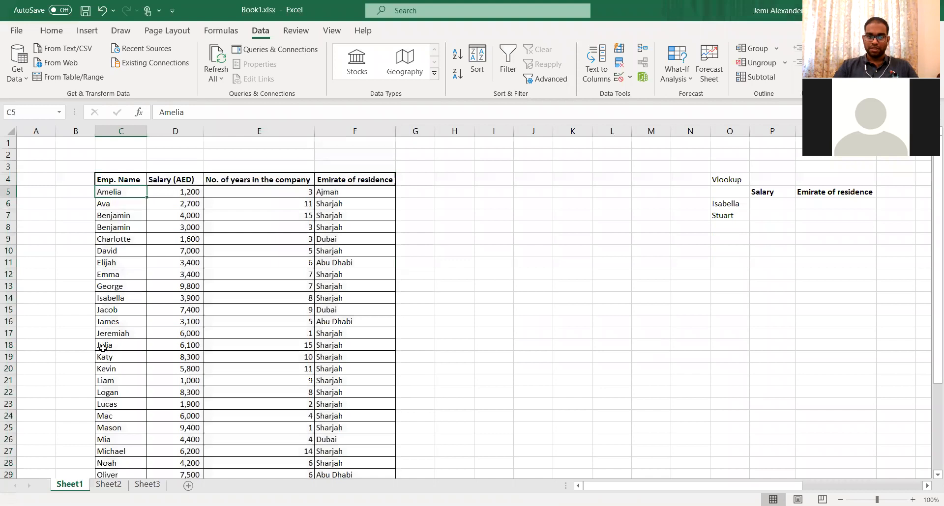
scroll(102, 348, "down", 3)
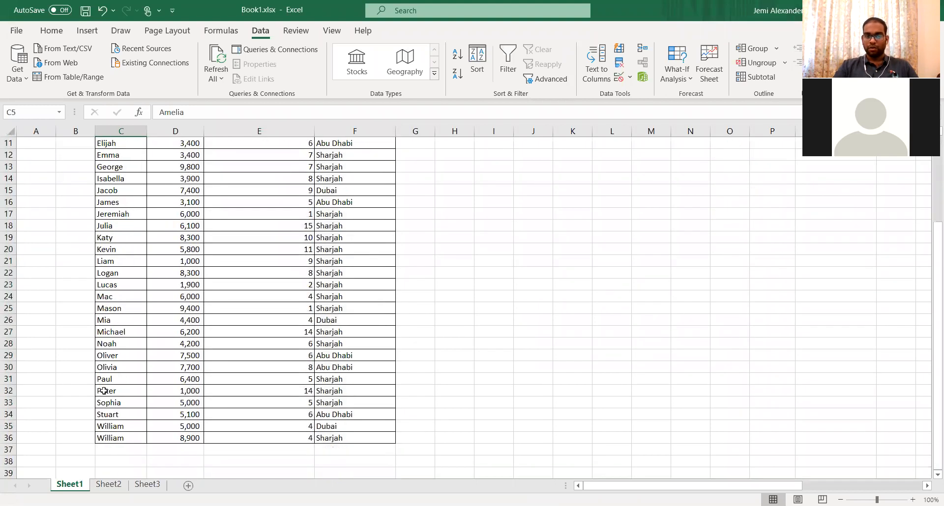
scroll(139, 157, "up", 4)
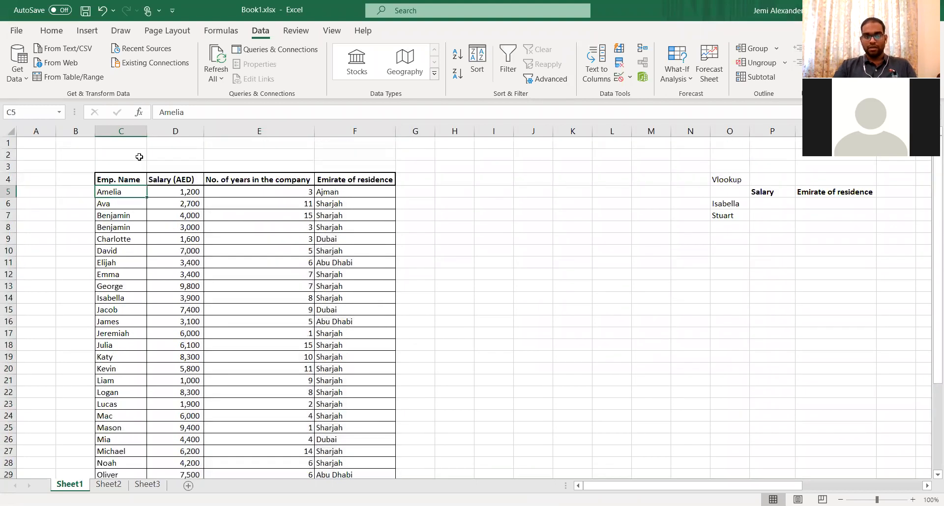
key("ctrl+z")
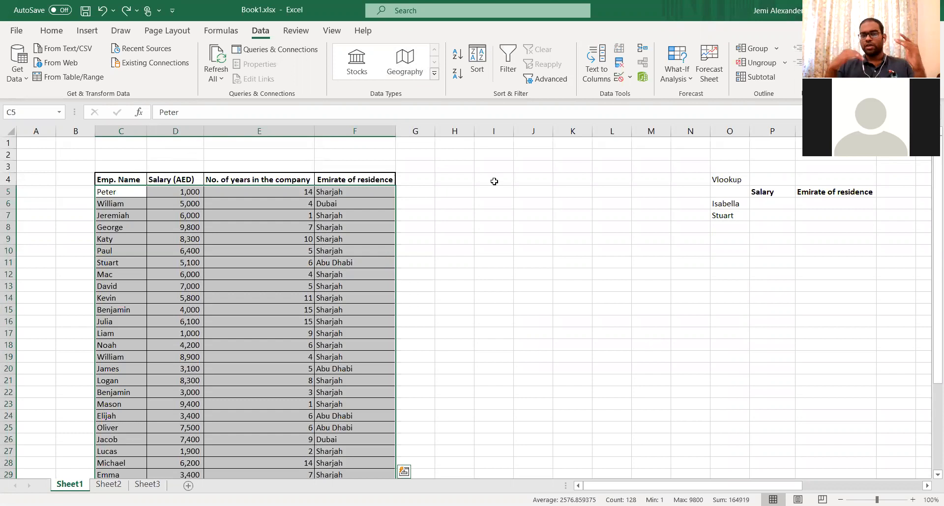
- Sort the table by Salary (AED) from smallest to largest, check the last rows, and undo the sort
left_click(475, 68)
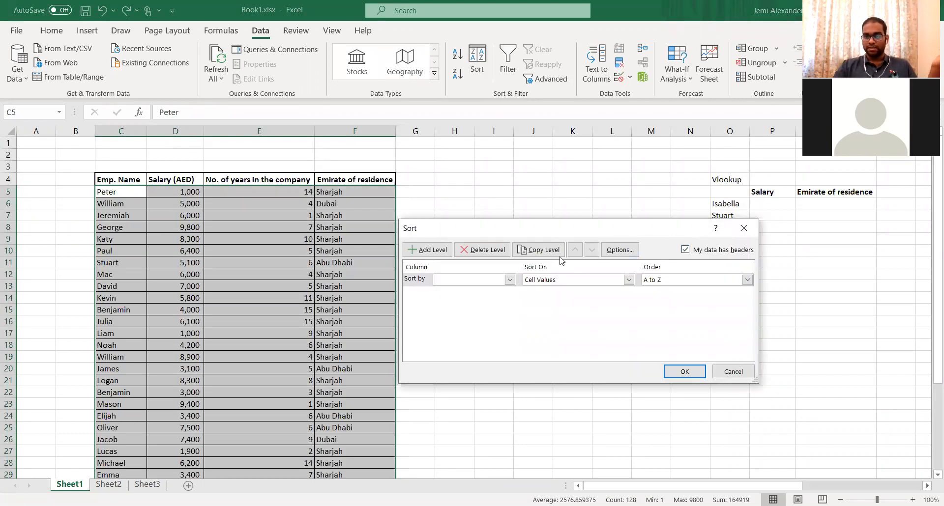
left_click(510, 280)
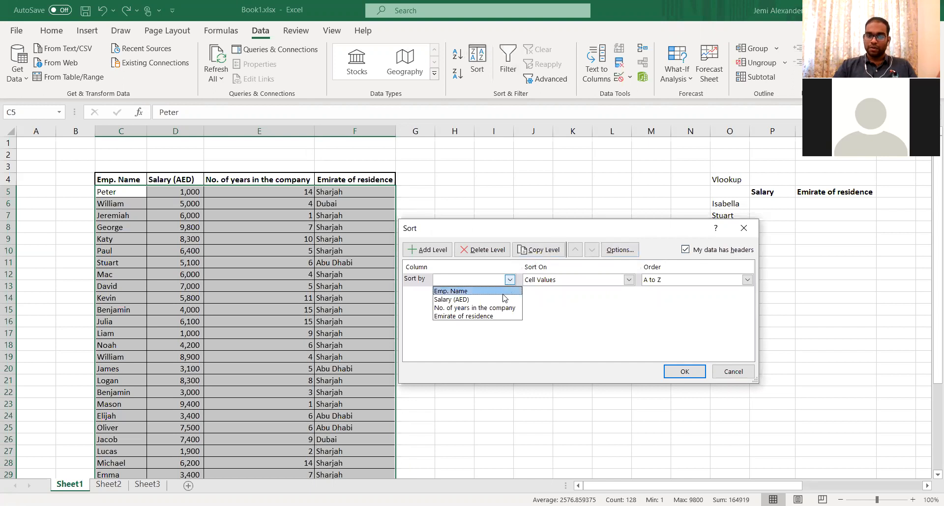
left_click(502, 299)
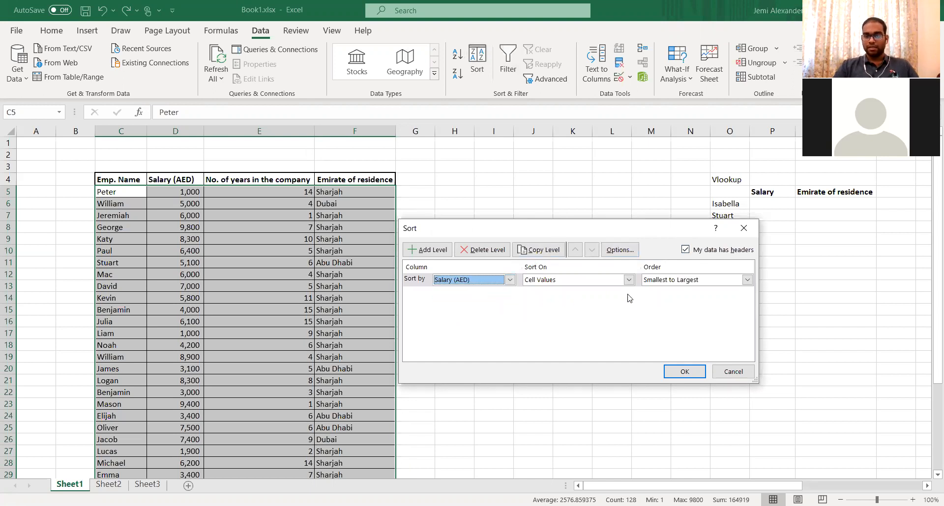
left_click(681, 375)
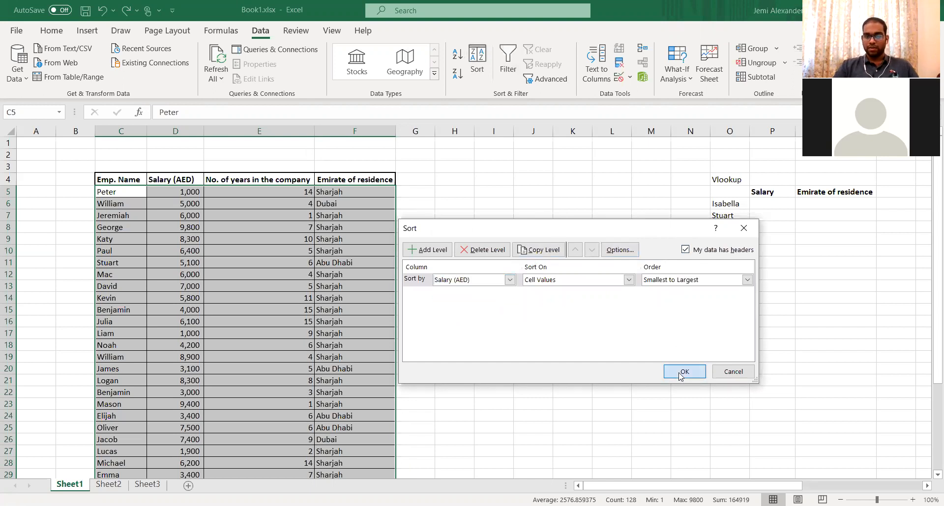
left_click(214, 193)
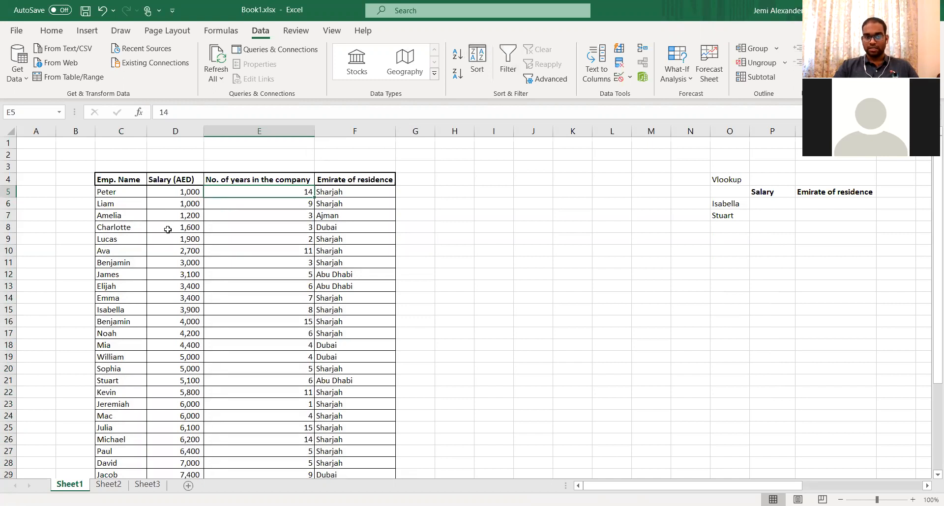
scroll(168, 230, "down", 6)
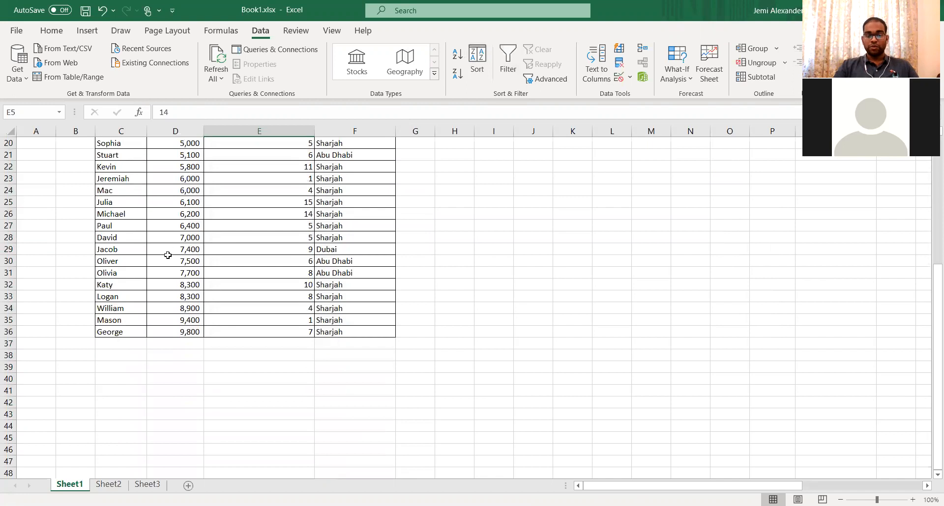
left_click(160, 328)
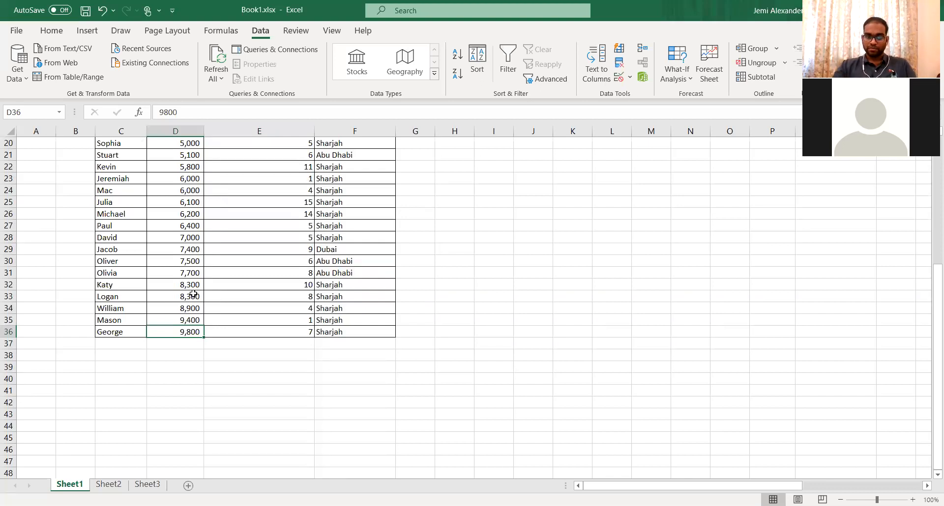
key("ctrl+z")
scroll(193, 294, "up", 2)
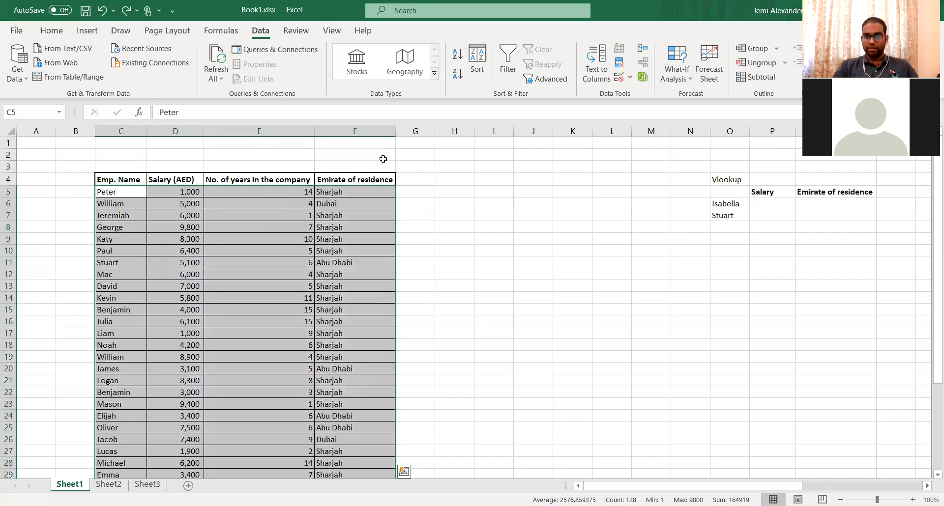
- Sort the table by No. of years in the company from largest to smallest and check the first rows
left_click(470, 81)
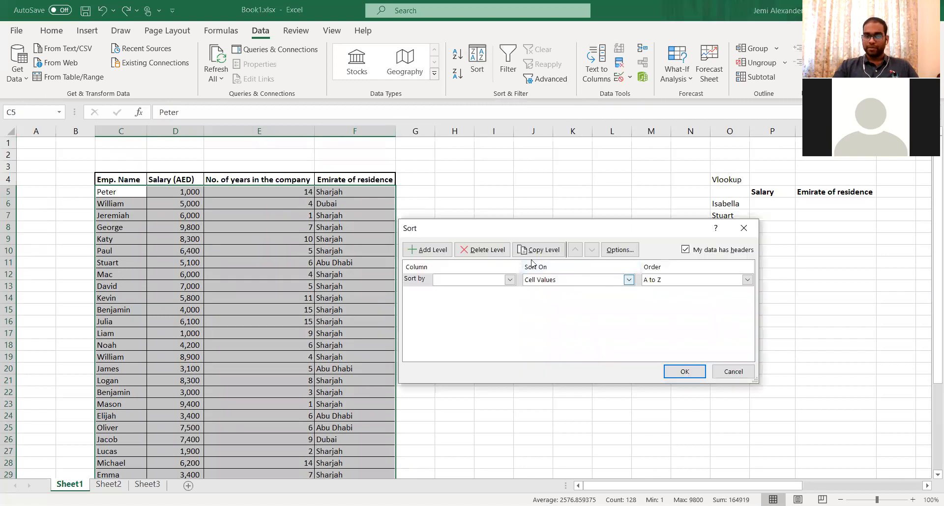
left_click(462, 280)
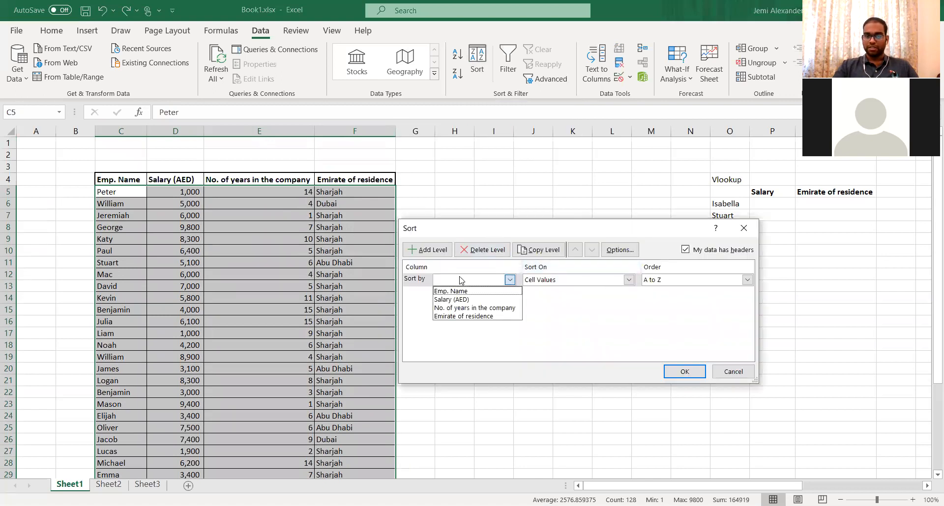
left_click(465, 308)
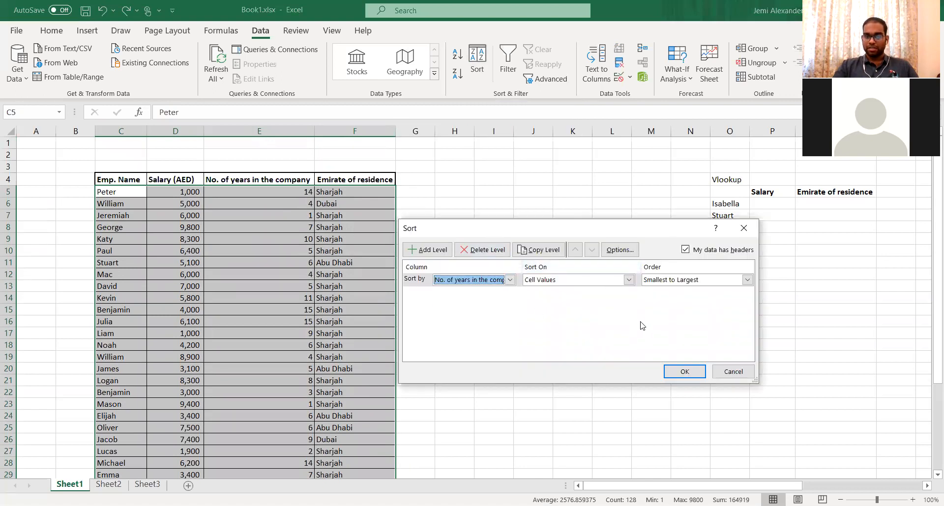
left_click(680, 280)
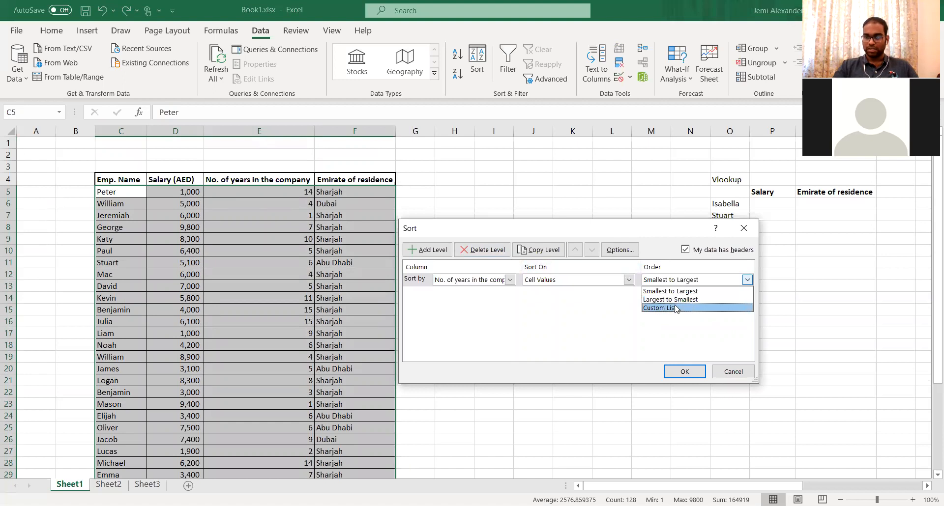
left_click(676, 299)
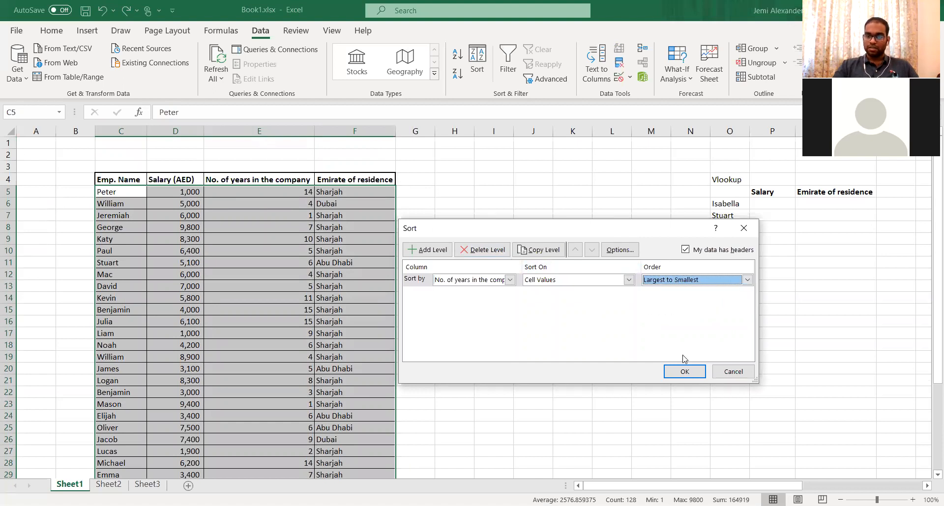
left_click(685, 372)
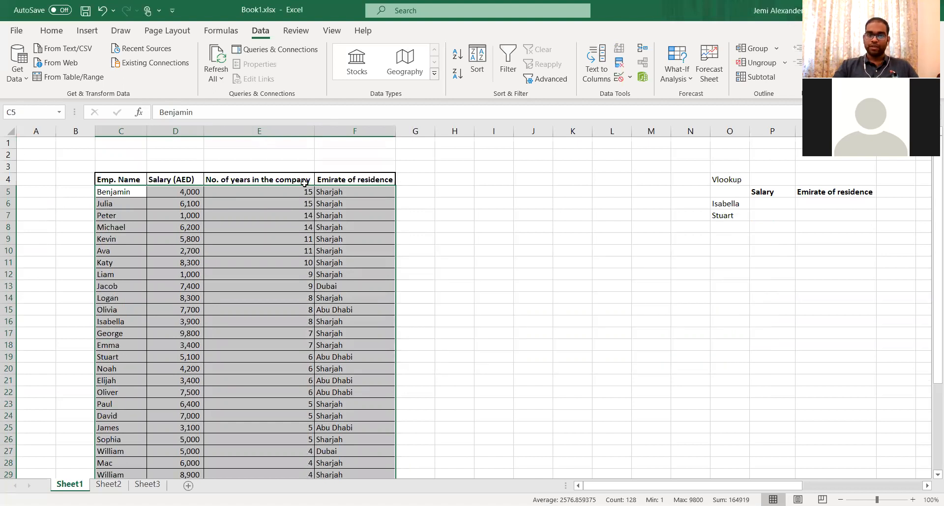
left_click(280, 195)
left_click_drag(280, 194, 118, 250)
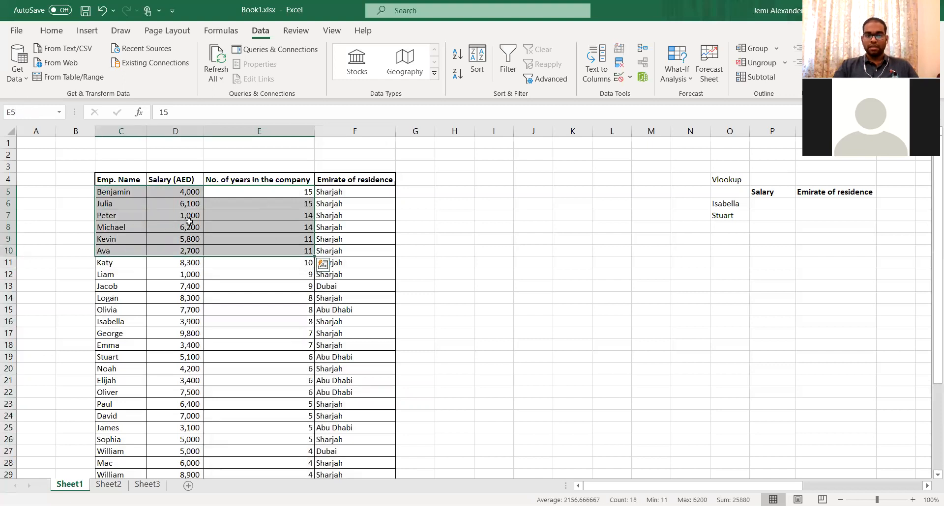
left_click(259, 192)
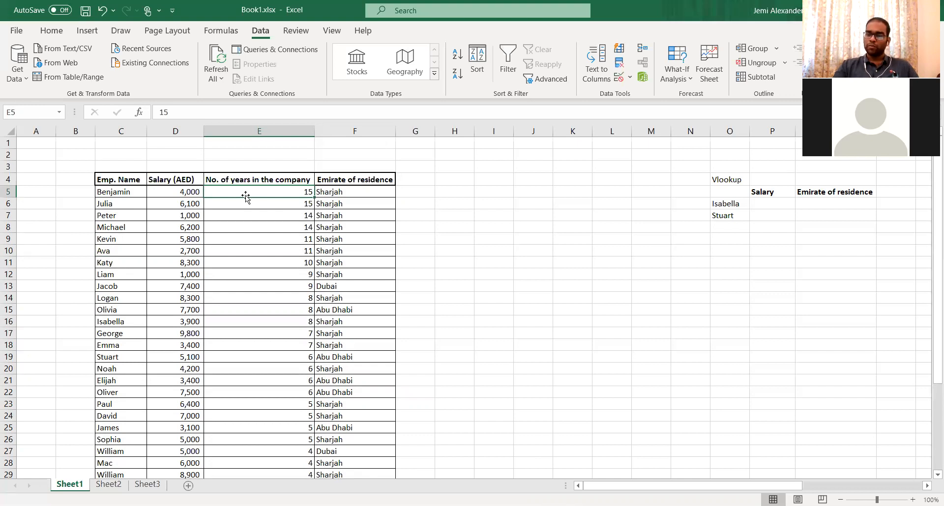
- Review the sorted rows down to the end of the employee table and undo the No. of years in the company sort
scroll(246, 197, "down", 4)
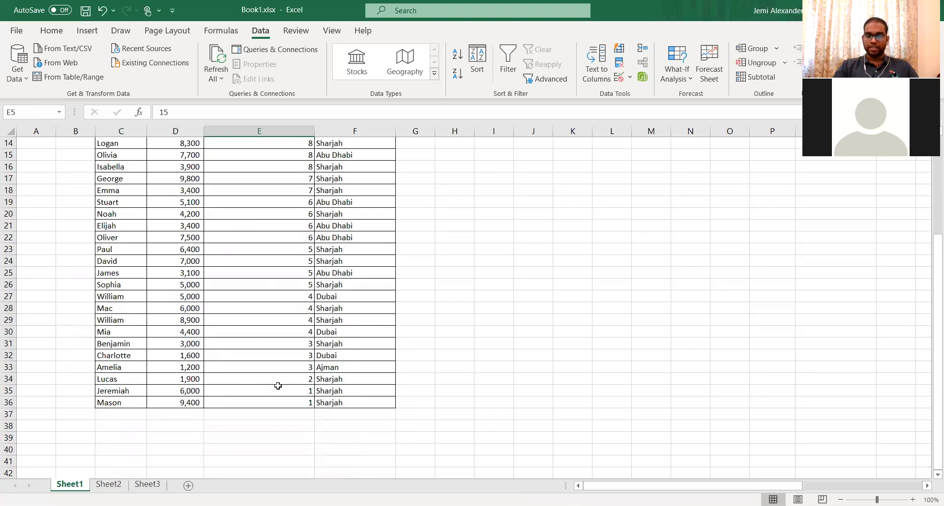
scroll(268, 306, "up", 5)
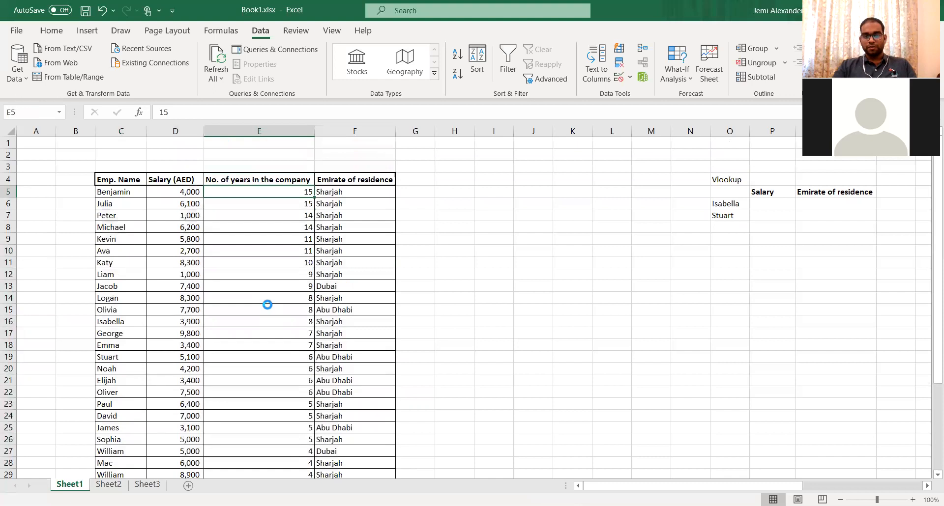
key("ctrl+z")
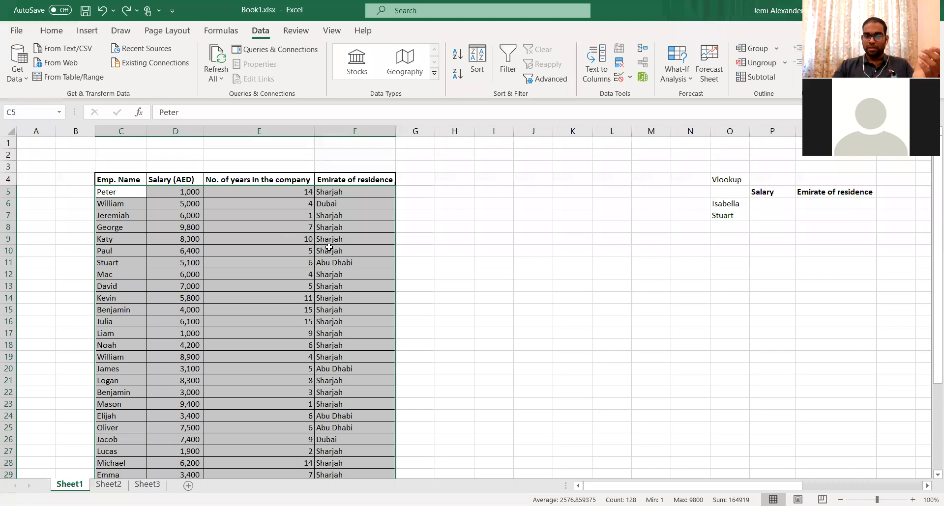
scroll(329, 248, "down", 3)
scroll(328, 248, "up", 3)
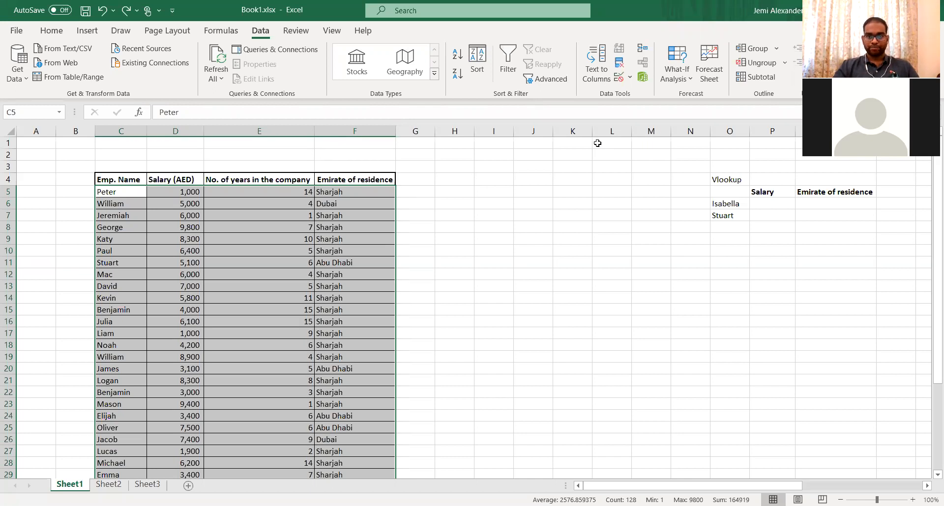
- Sort the whole employee table by Emirate of residence, then by Emp. Name, both on cell values from A to Z
left_click(299, 252)
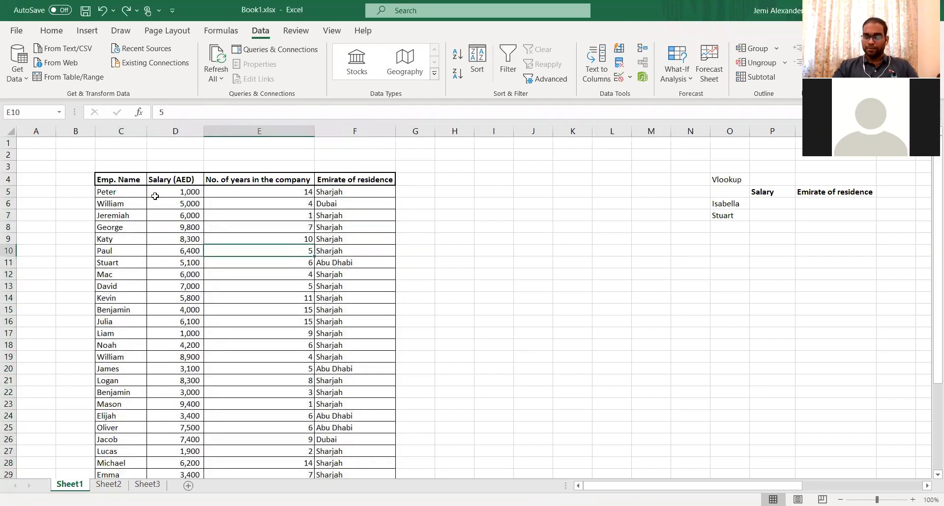
left_click(121, 193)
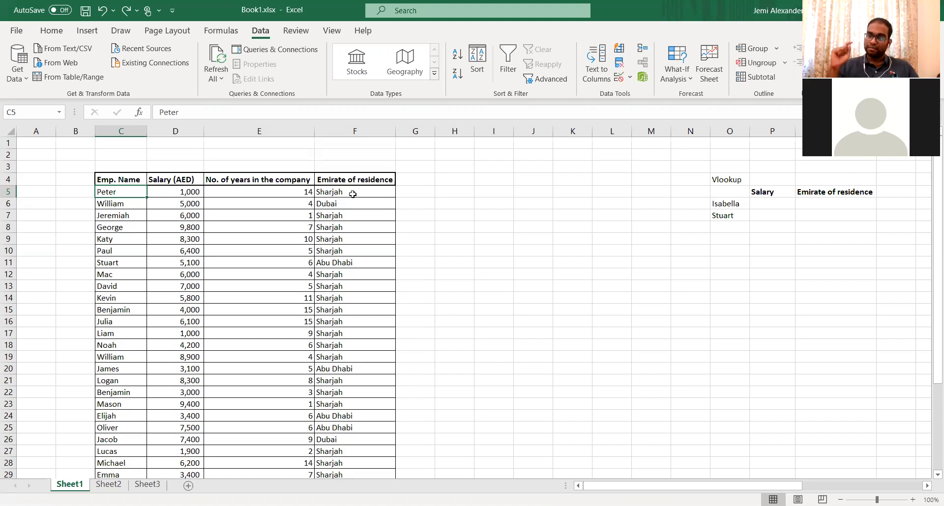
left_click(352, 194)
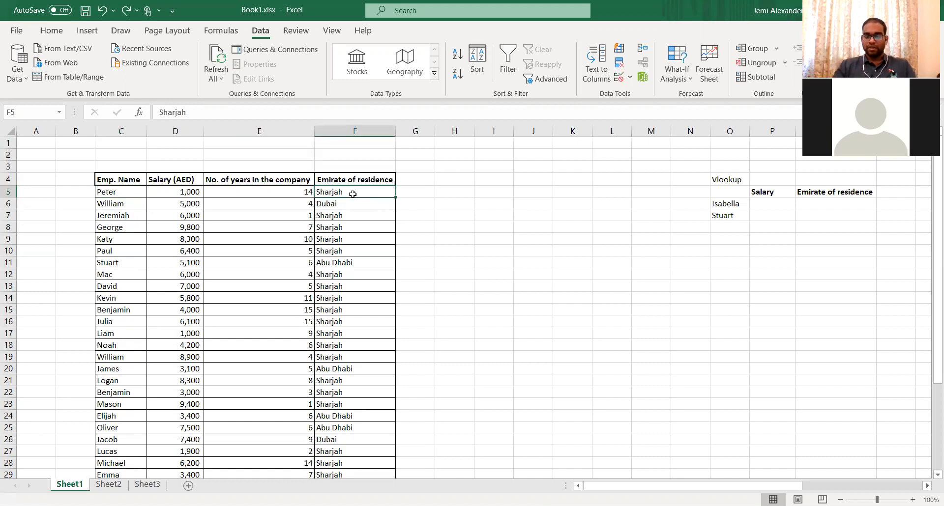
key("ctrl+a")
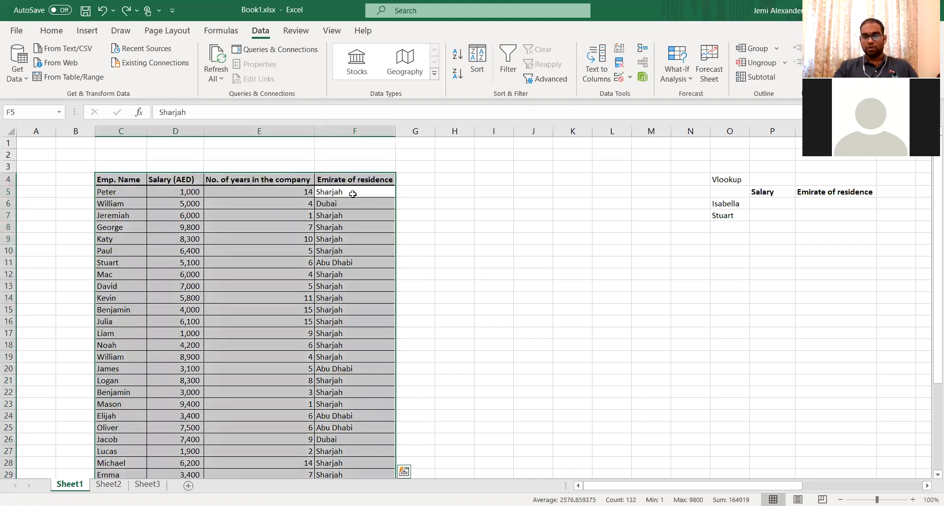
left_click(473, 74)
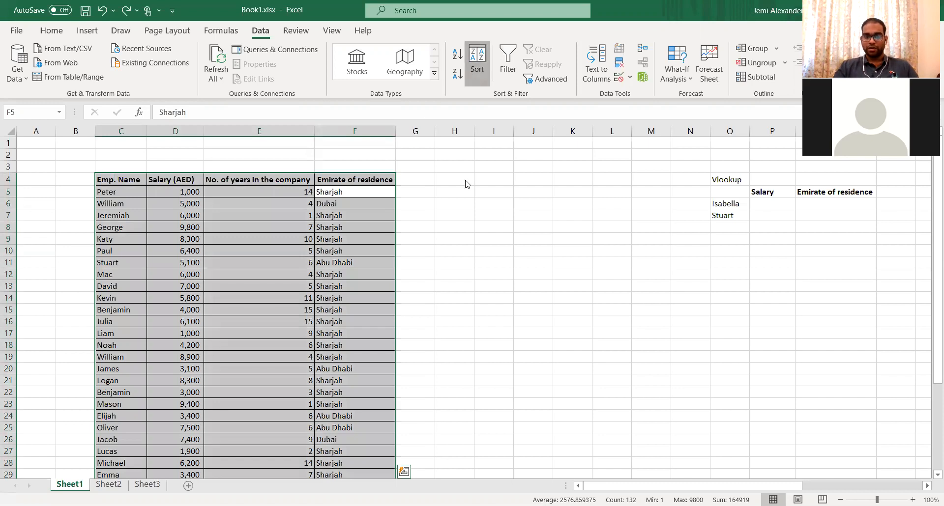
left_click(490, 280)
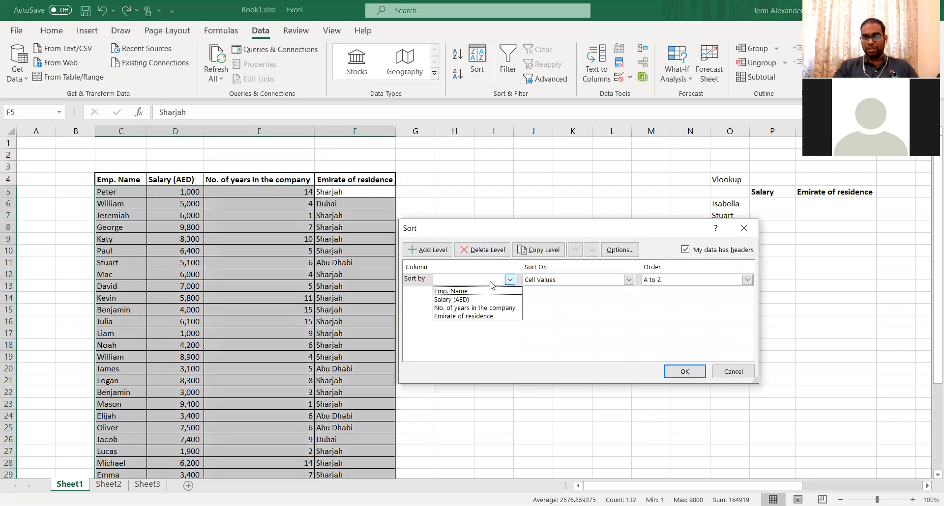
left_click(492, 317)
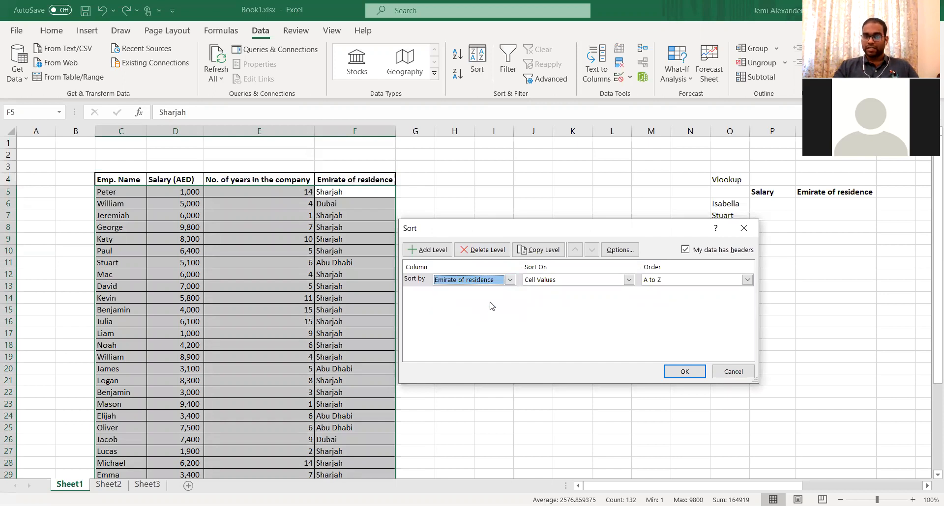
left_click(439, 250)
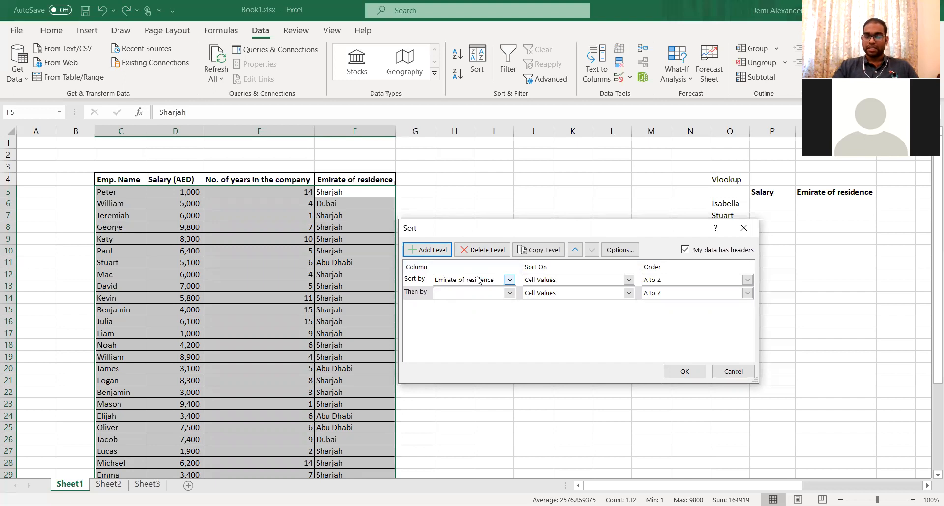
left_click(511, 294)
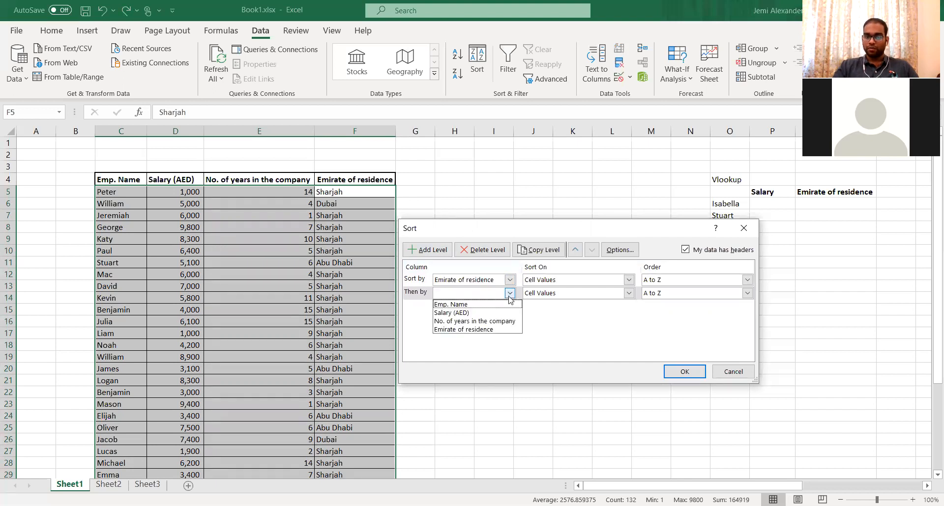
left_click(506, 303)
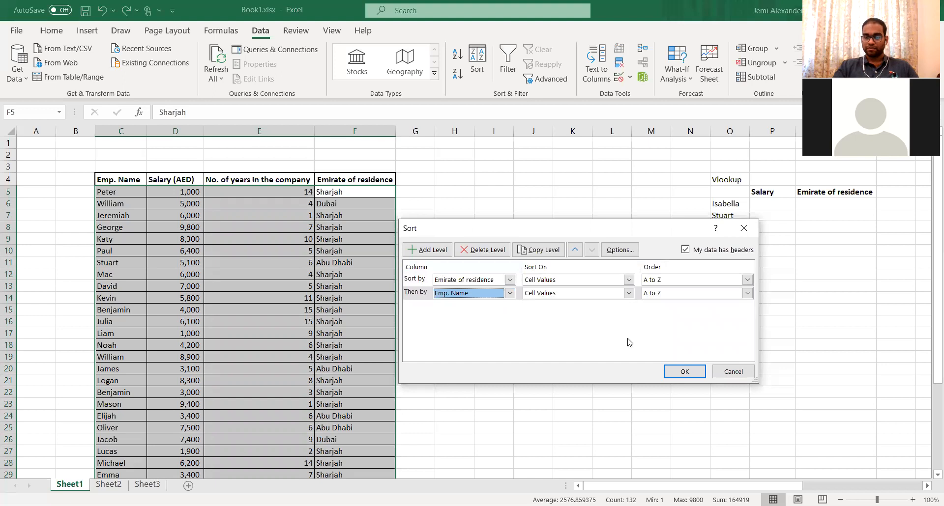
left_click(674, 374)
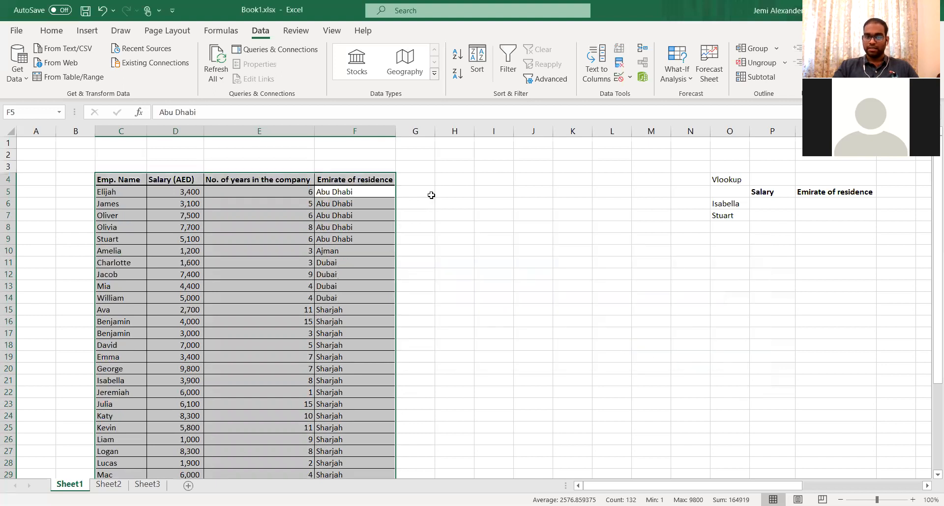
left_click(421, 191)
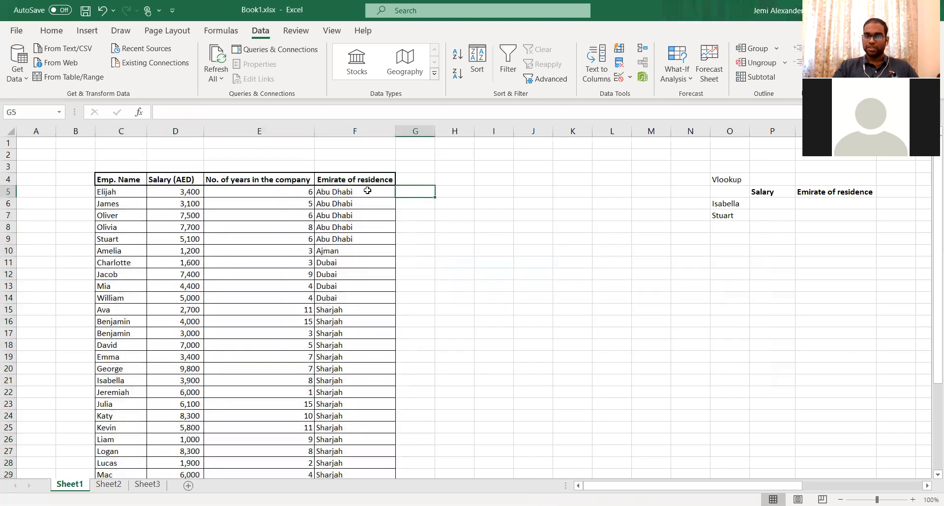
- Select the Abu Dhabi rows and the Sharjah rows in turn and examine the order of the names within each emirate
left_click_drag(367, 190, 132, 239)
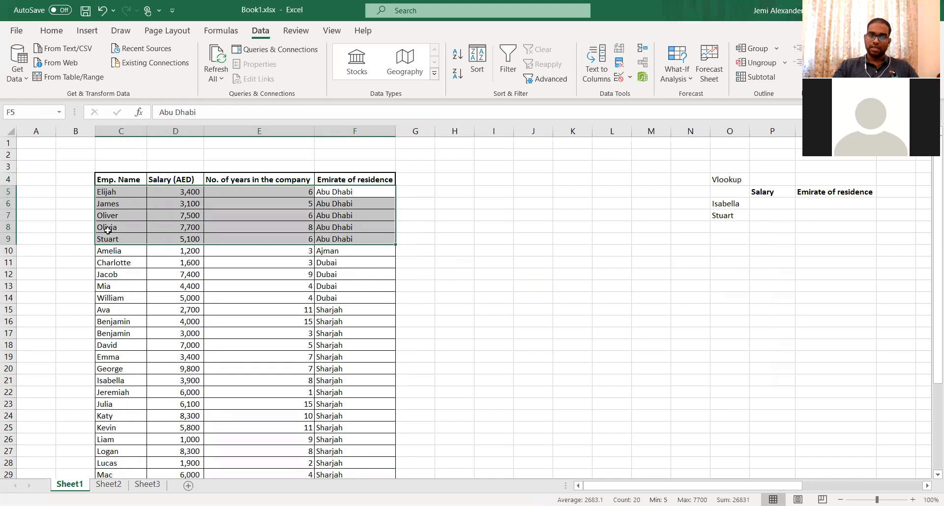
left_click(364, 308)
key("shift+Down")
key("shift+Down")
key("shift+Down")
key("shift+Down")
key("shift+Down")
key("shift+Down")
key("shift+Down")
key("shift+Down")
key("shift+Down")
key("shift+Down")
key("shift+Down")
key("shift+Down")
key("shift+Down")
key("shift+Down")
key("shift+Down")
key("shift+Down")
key("shift+Down")
key("shift+Down")
key("shift+Down")
key("shift+Down")
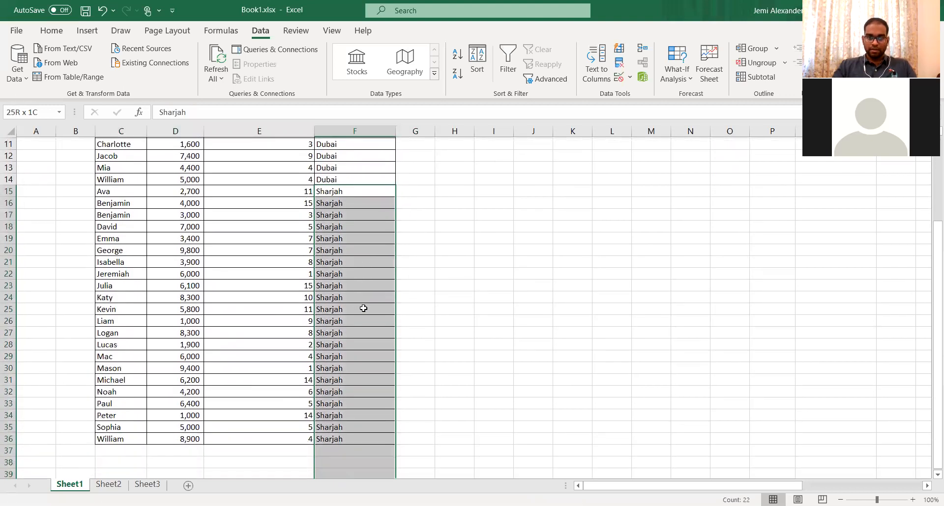
key("shift+Left")
key("shift+Left")
key("shift+Left")
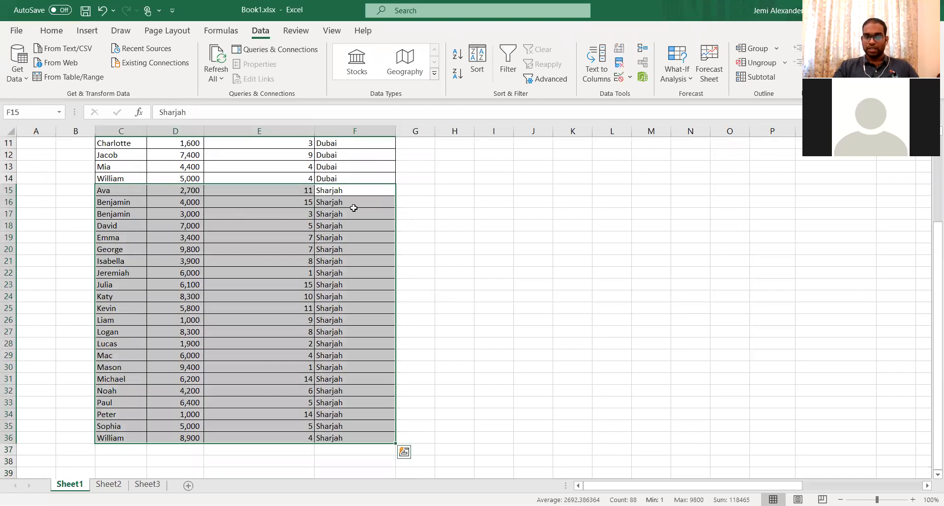
scroll(353, 208, "up", 4)
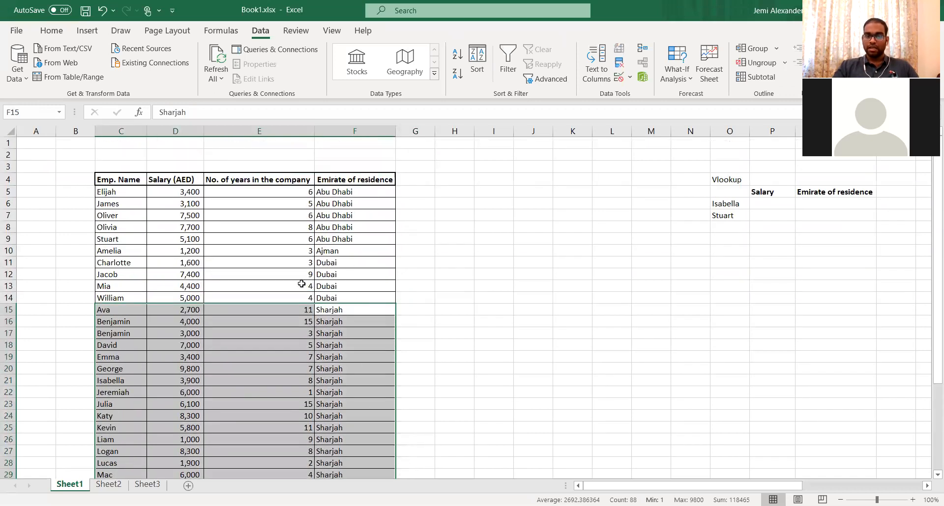
scroll(193, 371, "down", 2)
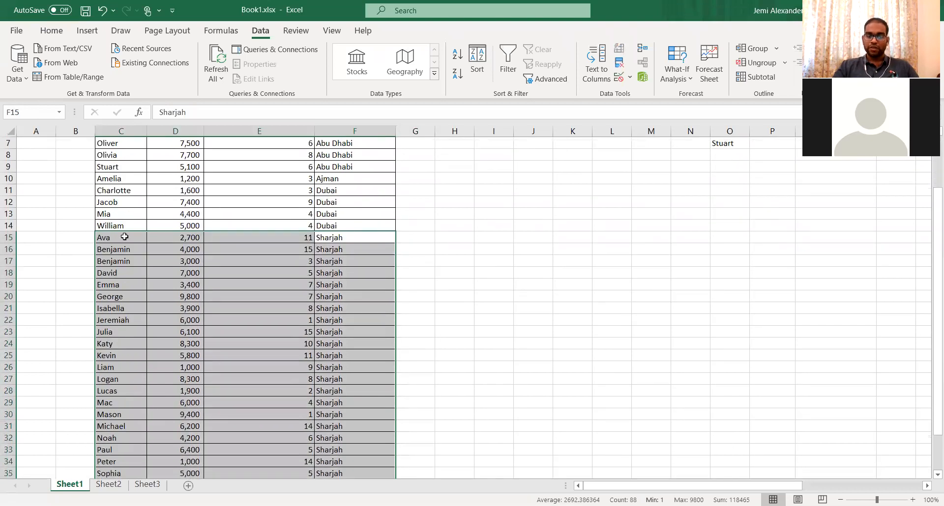
scroll(160, 277, "down", 1)
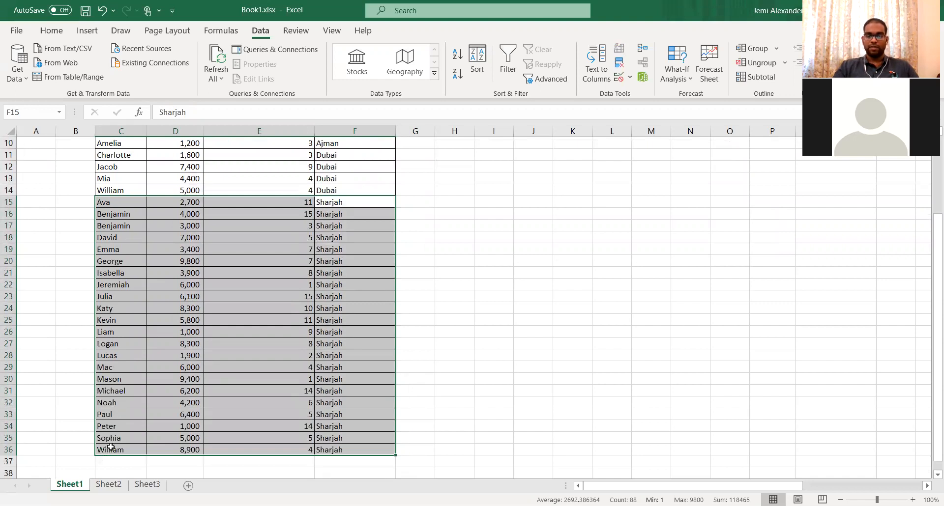
left_click(317, 342)
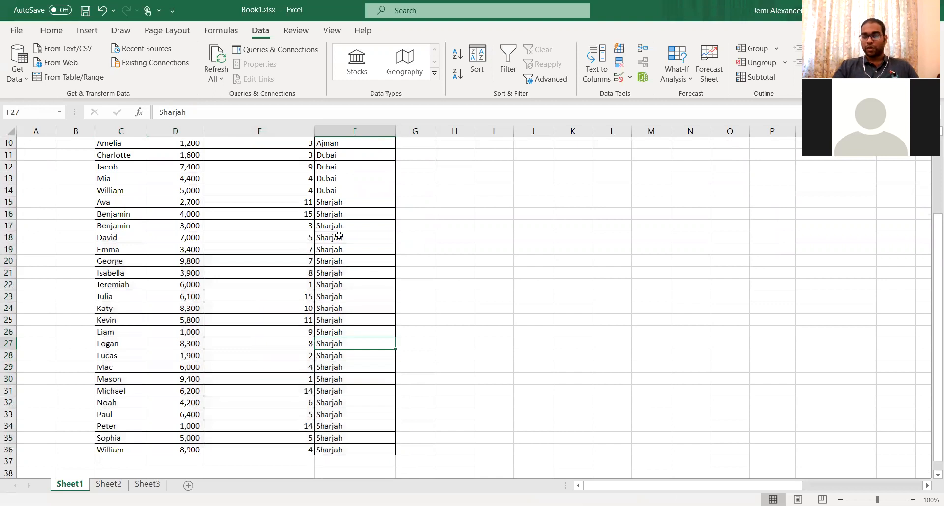
- Remove the Emp. Name level in the Sort settings and close them without applying the change
left_click(477, 64)
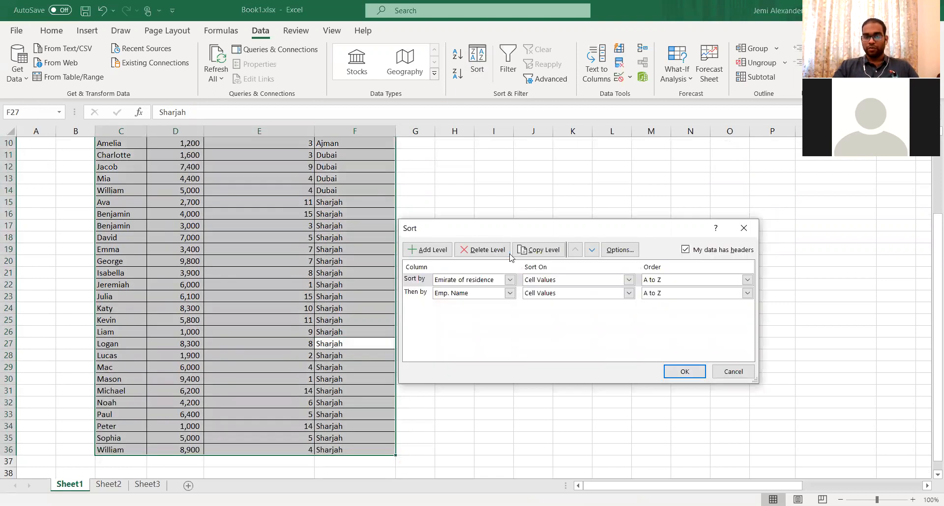
left_click(432, 299)
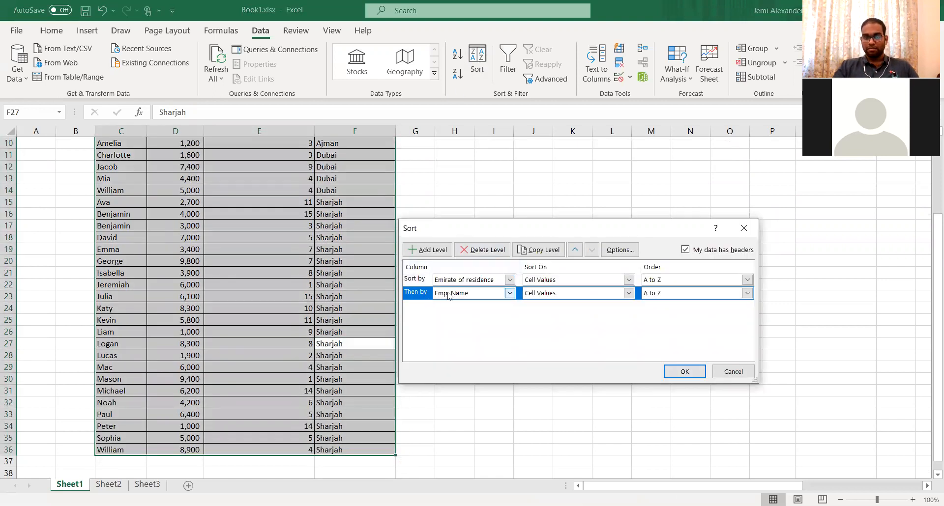
left_click(466, 251)
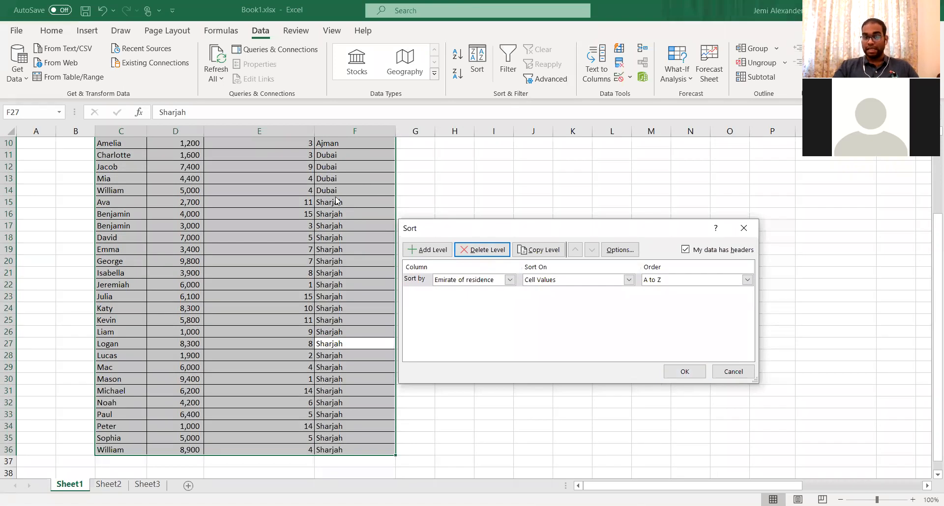
left_click(744, 228)
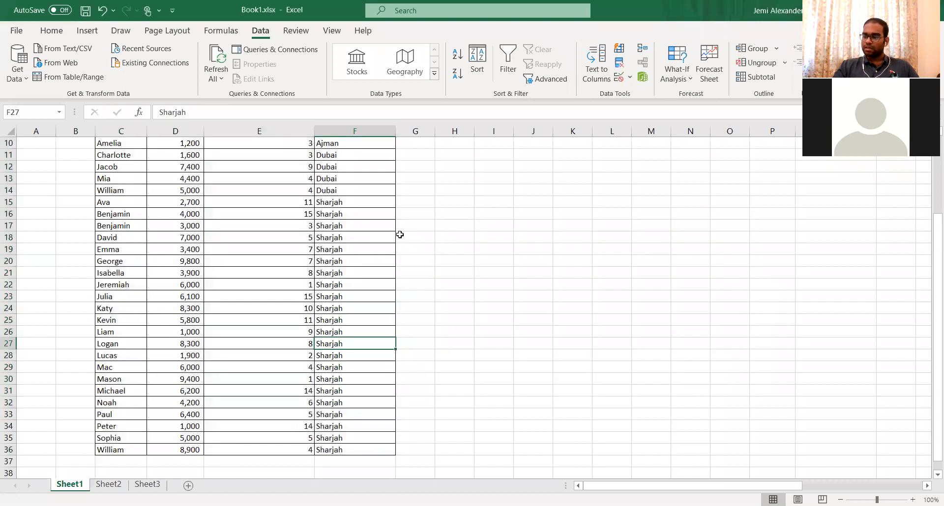
left_click(256, 205)
key("ctrl+Up")
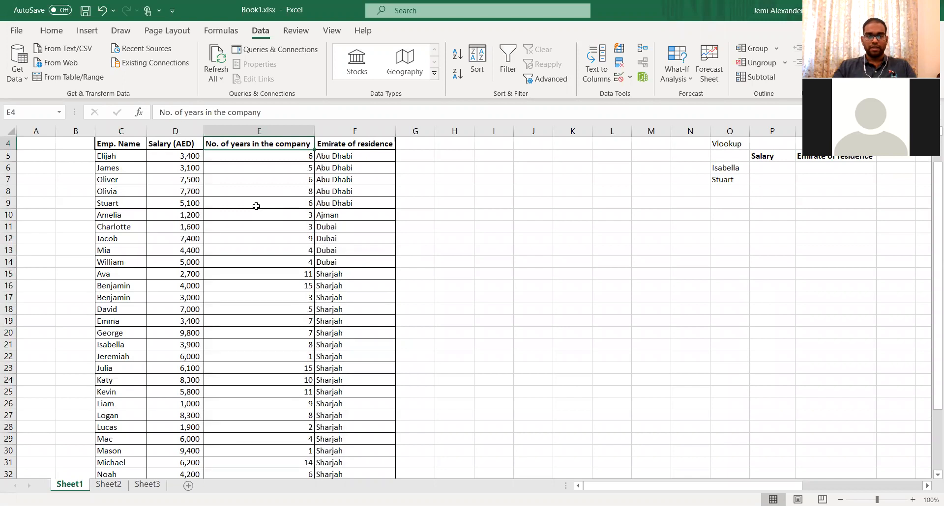
key("Left")
key("Down")
key("Down")
key("Down")
key("Down")
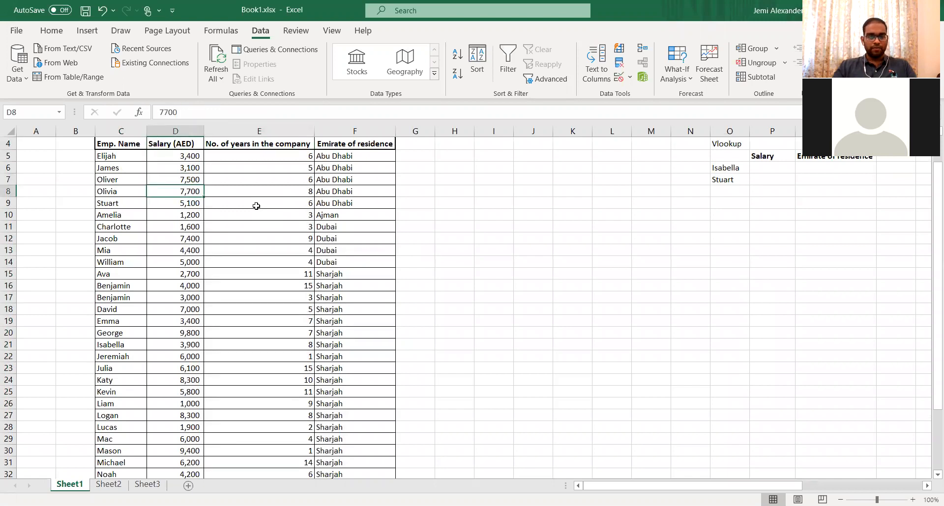
key("Left")
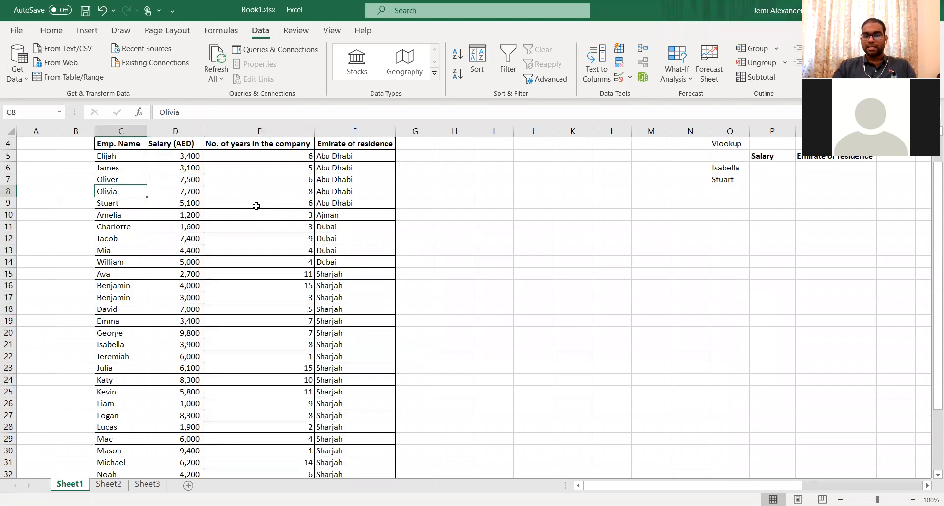
key("Right")
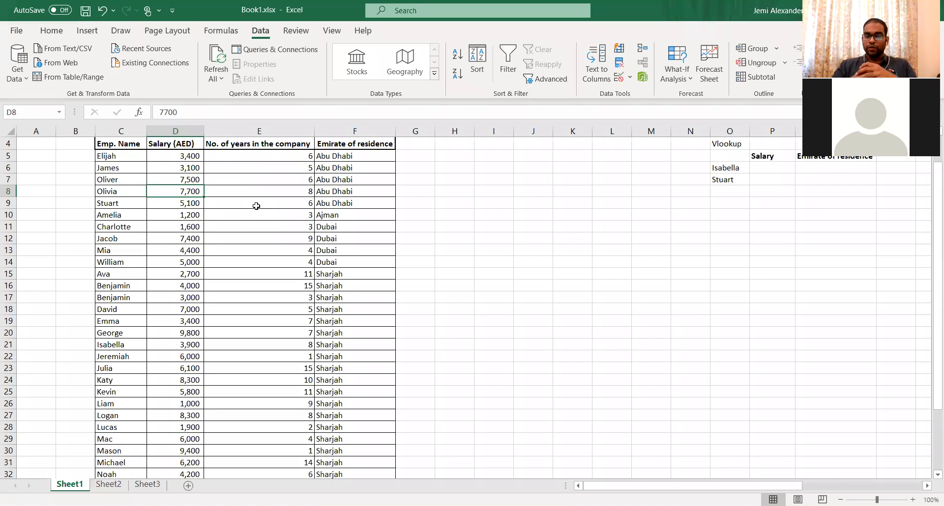
key("Up")
key("Up")
key("Up")
key("Up")
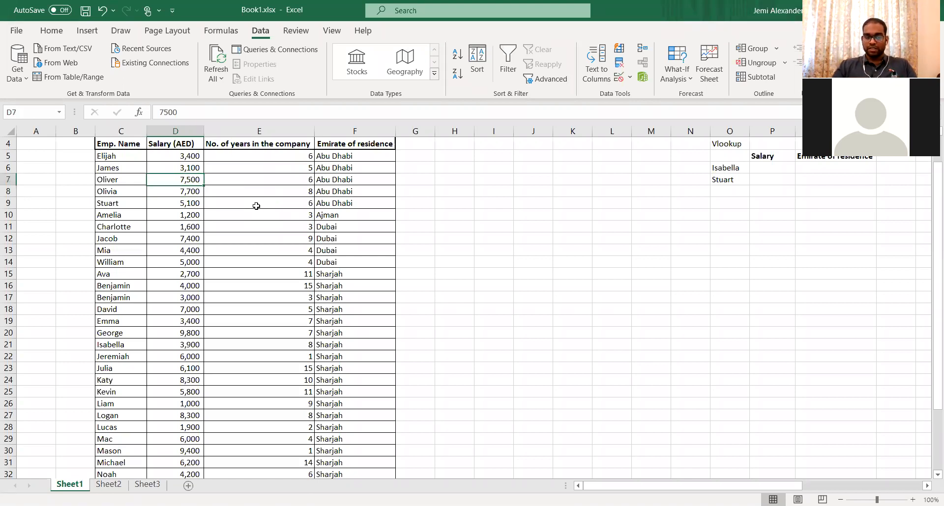
- Highlight the top 5 values of the whole employee table with Light Red Fill with Dark Red Text through conditional formatting
scroll(256, 206, "up", 1)
key("Down")
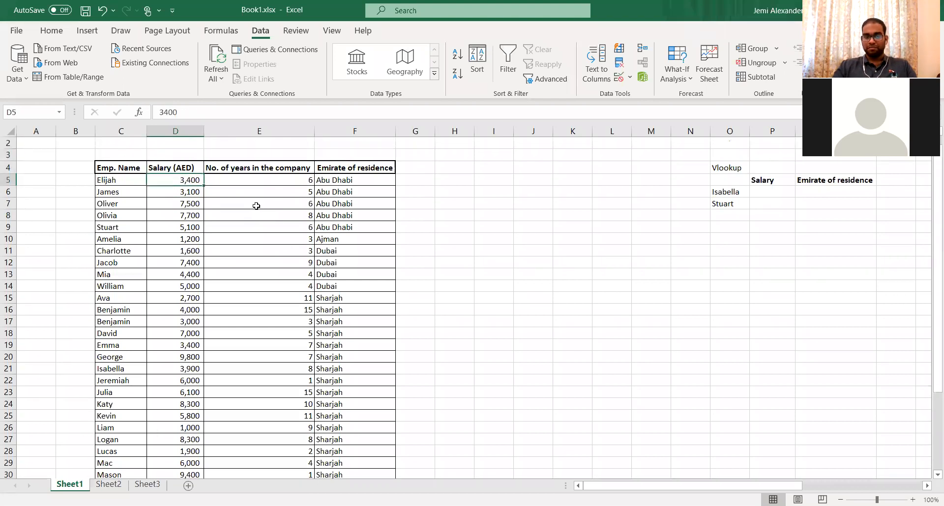
key("ctrl+a")
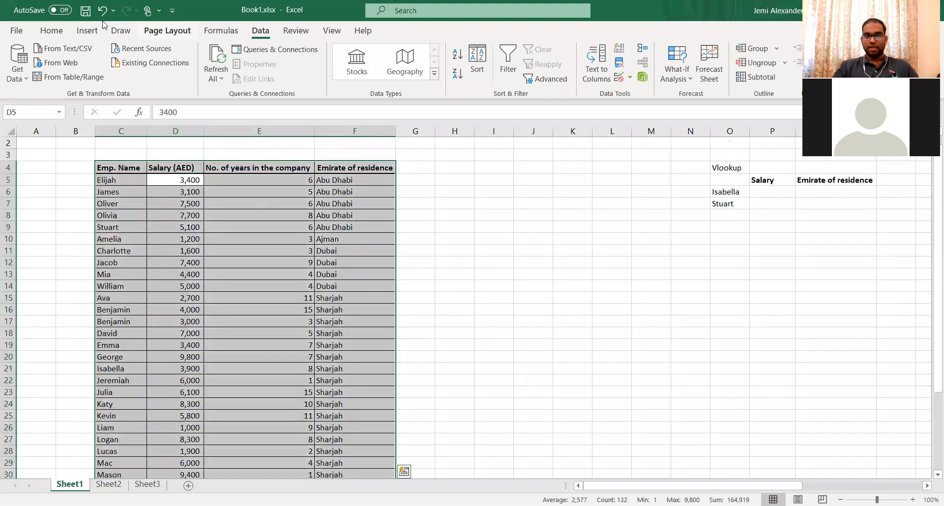
left_click(51, 30)
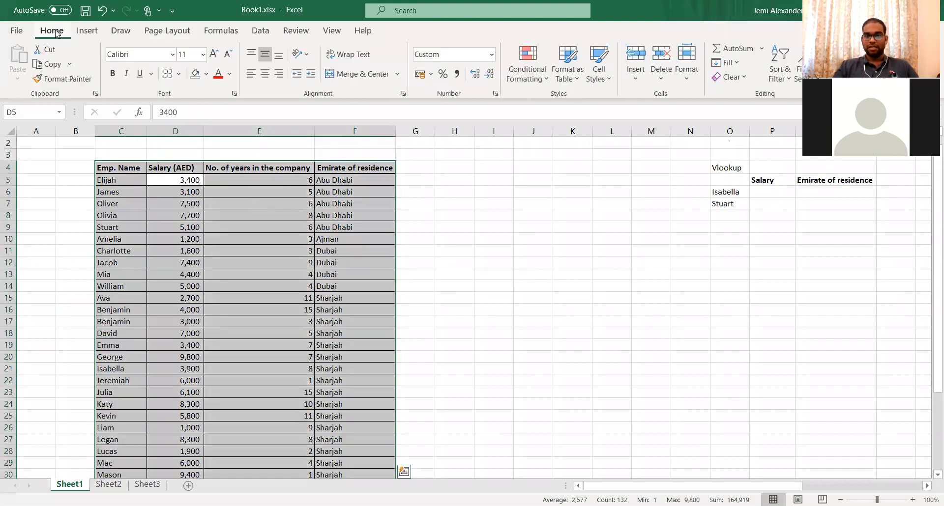
left_click(512, 73)
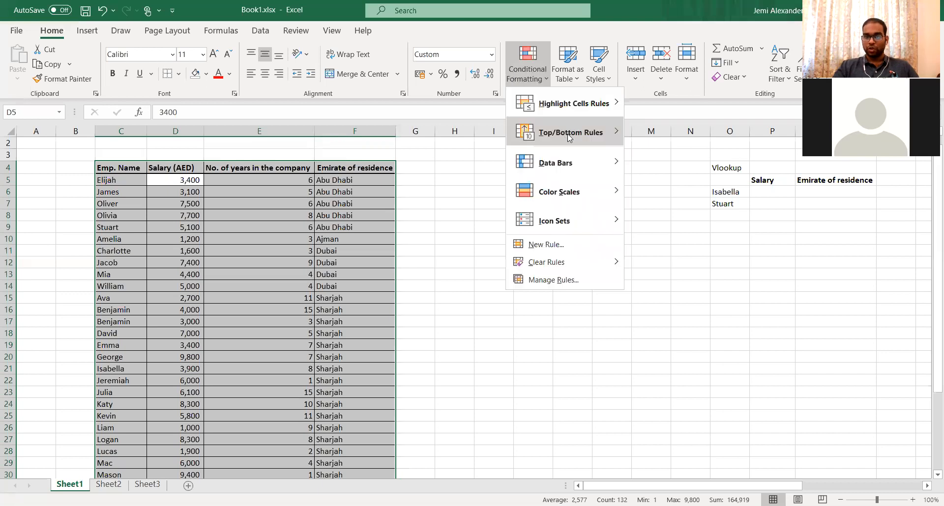
mouse_move(569, 137)
left_click(663, 140)
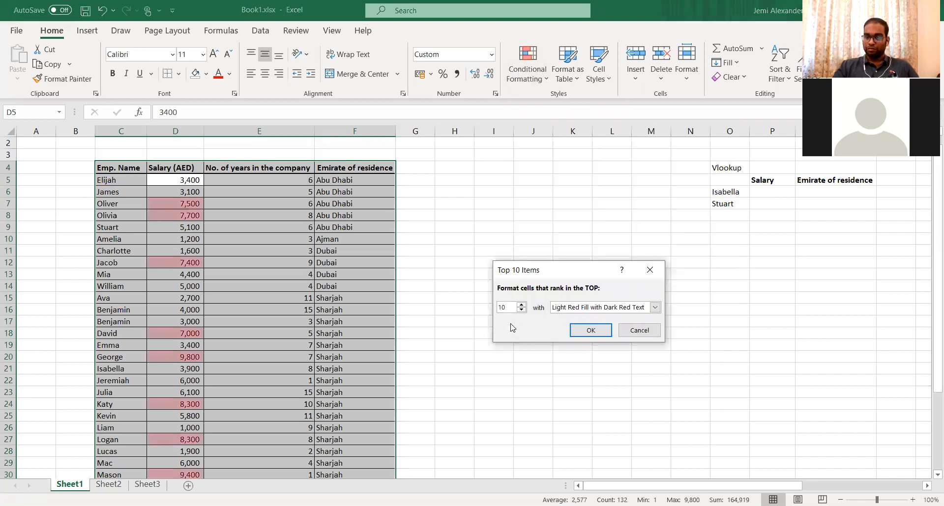
type("5")
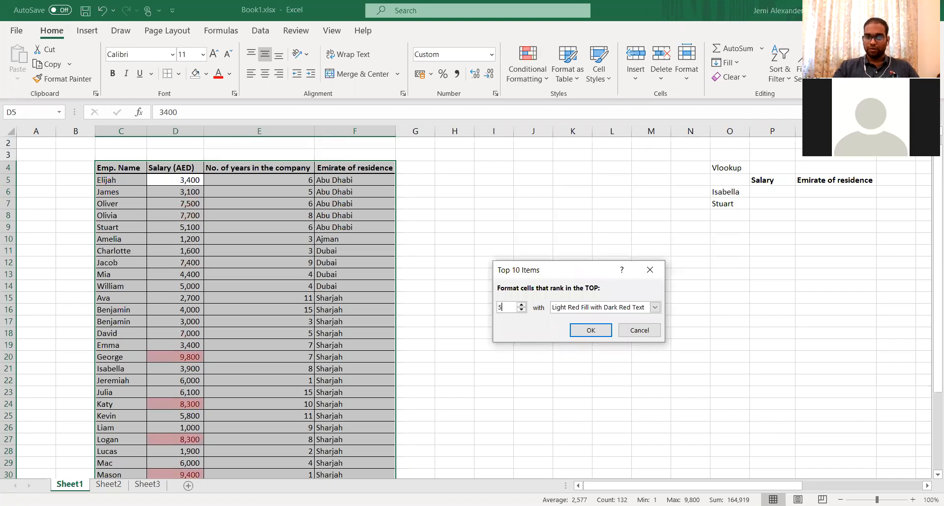
left_click(590, 331)
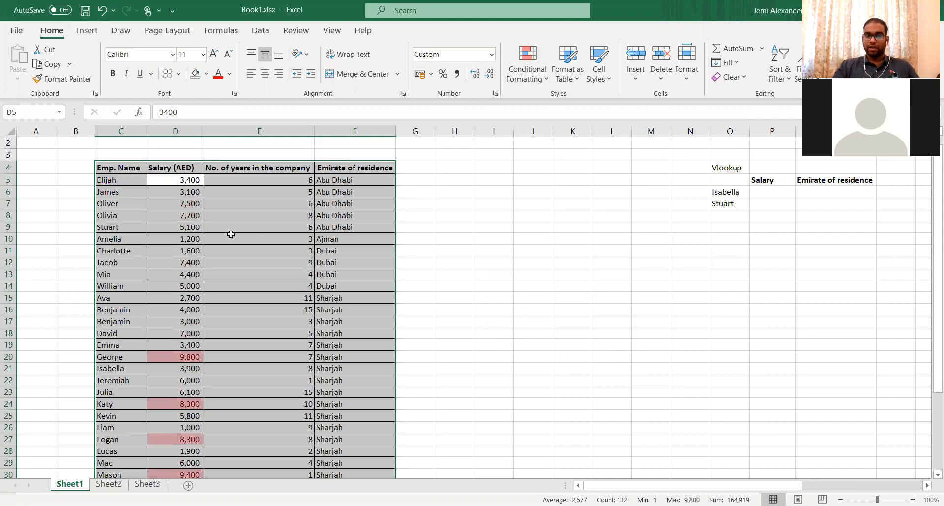
left_click(230, 237)
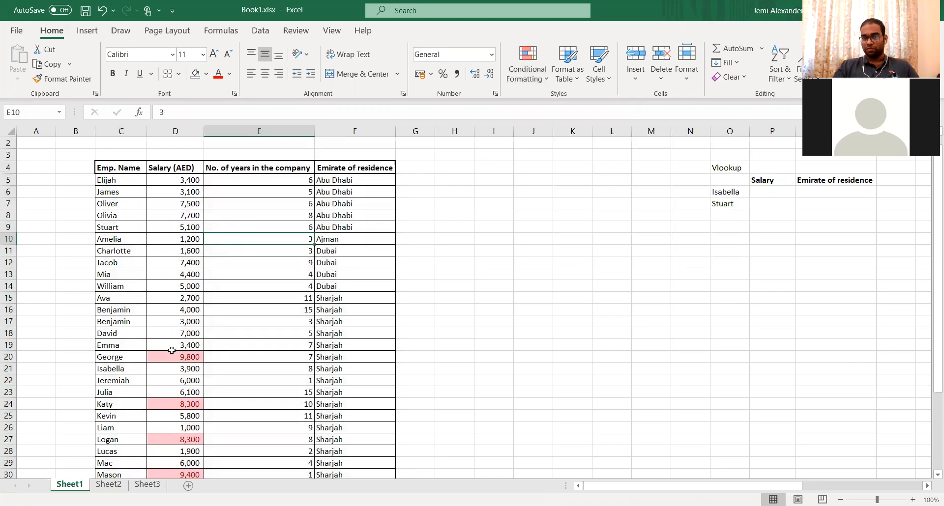
- Open the Sort settings for the whole employee table and delete the Emirate of residence and Emp. Name levels
key("ctrl+a")
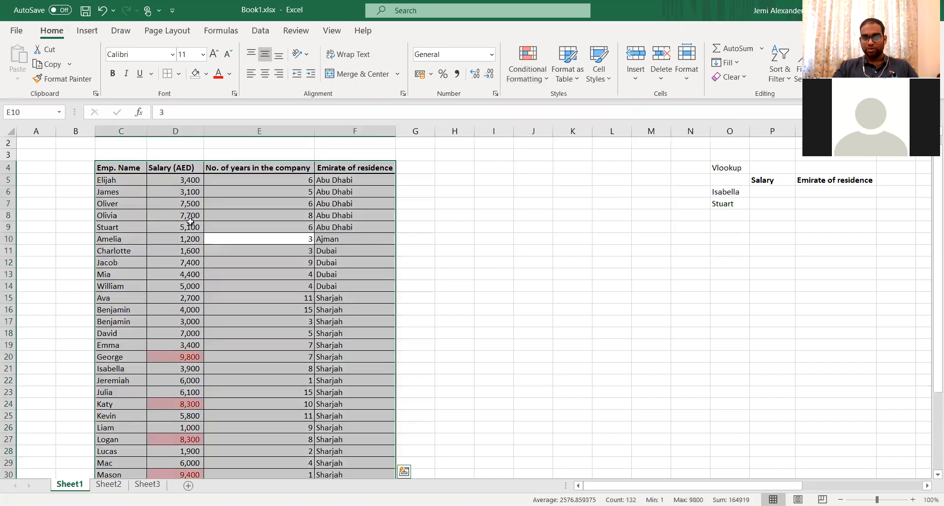
left_click(260, 30)
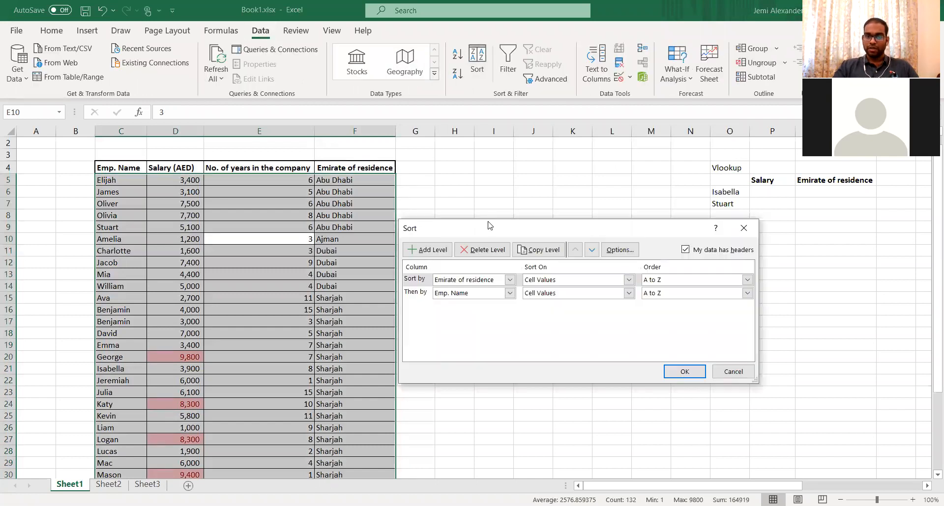
left_click(492, 249)
left_click(492, 249)
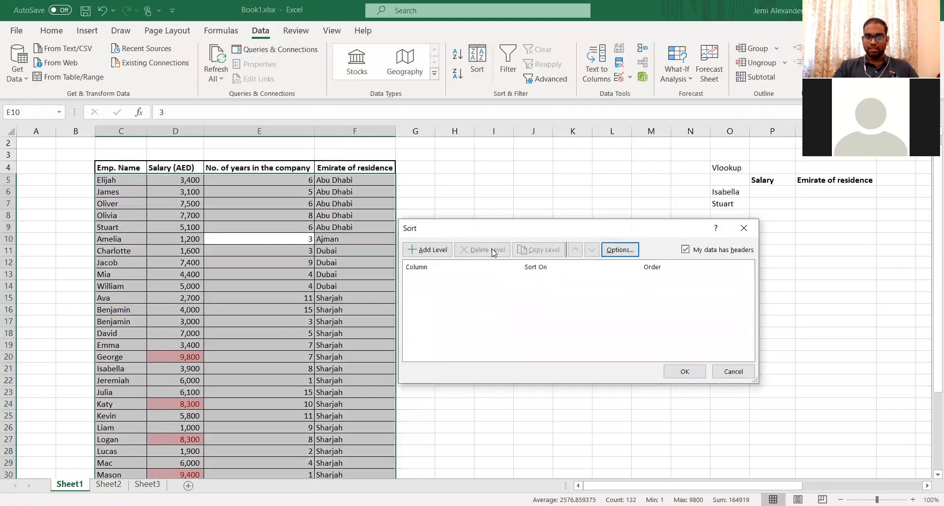
- Sort the employee table by Salary (AED) on cell color, with the light red cells on top
left_click(427, 250)
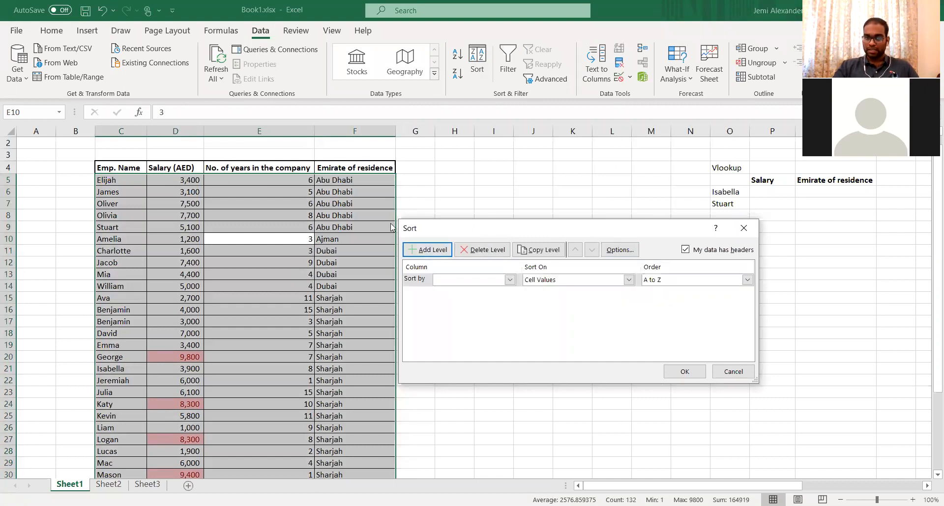
left_click(510, 280)
left_click(494, 297)
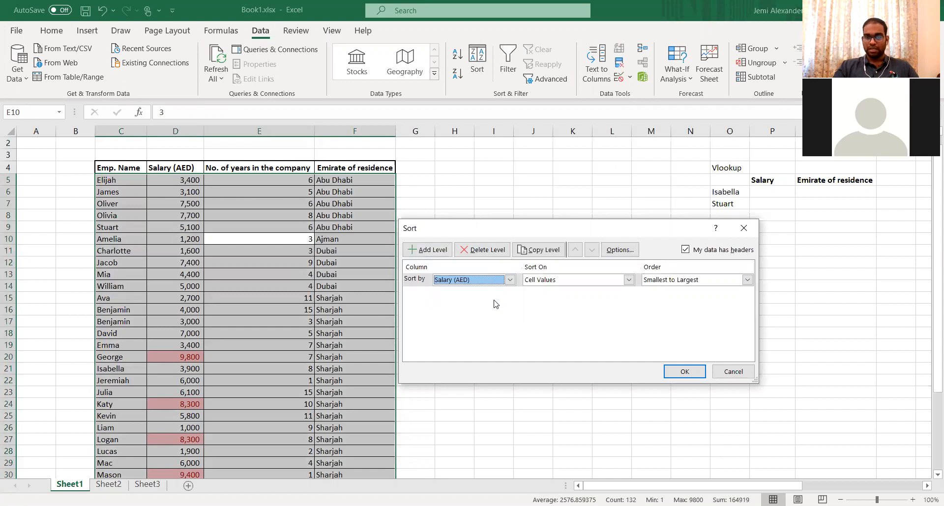
left_click(568, 284)
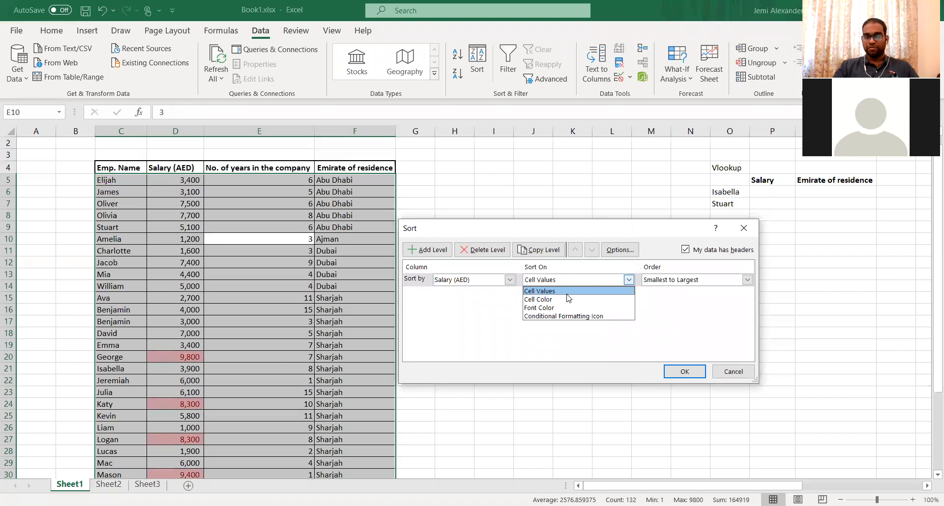
left_click(568, 299)
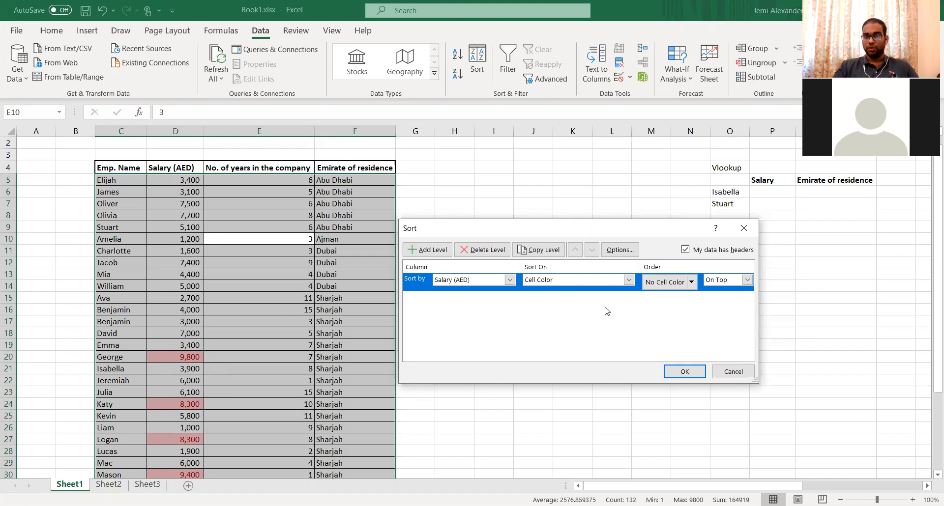
left_click(691, 282)
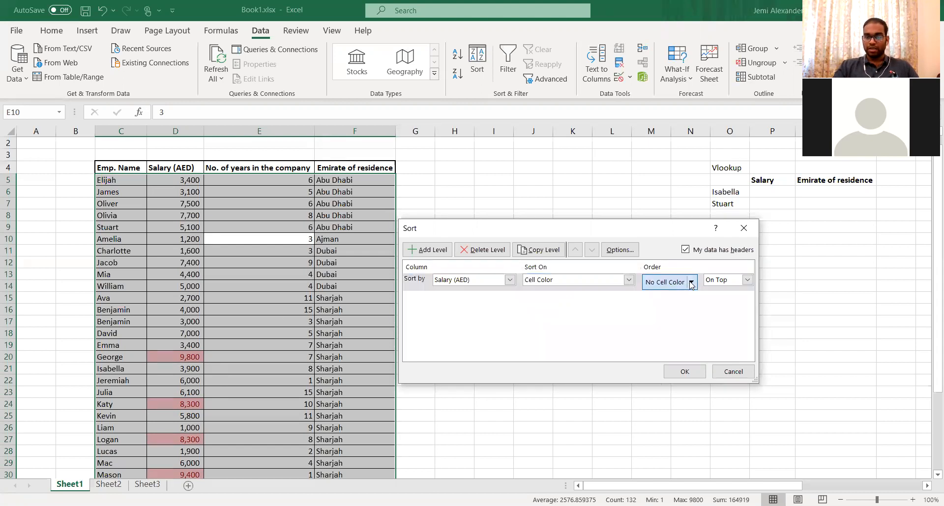
left_click(658, 318)
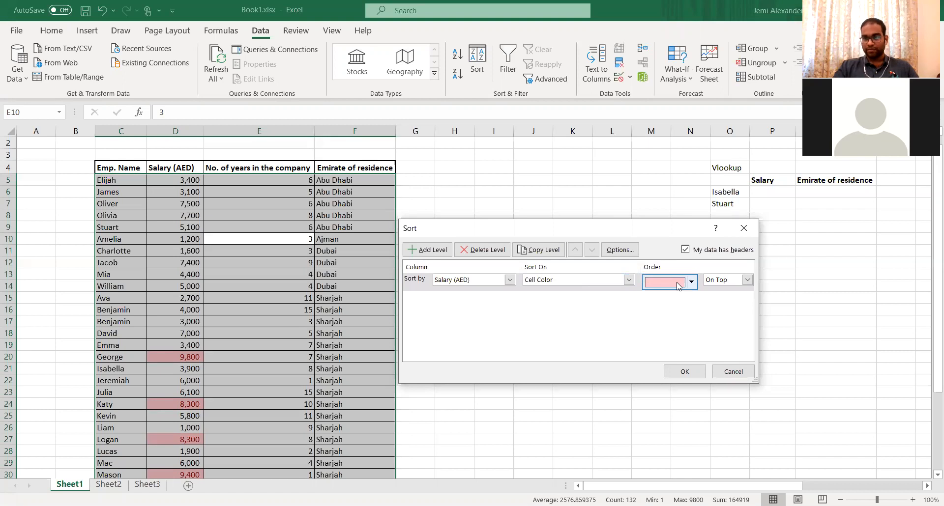
left_click(688, 372)
left_click(464, 229)
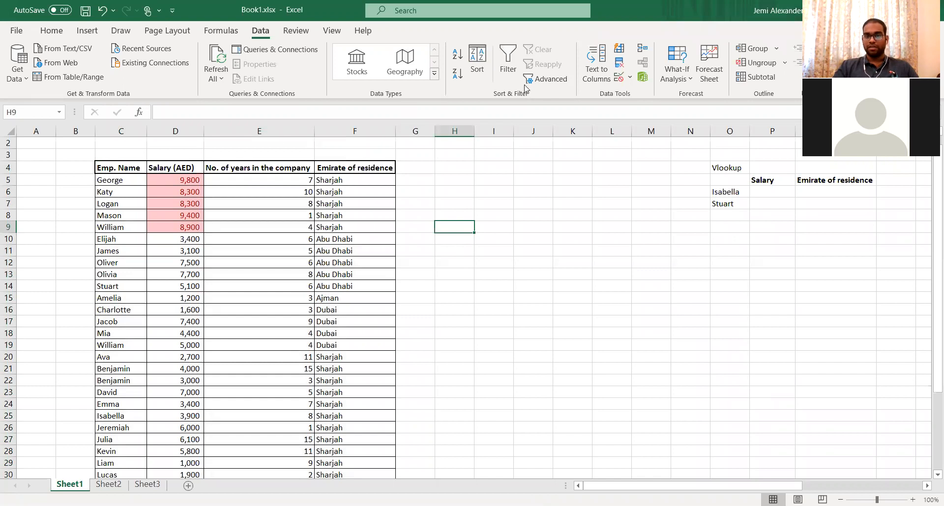
- Clear the conditional formatting rules from the entire sheet
left_click(294, 213)
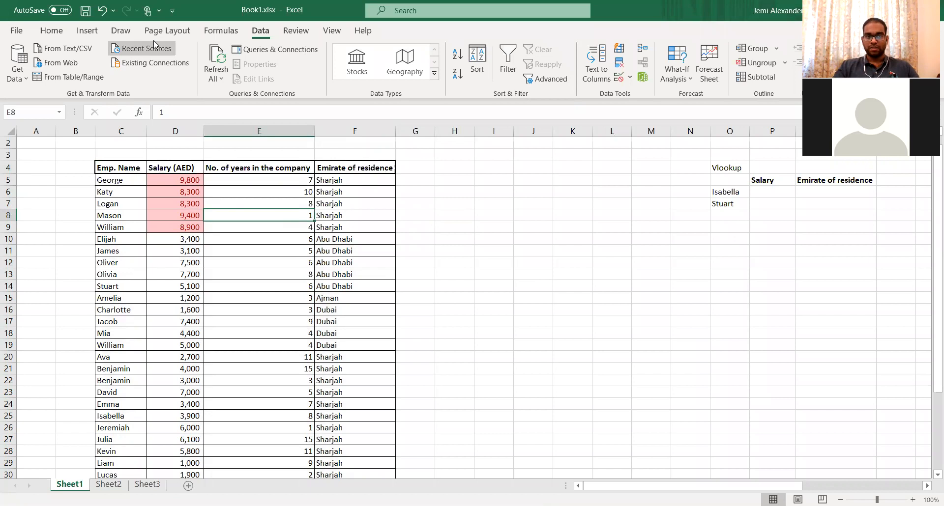
left_click(52, 31)
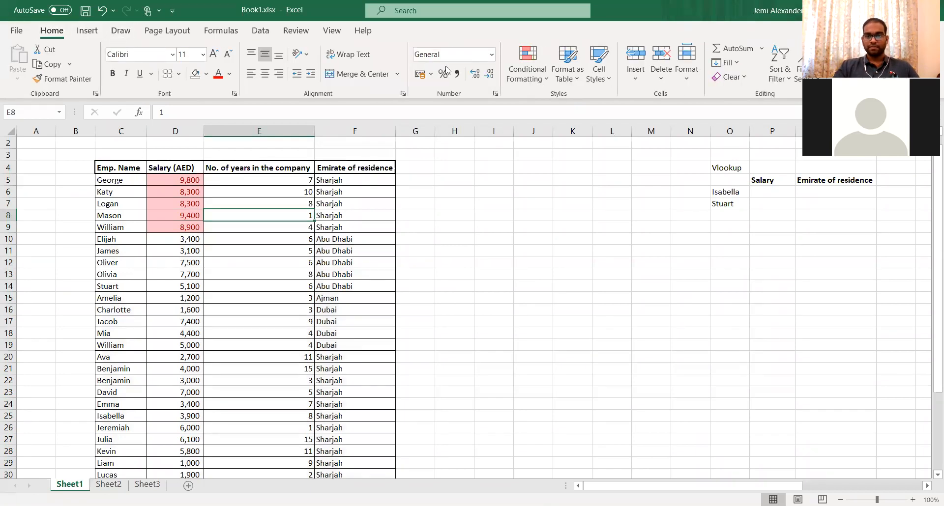
left_click(523, 78)
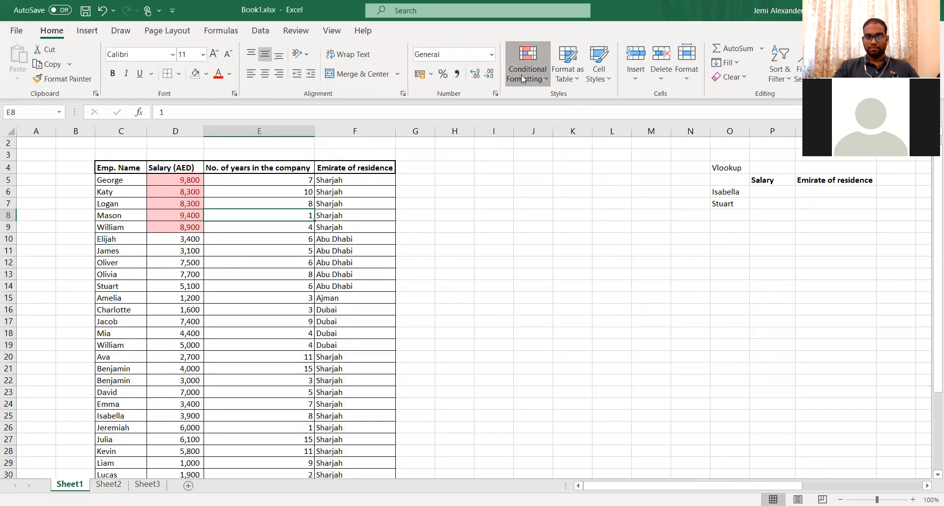
mouse_move(565, 262)
left_click(668, 281)
left_click(427, 237)
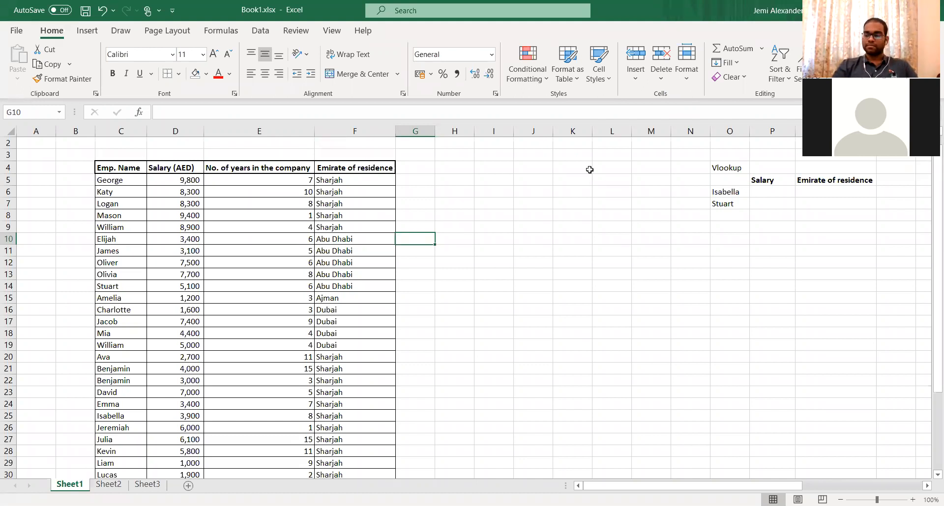
key("alt+Tab")
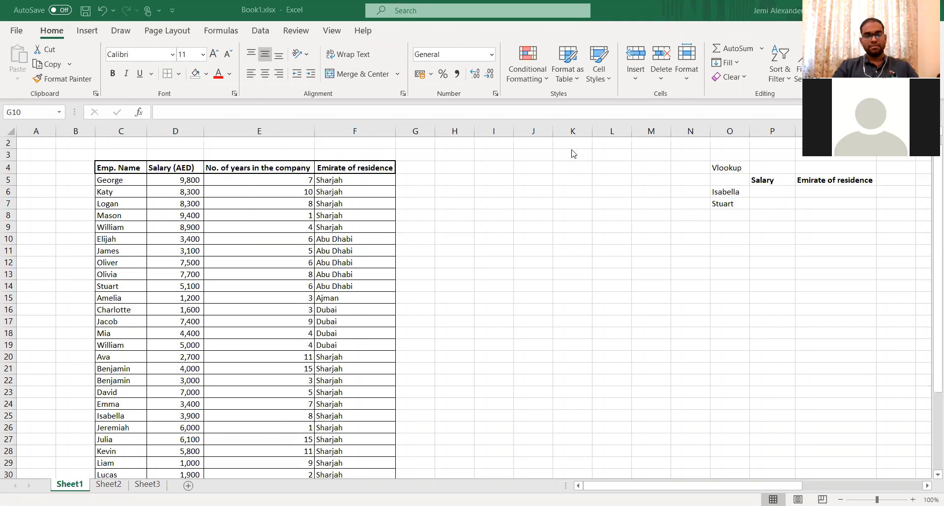
key("alt+Tab")
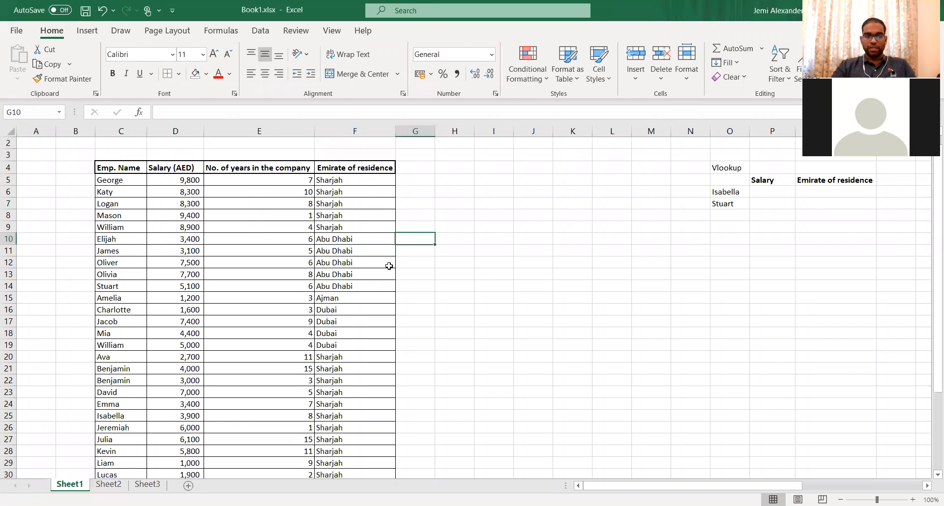
- Turn on filtering for the employee table from a cell inside its data, and switch it off again
left_click(311, 249)
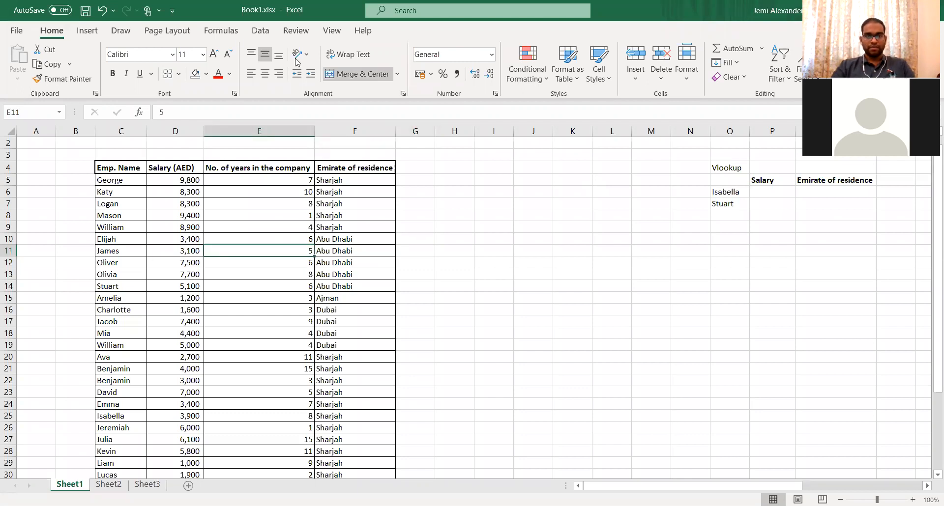
left_click(261, 30)
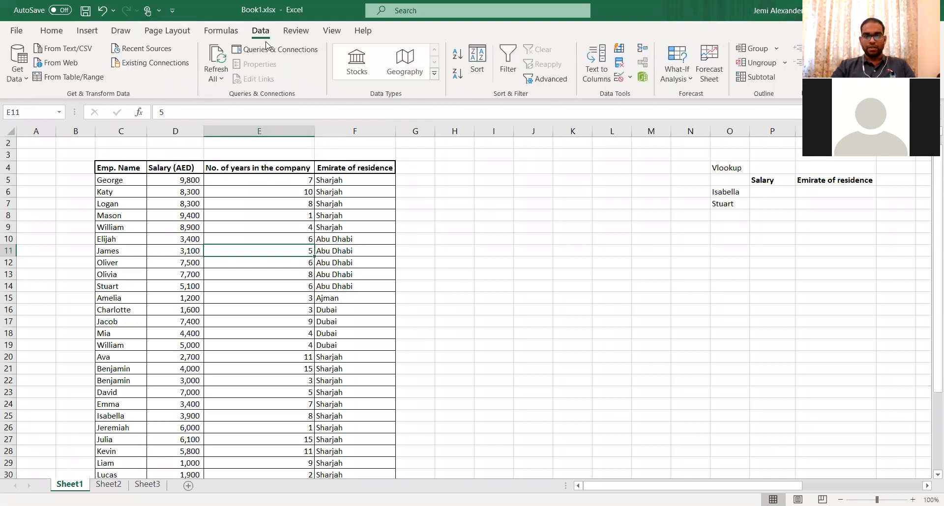
left_click(503, 61)
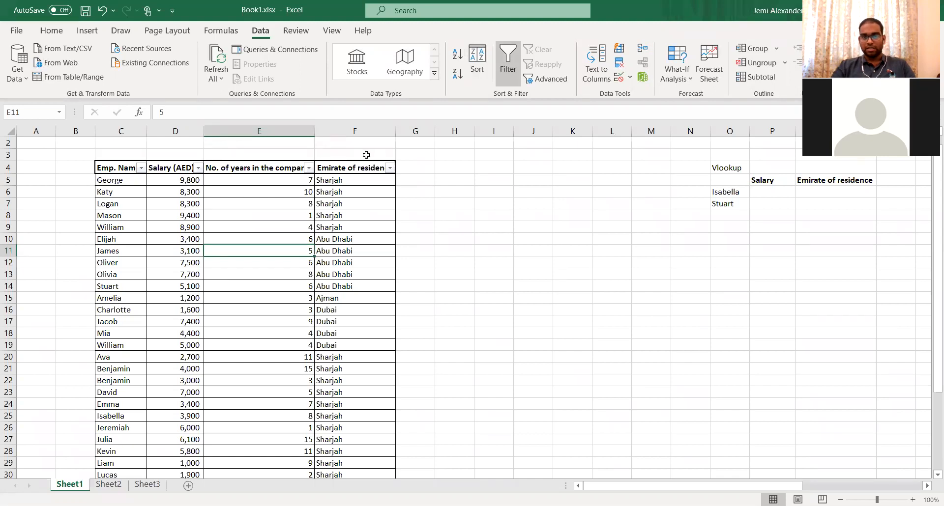
left_click(441, 114)
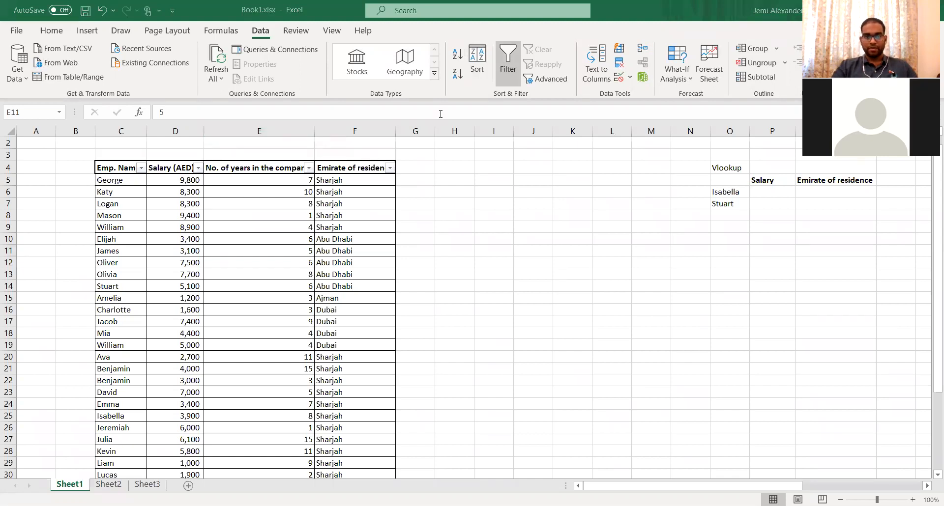
left_click(501, 83)
left_click(501, 81)
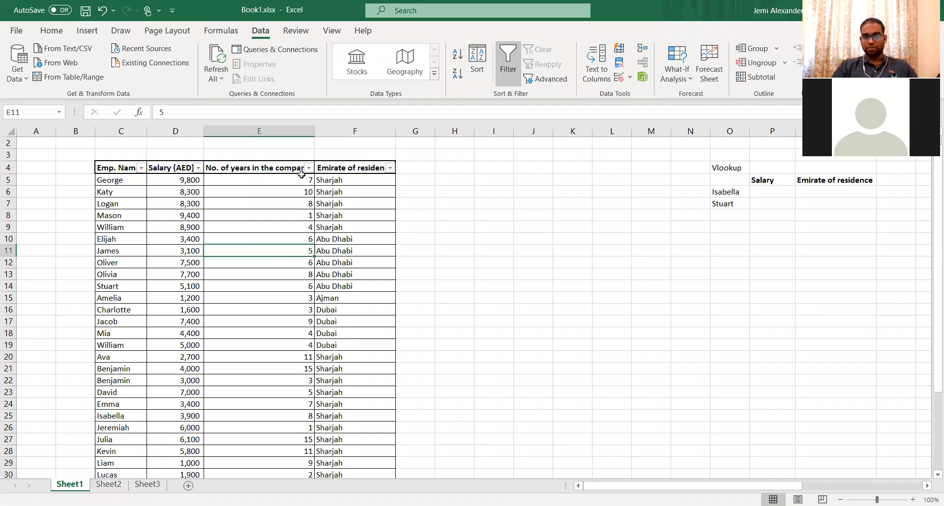
left_click(504, 81)
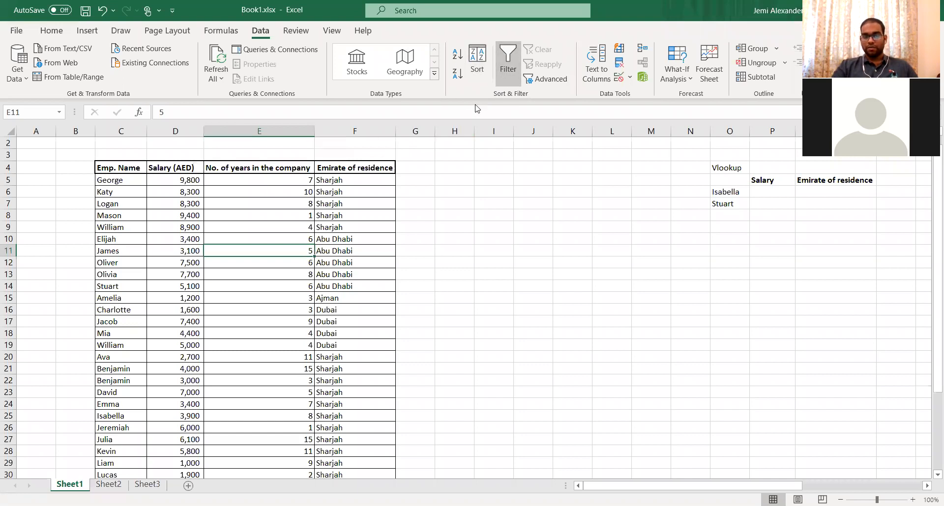
- Select the No. of years in the company header, enable the table's filter from there and remove it again
left_click(377, 203)
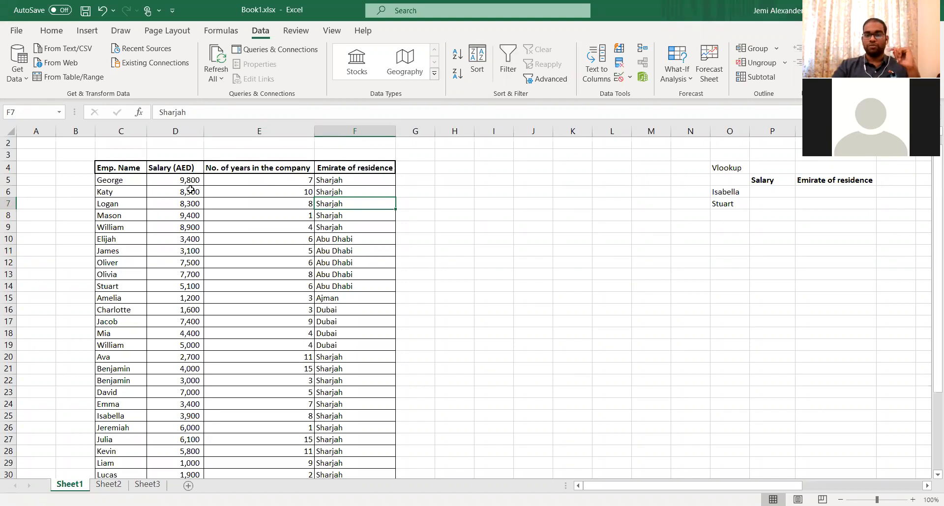
left_click(291, 172)
left_click(52, 31)
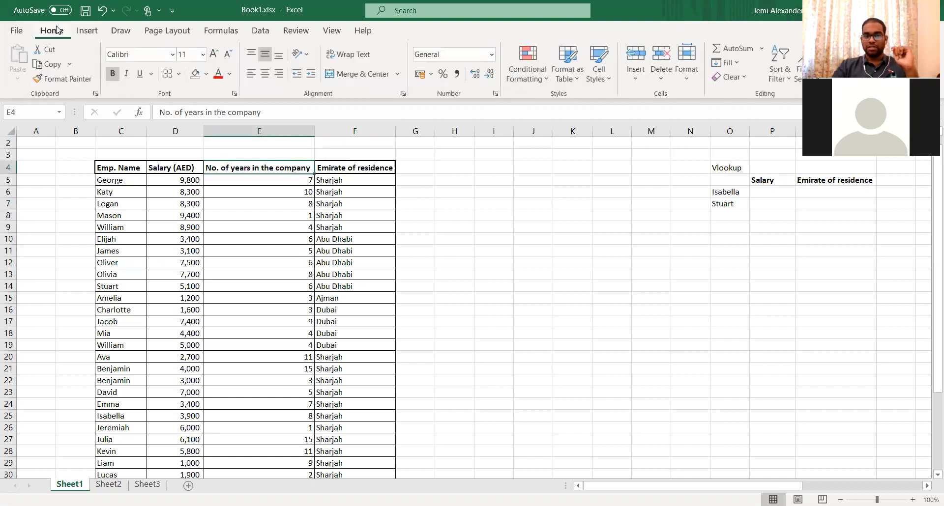
left_click(260, 31)
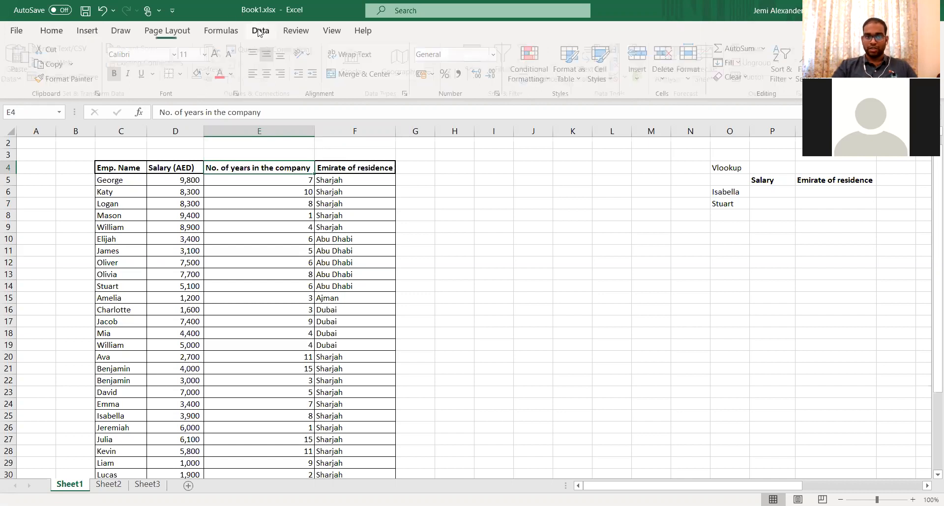
left_click(503, 81)
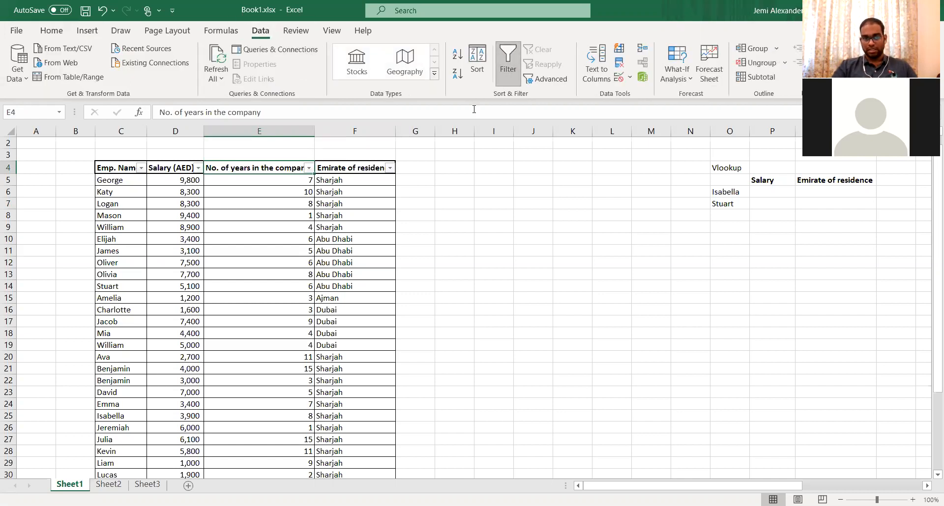
left_click(504, 85)
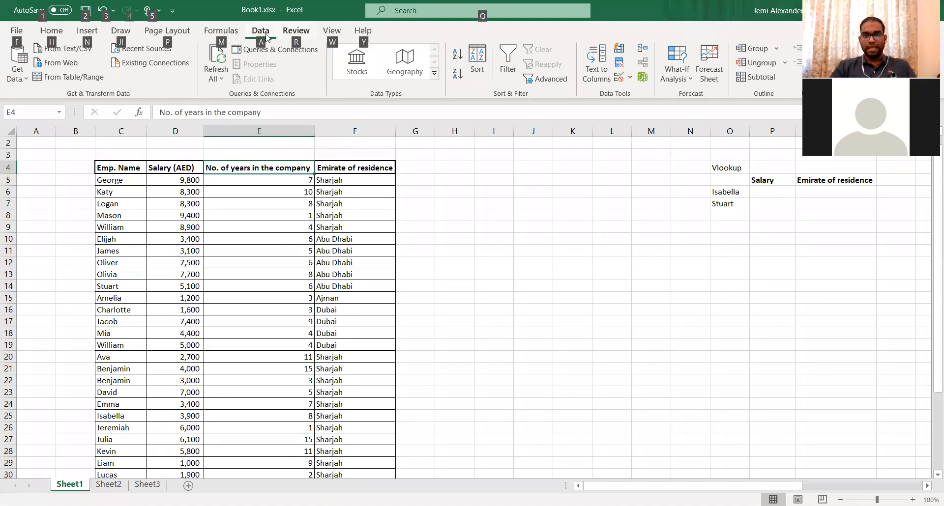
key("alt")
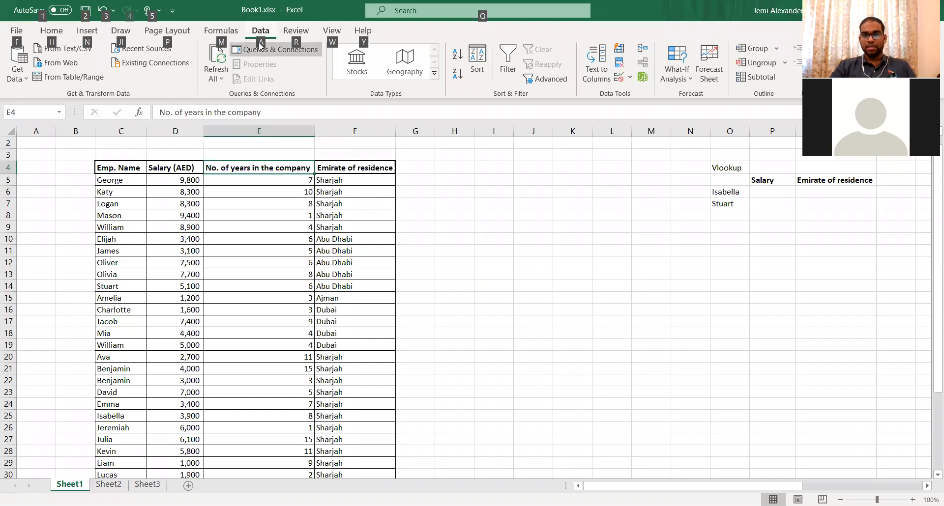
key("a")
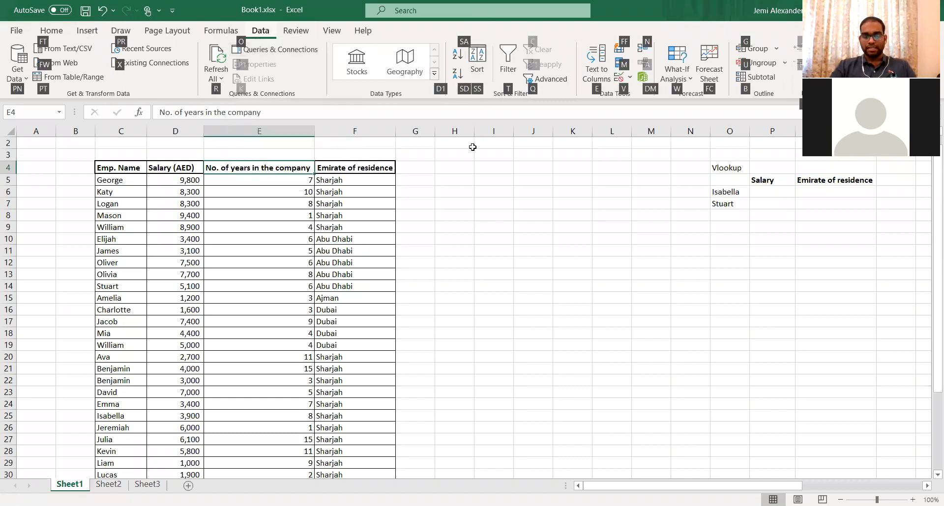
key("s")
key("a")
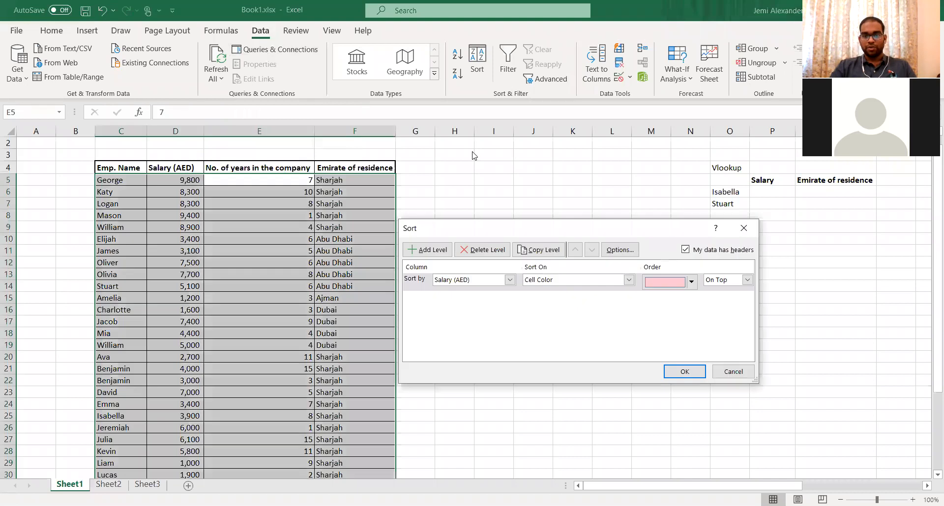
key("Escape")
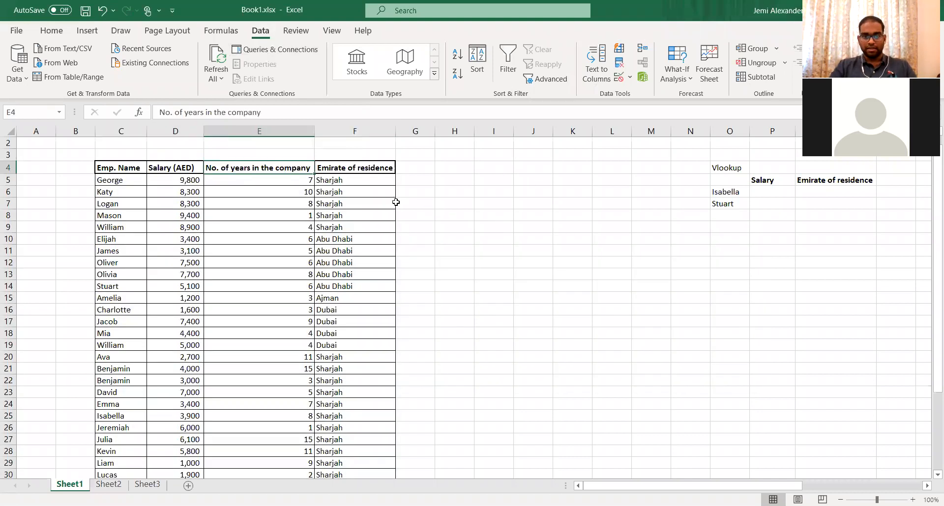
- Turn the employee table's filter on and off twice from the No. of years in the company header
key("alt")
key("a")
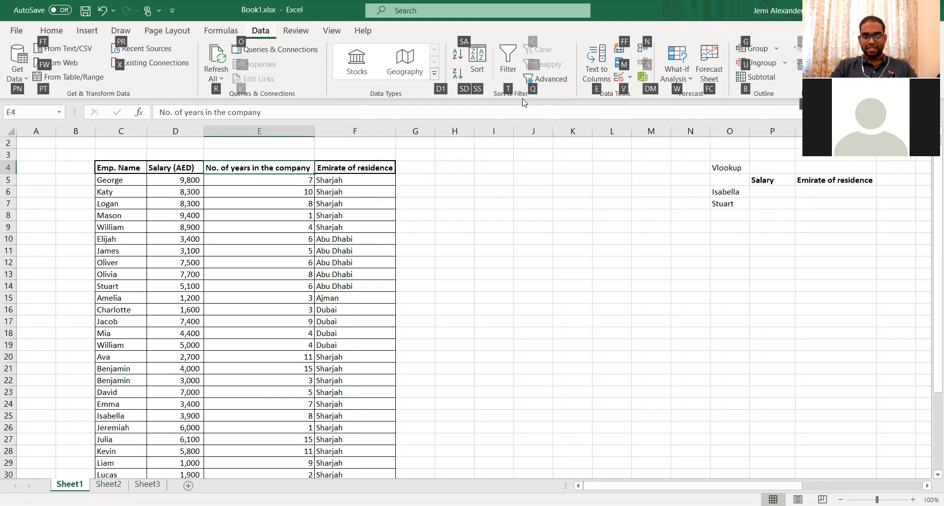
key("t")
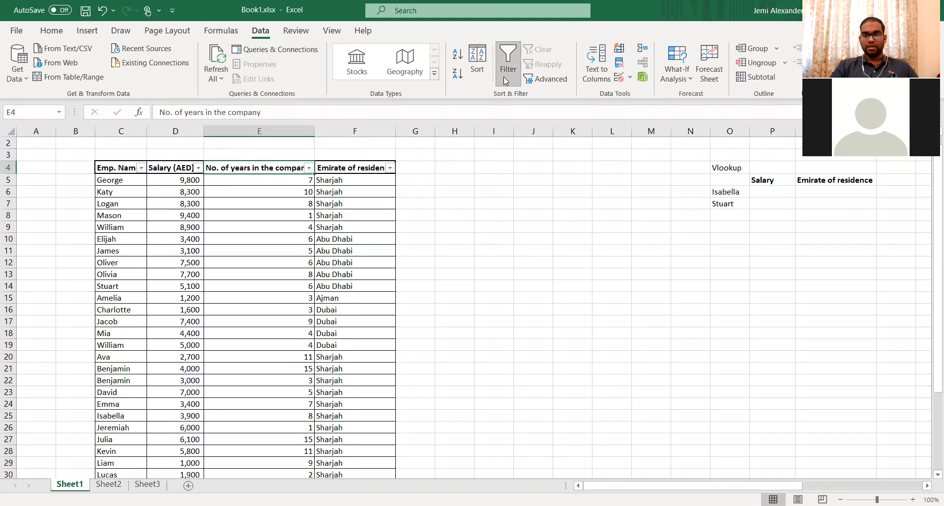
left_click(504, 57)
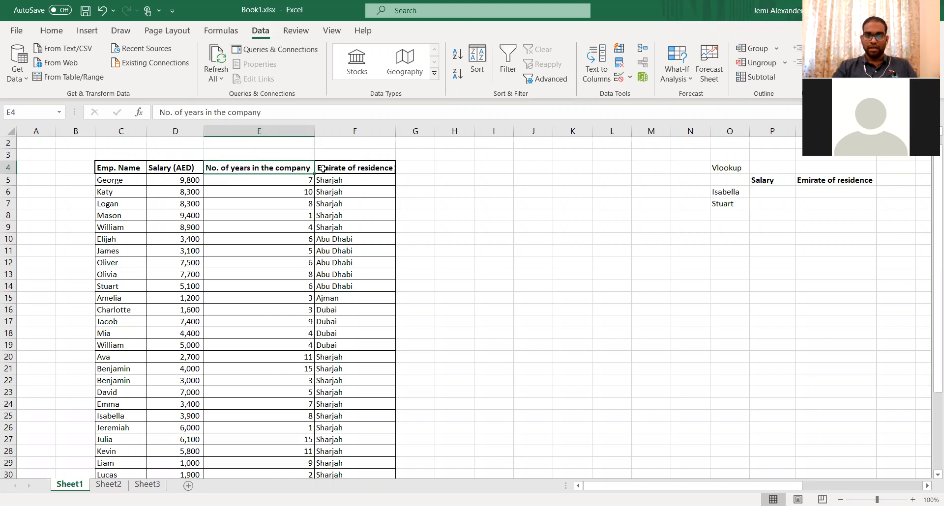
key("ctrl+shift+l")
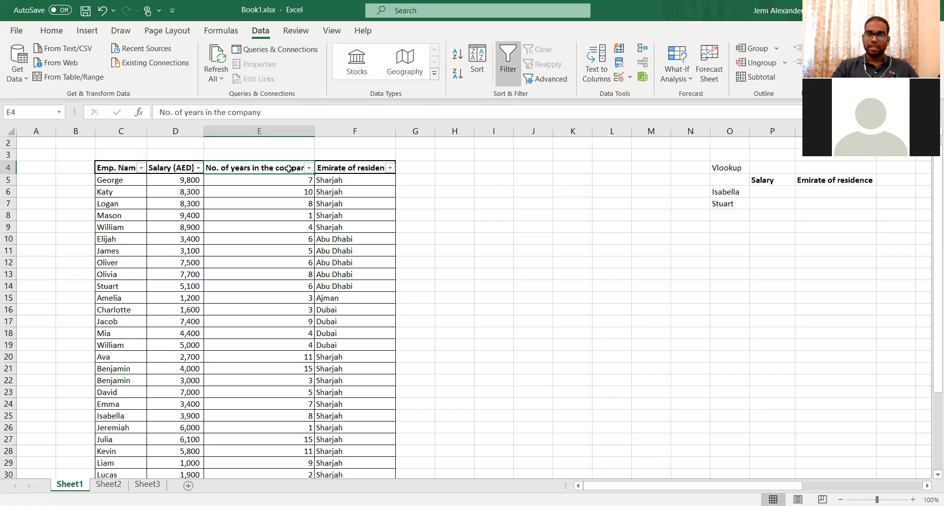
left_click(509, 64)
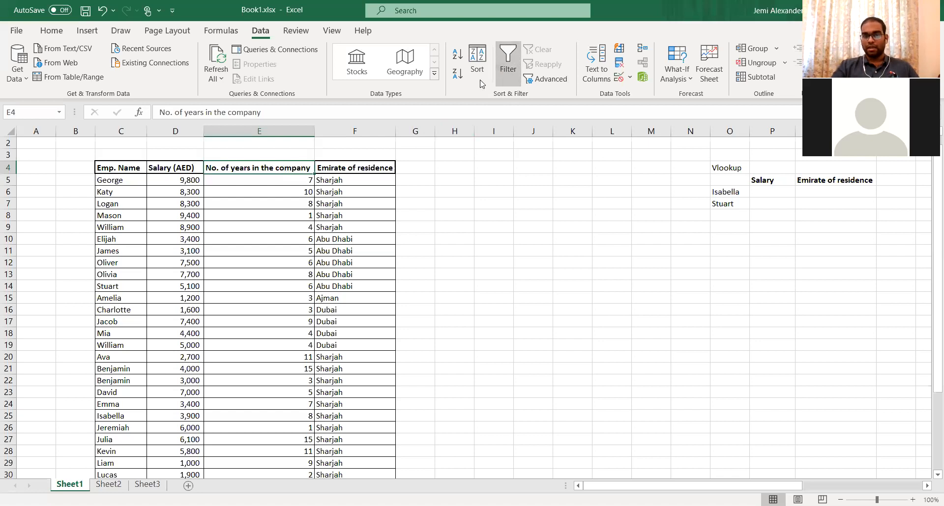
- Turn on the table's filter from the Emirate of residence header and view that column's filter options
left_click(333, 170)
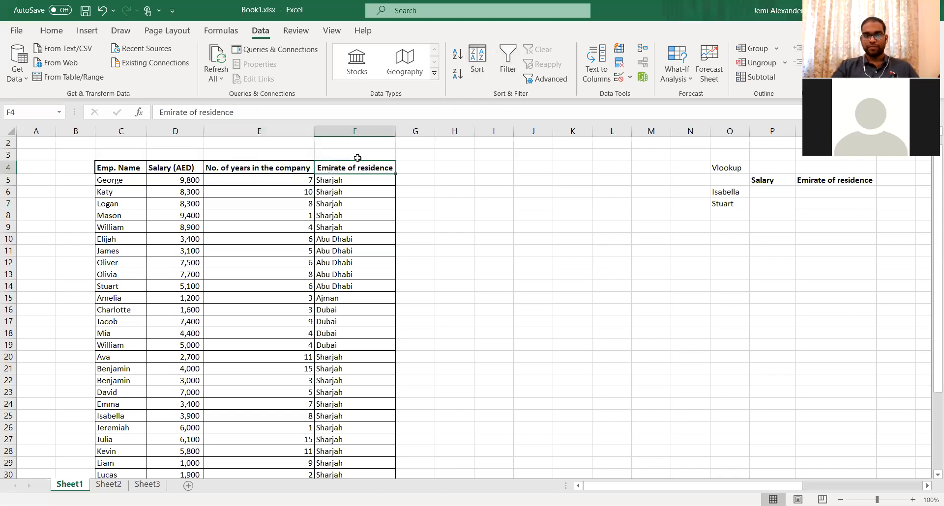
key("ctrl+shift+l")
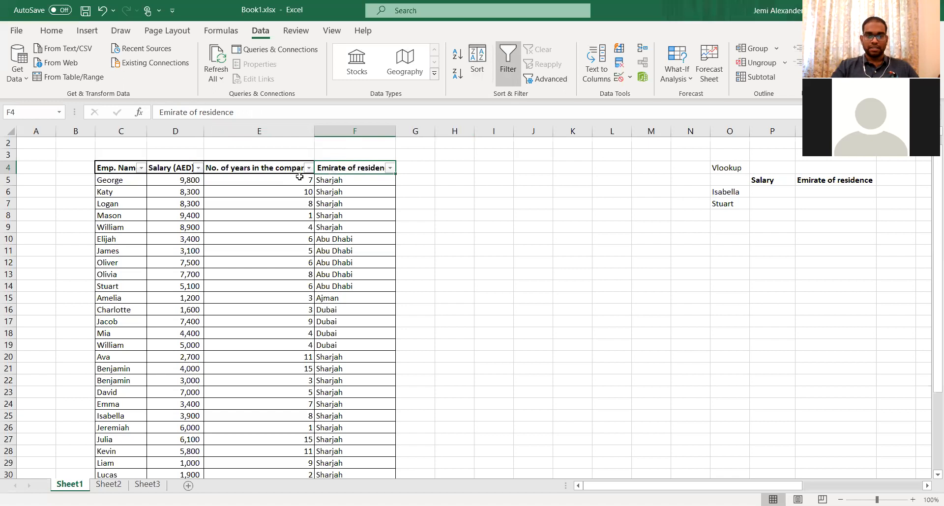
left_click(391, 171)
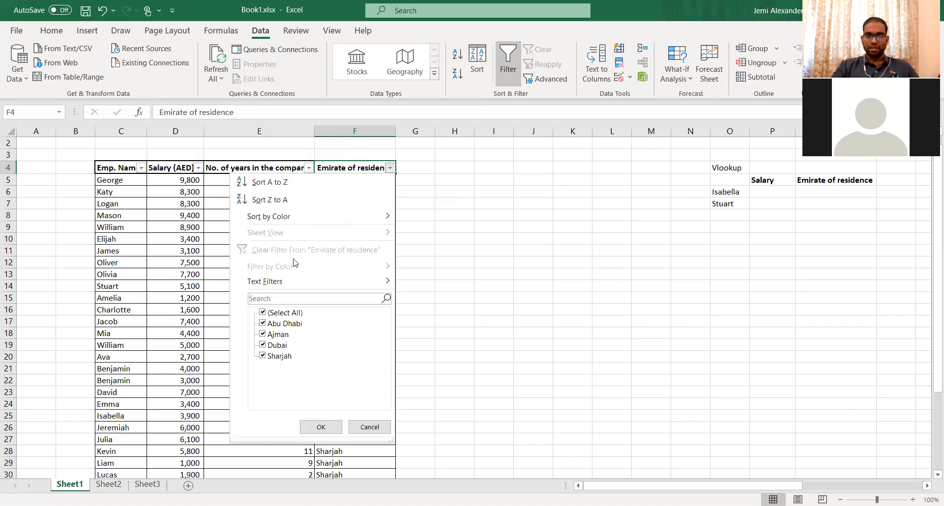
mouse_move(299, 281)
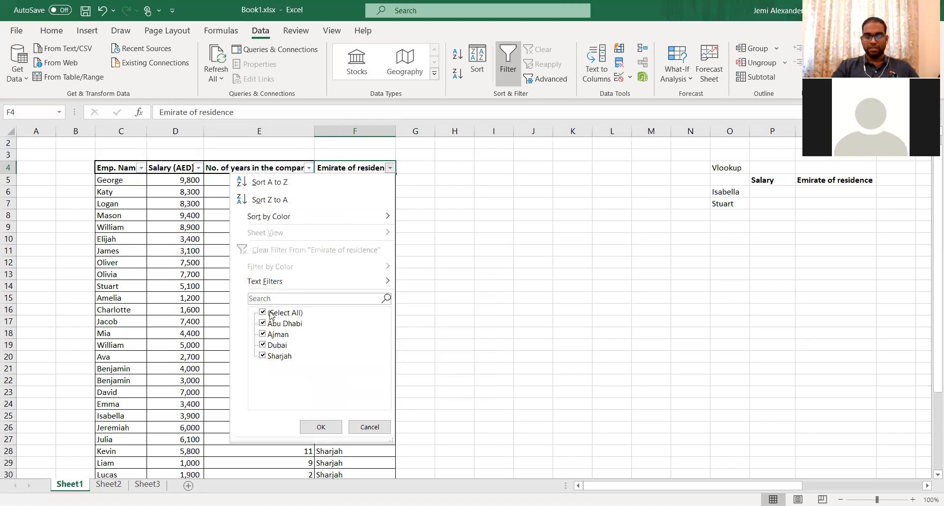
left_click(390, 168)
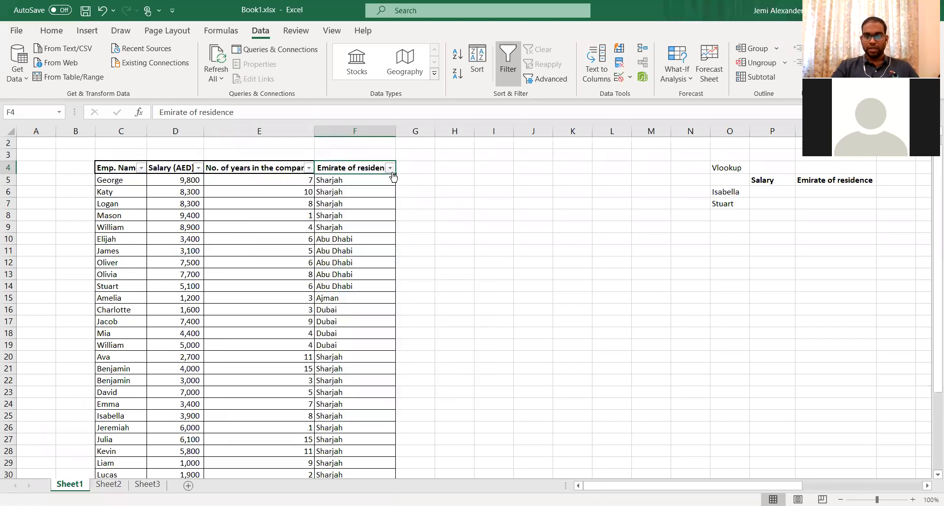
- Filter the Emirate of residence column to exclude Dubai and Sharjah, keeping only Abu Dhabi and Ajman
left_click(390, 169)
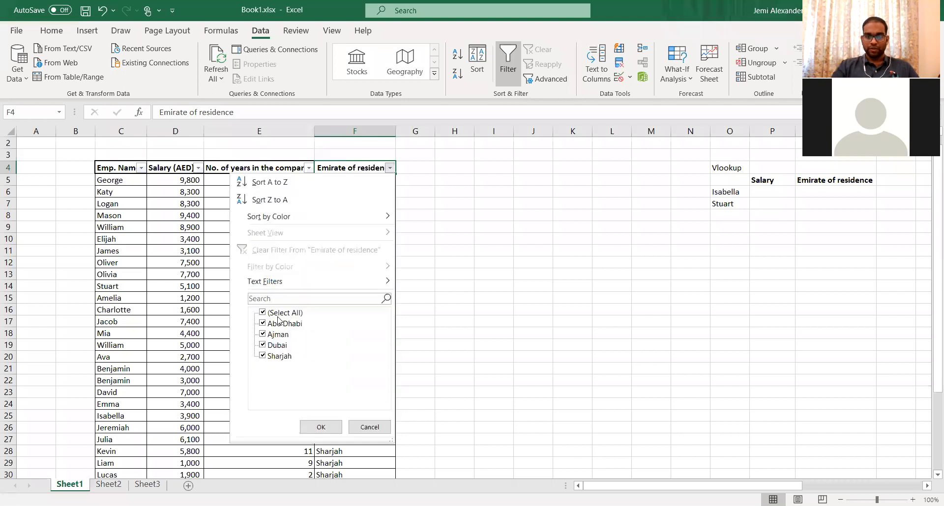
left_click(264, 346)
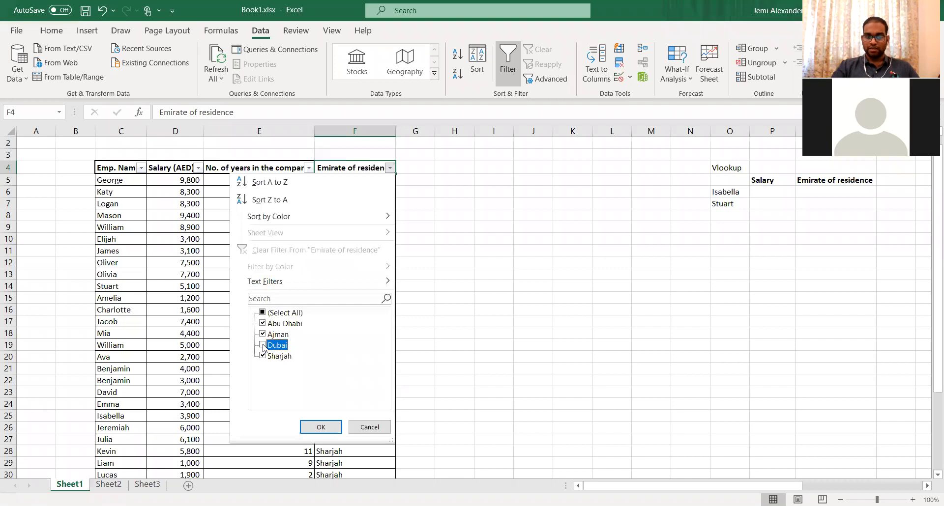
left_click(263, 357)
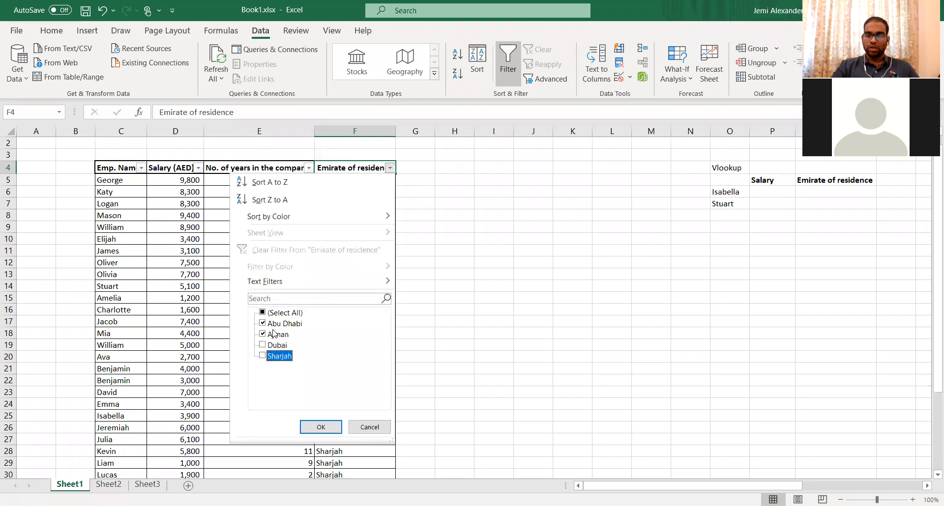
left_click(321, 427)
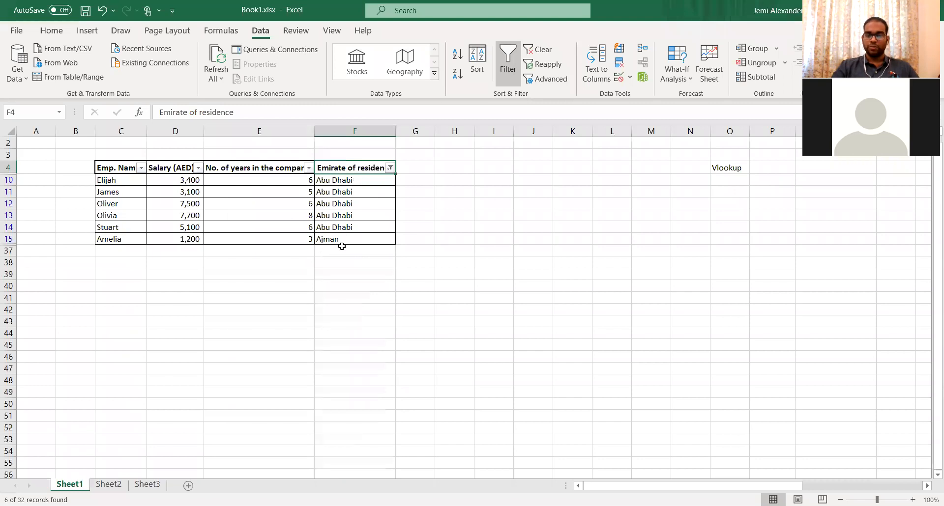
- Restore all emirates in the Emirate of residence filter and select a salary cell inside the table
left_click(392, 168)
left_click(269, 313)
left_click(311, 426)
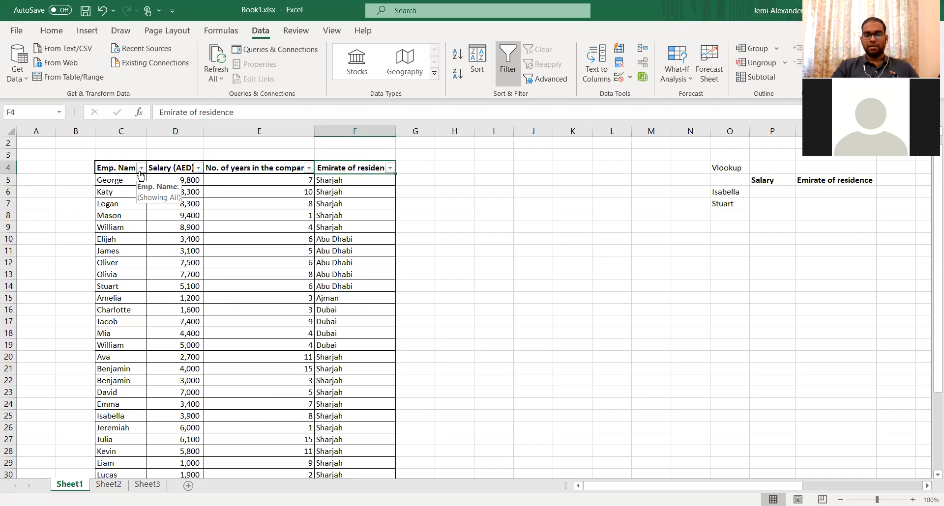
left_click(202, 223)
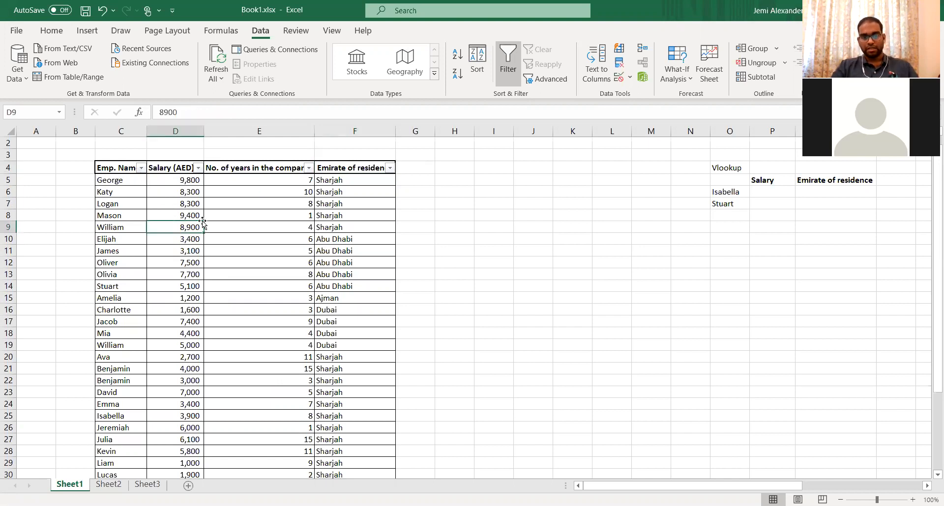
- Filter the Emp. Name column with a Contains condition on part of the first name of the employee in row 35
left_click(140, 168)
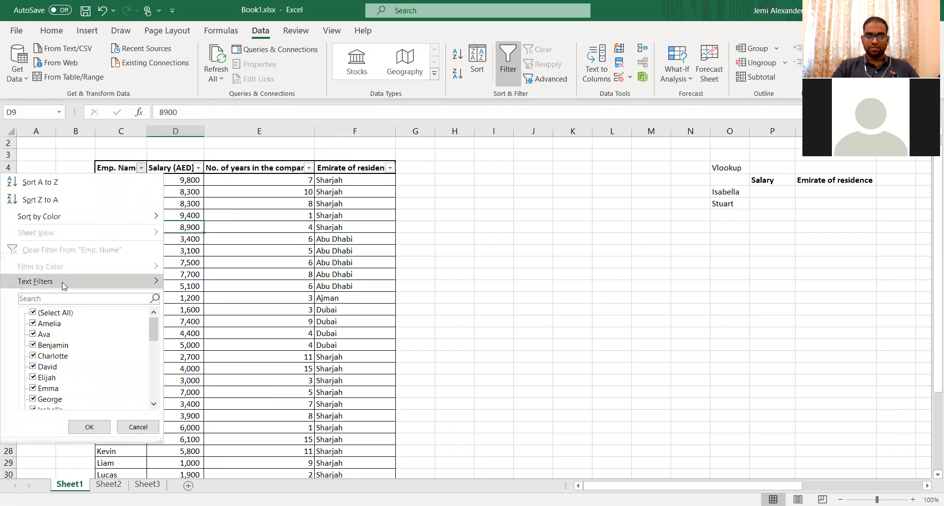
mouse_move(64, 286)
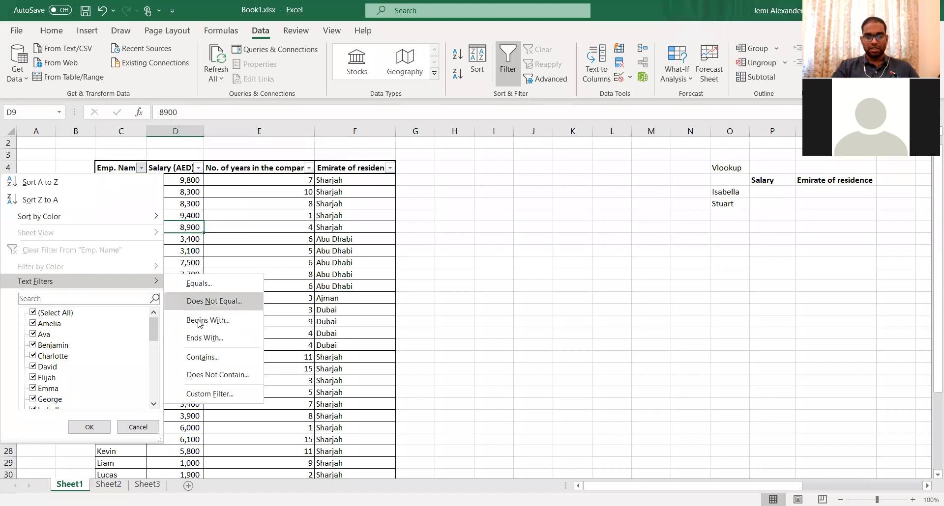
left_click(202, 358)
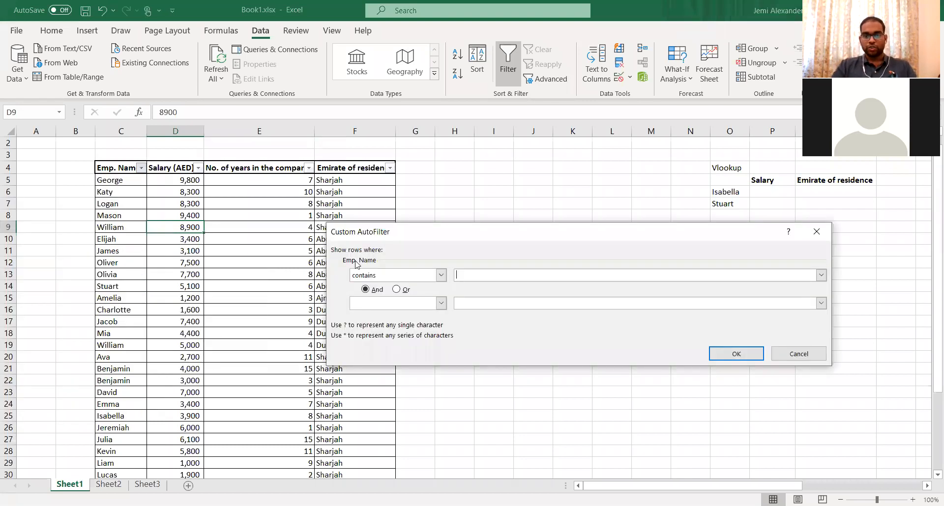
type("pete")
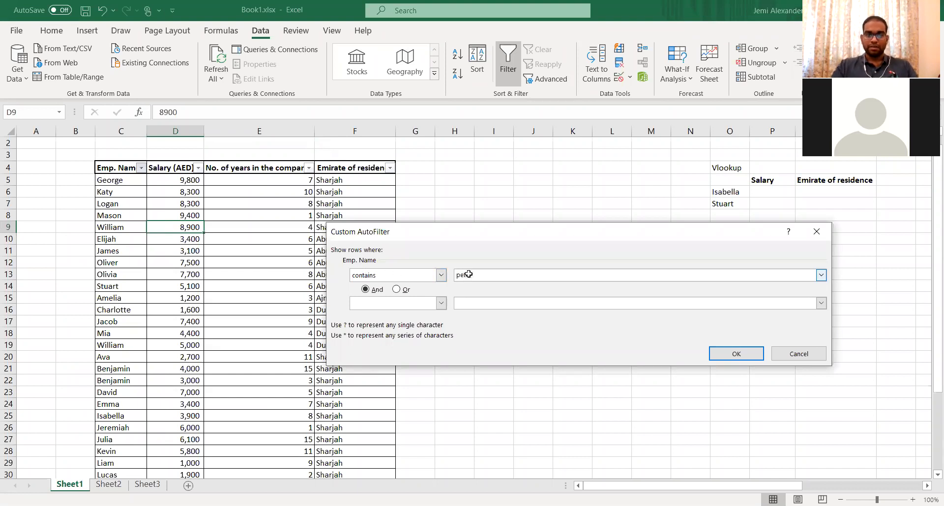
key("Return")
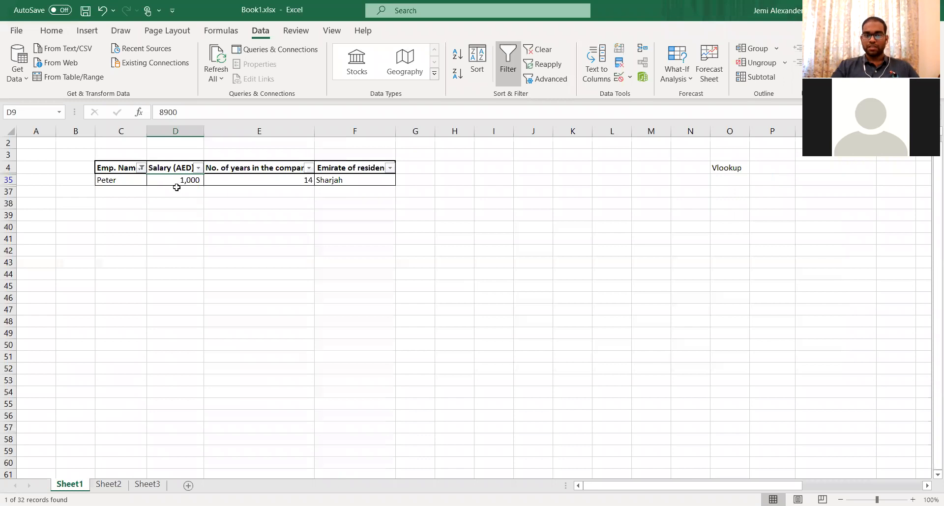
- Show all names again in the Emp. Name filter and select cell D7 in the table
left_click(141, 168)
left_click(69, 313)
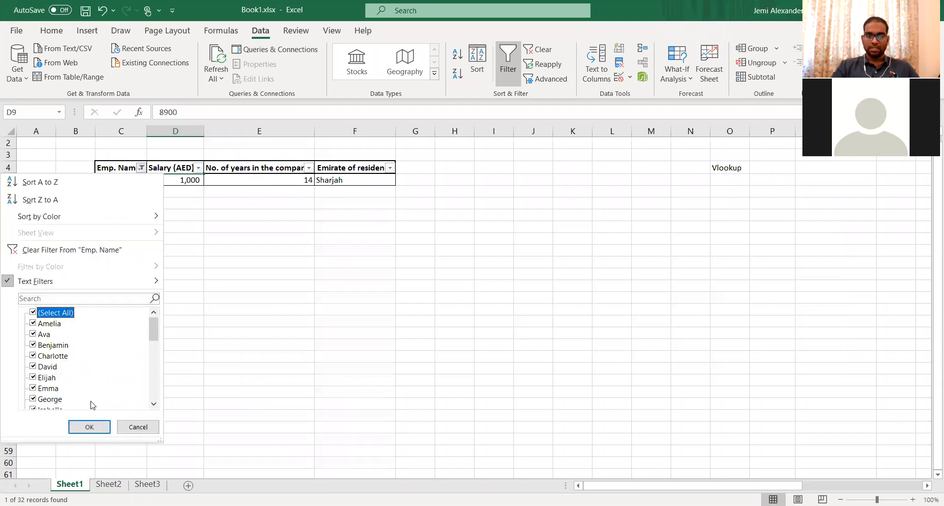
left_click(100, 430)
left_click(181, 202)
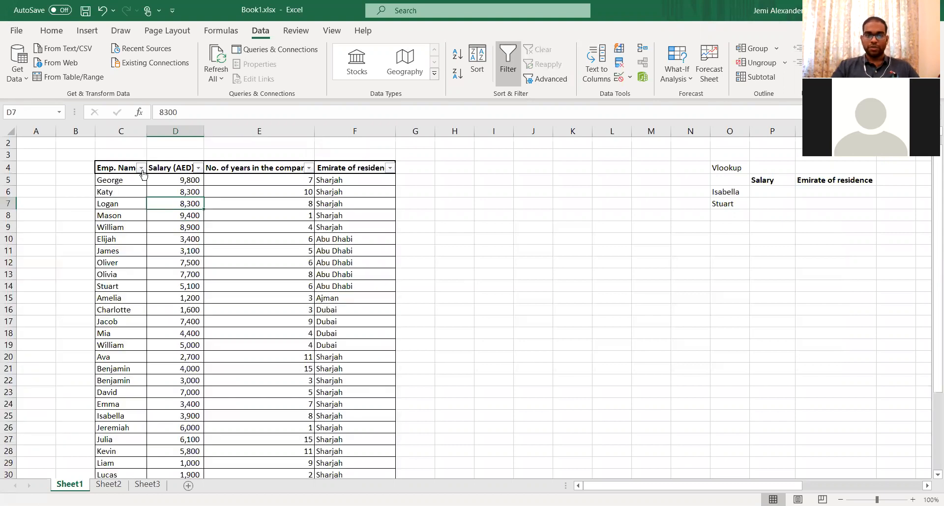
- Filter the Salary (AED) column to show only salaries greater than 5000
left_click(197, 169)
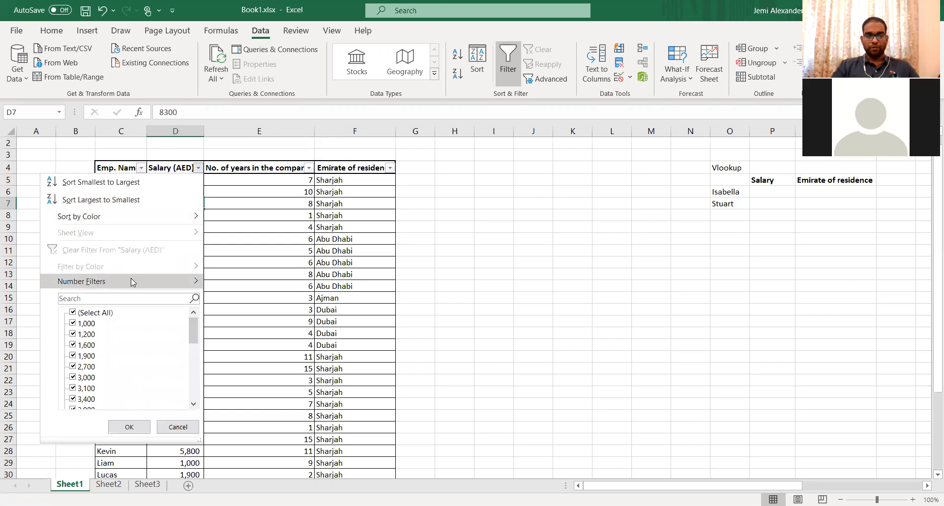
mouse_move(130, 278)
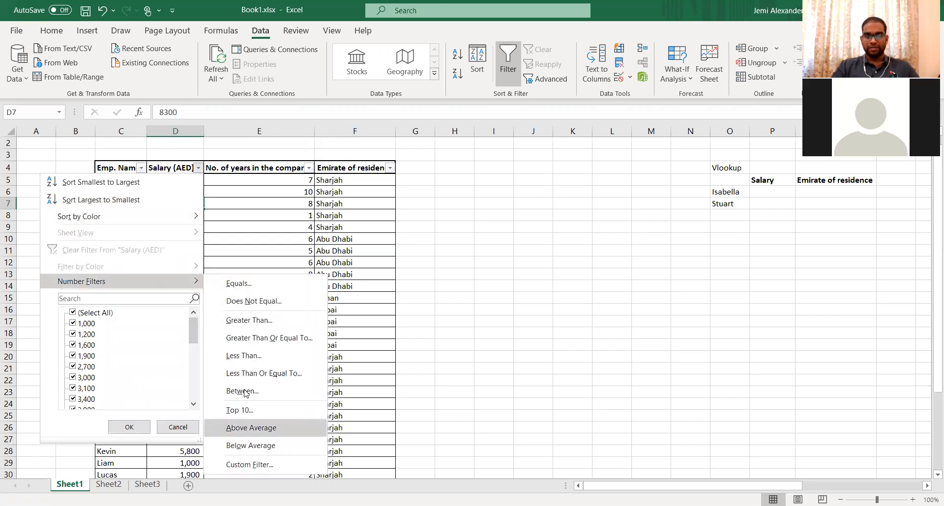
left_click(247, 320)
type("5000")
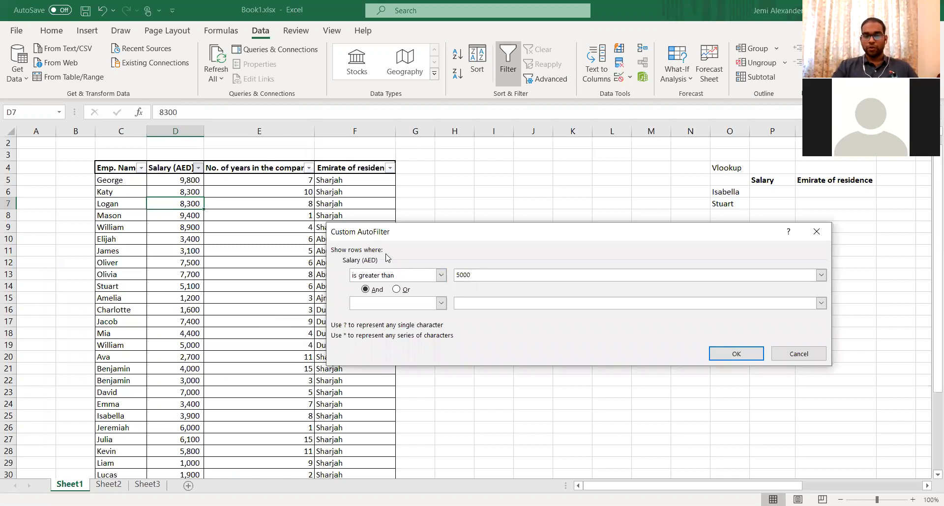
left_click(732, 352)
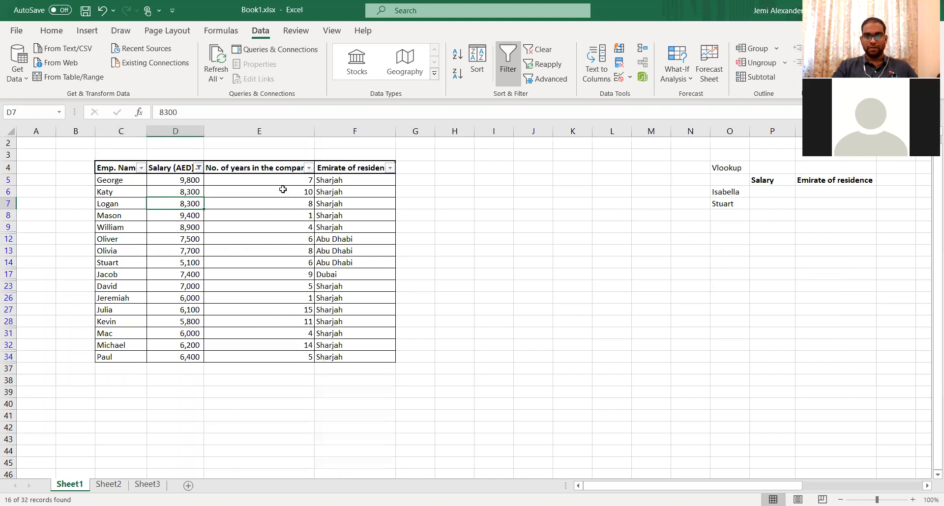
- Reset the table's filters and filter the Salary (AED) column to show only salaries less than 5000
left_click(508, 64)
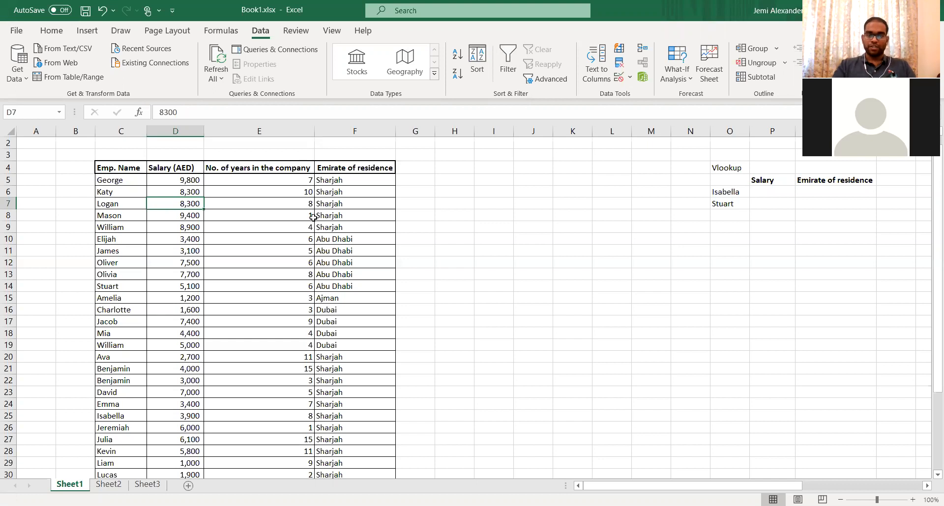
key("ctrl+shift+l")
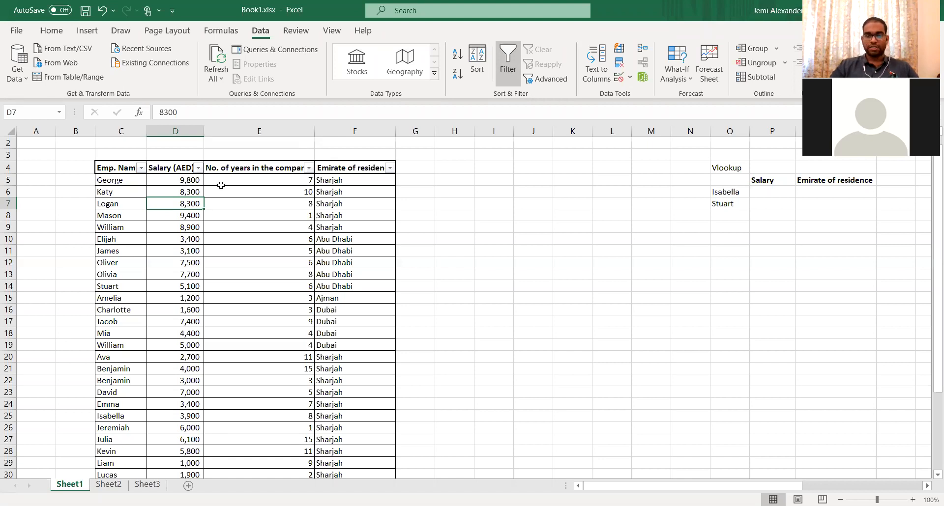
left_click(198, 168)
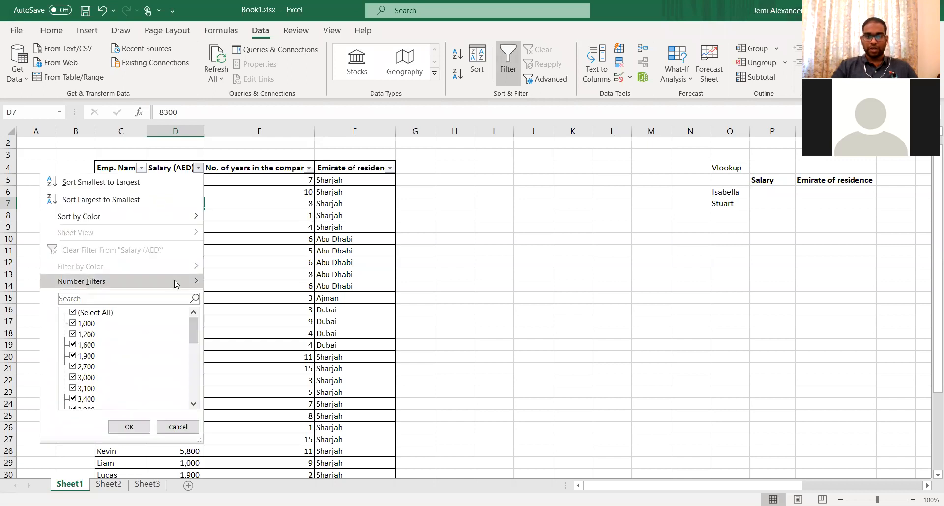
left_click(174, 282)
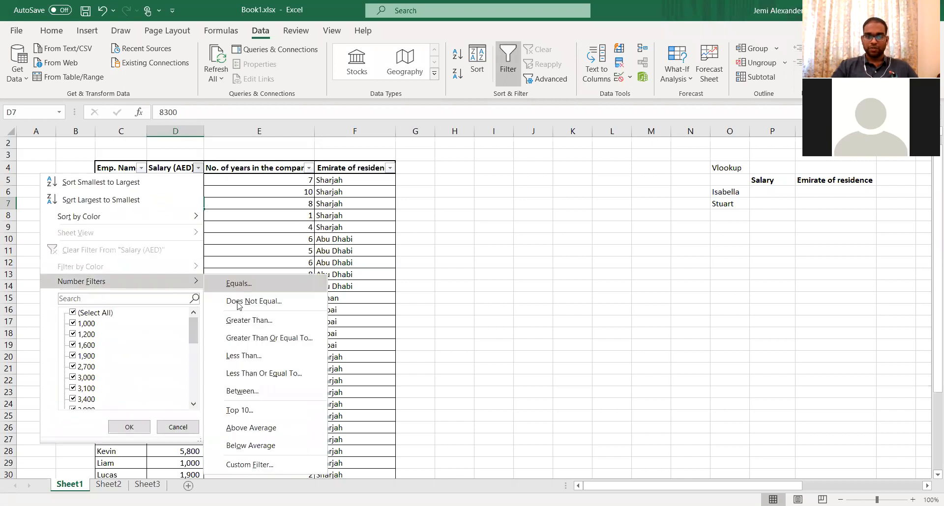
left_click(244, 355)
type("5000")
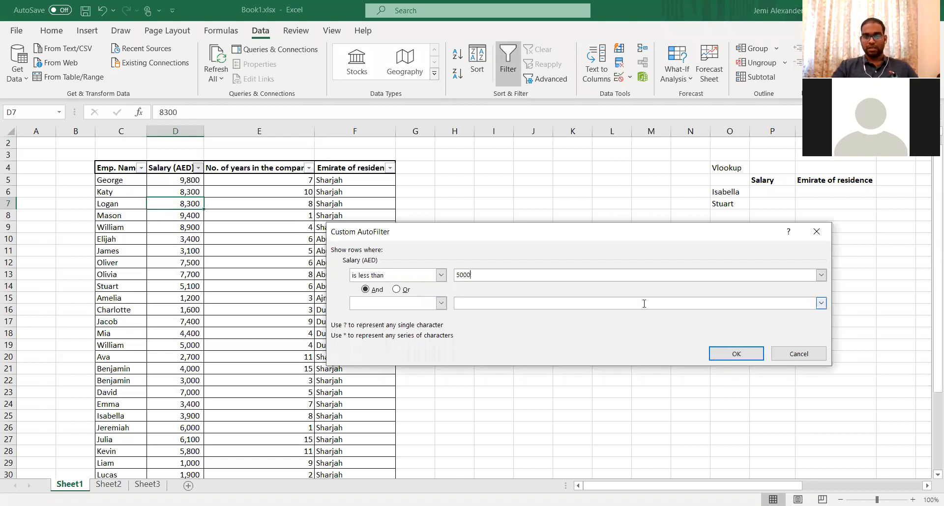
left_click(754, 358)
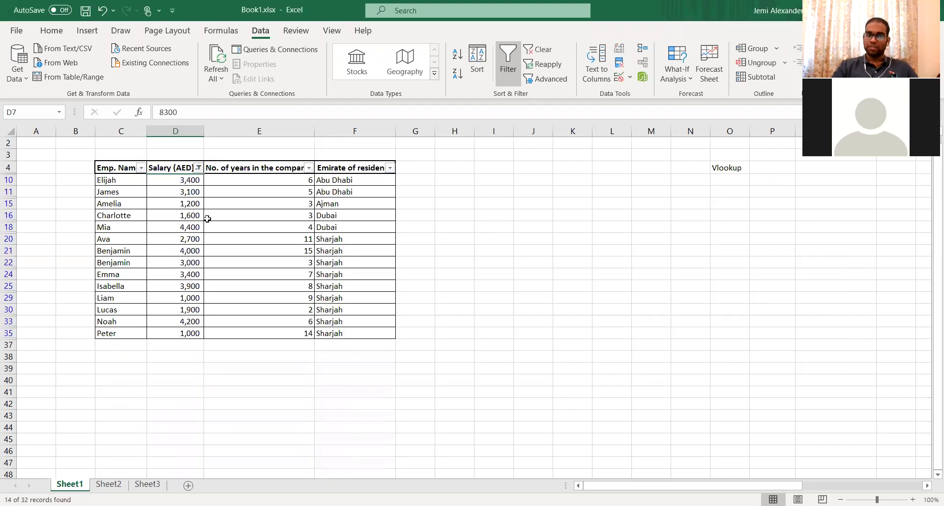
- Narrow the filtered rows to Dubai only in the Emirate of residence column
left_click(390, 169)
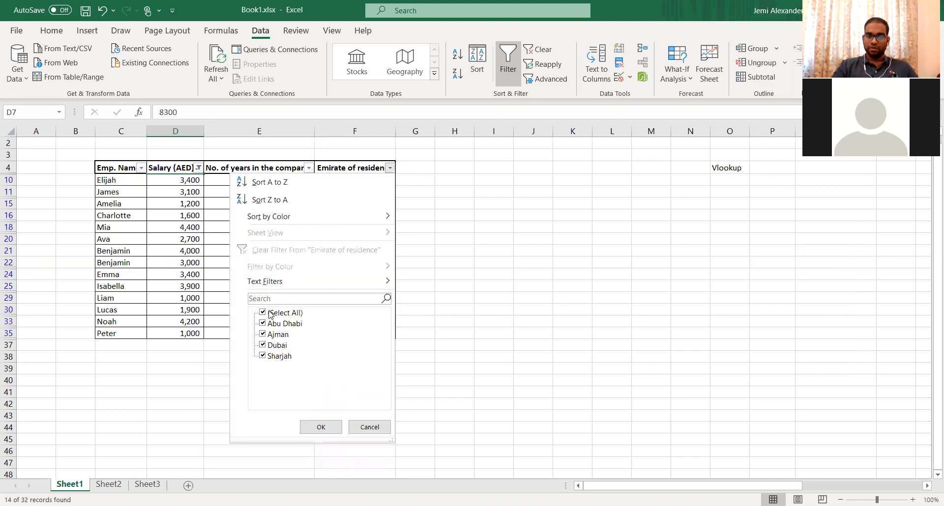
left_click(263, 313)
left_click(263, 345)
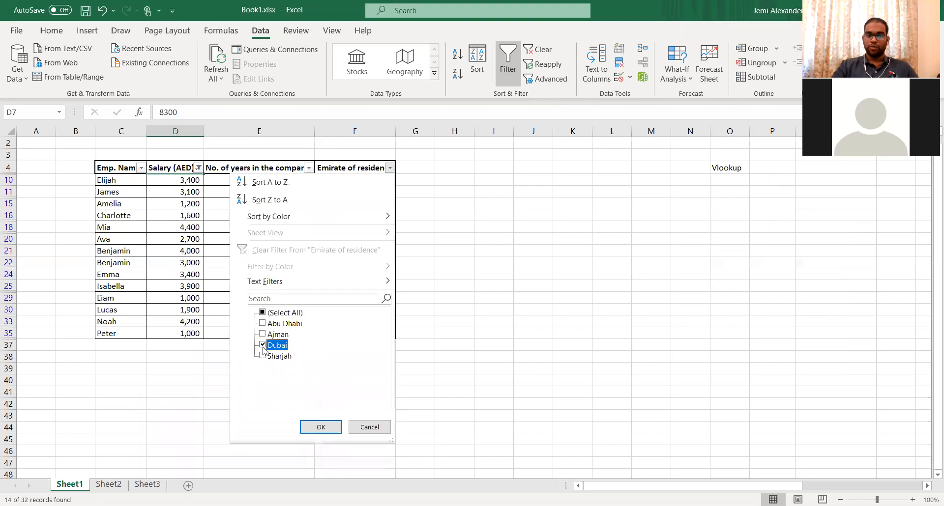
left_click(319, 427)
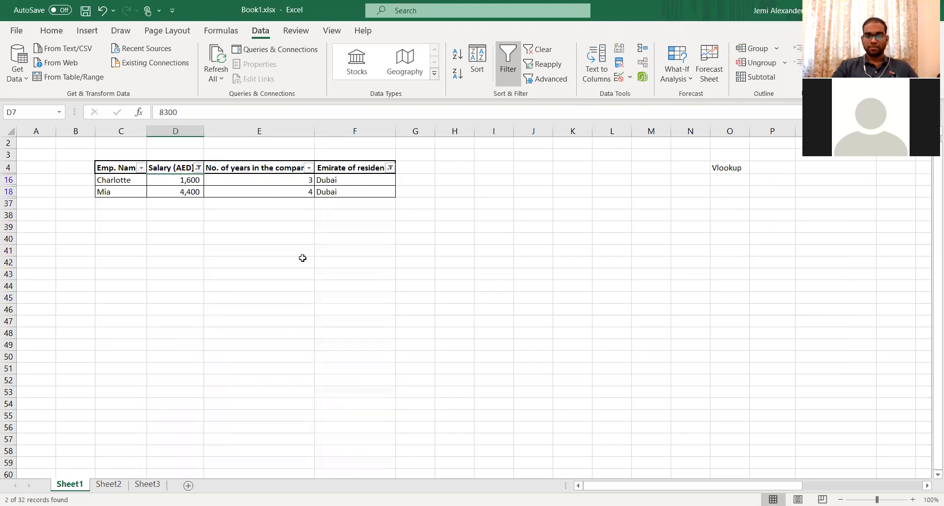
left_click(295, 248)
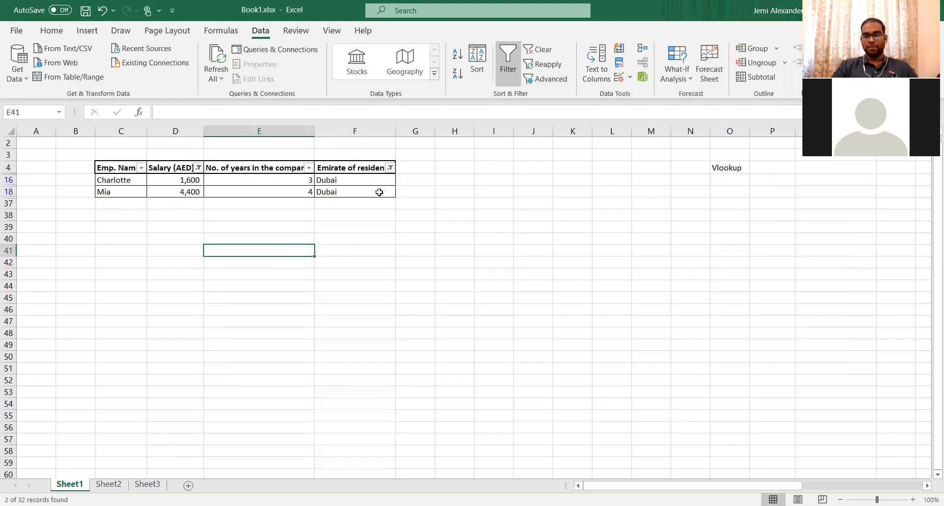
- Remove all filters from the employee table and select the Emp. Name header cell C4
left_click(506, 73)
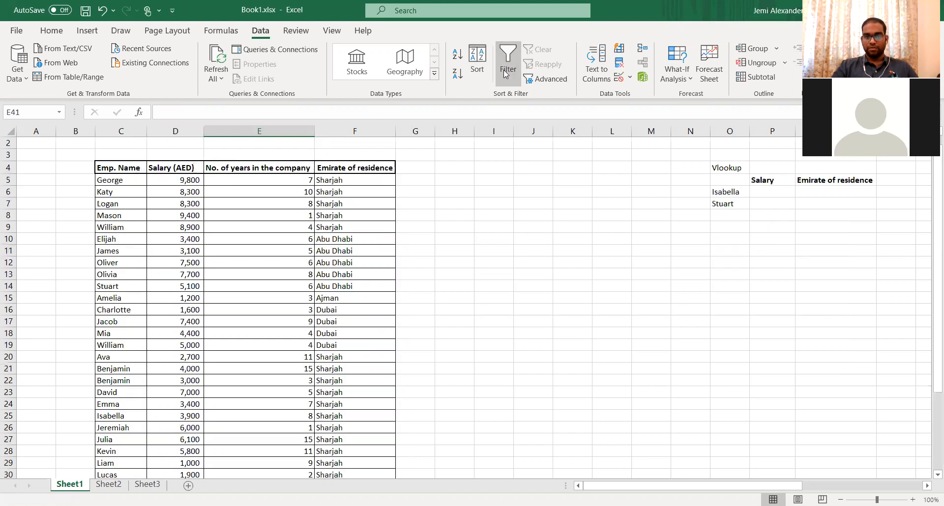
left_click(246, 255)
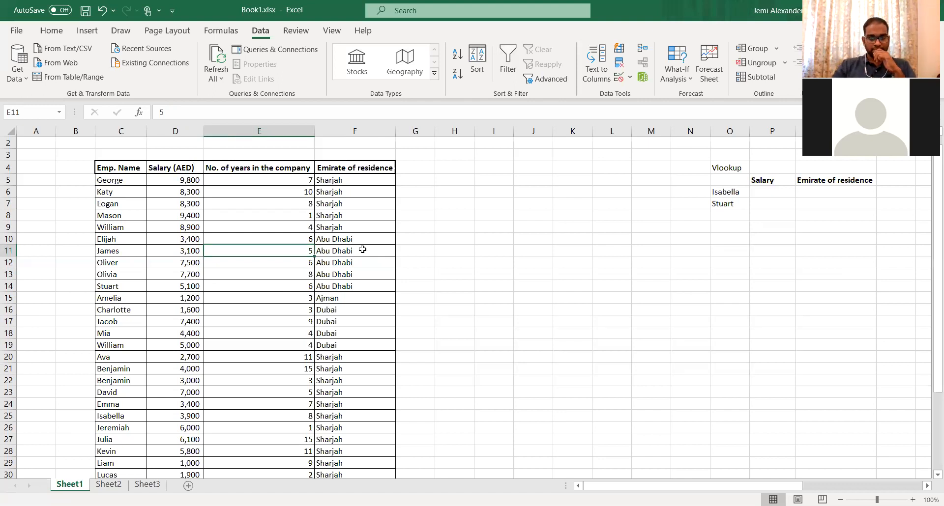
left_click(319, 189)
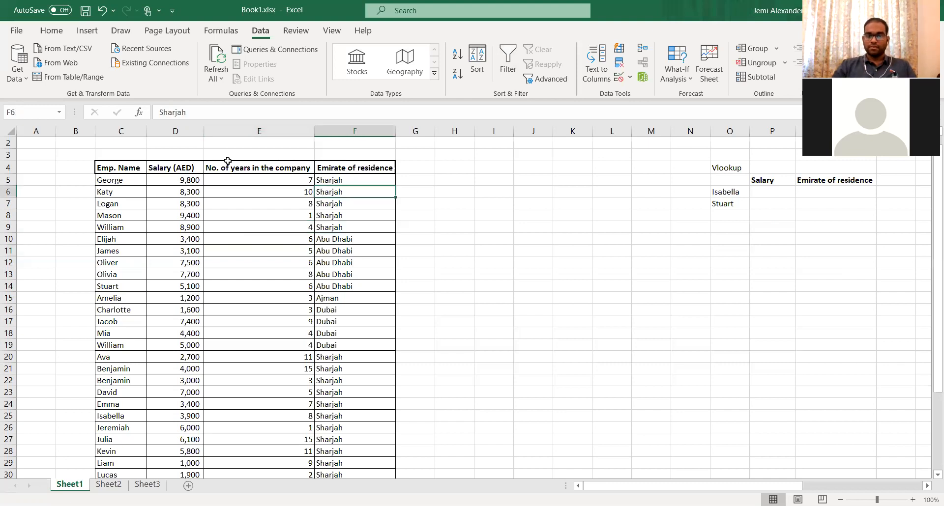
left_click(144, 193)
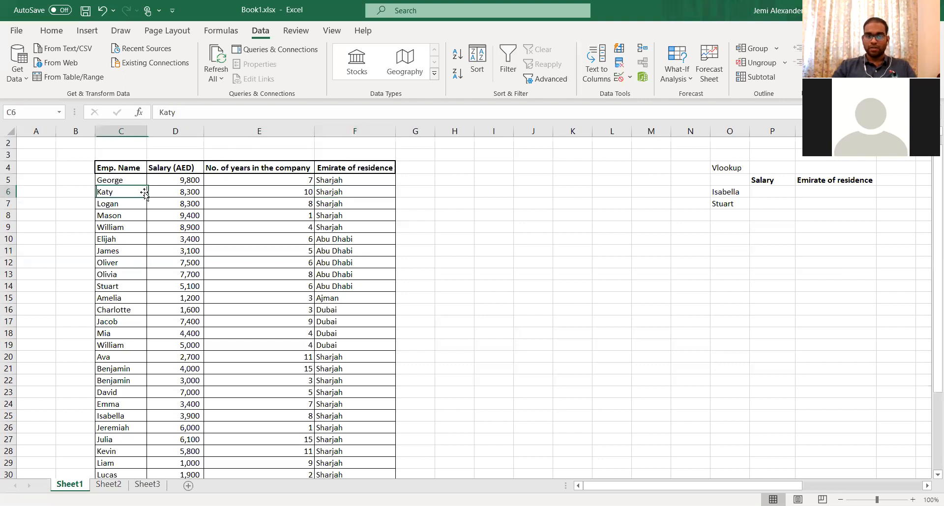
key("Up")
key("Up")
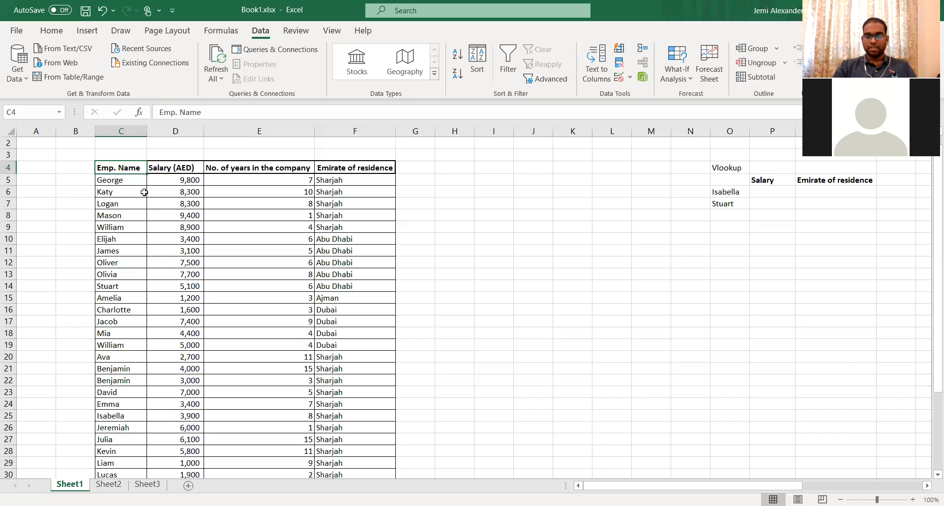
- Toggle the filter arrows on the table's header row on and off twice
key("ctrl+shift+l")
key("ctrl+shift+l")
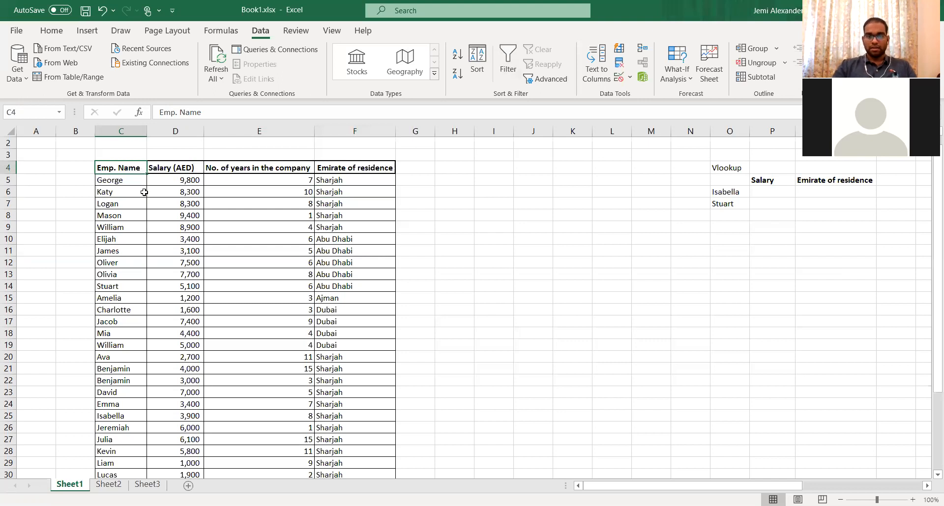
key("ctrl+shift+l")
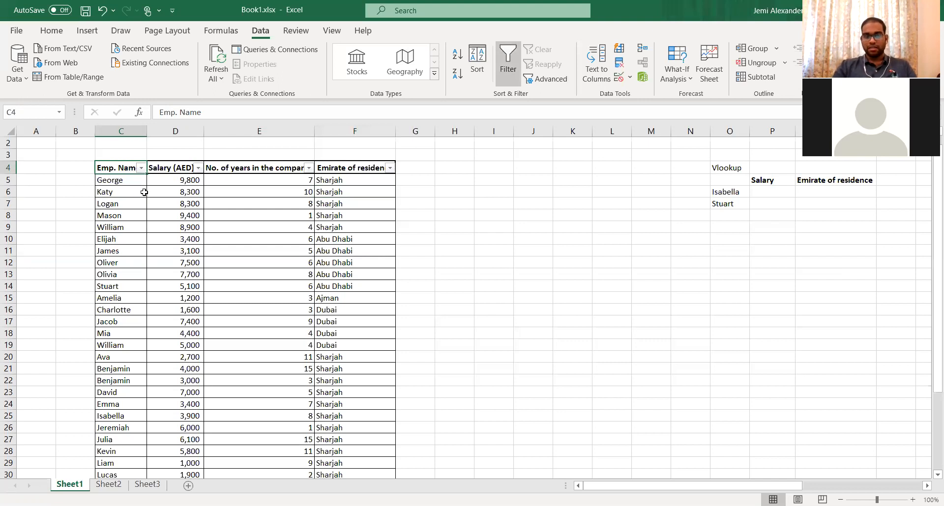
key("ctrl+shift+l")
- Delete six empty columns starting at column H to bring the Vlookup block closer to the employee table
key("Right")
key("Right")
key("Right")
key("Right")
key("Right")
key("ctrl+space")
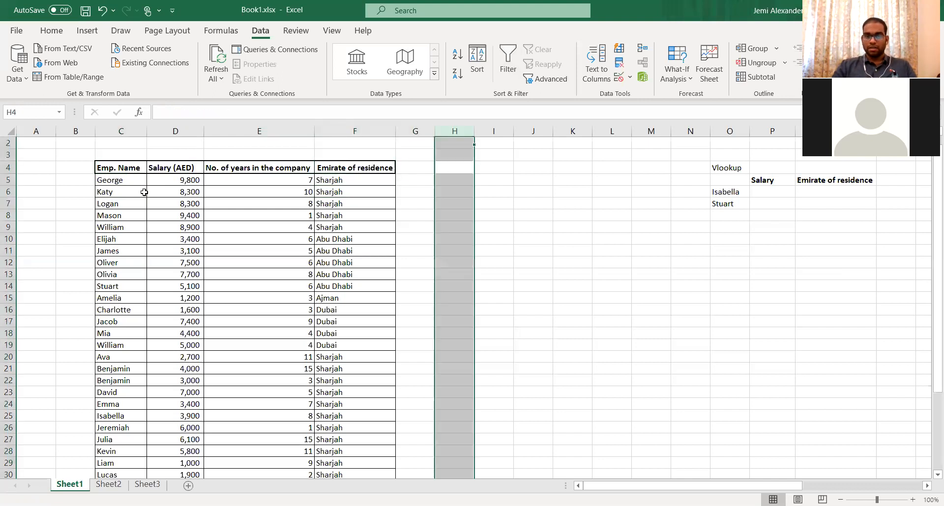
key("ctrl+minus")
key("ctrl+minus")
key("ctrl+minus")
key("ctrl+minus")
key("ctrl+minus")
key("ctrl+minus")
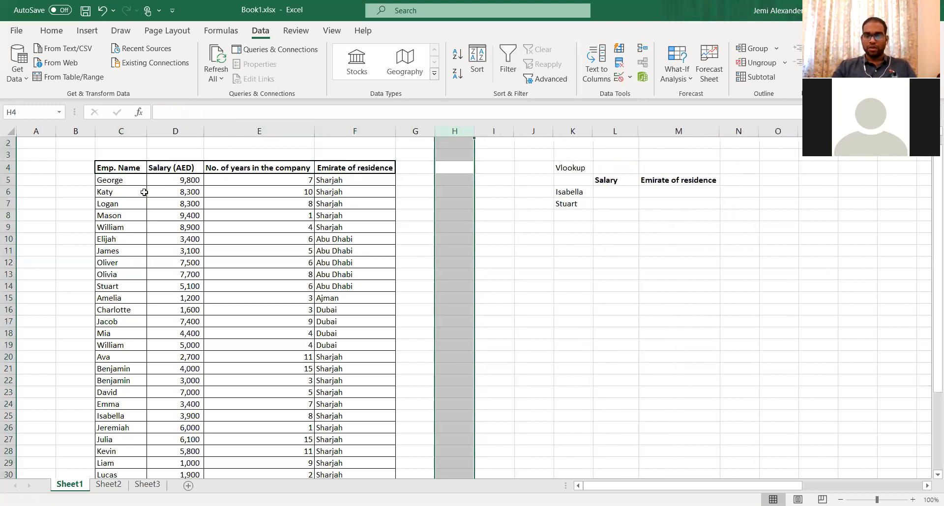
key("Right")
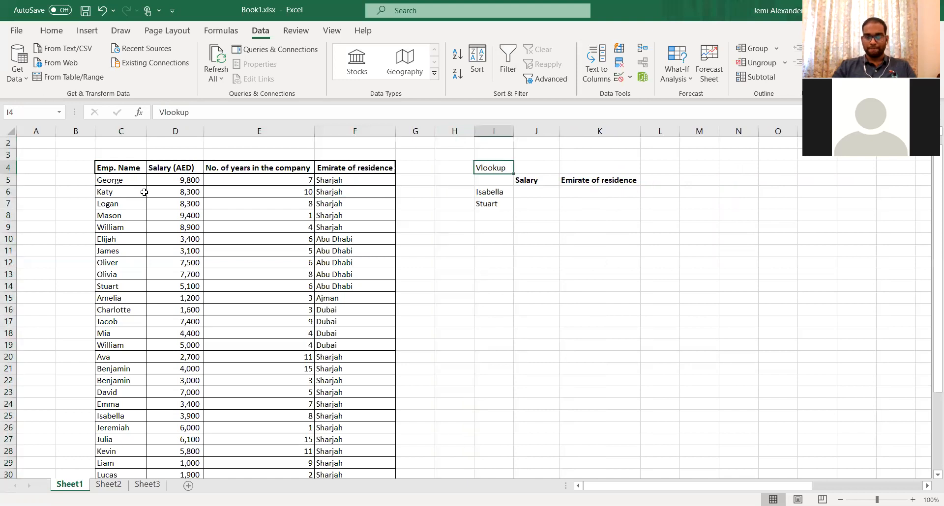
key("Down")
key("Down")
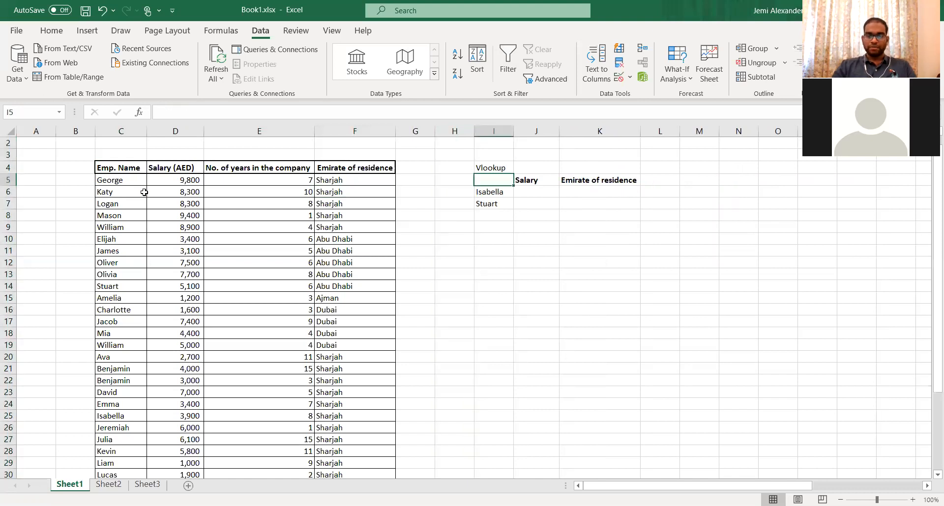
key("Right")
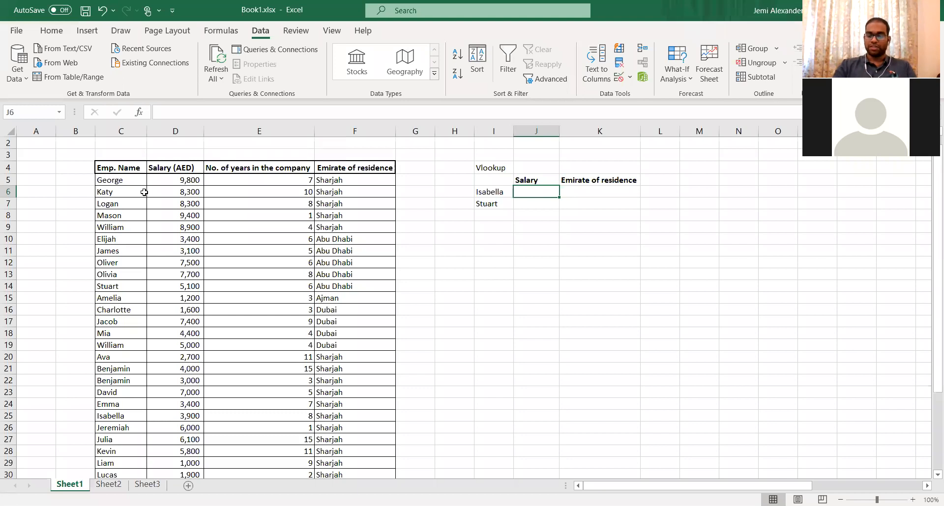
type("=")
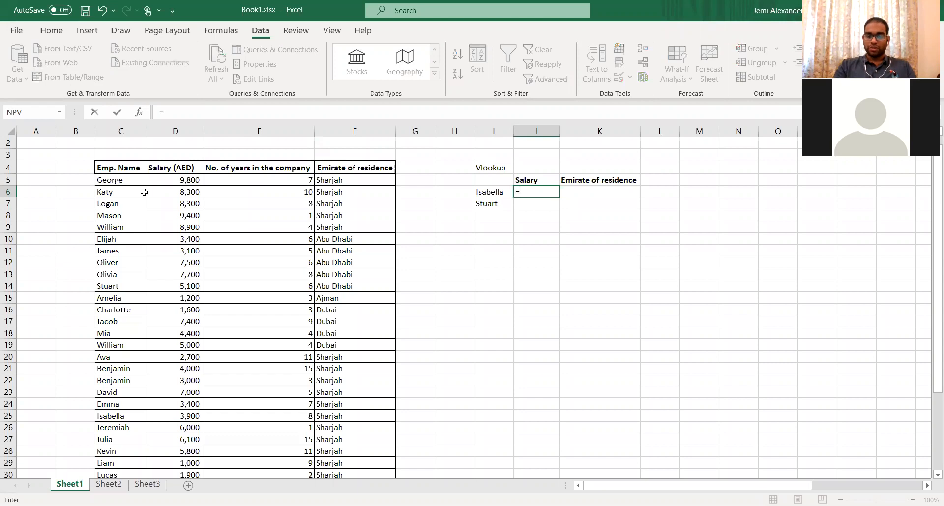
type("vl")
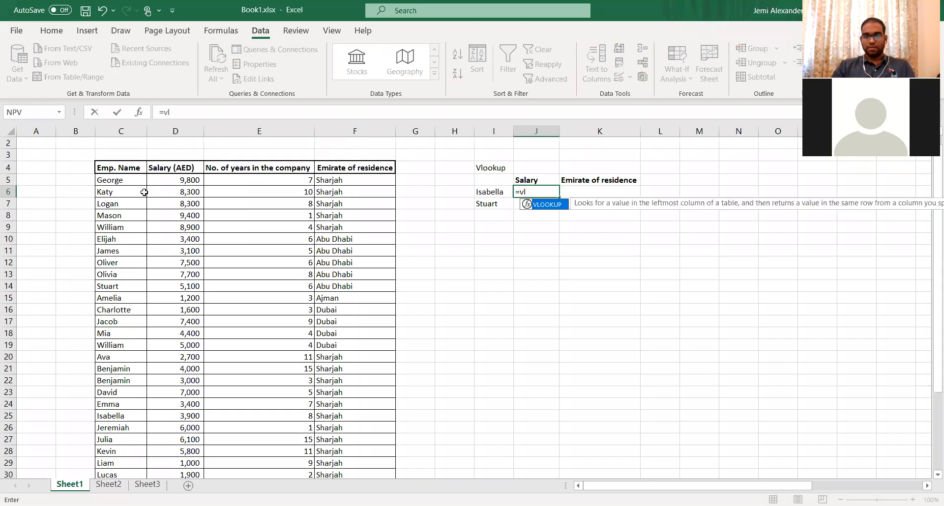
key("Escape")
key("Down")
key("Down")
key("Left")
key("Left")
key("Down")
key("Down")
key("Left")
type("=")
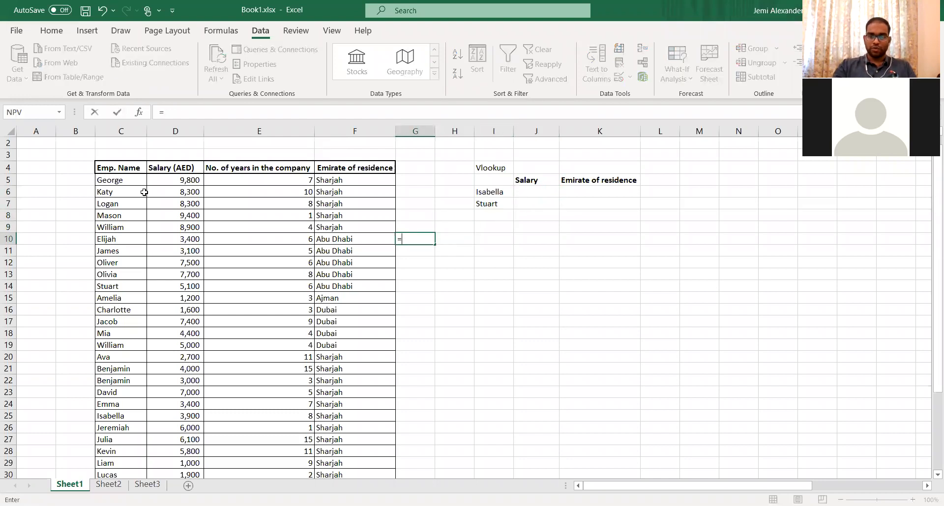
type("vlo")
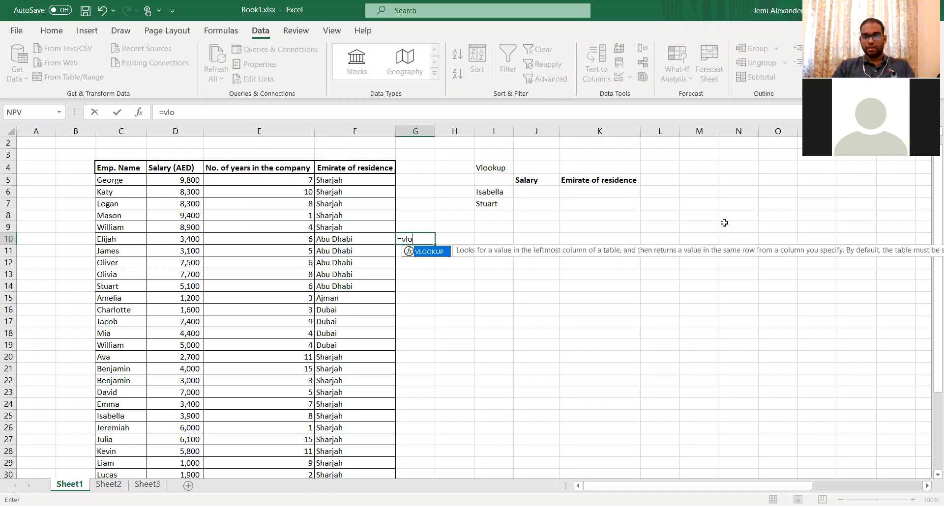
key("Escape")
left_click(535, 193)
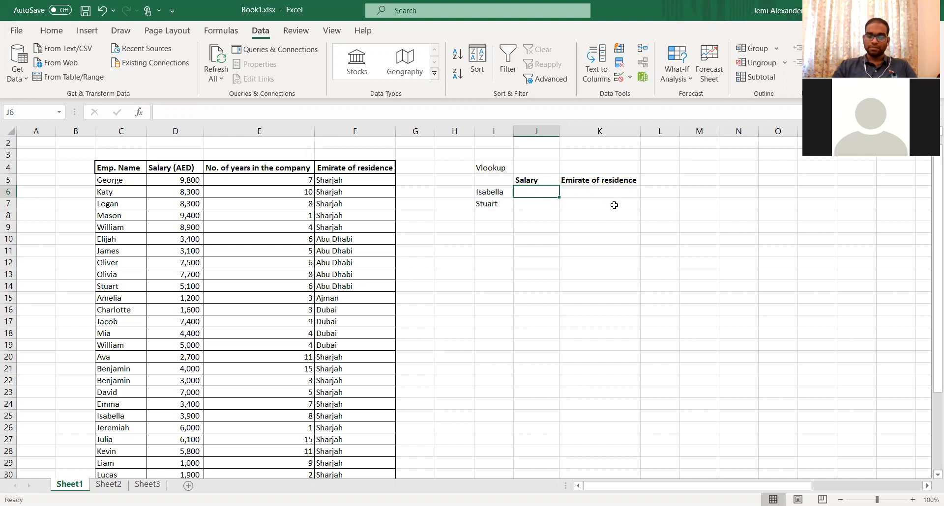
type("=")
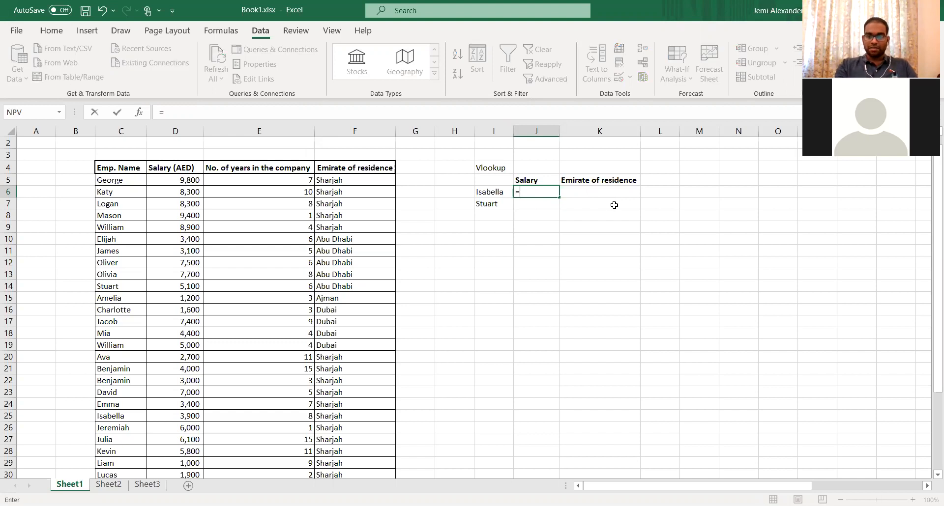
type("vlo")
key("Escape")
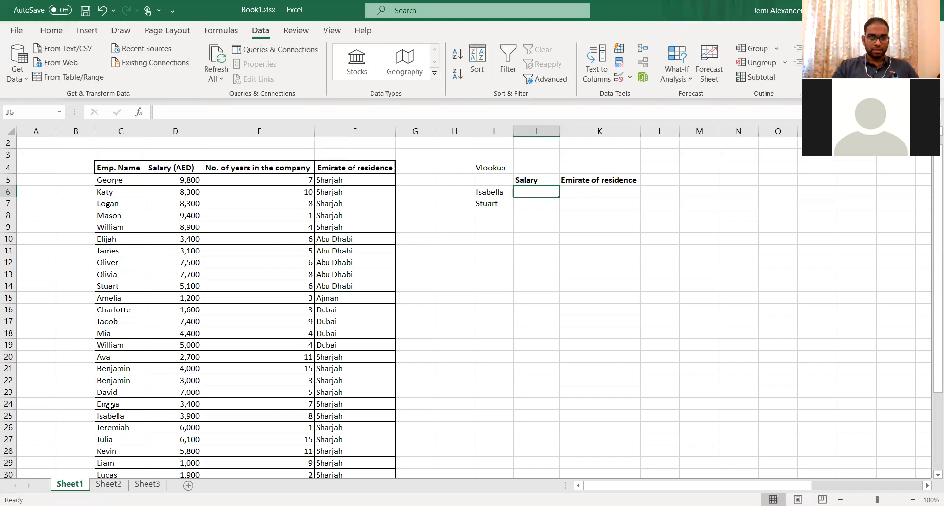
- Examine the whole employee table from its header down to row 36 as the source data for the lookup
scroll(109, 406, "down", 3)
scroll(109, 406, "up", 4)
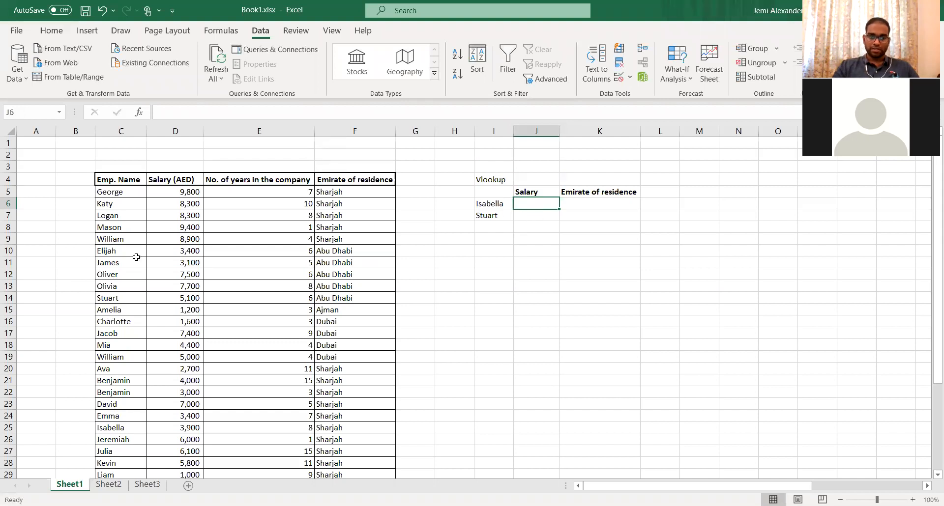
scroll(368, 252, "down", 1)
scroll(368, 253, "down", 1)
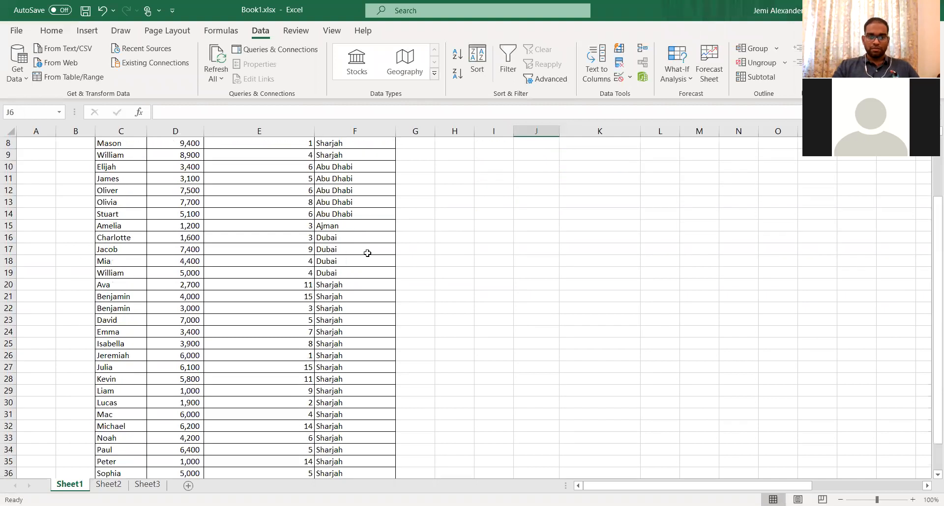
scroll(368, 253, "up", 3)
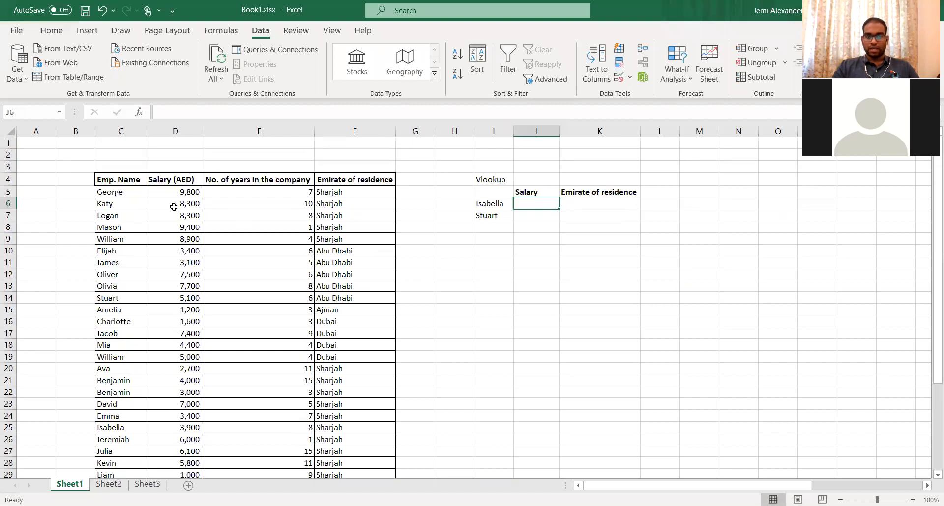
left_click(102, 191)
scroll(102, 191, "down", 5)
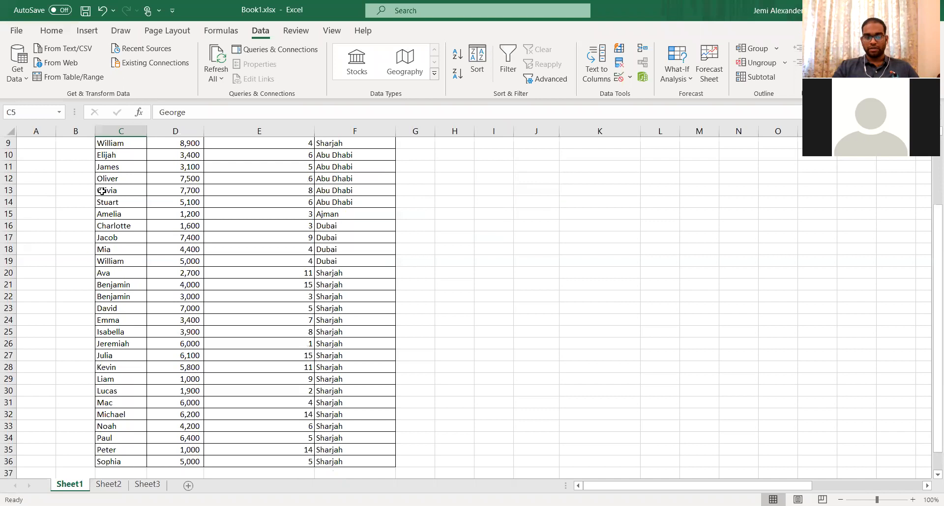
scroll(101, 191, "up", 5)
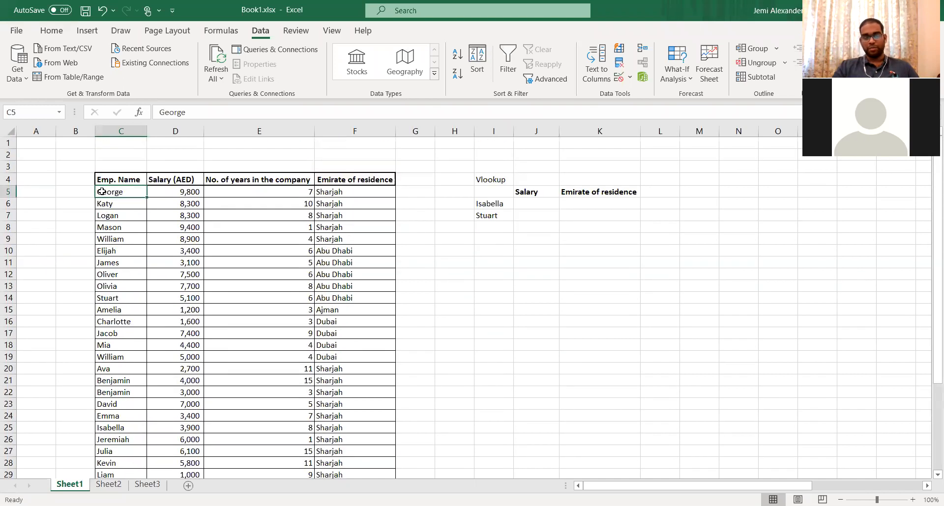
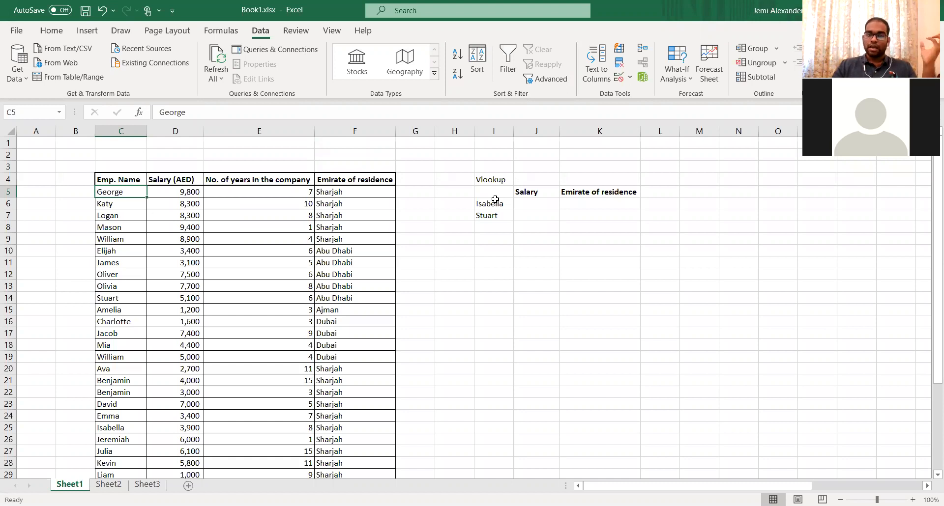
- Start a VLOOKUP formula in Salary cell J6 with the employee name in I6 as the lookup value
left_click(547, 203)
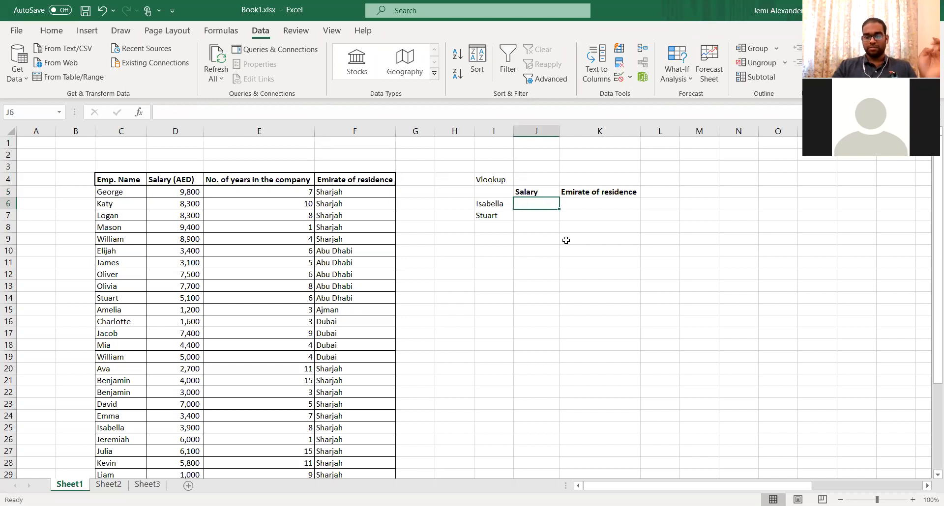
type("=")
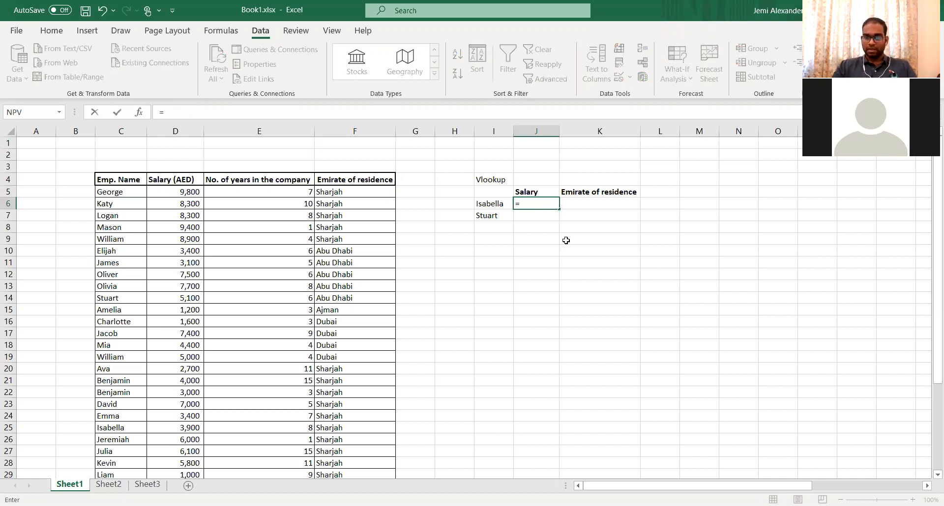
type("VLOOKUP(")
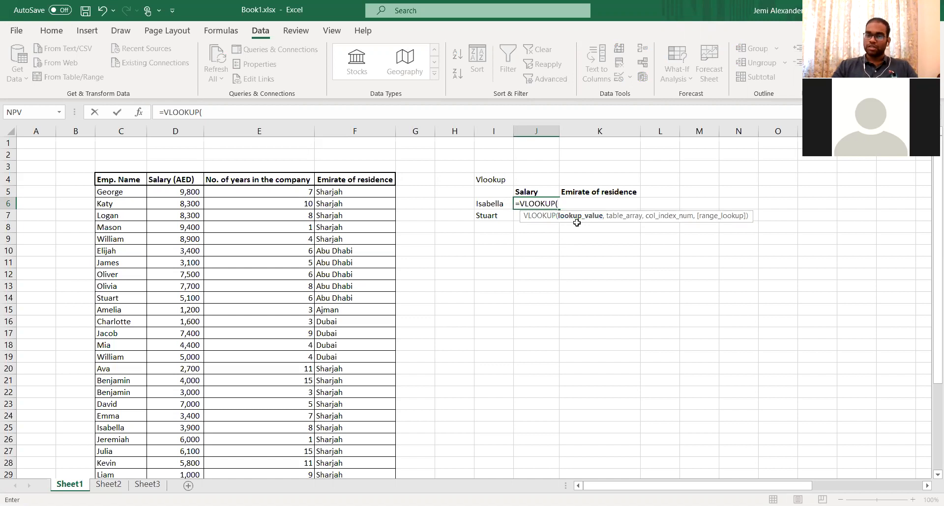
left_click(505, 206)
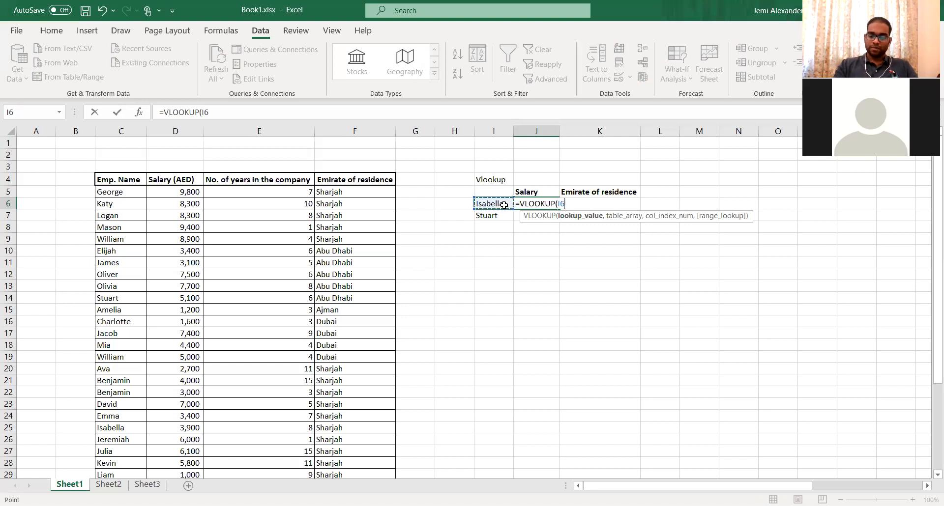
type(",")
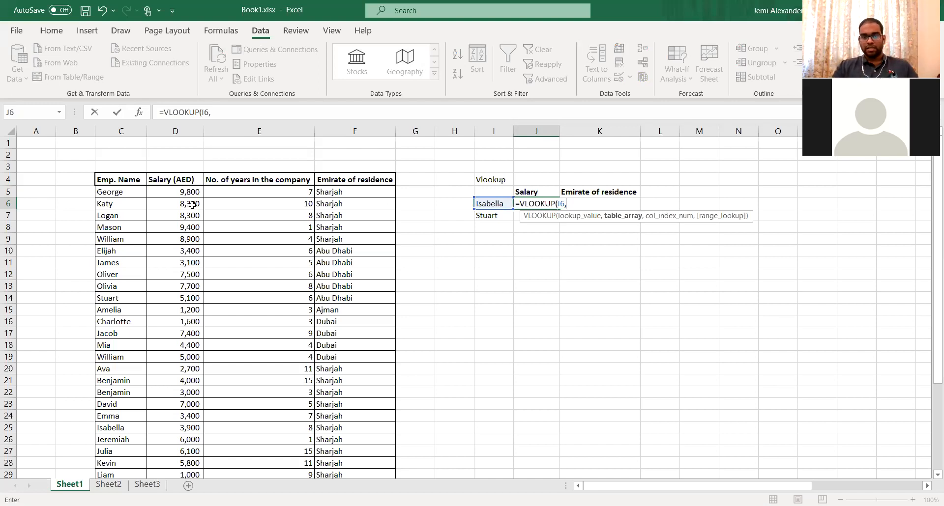
left_click(143, 192)
left_click_drag(142, 192, 343, 201)
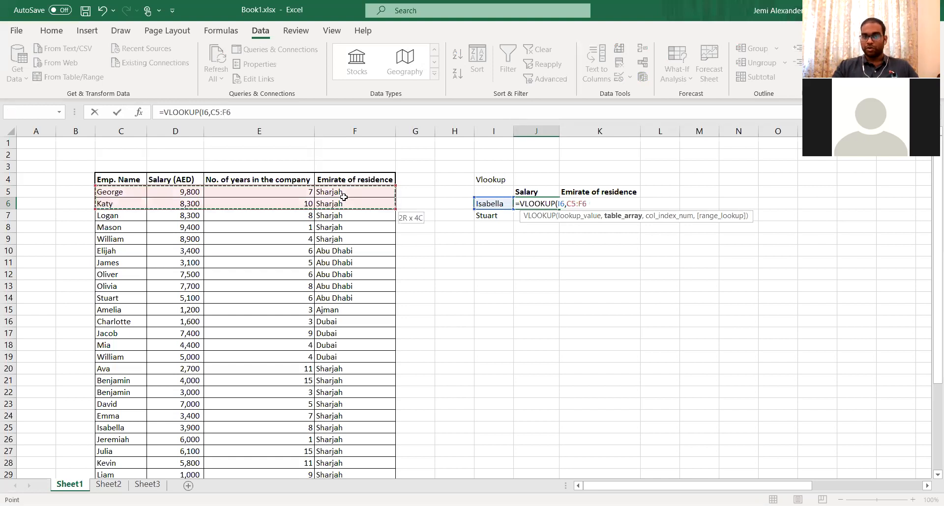
left_click(127, 428)
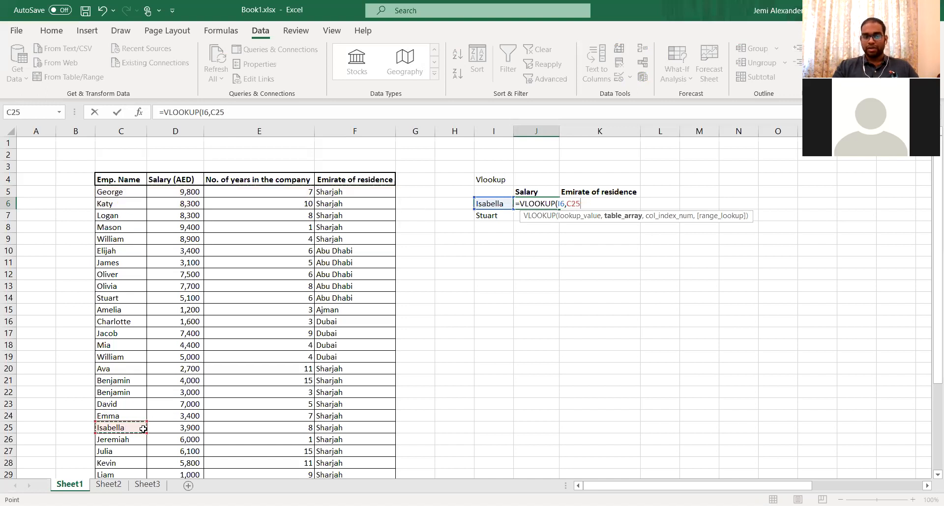
left_click_drag(143, 429, 354, 428)
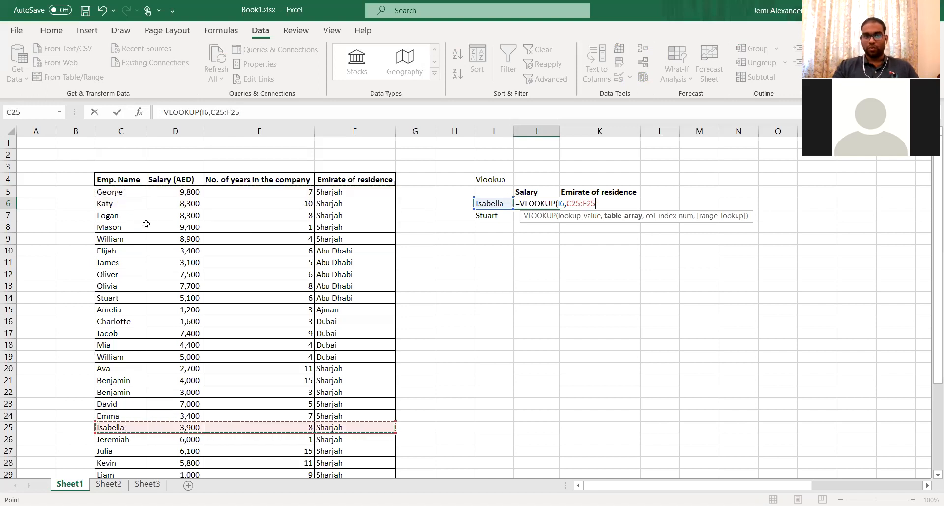
- Set the formula's table array to the full employee data range C5:F36, without the header row
left_click(130, 193)
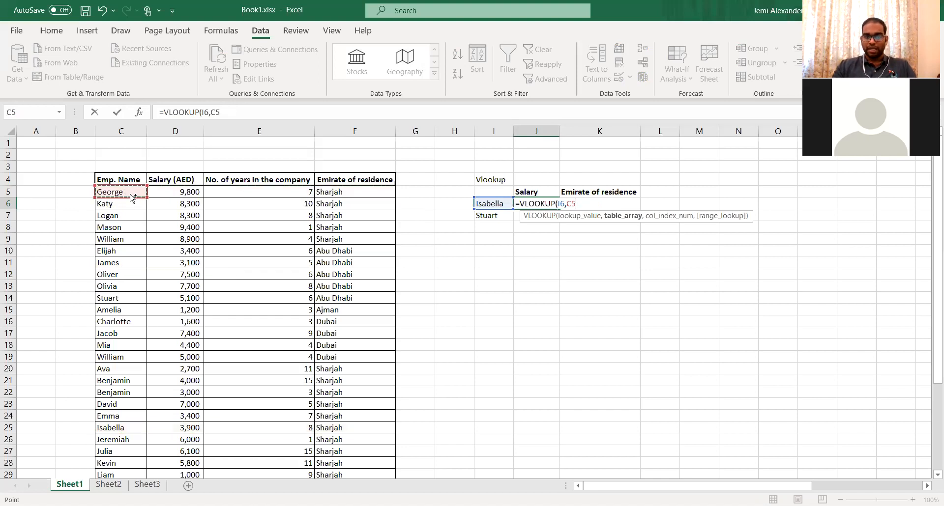
key("ctrl+shift+Right")
key("ctrl+shift+Down")
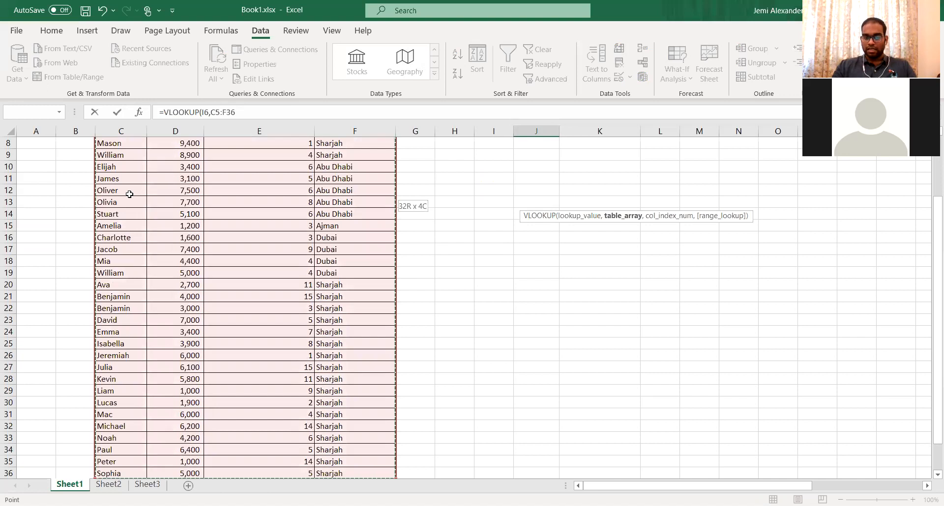
scroll(129, 194, "down", 1)
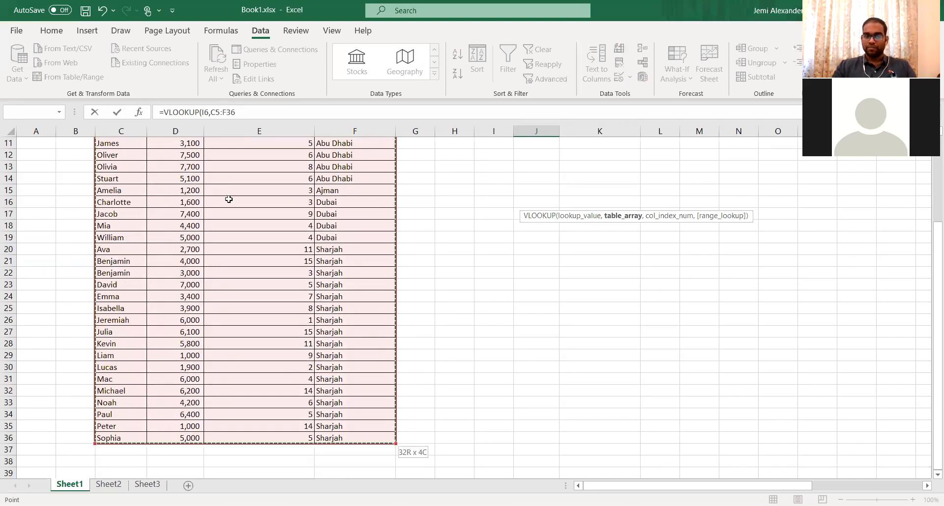
scroll(228, 199, "up", 4)
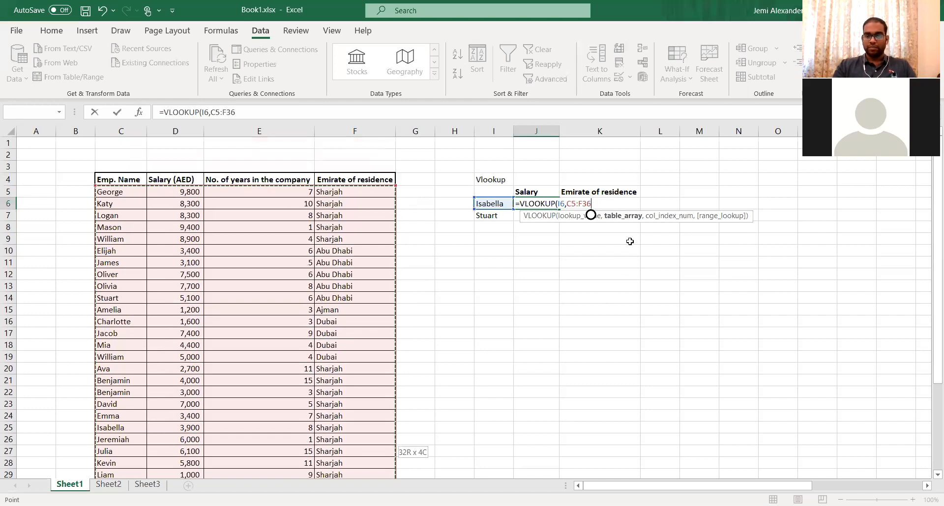
- Complete the J6 VLOOKUP with column index 2 and FALSE for an exact match
type(",2")
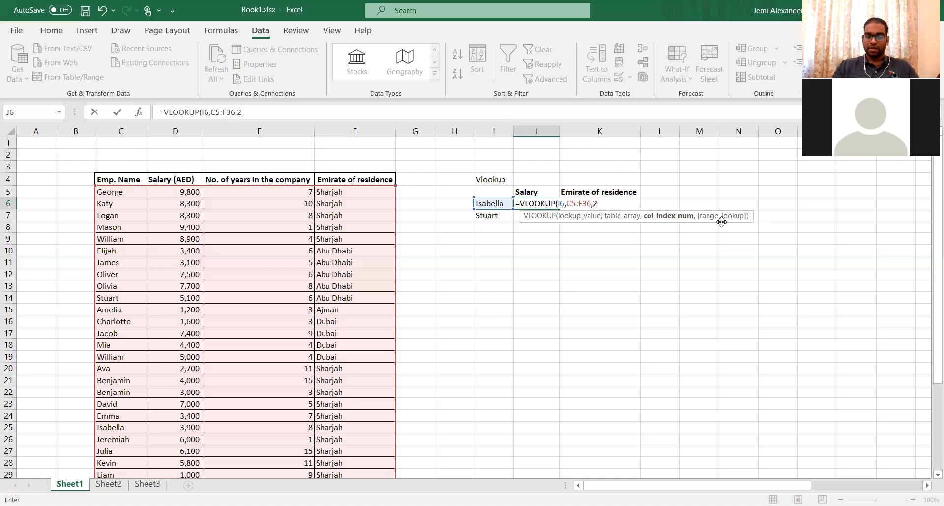
type(",")
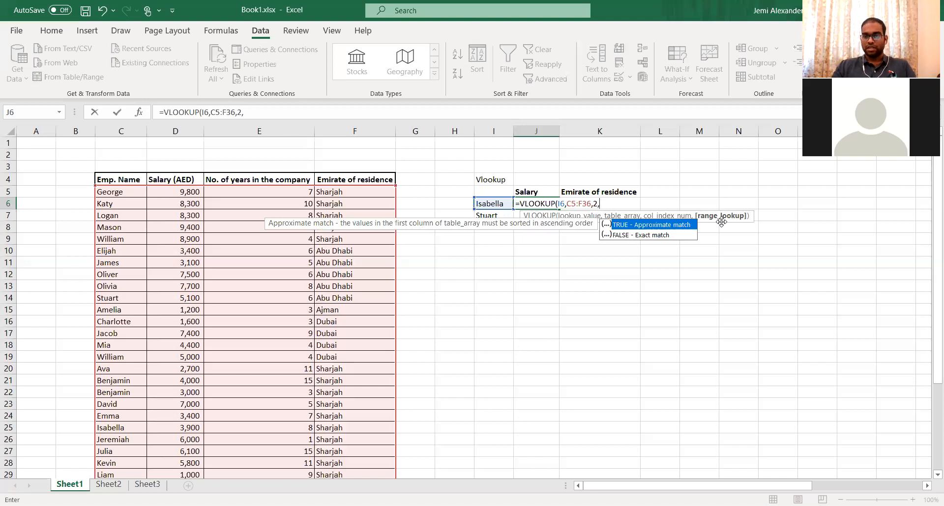
key("Down")
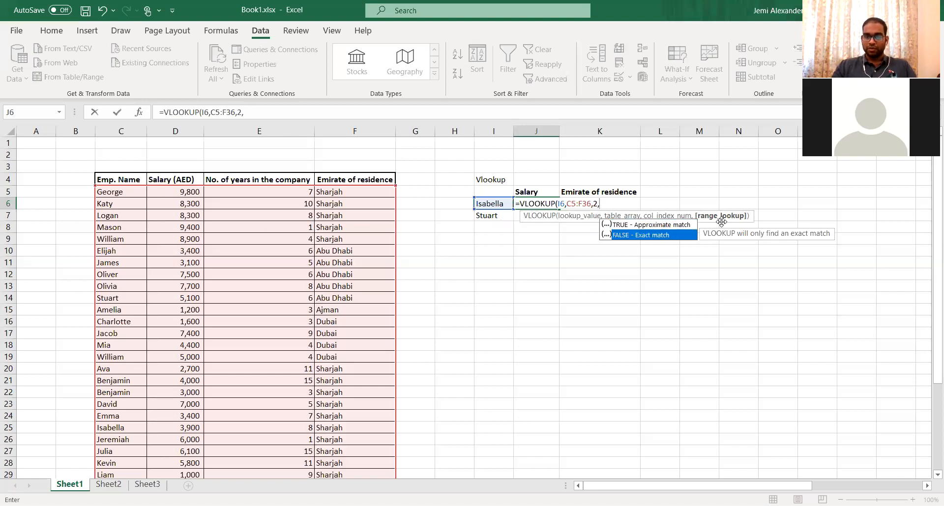
key("Tab")
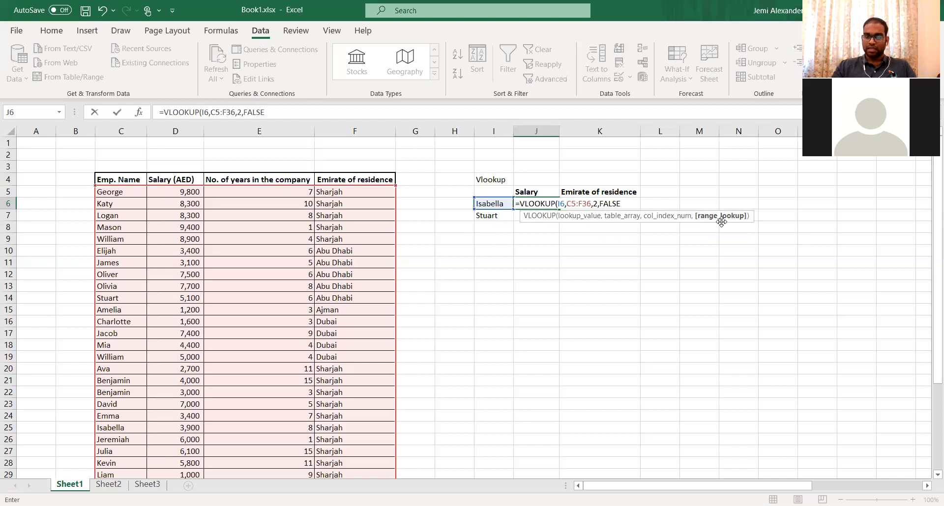
type(")")
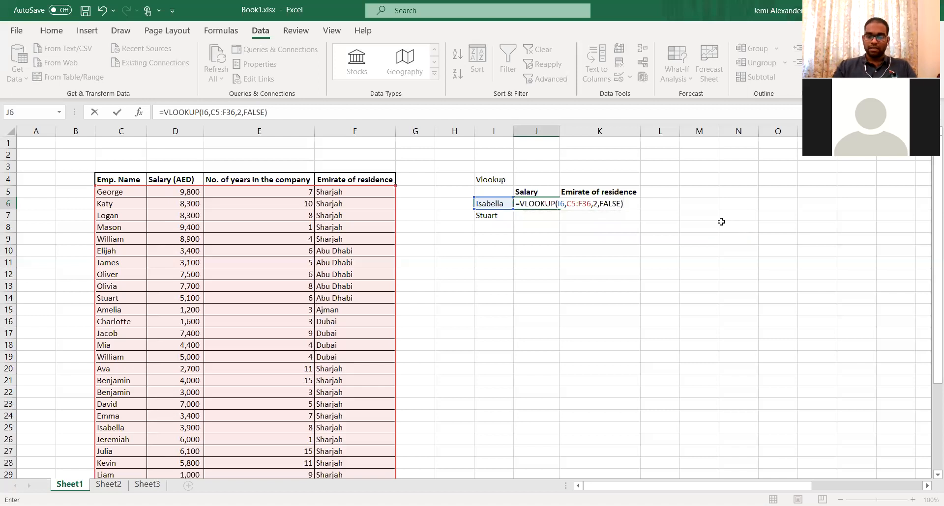
key("Return")
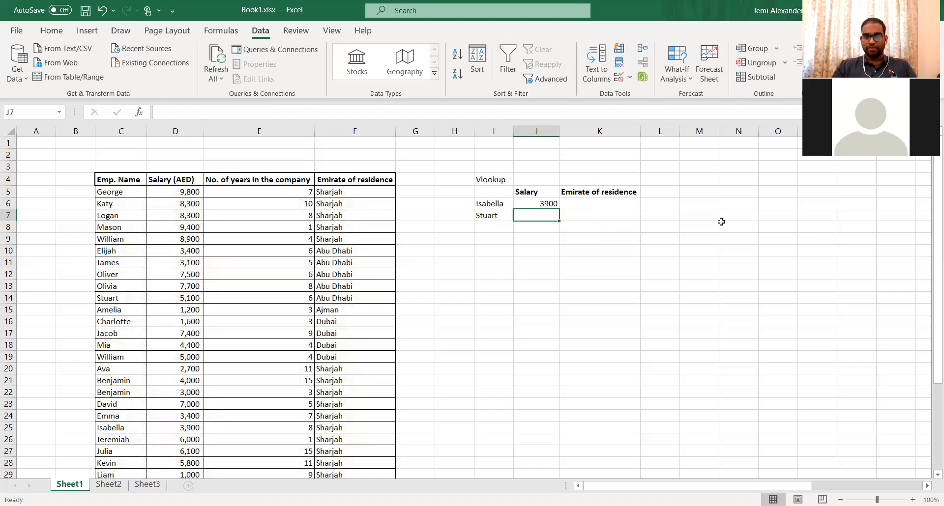
- Find the employee named in I6 in the table and select that entire row to check the salary
key("Up")
key("Left")
key("Right")
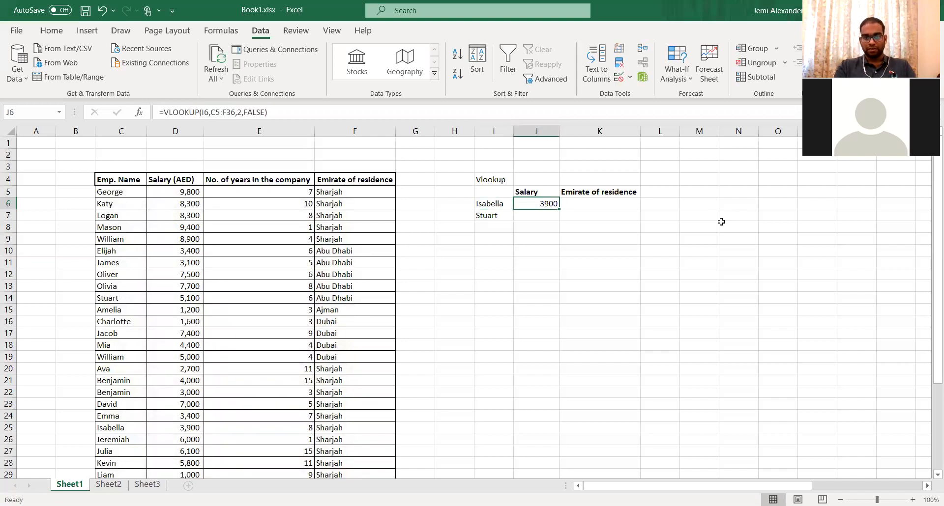
key("ctrl+f")
type("isabella")
key("Return")
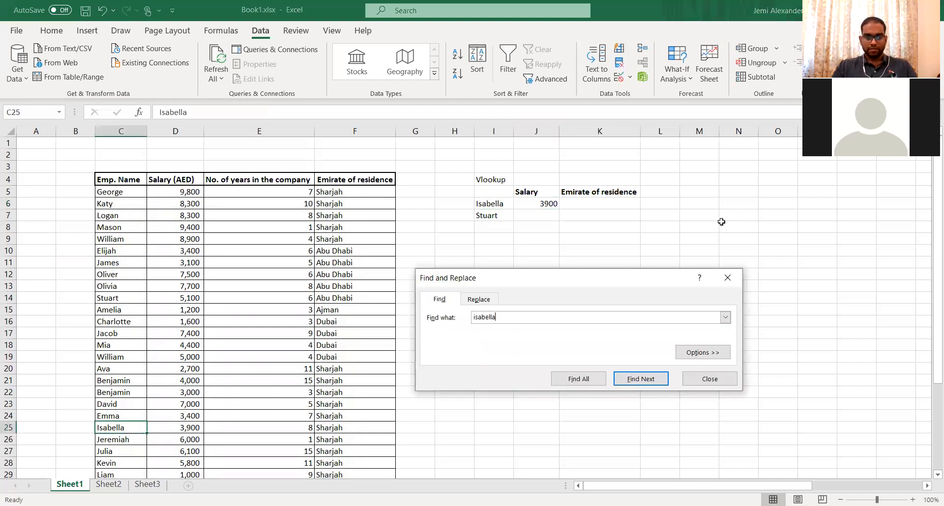
key("Escape")
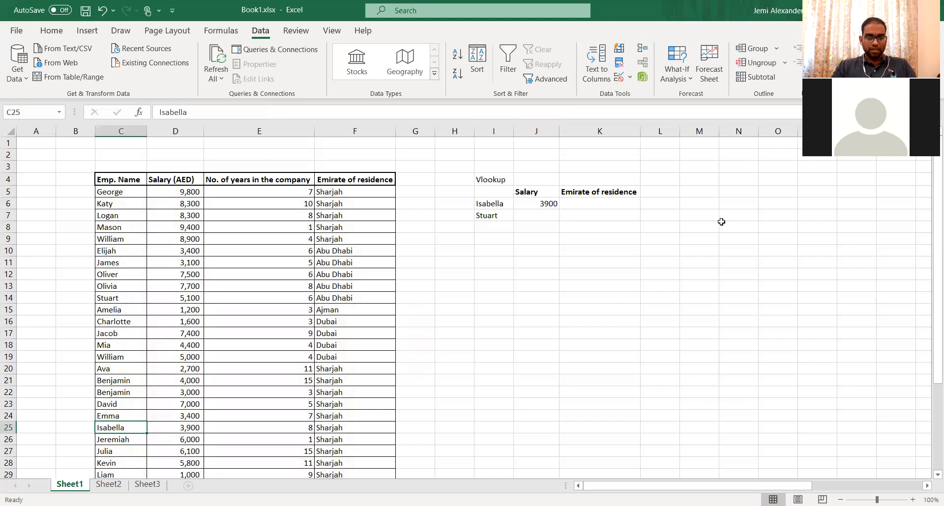
key("shift+space")
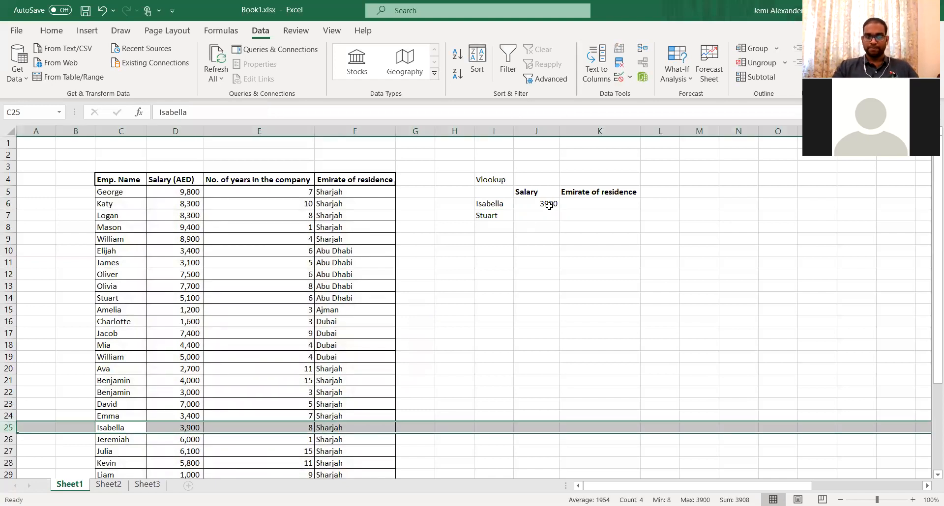
- Fill the salary VLOOKUP from J6 down into J7 for the second employee
left_click(588, 205)
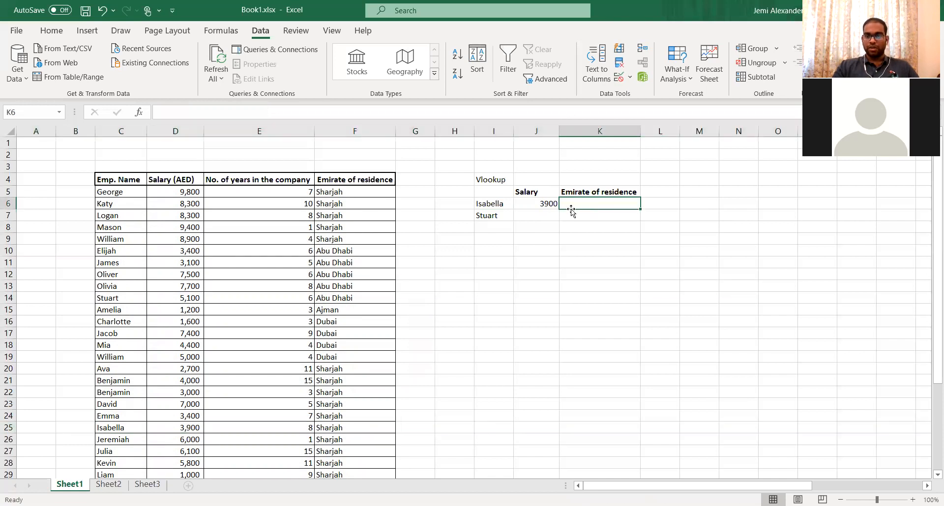
left_click(541, 218)
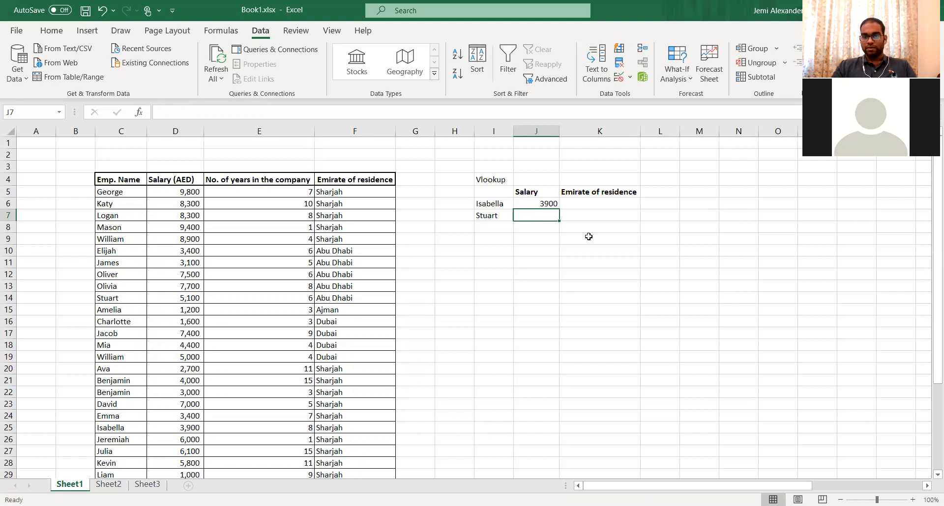
key("Up")
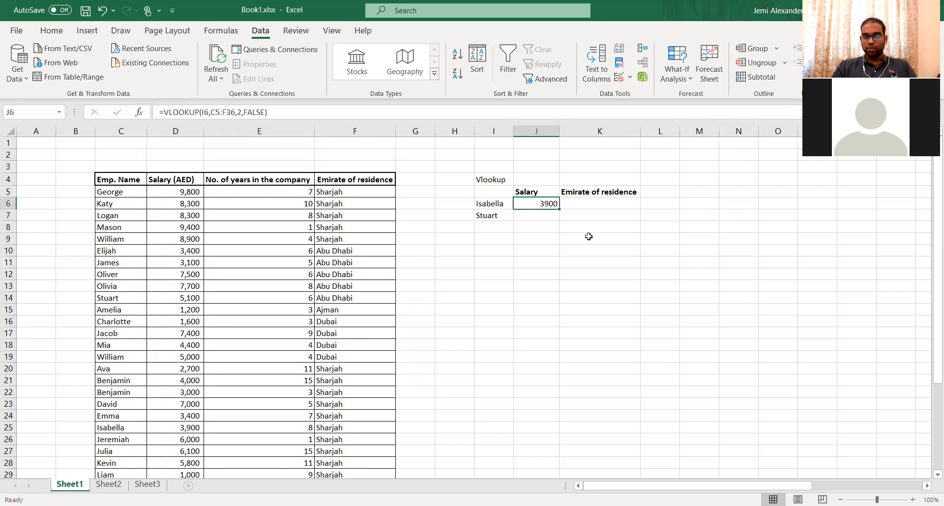
left_click(548, 216)
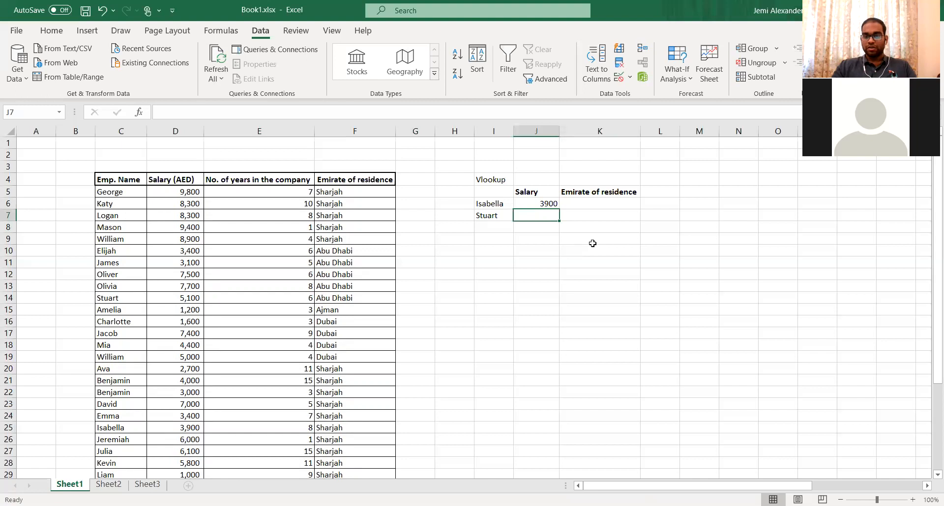
key("ctrl+d")
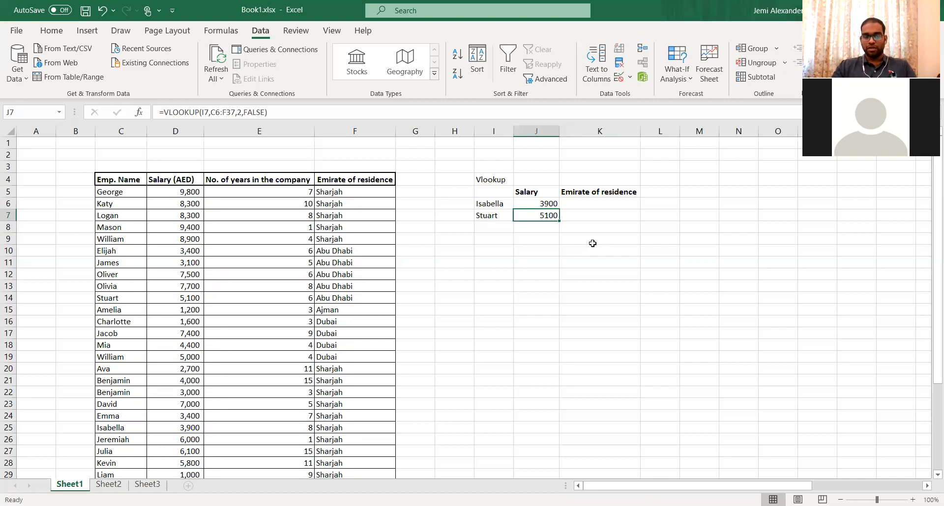
- Find the employee named in I7 in the table and select that entire row to check the salary
key("ctrl+f")
type("stuart")
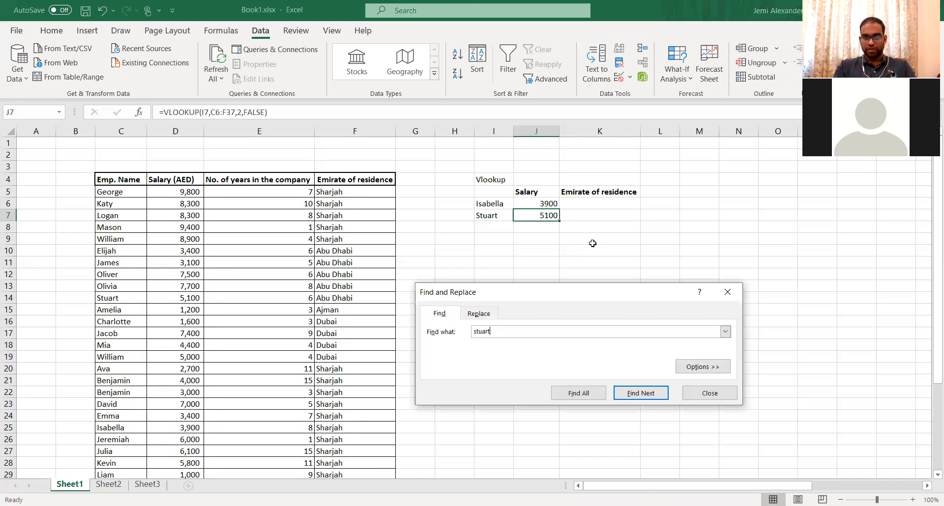
key("Return")
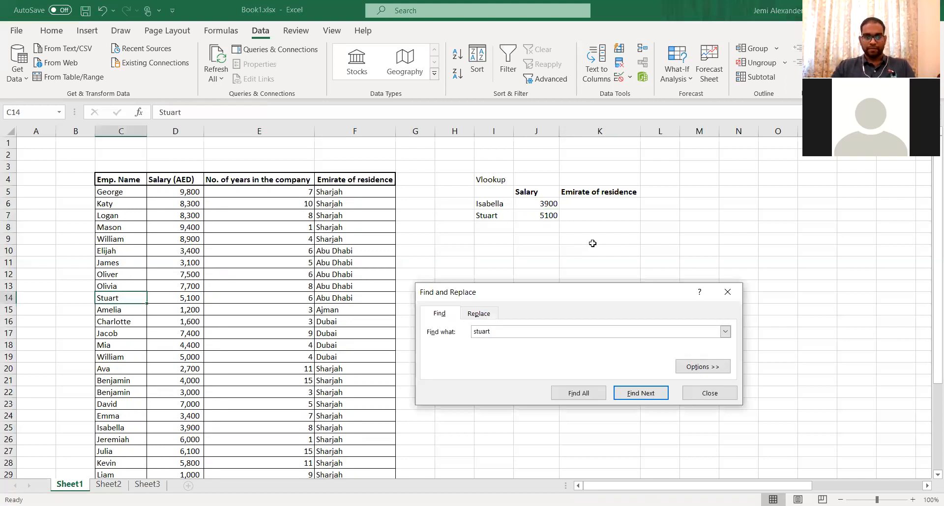
key("Escape")
key("shift+space")
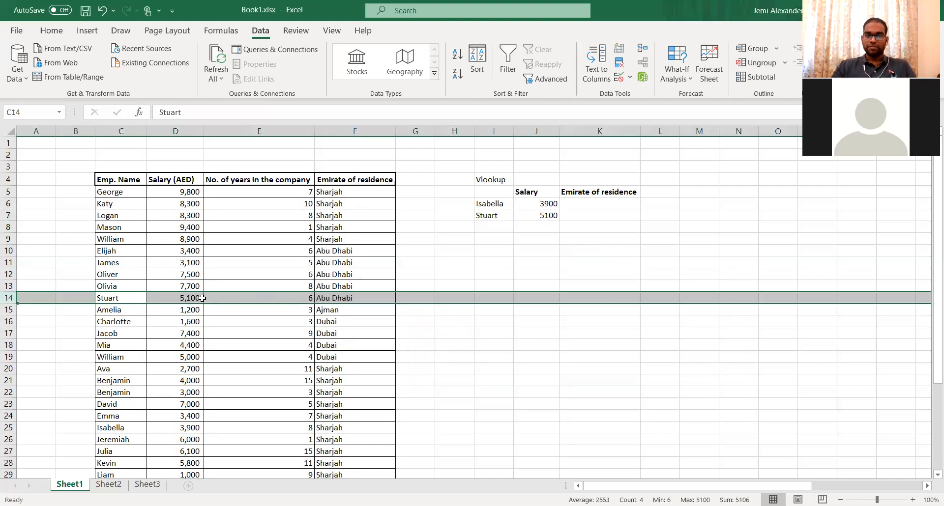
- Copy the formula text =VLOOKUP(I6,C5:F36,2,FALSE) from J6 into Emirate of residence cell K6 with its references unchanged
left_click(543, 212)
left_click(541, 202)
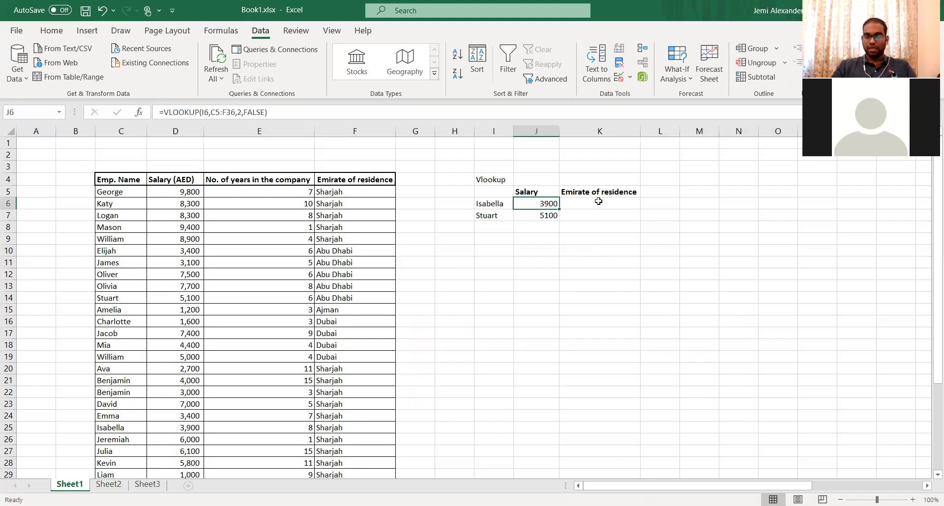
left_click(563, 201)
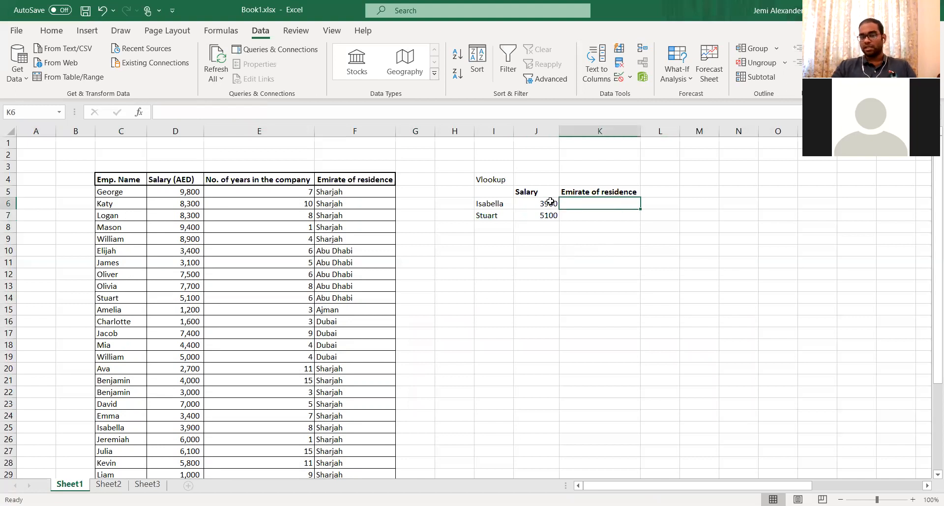
left_click(551, 204)
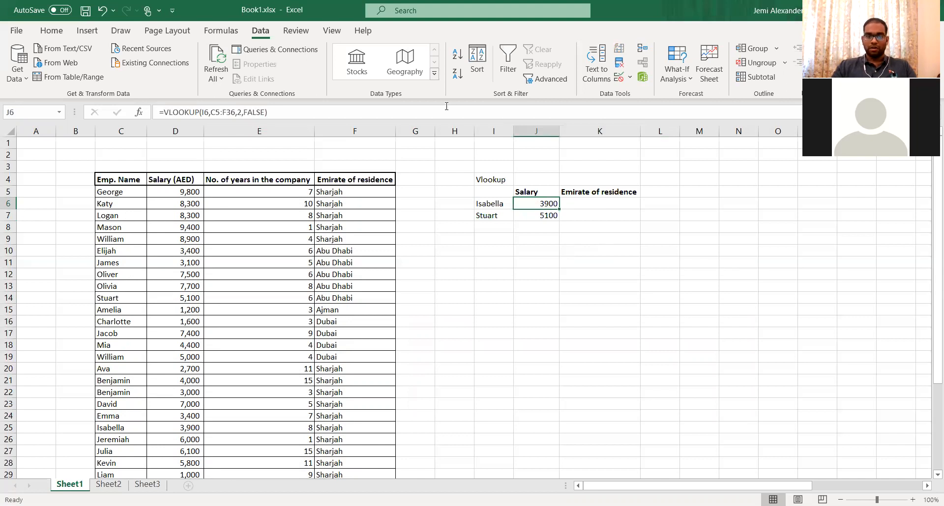
double_click(446, 106)
key("ctrl+c")
key("Escape")
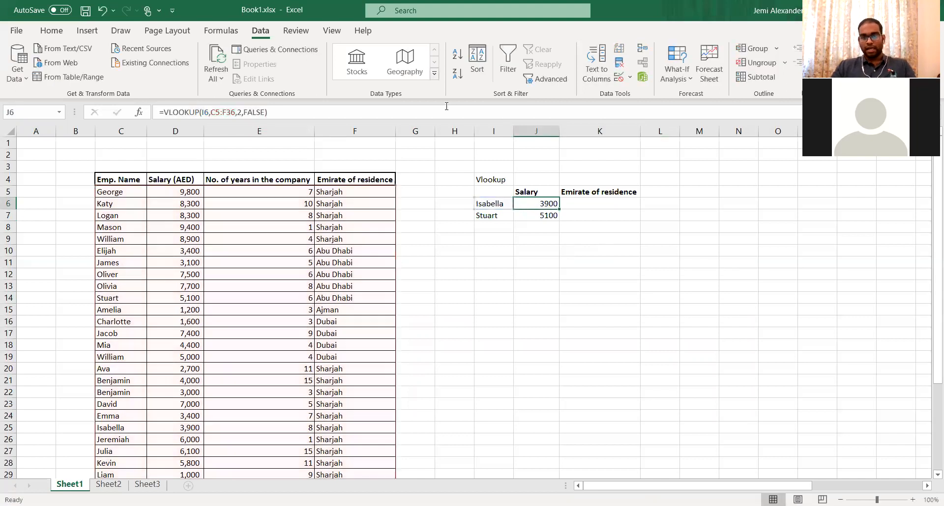
key("Right")
key("ctrl+v")
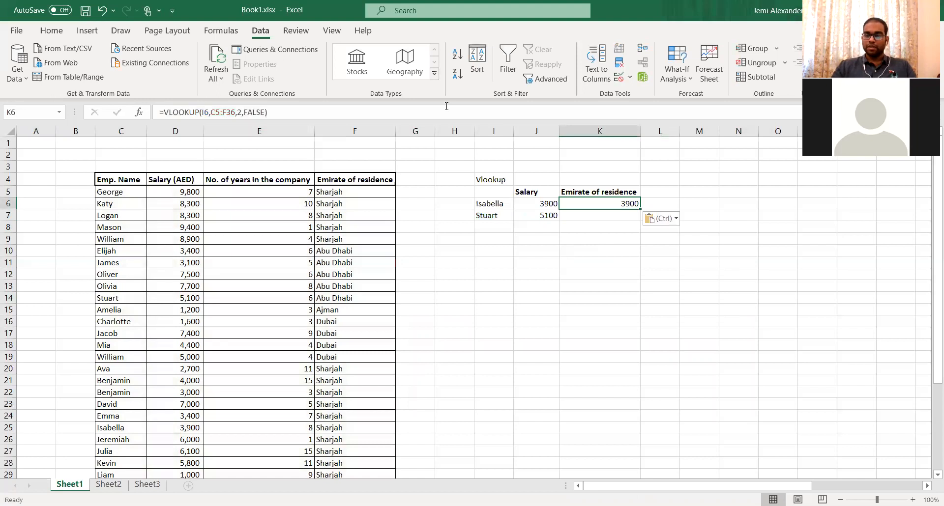
- Change the column index in the K6 VLOOKUP formula to 4 so it looks up the emirate of residence
left_click(694, 204)
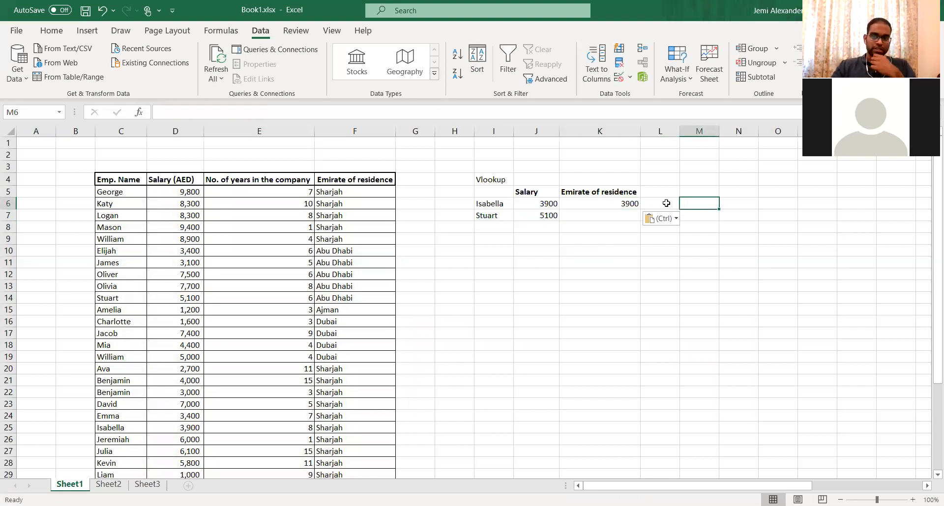
double_click(619, 206)
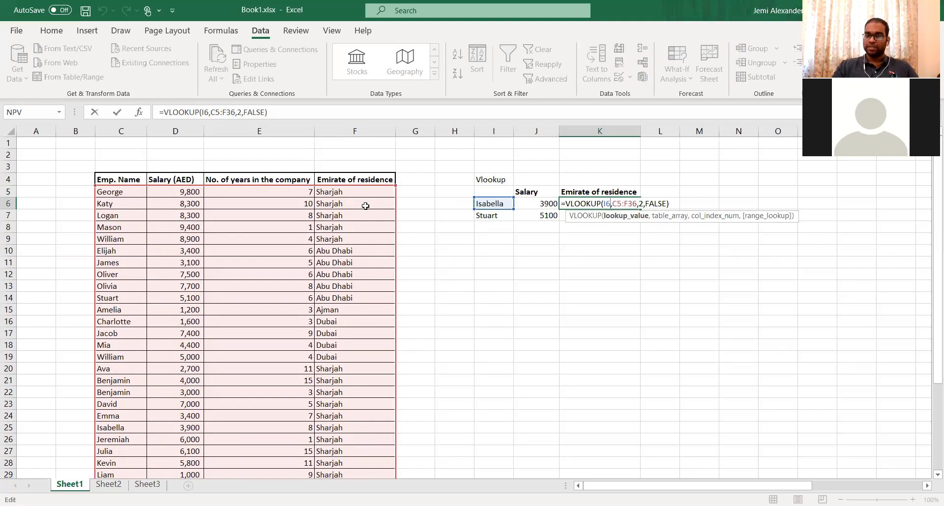
left_click(642, 202)
key("BackSpace")
type("4")
key("Return")
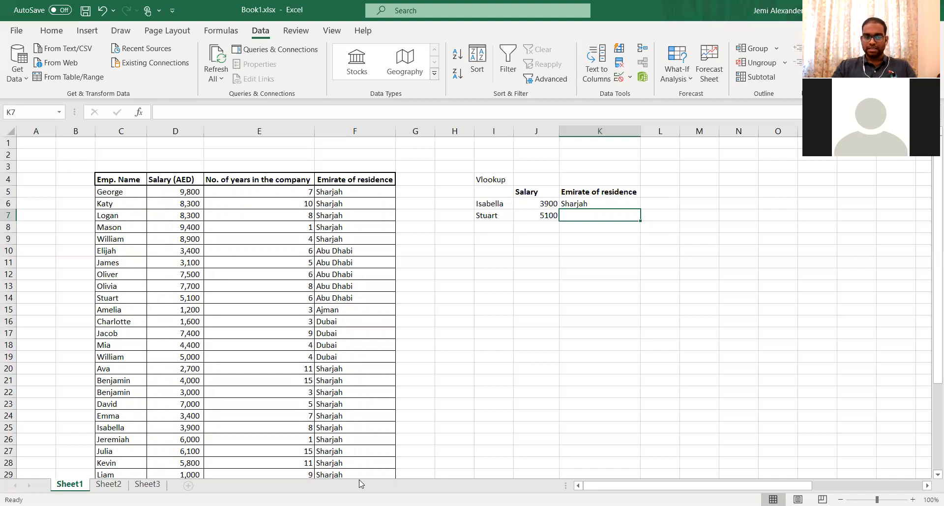
- Check the table row of the employee named in I6, and fill the emirate VLOOKUP from K6 down into K7
left_click(132, 426)
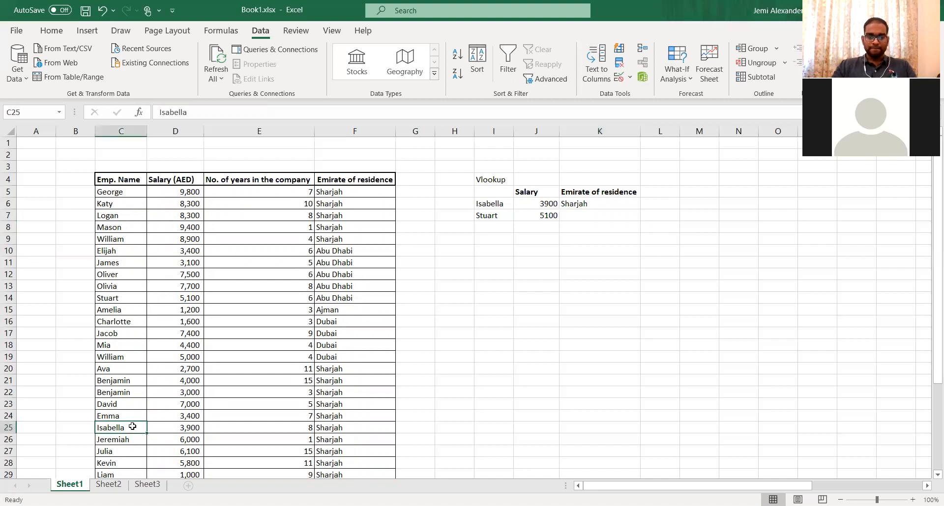
key("shift+space")
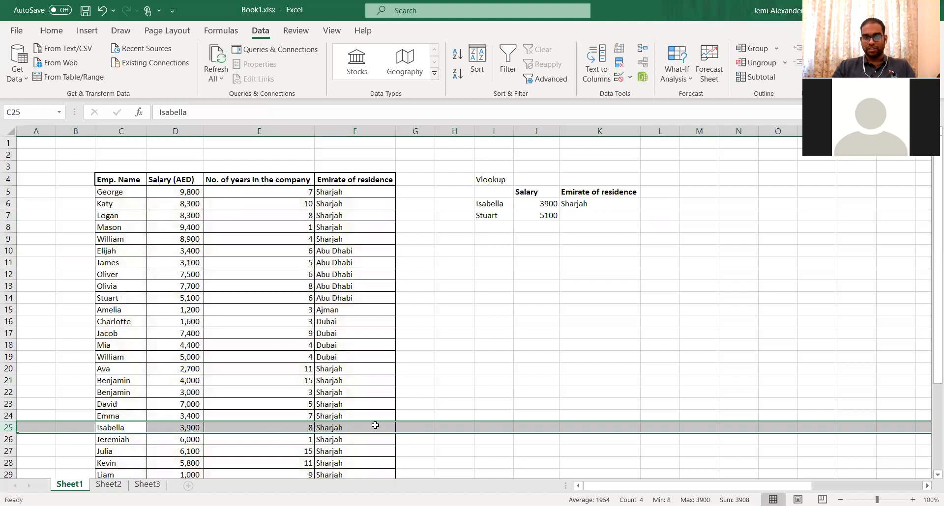
left_click(601, 214)
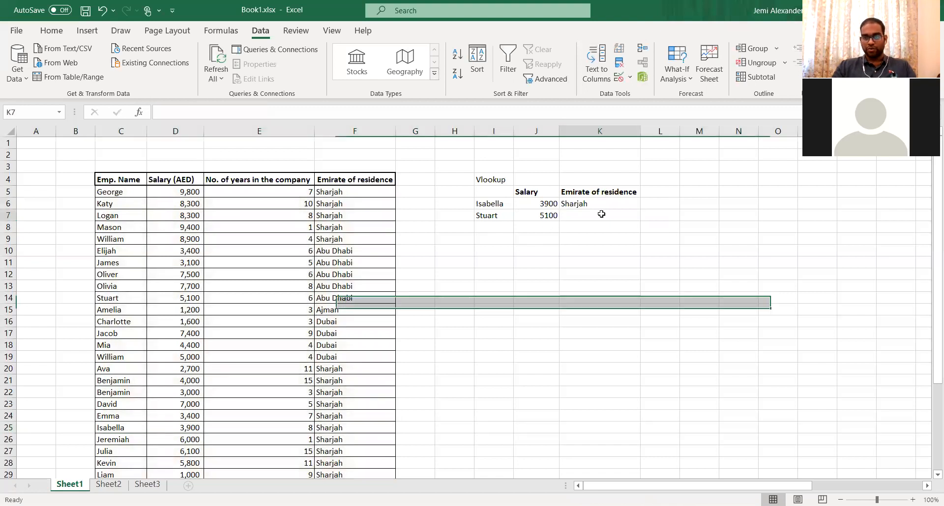
key("ctrl+d")
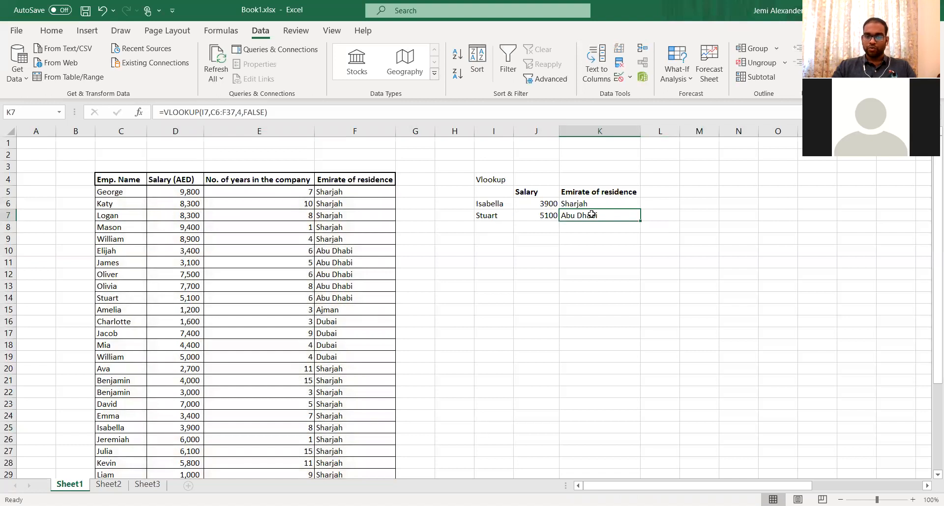
- Select the table row of the employee named in I7 to check the emirate, and compare the name in both places
left_click(122, 298)
key("shift+space")
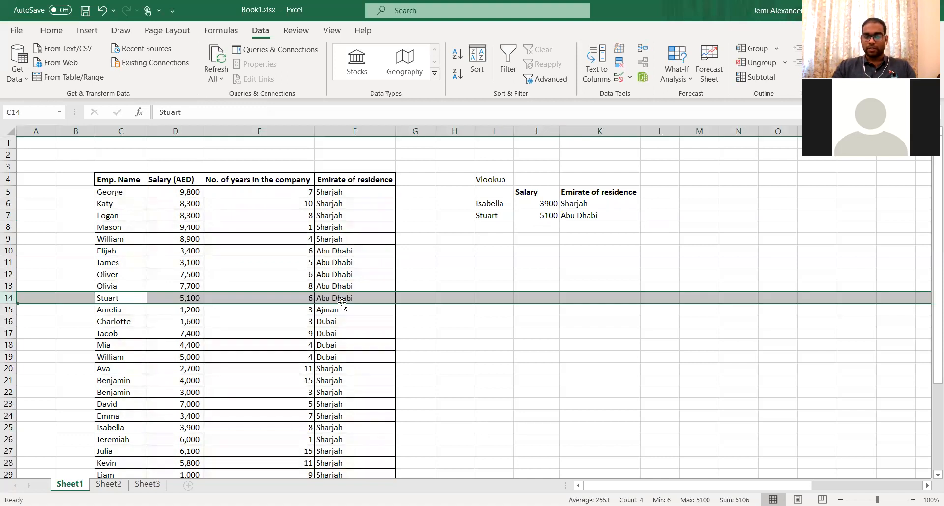
left_click(622, 216)
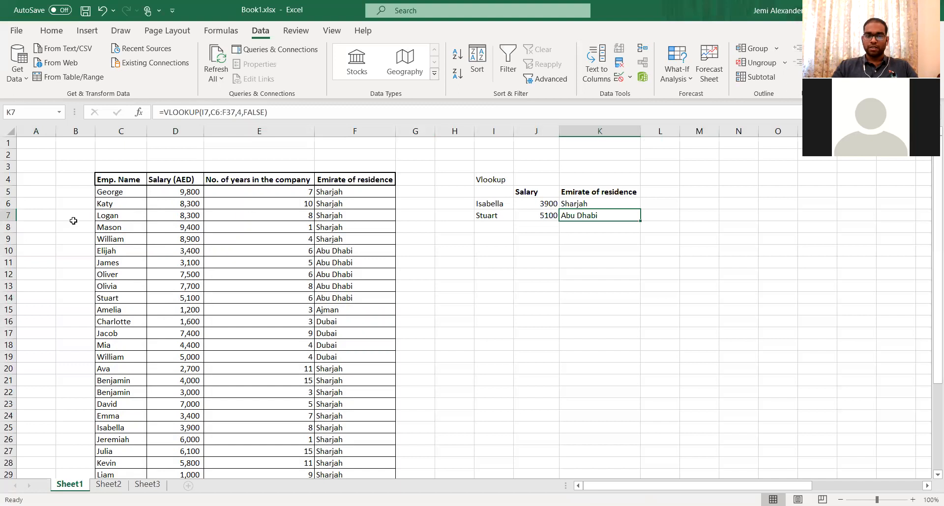
left_click(504, 216)
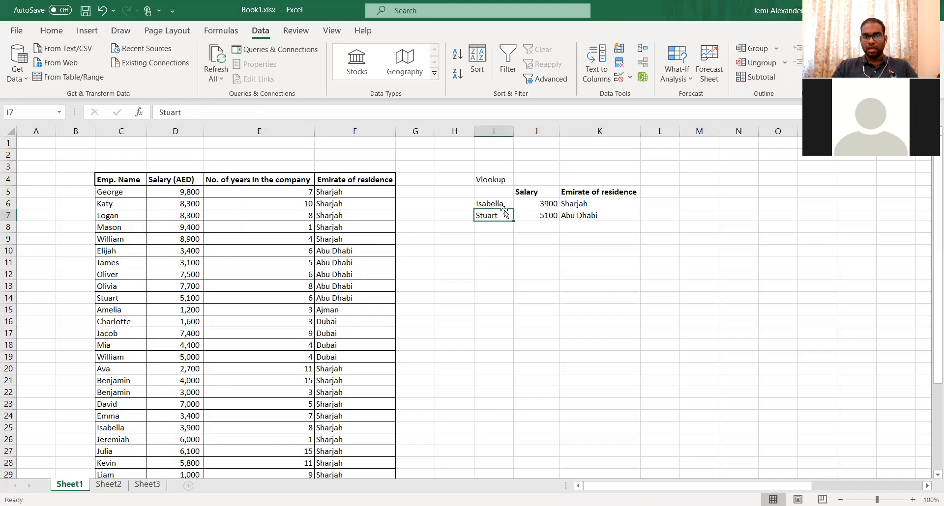
left_click(122, 301)
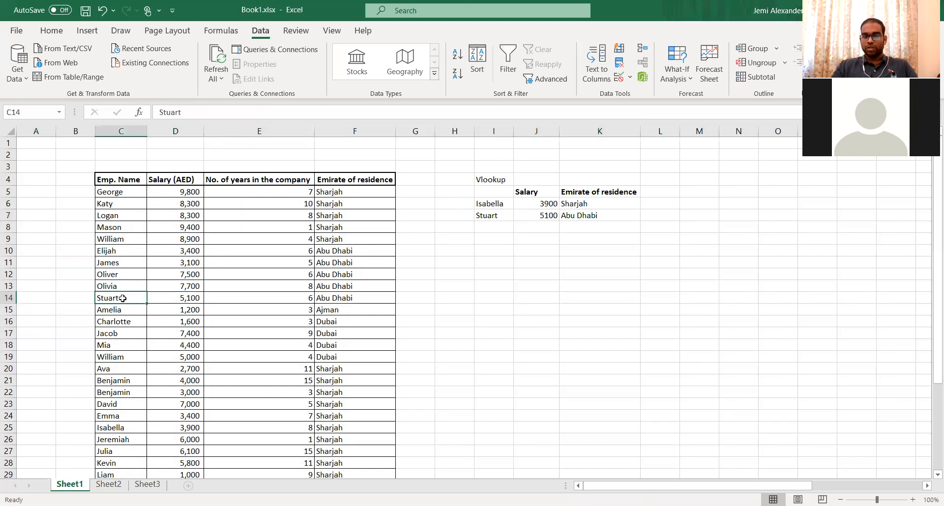
- Append an extra letter e to the name in I7, check the lookups in J7 and K7, and undo the name change
left_click(505, 218)
double_click(505, 217)
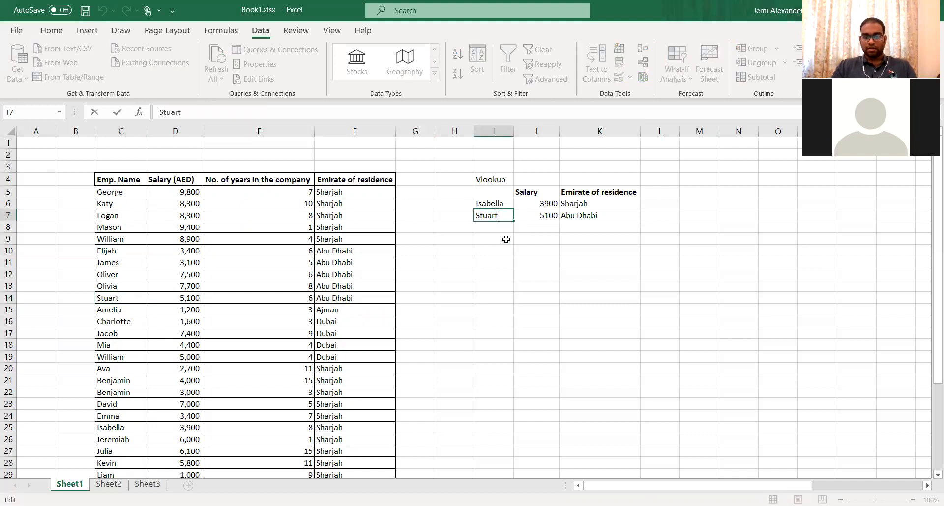
type("e")
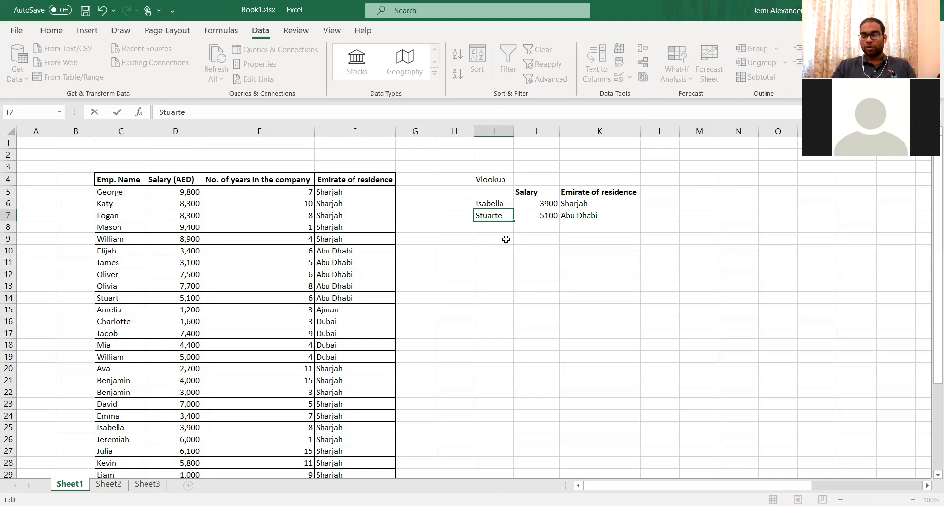
key("Return")
key("Up")
key("Right")
key("Right")
key("Left")
key("Left")
key("Right")
key("Right")
key("Left")
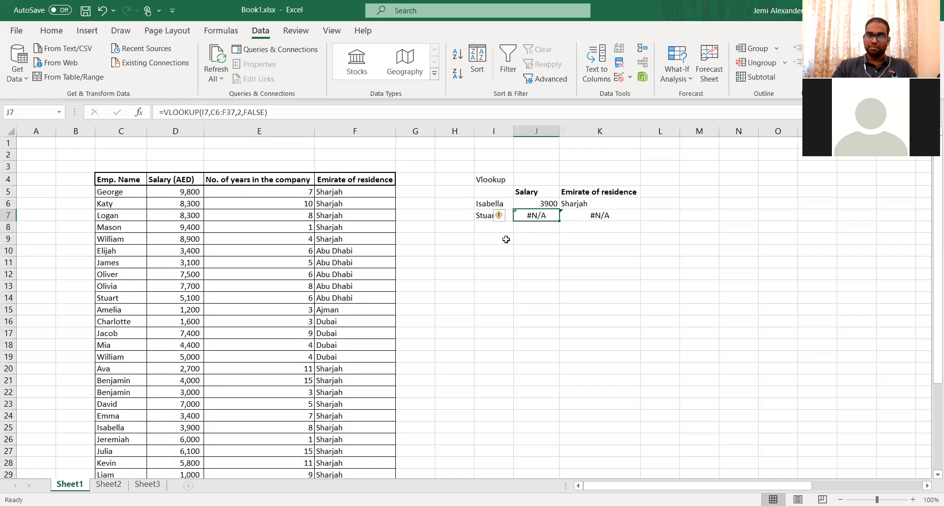
key("Right")
key("Left")
key("Left")
key("ctrl+z")
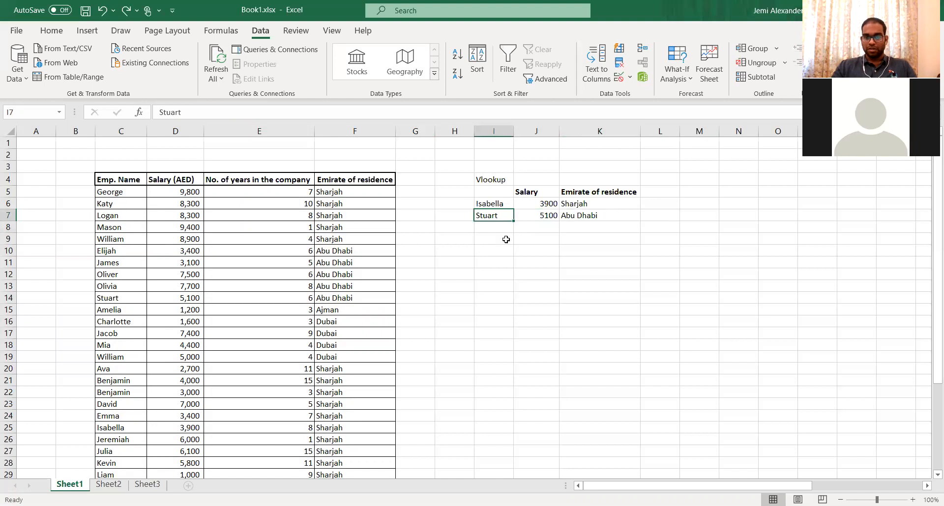
key("Right")
key("Left")
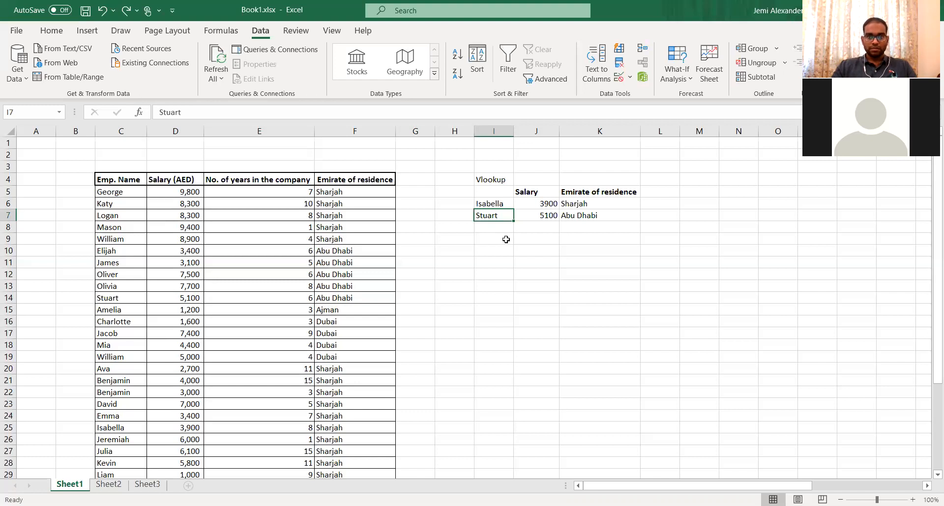
- Inspect the FALSE range_lookup argument in the K7 VLOOKUP formula and leave the formula as it is
key("Right")
key("Right")
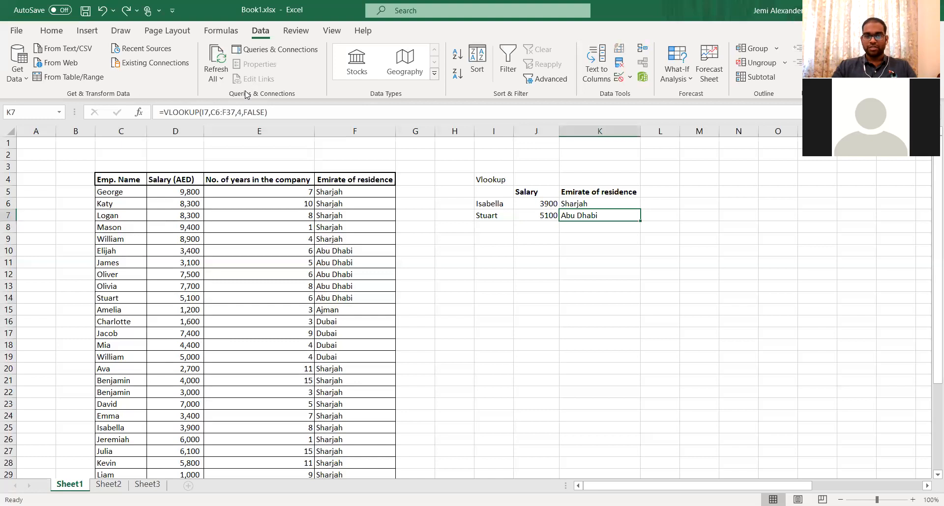
left_click(255, 111)
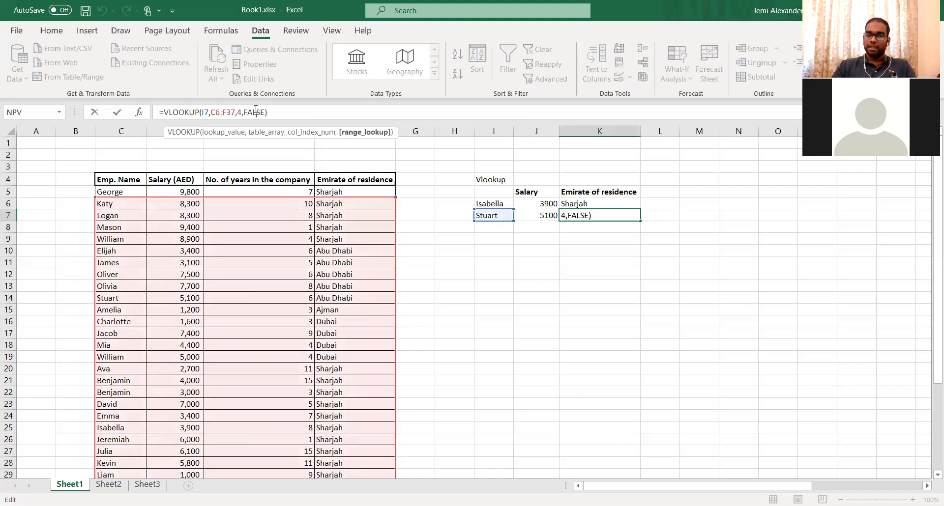
key("ctrl+Return")
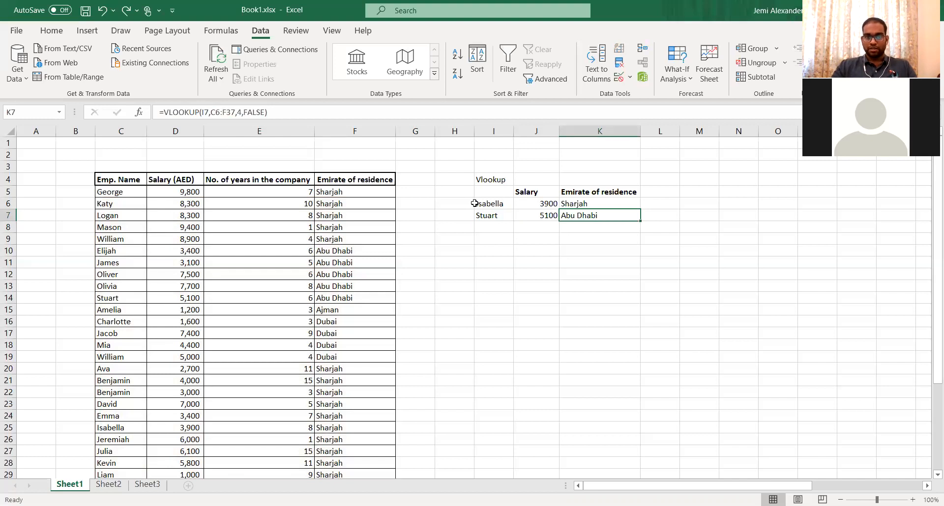
- Replace the name in I7 with the employee name from C5, and locate that employee in the table
left_click(511, 207)
type("George")
key("Return")
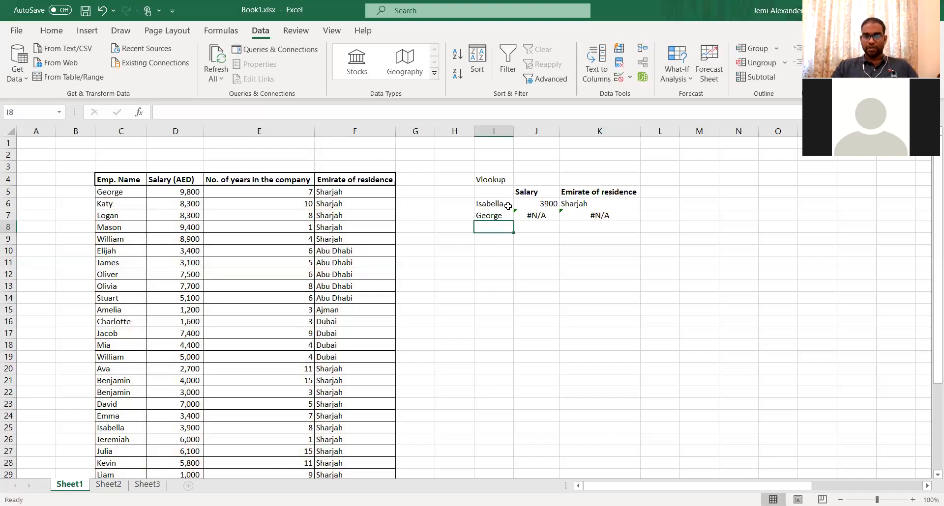
left_click(505, 212)
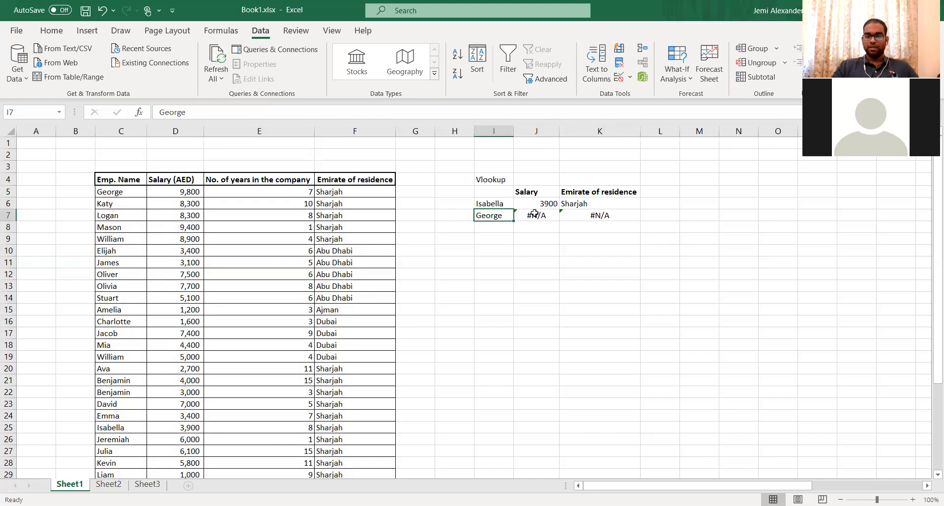
left_click(118, 193)
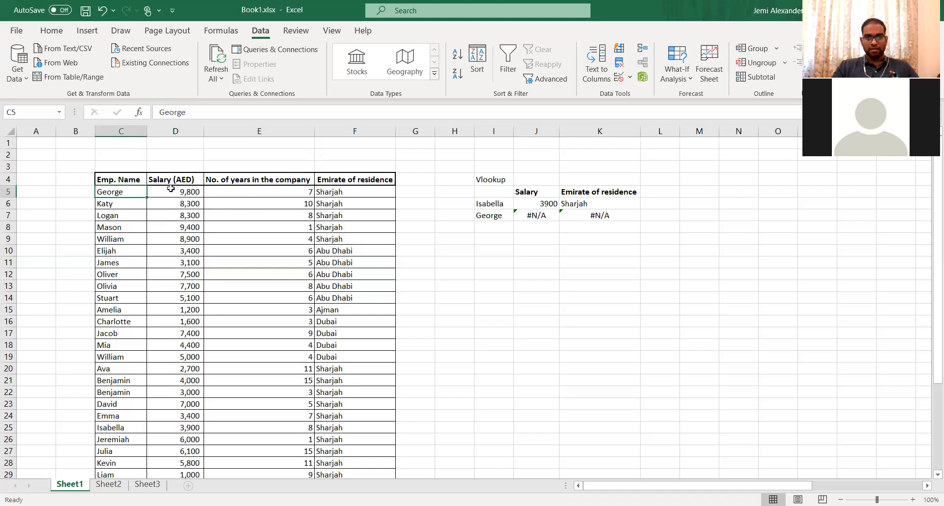
- Compare the table ranges referenced by the salary VLOOKUP formulas in J6 and J7
left_click(539, 203)
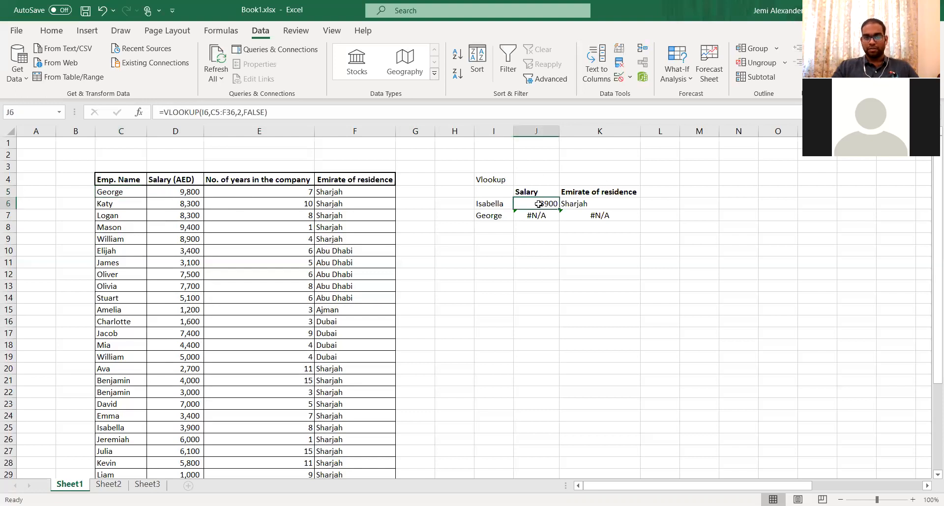
left_click(540, 219)
key("Right")
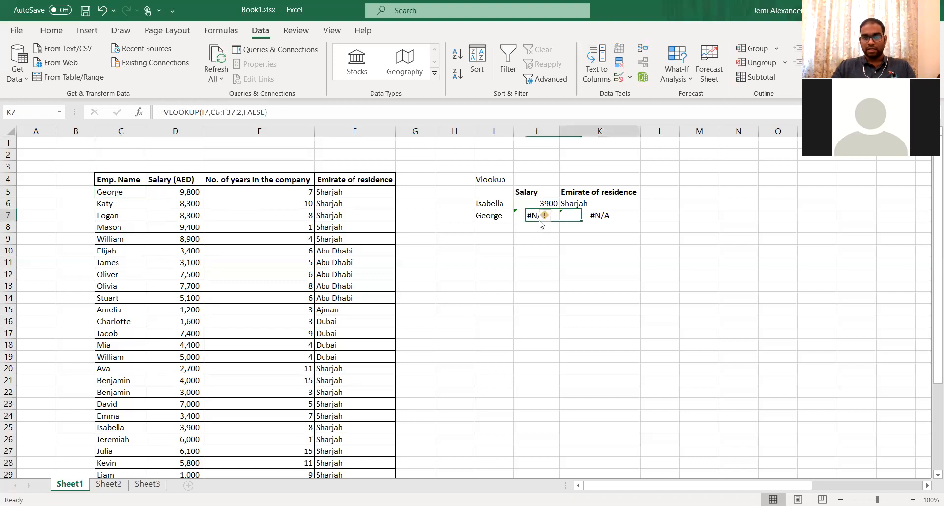
left_click(539, 221)
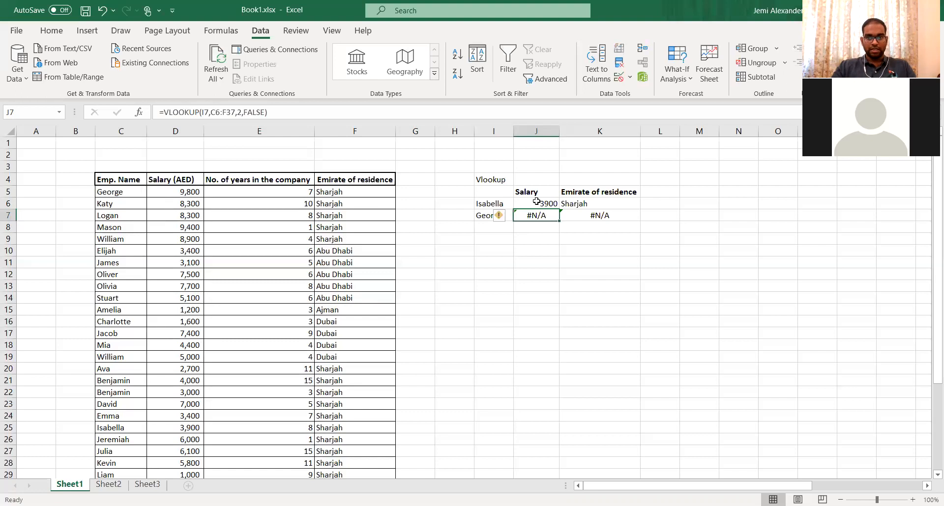
double_click(547, 205)
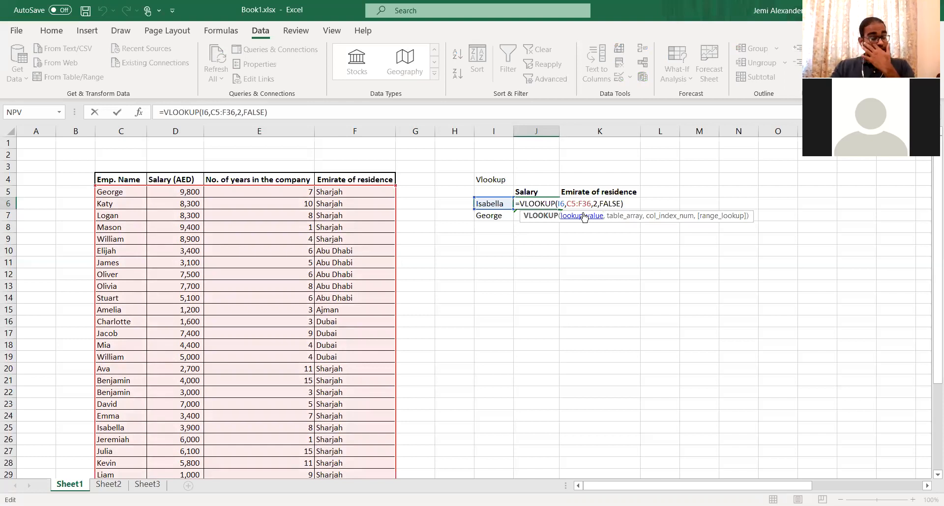
key("Escape")
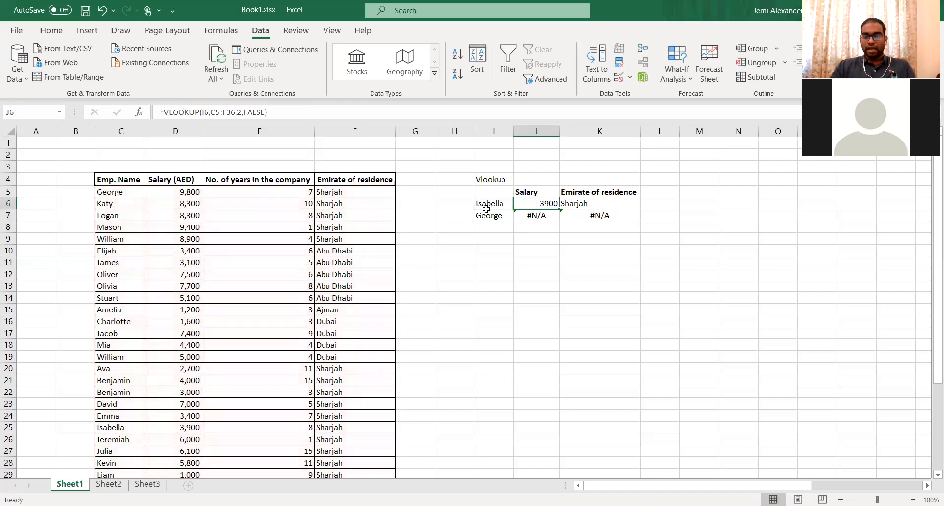
left_click(542, 216)
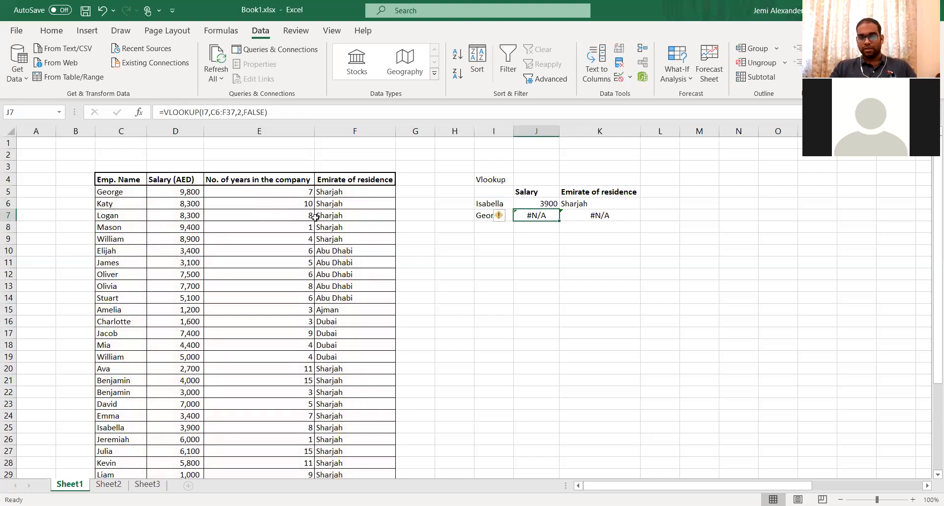
double_click(531, 217)
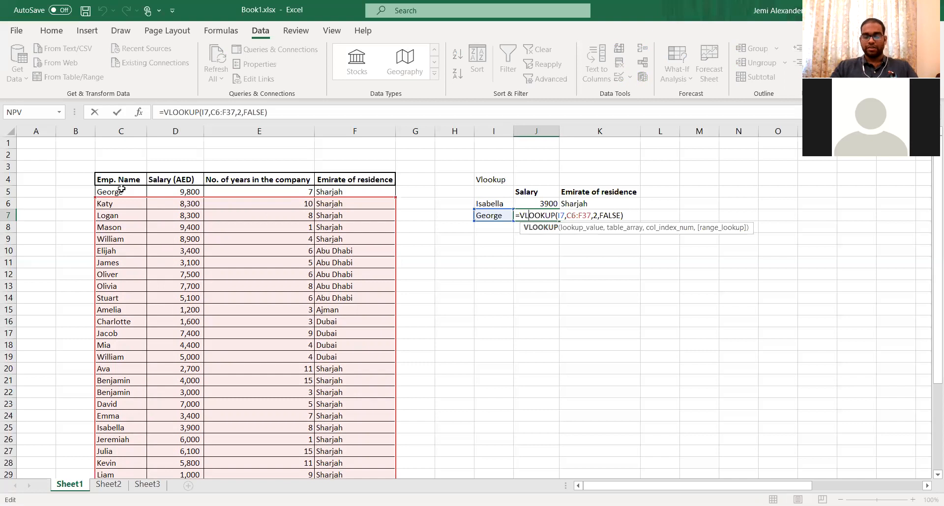
key("ctrl+Return")
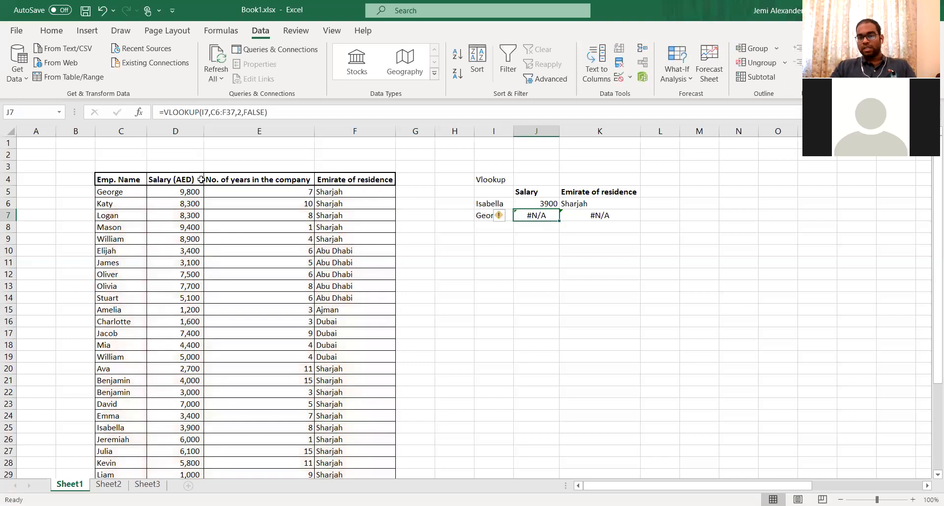
- Enter the example values 5 in H11 and 8 in I11 below the lookup area
left_click(485, 312)
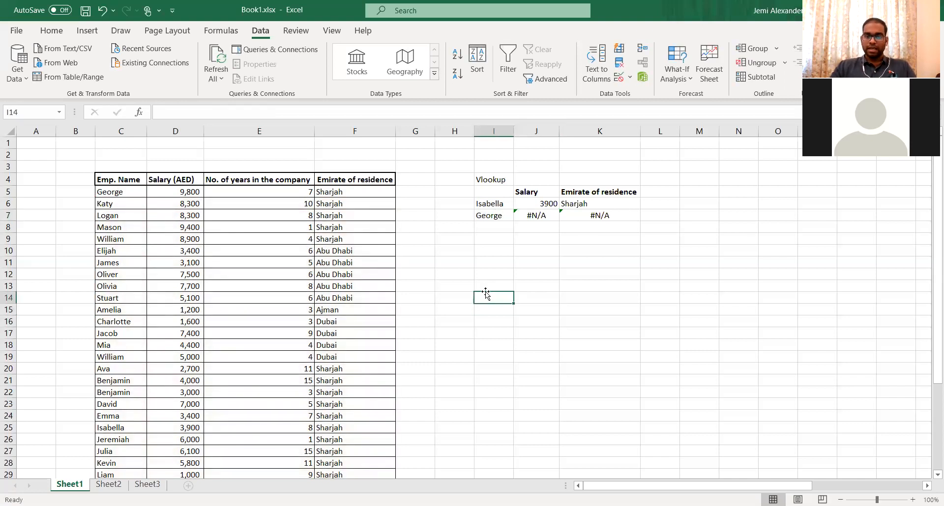
left_click(465, 260)
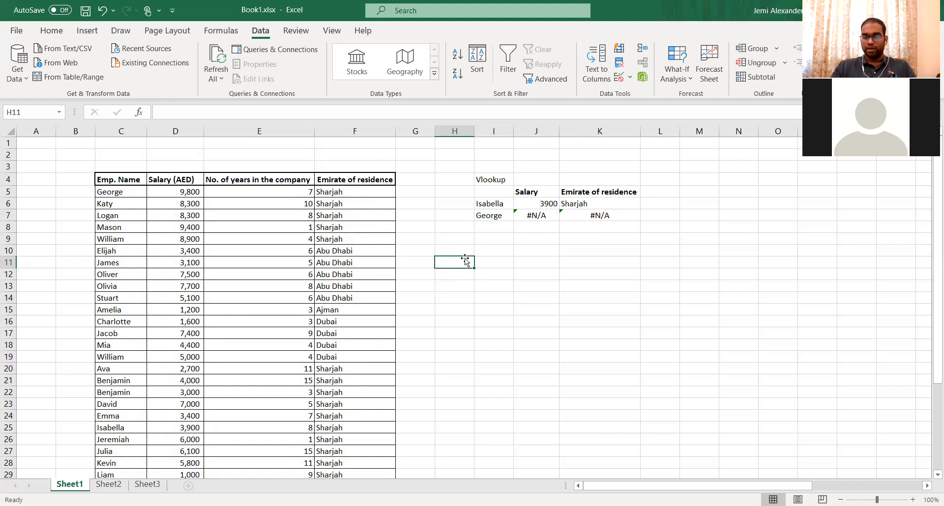
type("5")
key("Tab")
type("8")
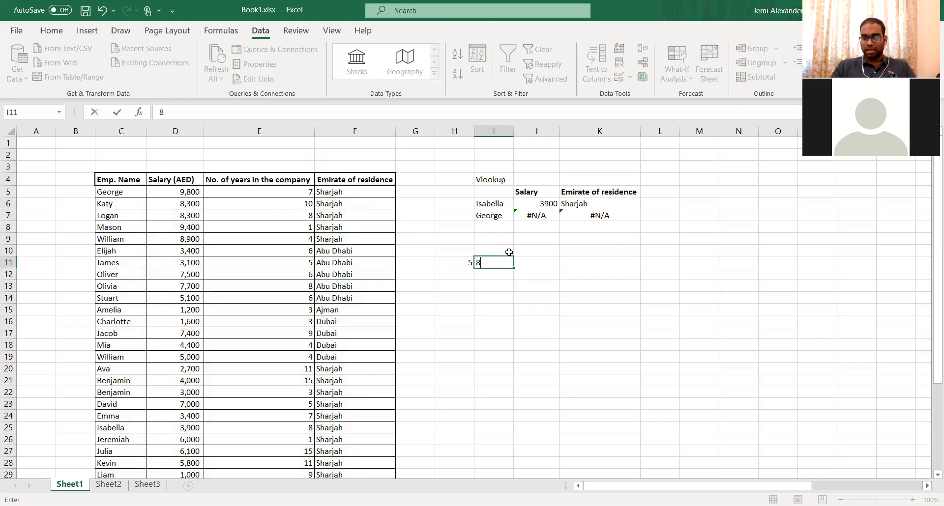
- Add the headings value 1, value 2 and sum in H10:J10 above the example values, and select J11
key("Left")
key("Up")
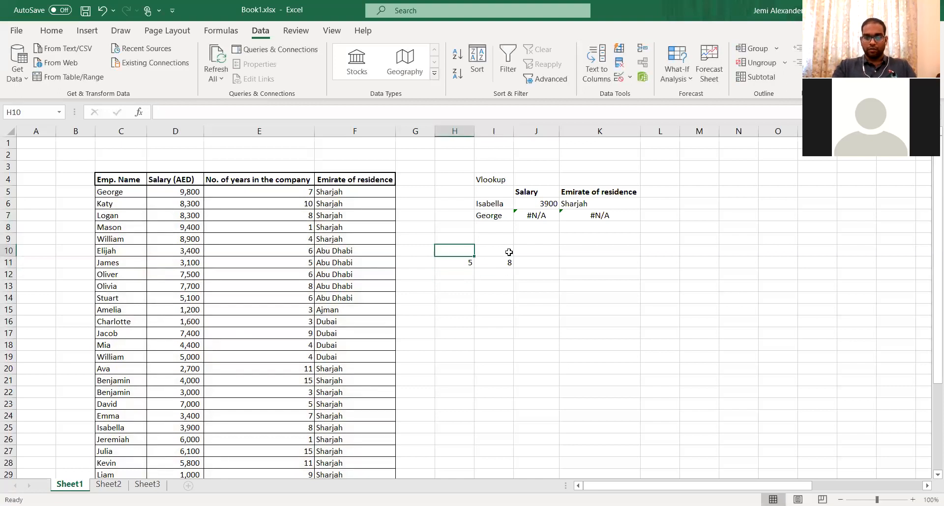
type("value 1")
key("Tab")
type("value 2")
key("Tab")
type("sum")
key("Return")
key("Right")
key("Tab")
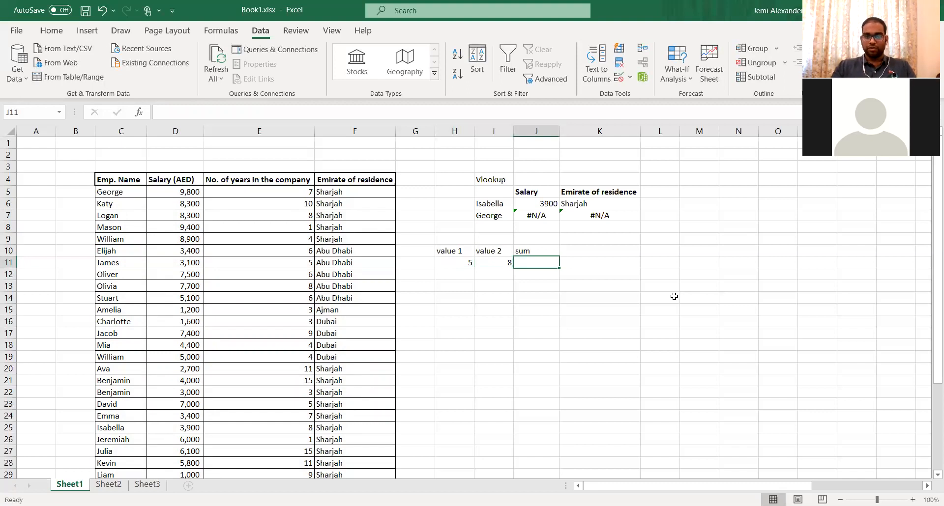
- Add a SUM formula in J11 for the two example values in H11:I11 and review it
key("alt+equal")
key("Return")
key("Up")
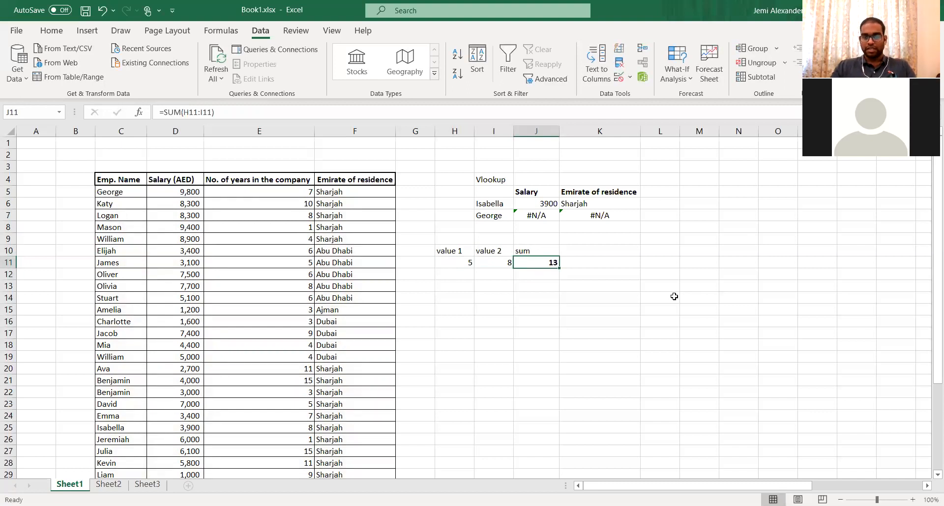
key("Left")
key("Right")
key("F2")
key("Escape")
key("Right")
key("Left")
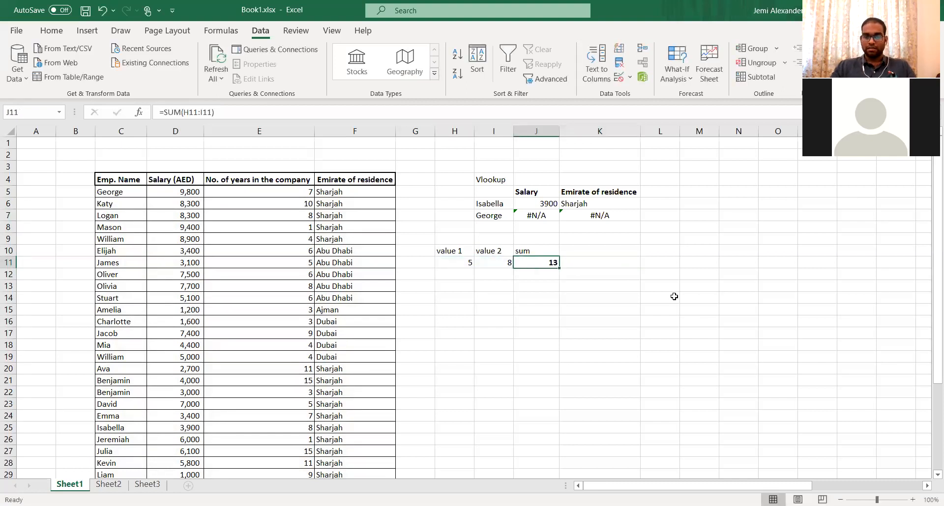
- Enter a second pair of example values, 3 in H12 and 7 in I12
key("Down")
key("Left")
key("Left")
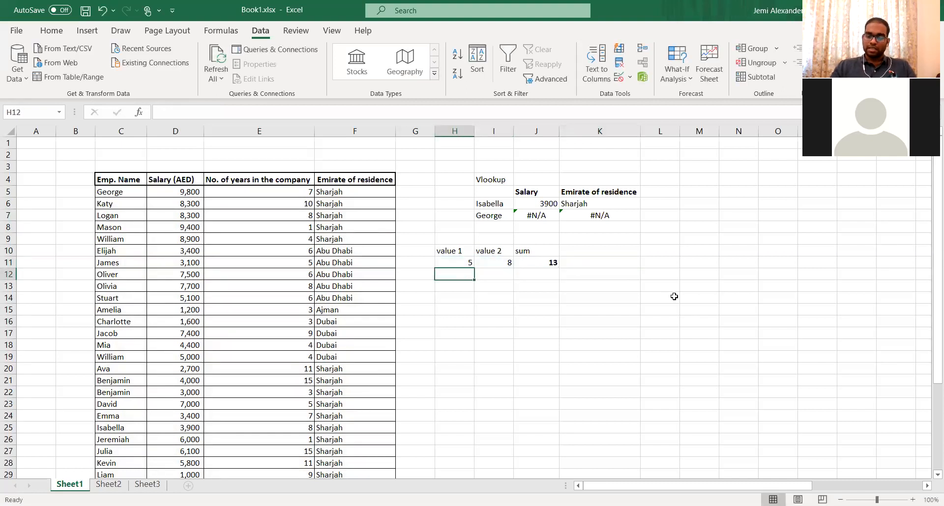
type("3")
key("Tab")
type("7")
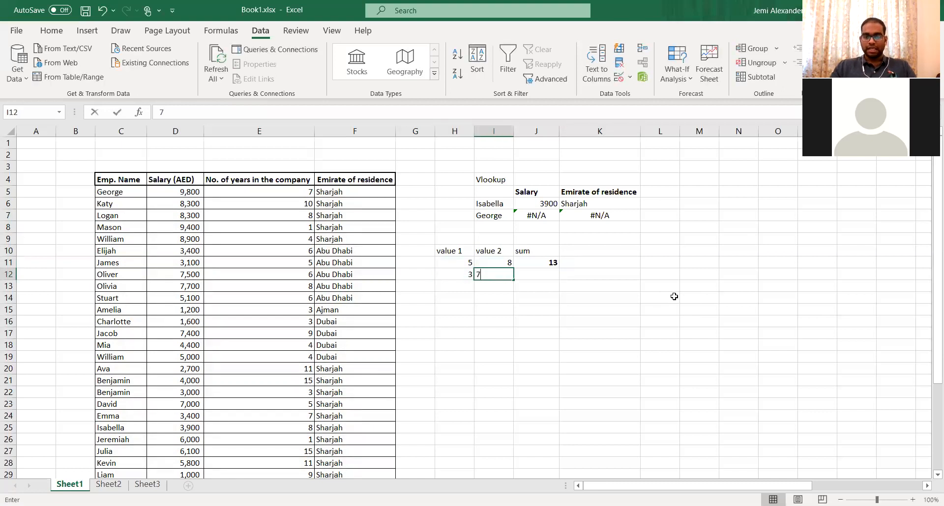
key("Tab")
- Copy the sum formula from J11 into J12
key("Up")
key("ctrl+c")
key("Down")
key("ctrl+v")
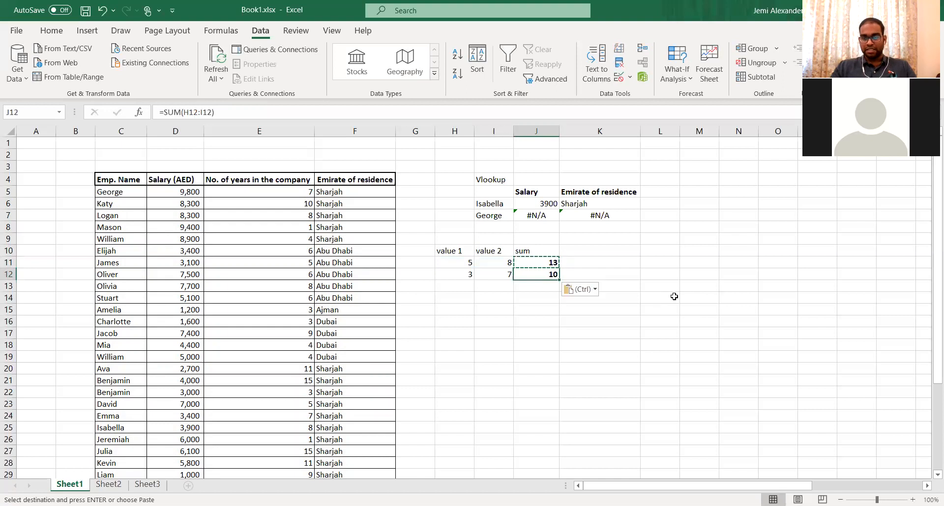
key("Escape")
- Examine which cells the copied sum formula in J12 refers to
key("Left")
key("Left")
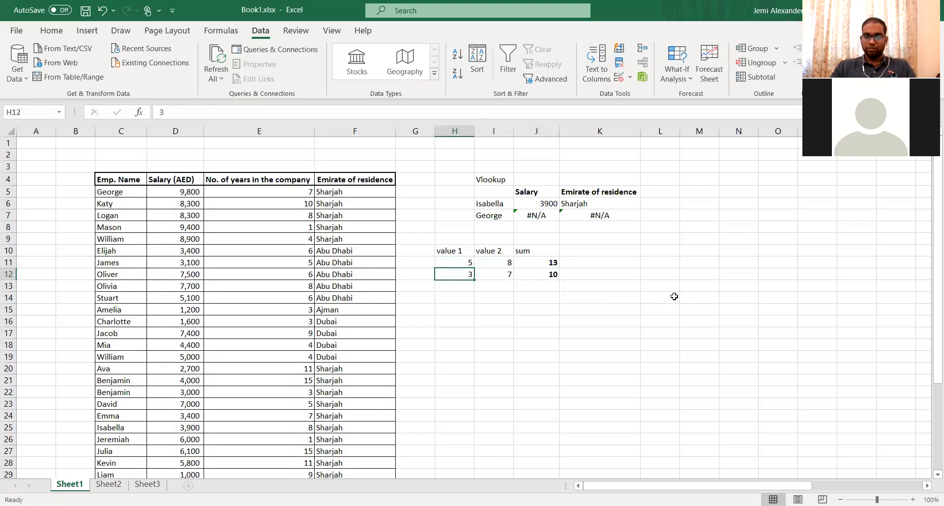
key("Right")
key("Right")
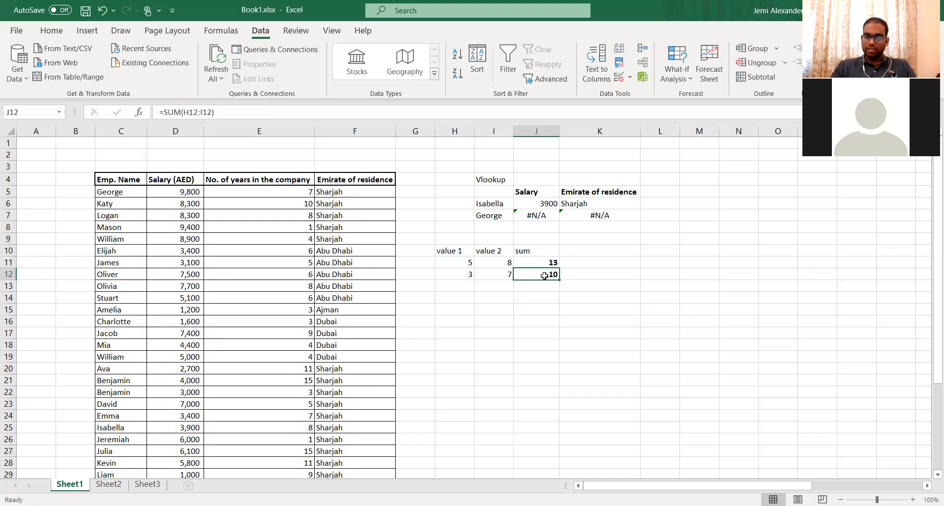
double_click(544, 275)
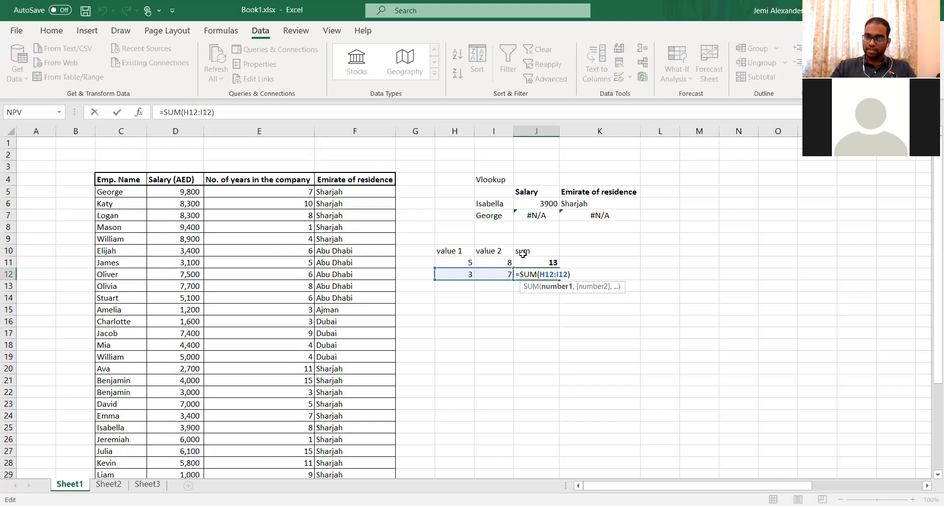
key("Escape")
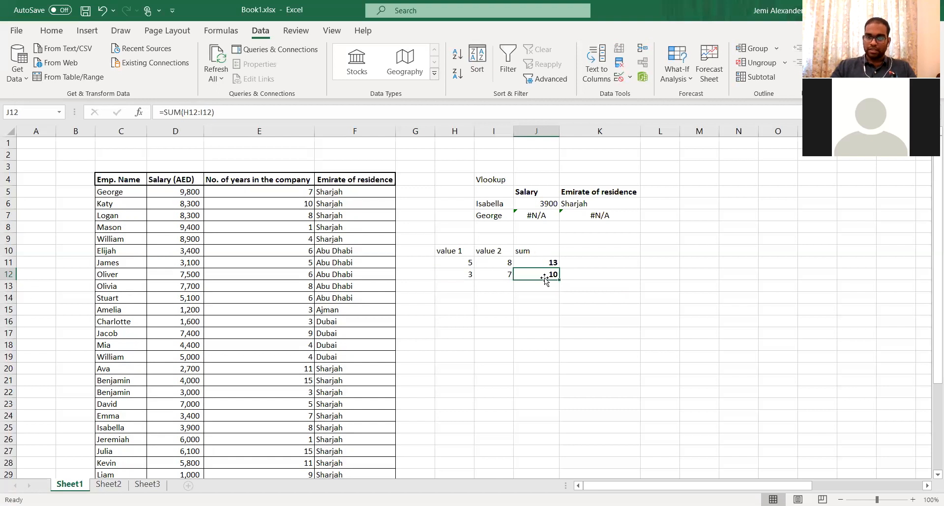
double_click(545, 277)
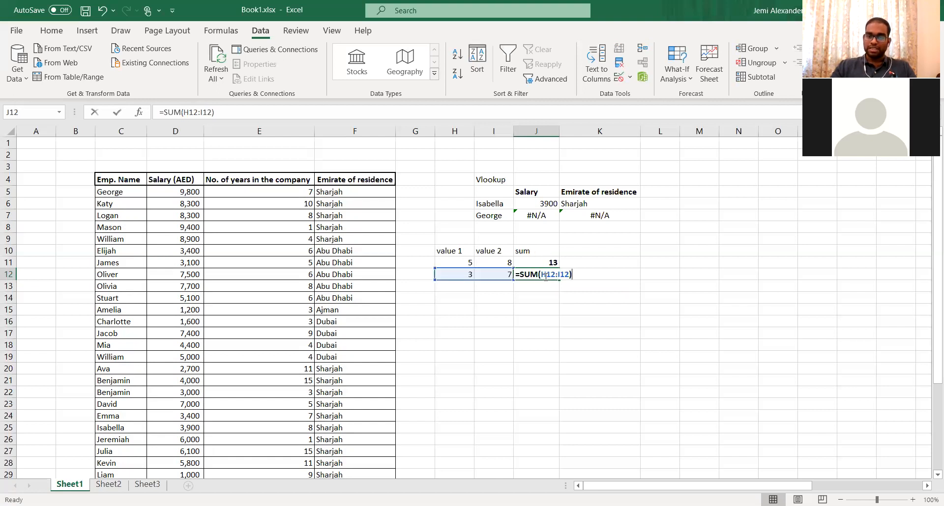
key("Escape")
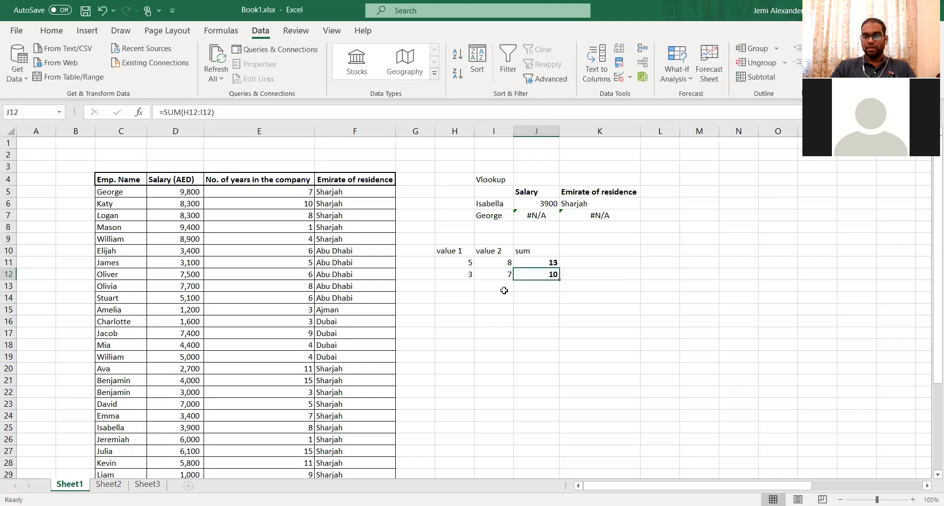
- Copy the sum formula from J12 to J17 and examine the cells it refers to
key("ctrl+c")
left_click(527, 310)
key("Down")
key("Down")
key("ctrl+v")
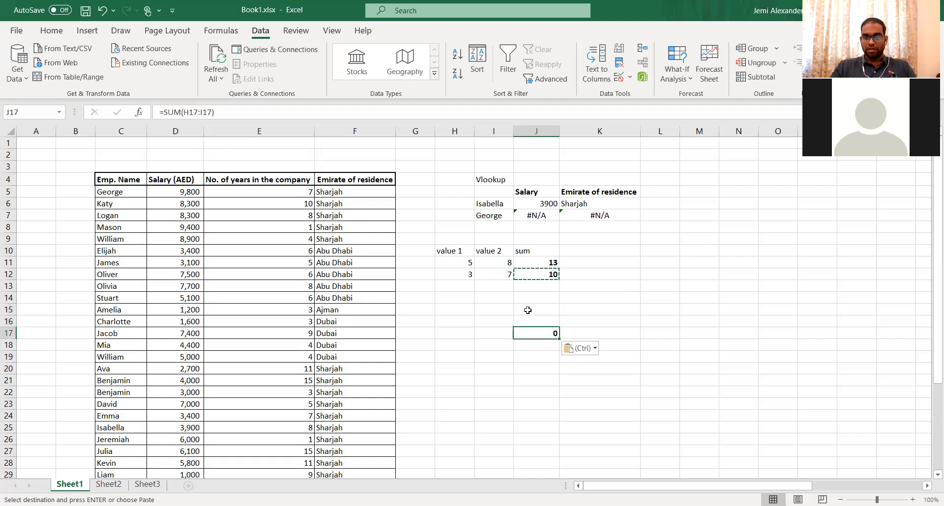
key("Escape")
double_click(538, 332)
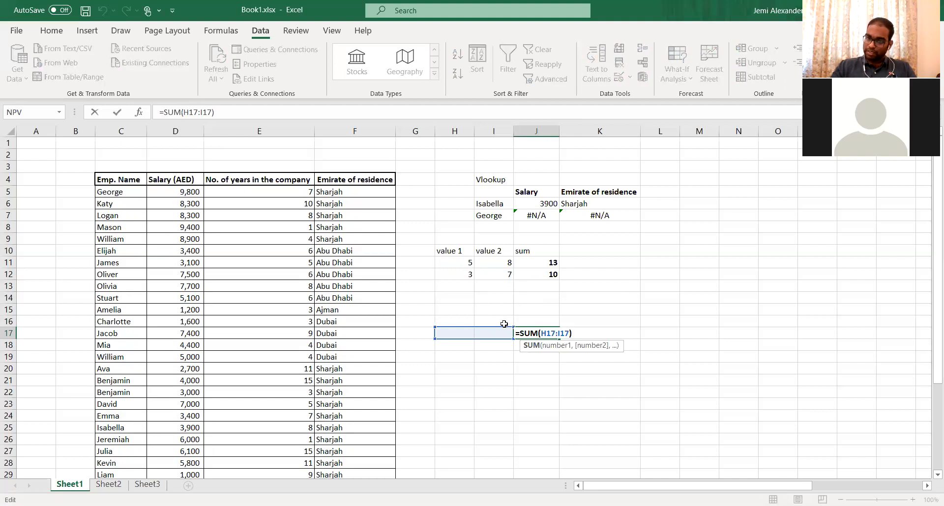
key("Return")
- Enter the example values 8 in H17 and 4 in I17 beside the copied sum formula
left_click(455, 336)
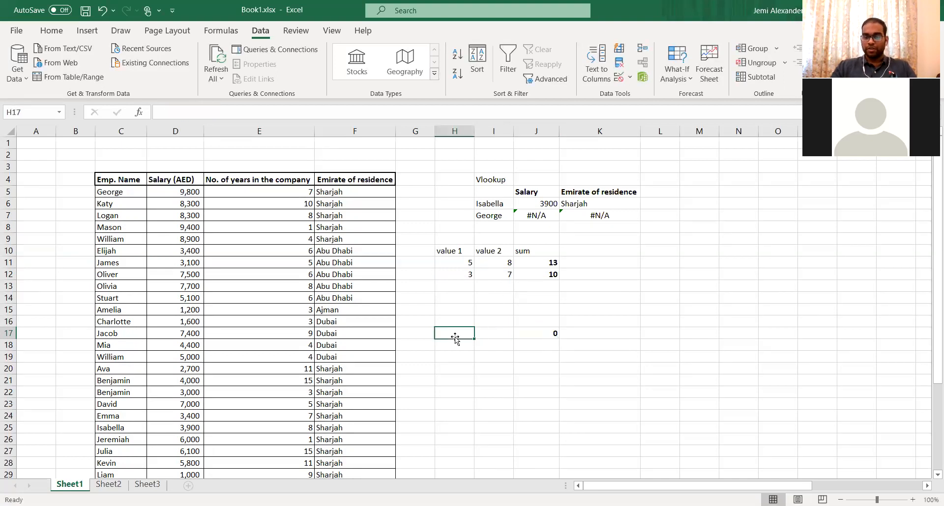
type("8")
key("Tab")
type("4")
key("Tab")
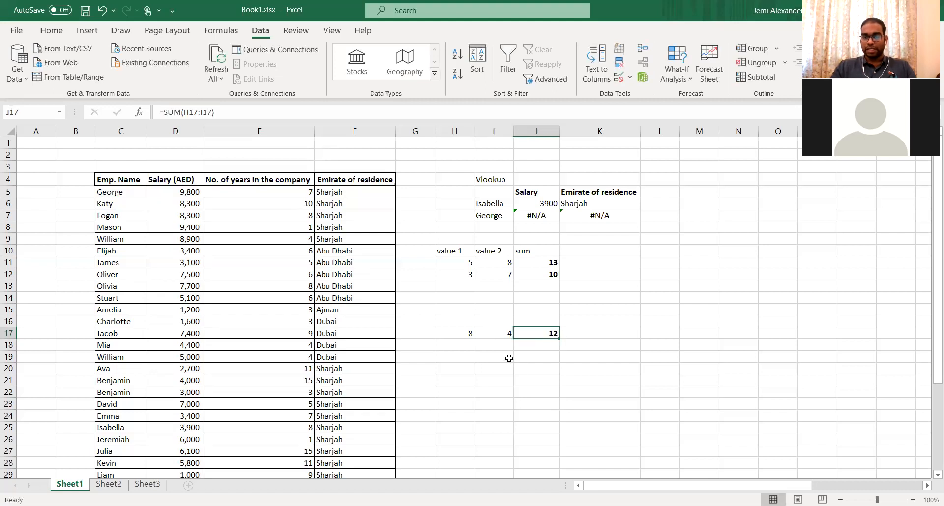
- Clear the whole sum example with its headings, values and formulas from H10:L18
key("Left")
key("Left")
key("Up")
key("Up")
key("Up")
key("Up")
key("Up")
key("Up")
key("Up")
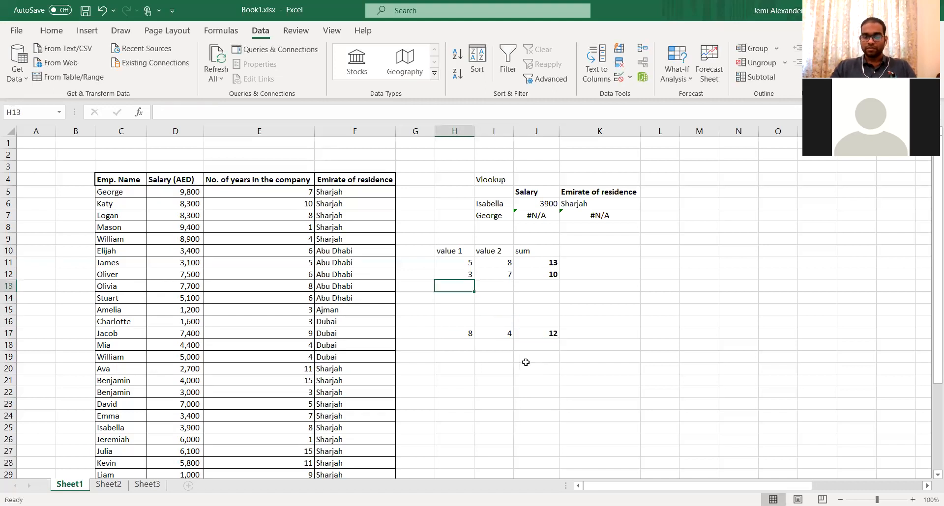
key("shift+Right")
key("shift+Right")
key("shift+Right")
key("shift+Right")
key("shift+Down")
key("shift+Down")
key("shift+Down")
key("shift+Down")
key("shift+Down")
key("shift+Down")
key("shift+Down")
key("shift+Down")
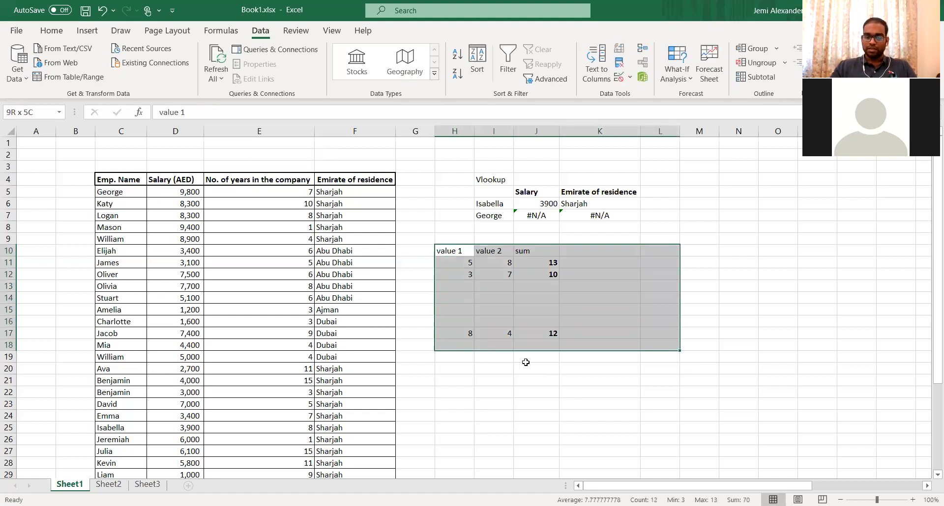
key("ctrl+d")
key("Up")
key("shift+Down")
key("shift+Down")
key("shift+Down")
key("shift+Down")
key("shift+Down")
key("shift+Down")
key("shift+Down")
key("shift+Down")
key("shift+Down")
key("shift+Down")
key("shift+Down")
key("shift+Down")
key("shift+Down")
key("shift+Down")
key("shift+Right")
key("shift+Right")
key("shift+Right")
key("shift+Right")
key("Delete")
- Copy the salary VLOOKUP formula from J6 into J7
key("Up")
key("Right")
key("Right")
key("Right")
key("Up")
key("Left")
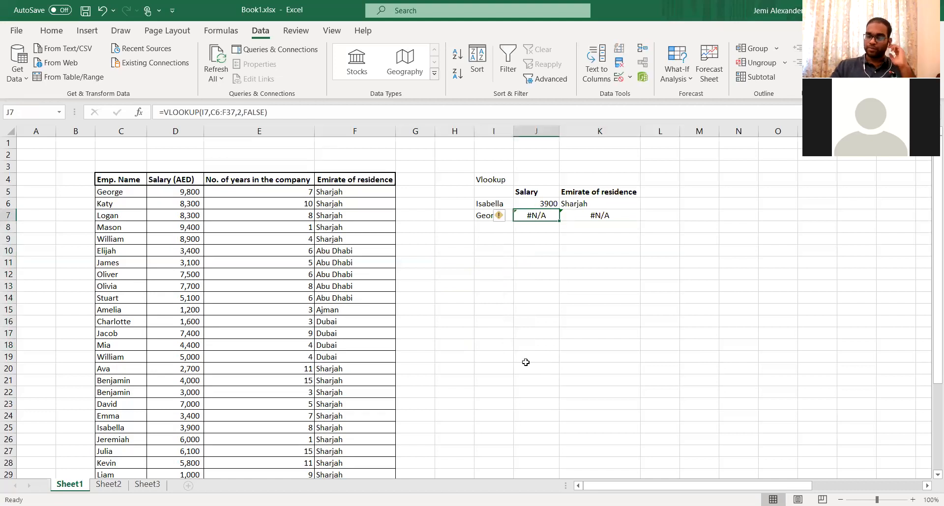
key("Up")
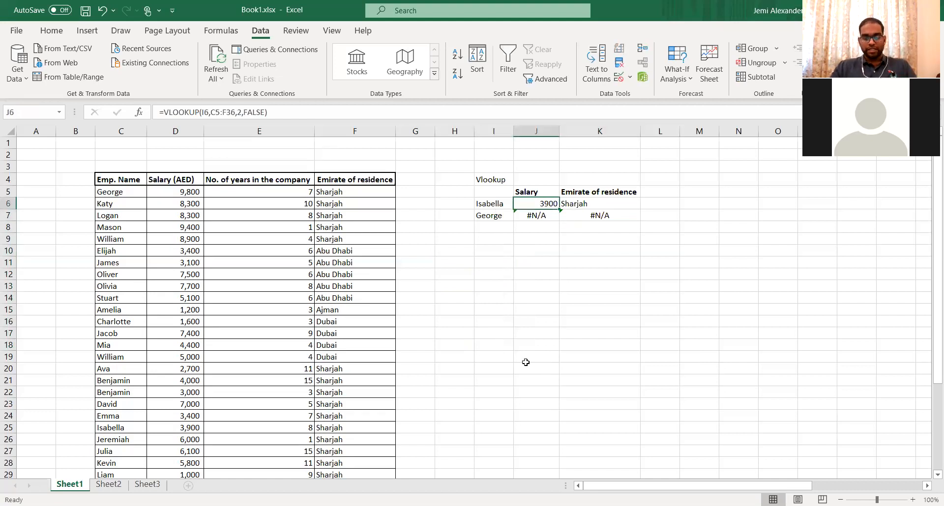
key("ctrl+c")
key("Down")
key("ctrl+v")
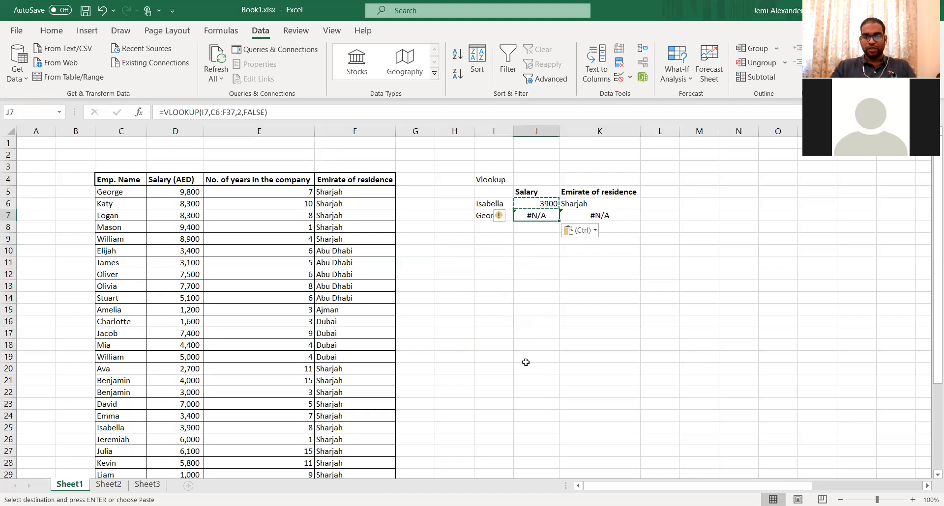
key("Escape")
- Compare the table ranges in the J7 and J6 salary formulas with the first and last rows of the employee table
double_click(547, 217)
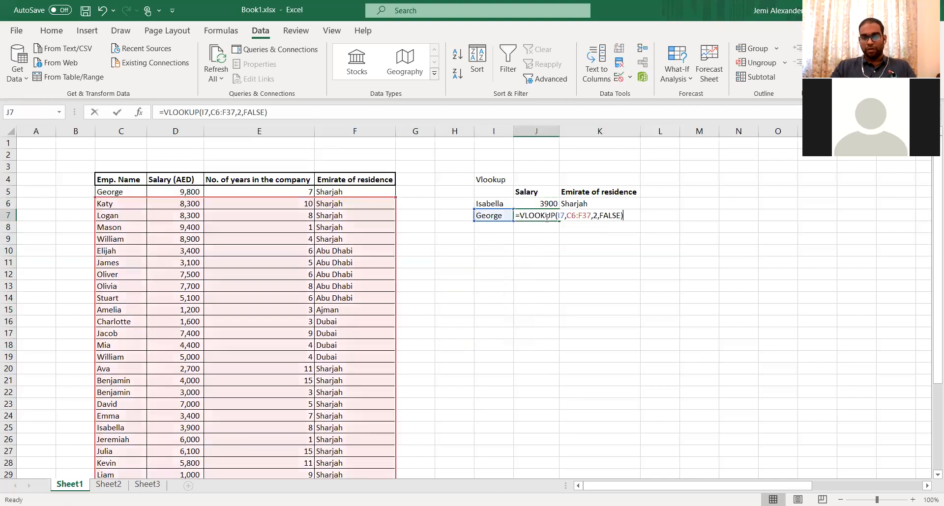
left_click(533, 216)
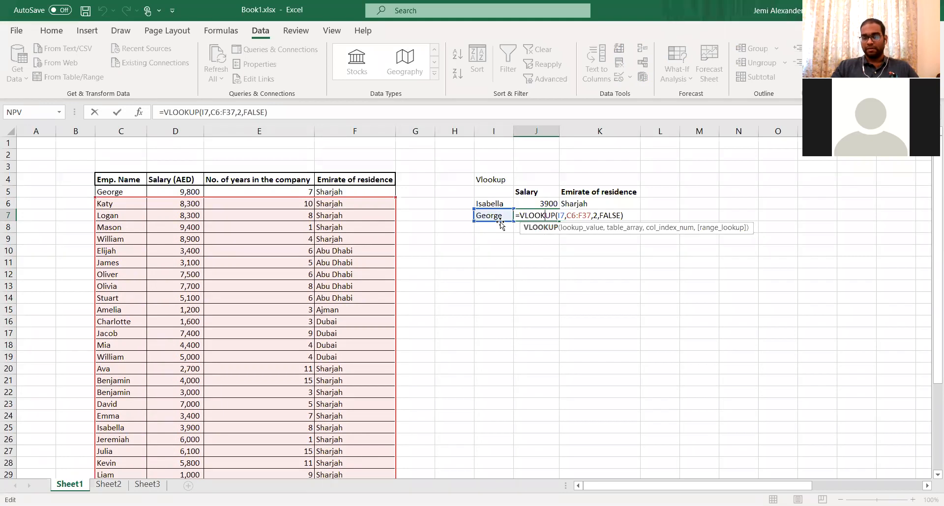
key("Escape")
left_click(546, 203)
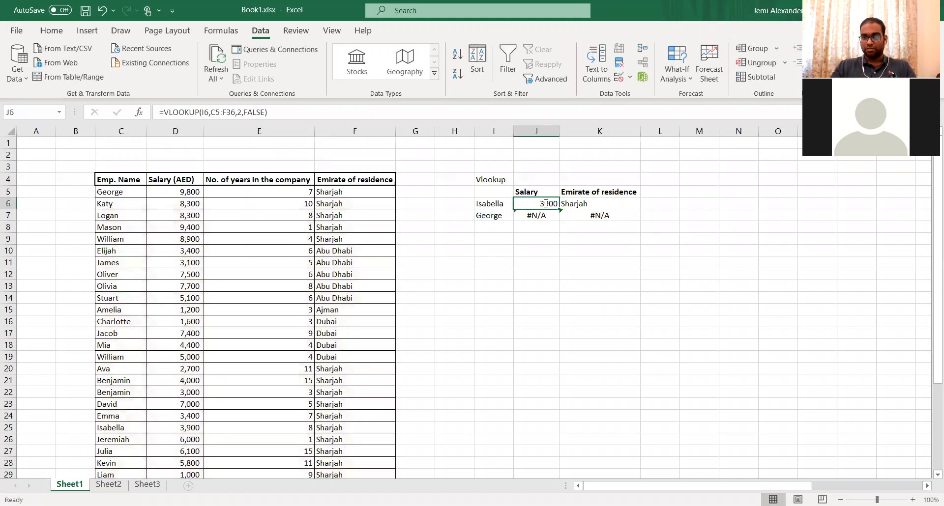
double_click(546, 204)
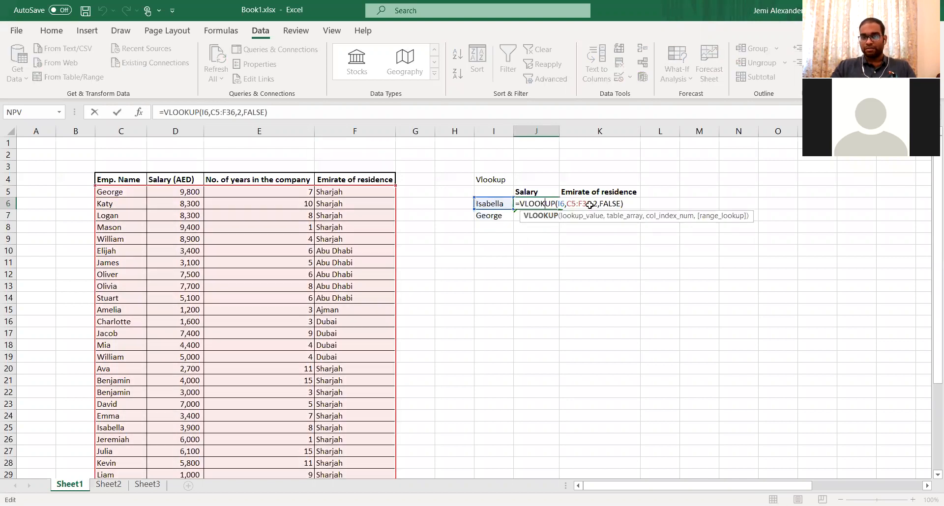
key("Escape")
double_click(547, 215)
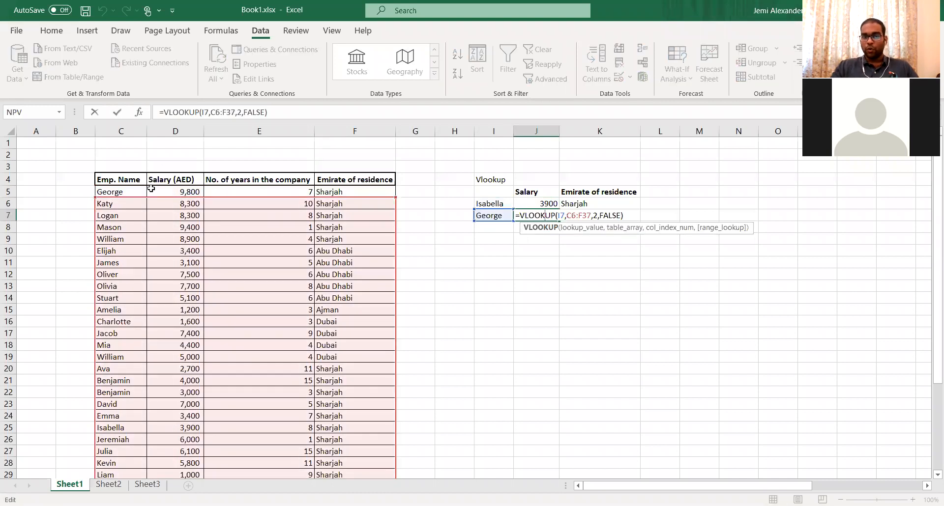
scroll(148, 256, "down", 5)
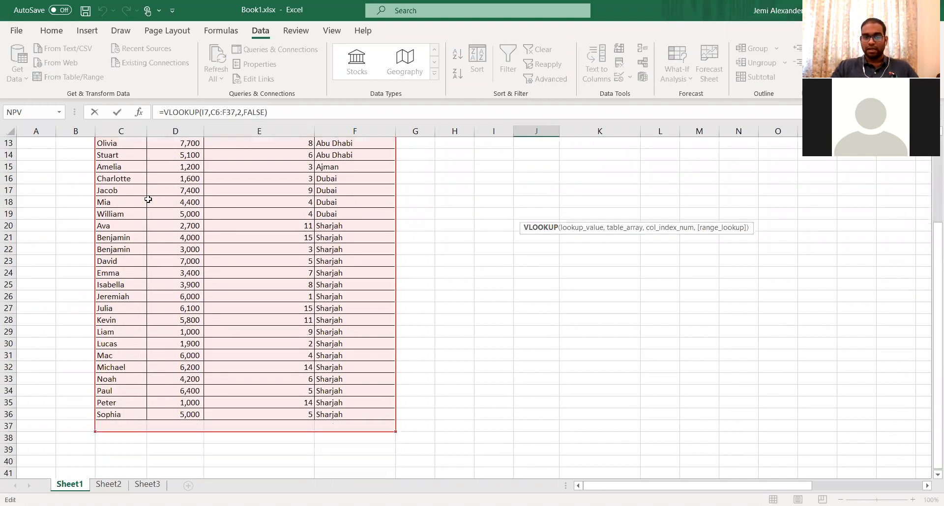
key("Escape")
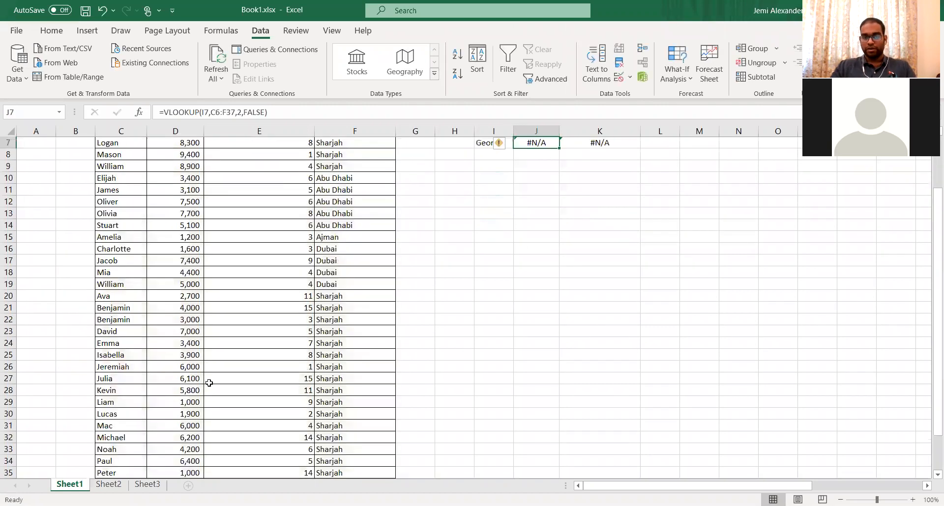
scroll(208, 383, "up", 2)
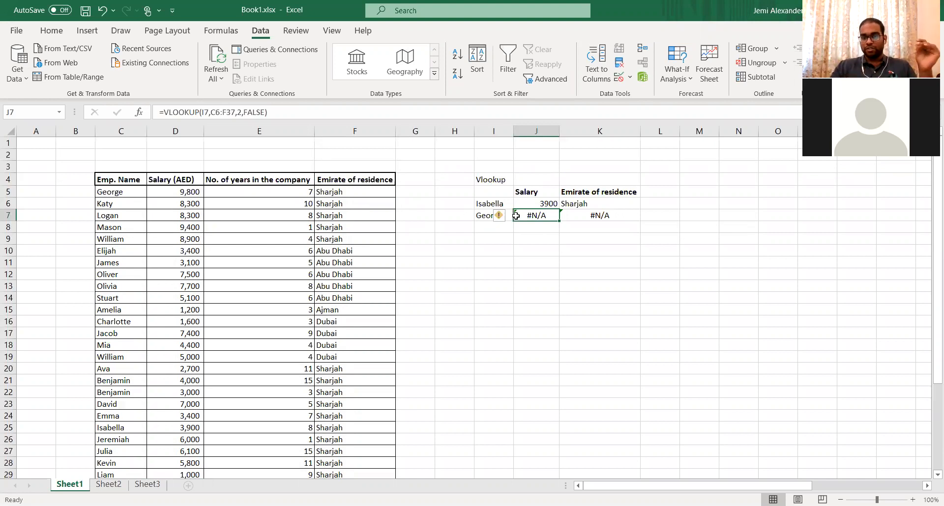
double_click(549, 216)
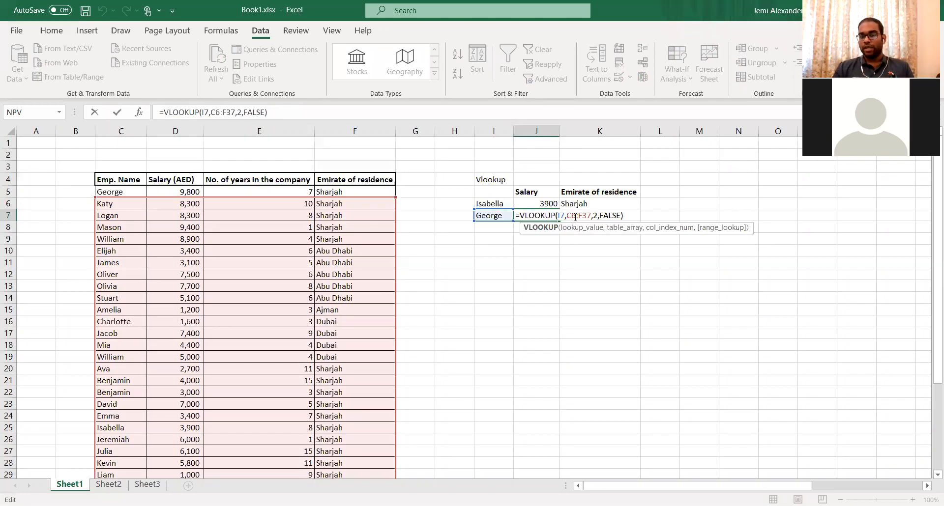
key("Escape")
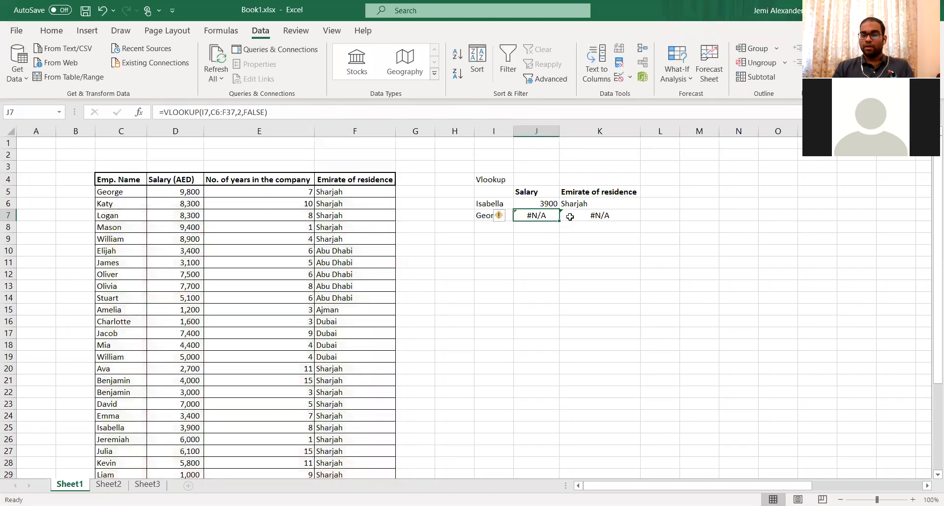
- Add dollar signs to the table range in the J6 salary formula, making it $C$5:$F$36
left_click(546, 205)
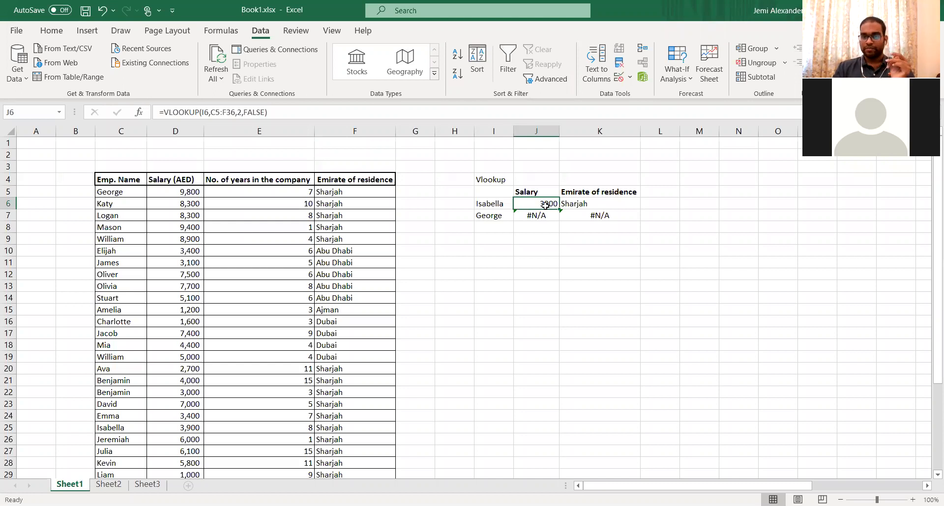
double_click(546, 204)
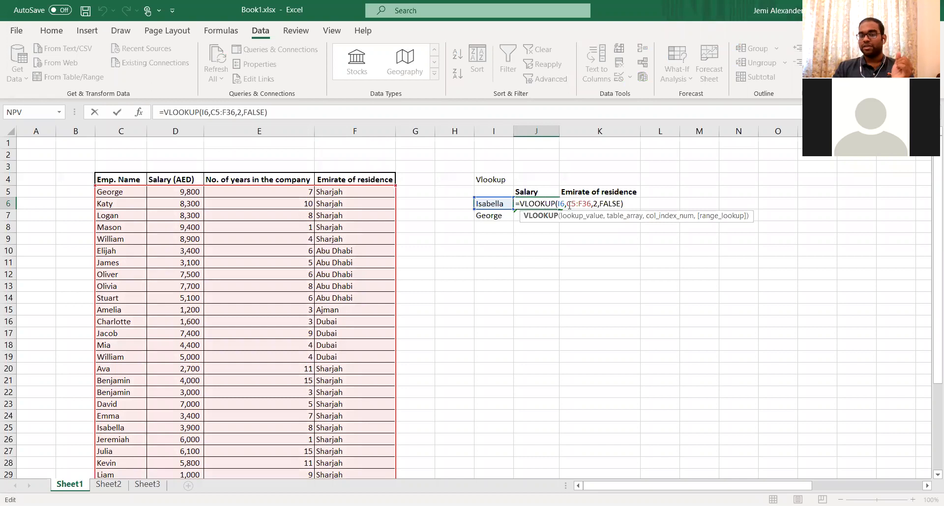
left_click(568, 203)
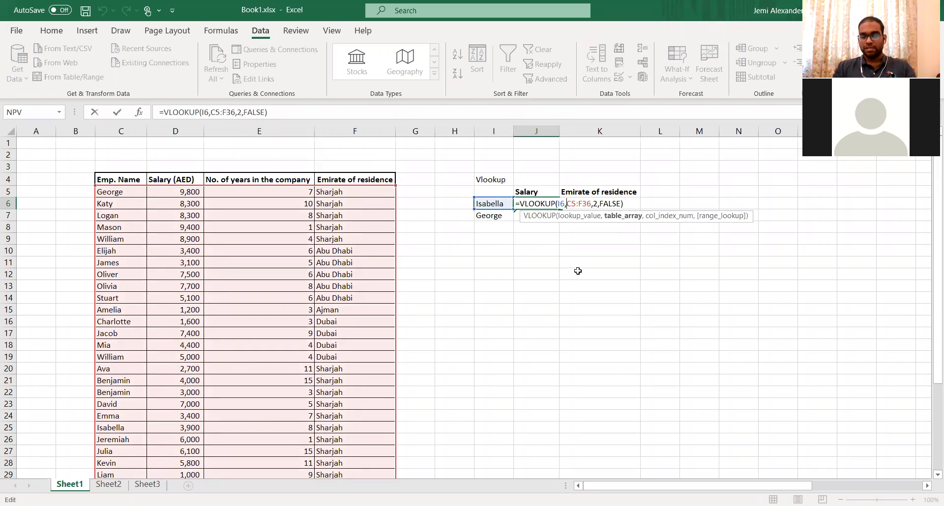
type("$")
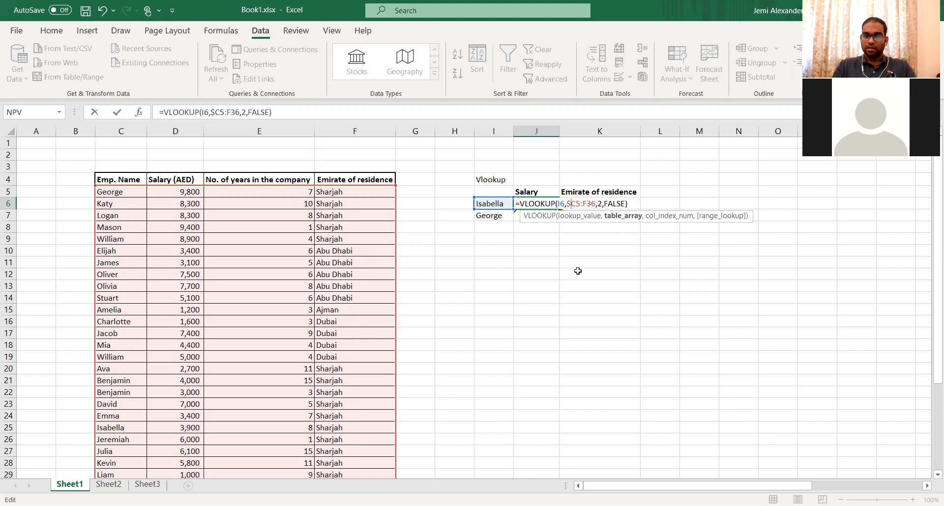
key("Right")
type("$C$")
key("Right")
type("$")
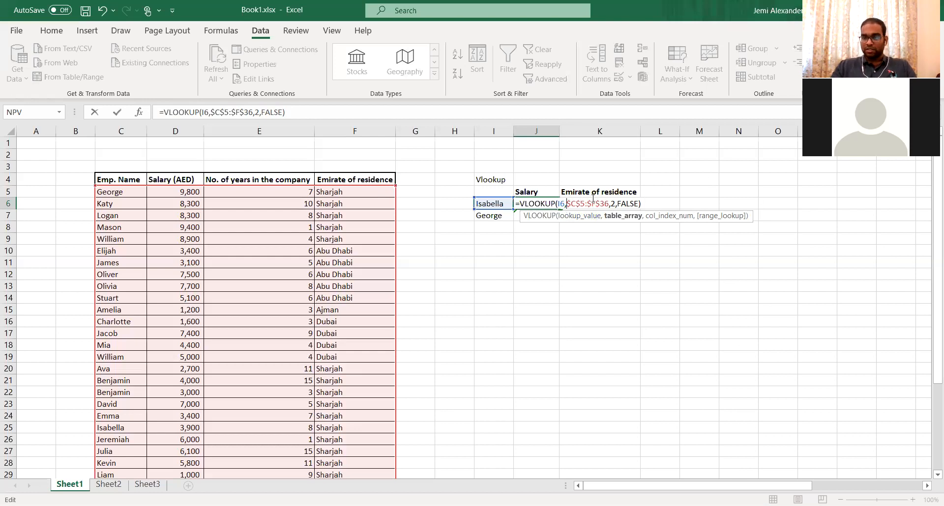
- Cycle the C5 reference in the J6 formula through its relative, mixed and absolute forms, and discard the formula edit
left_click(563, 203)
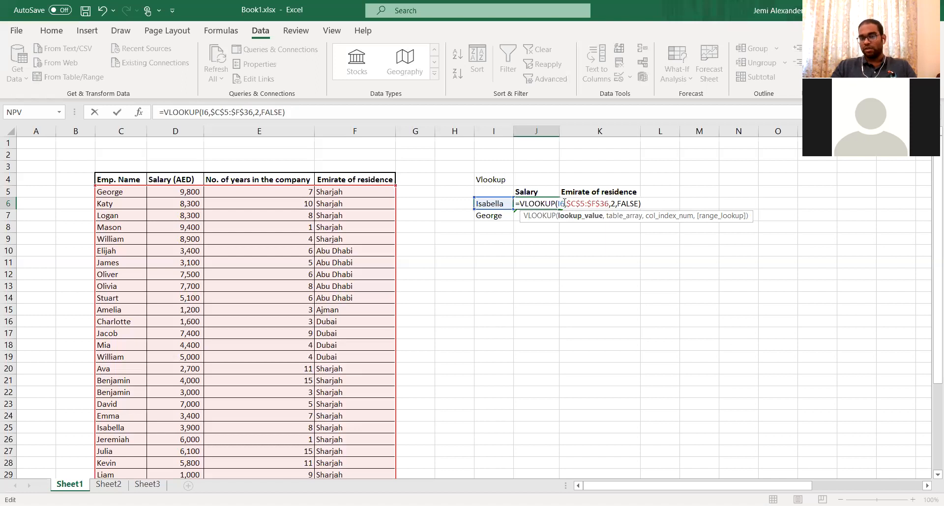
left_click(581, 203)
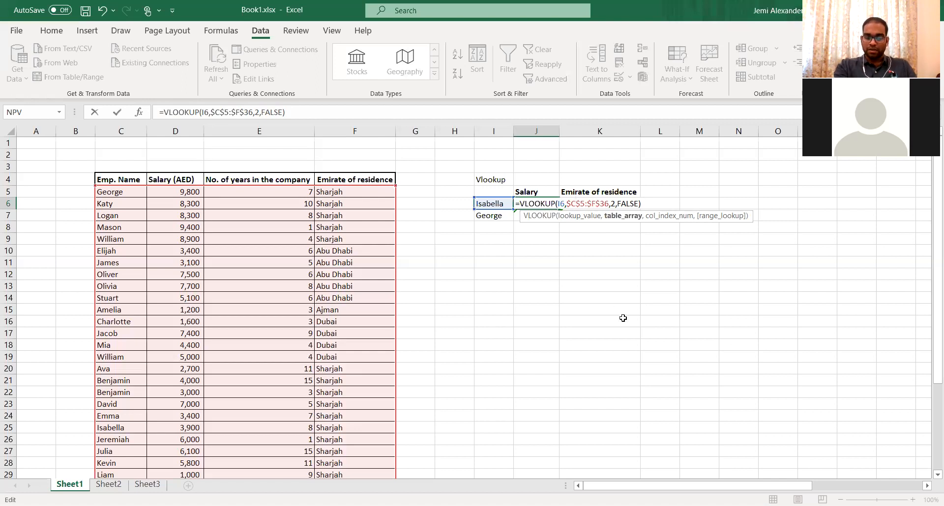
key("F4")
key("F4")
key("F4")
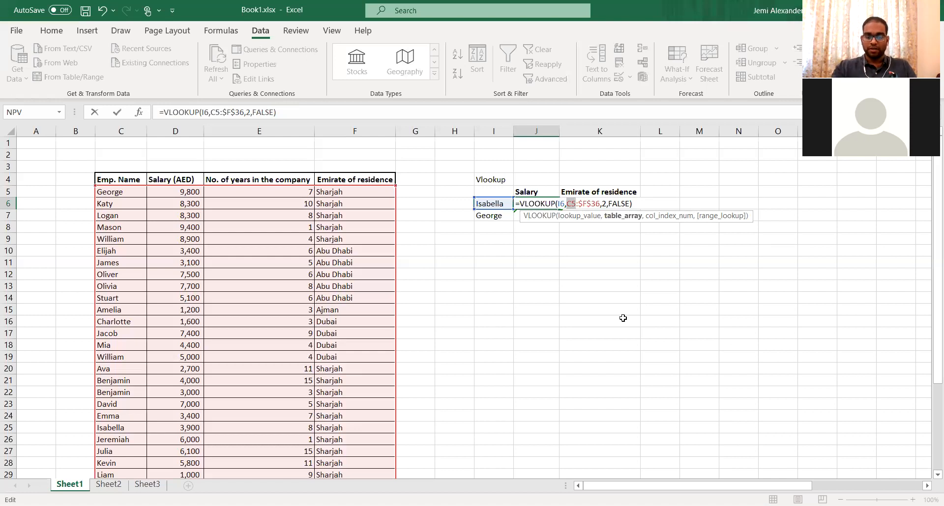
key("F4")
key("F4")
key("F4")
key("F4")
key("F4")
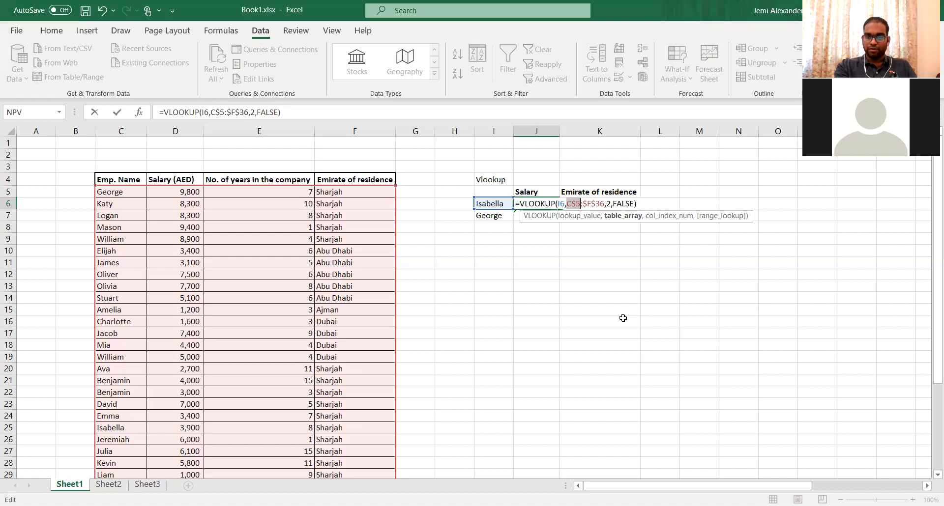
key("F4")
key("F4")
key("F4")
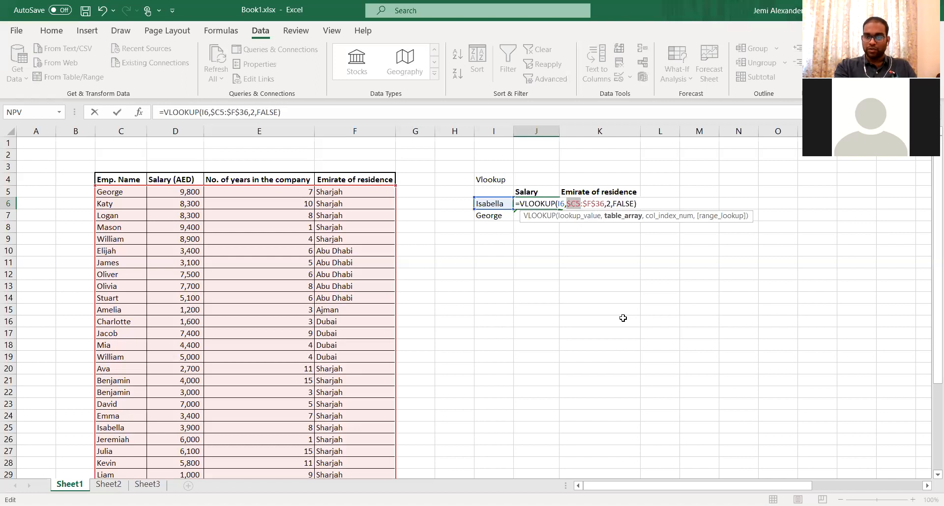
key("F4")
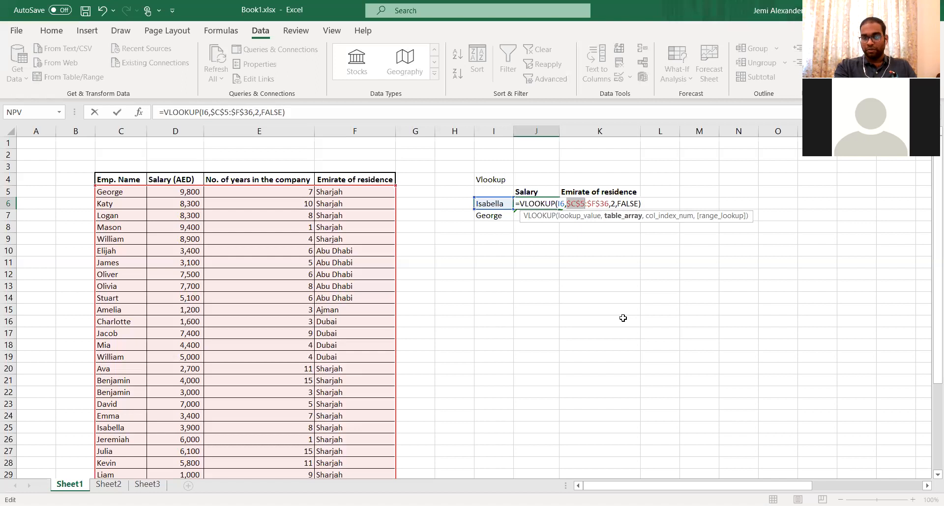
key("F4")
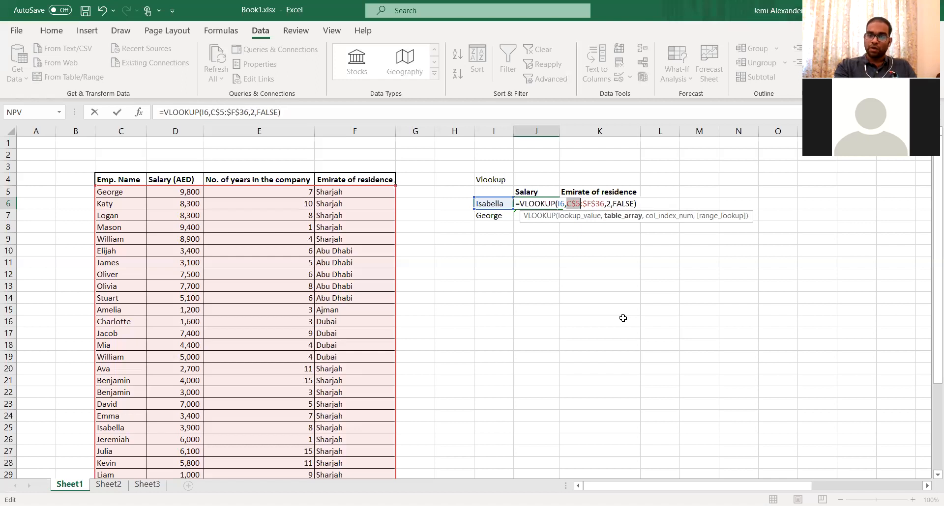
key("F4")
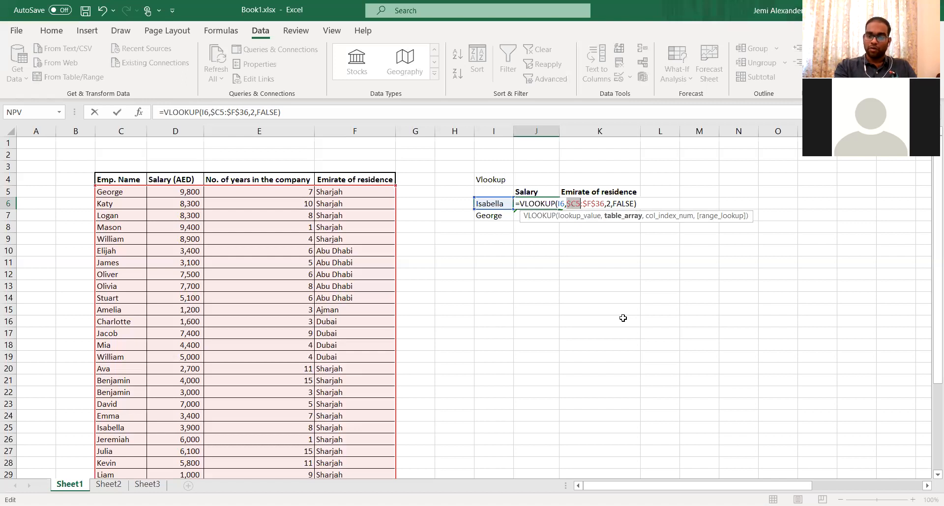
key("F4")
key("F4")
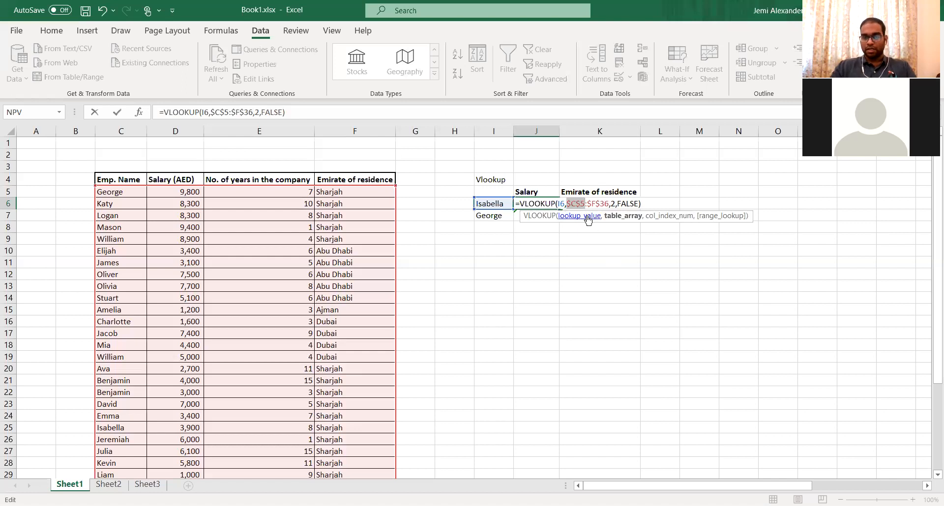
left_click(584, 203)
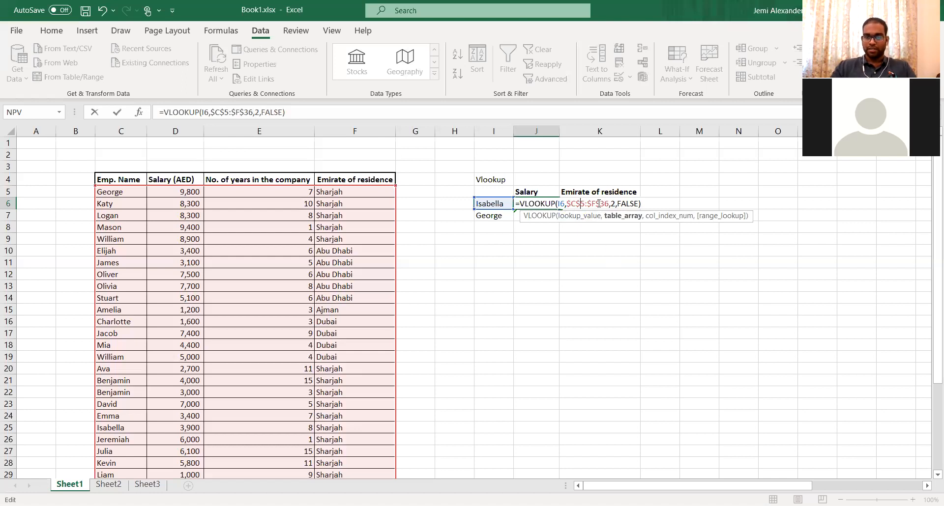
key("Escape")
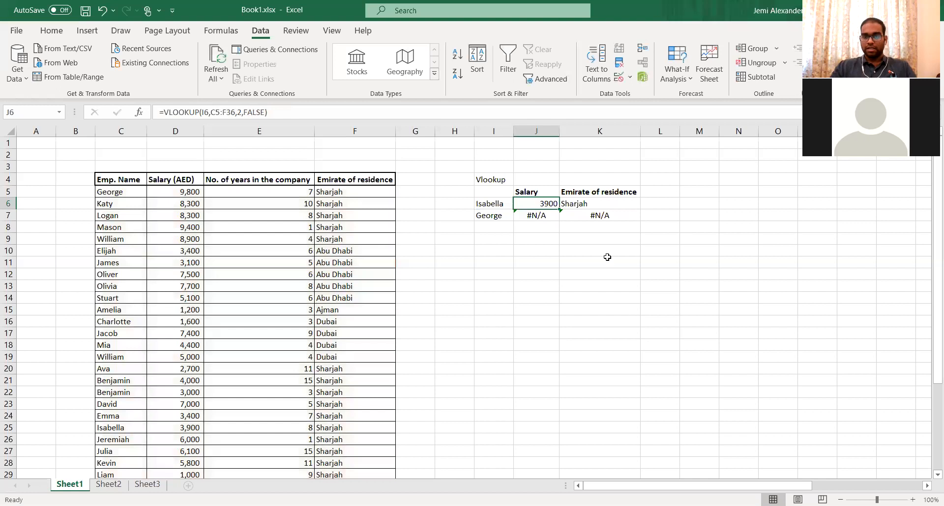
- Make the table range in the J6 salary VLOOKUP formula absolute as $C$5:$F$36
double_click(545, 204)
left_click(573, 203)
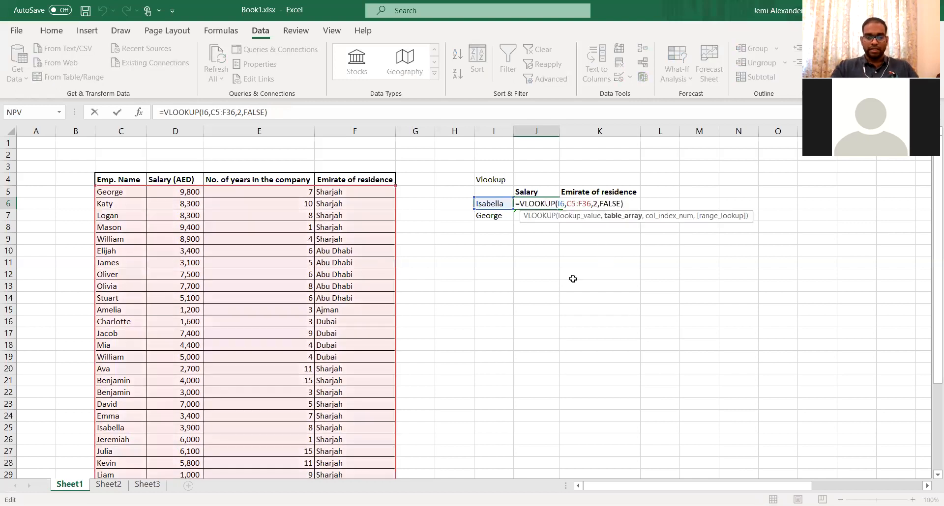
key("F4")
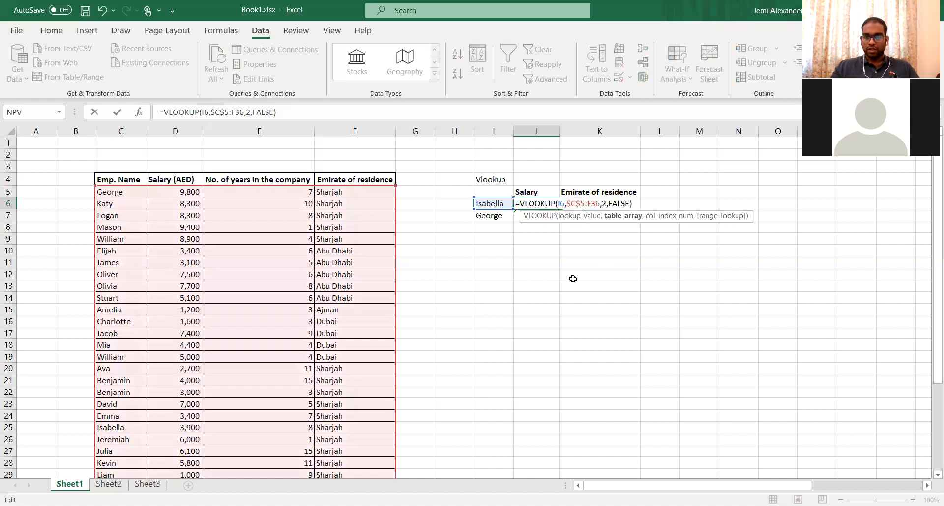
key("F4")
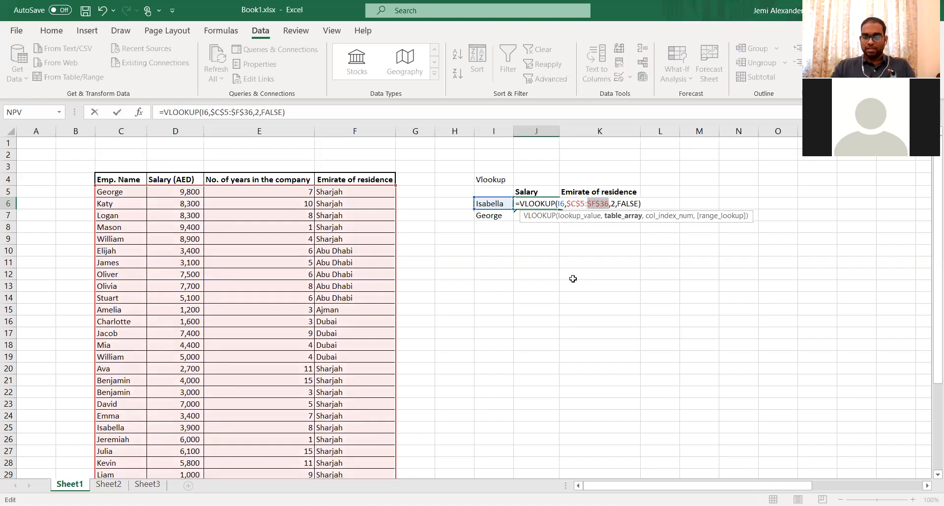
key("Return")
- Copy the salary formula from J6 into J7 and check the table range it references
key("Up")
key("ctrl+c")
key("Down")
key("ctrl+v")
key("Escape")
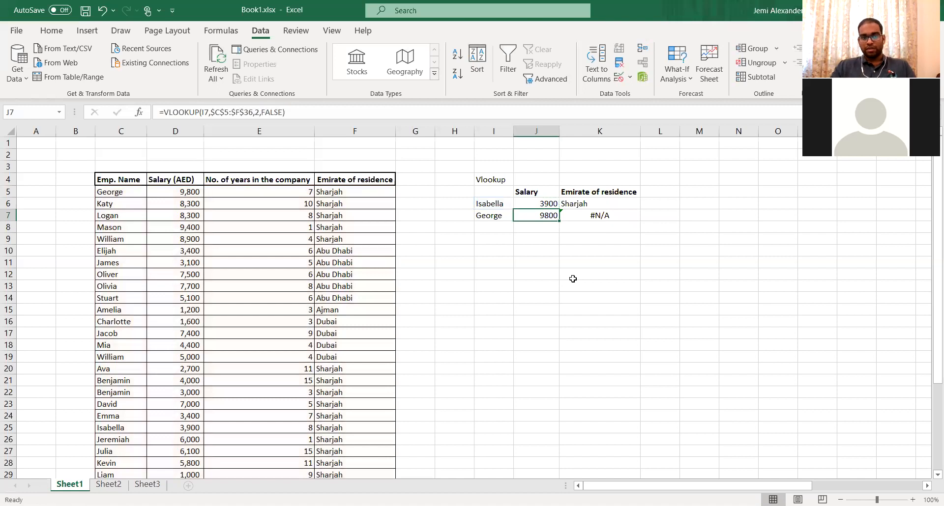
double_click(542, 216)
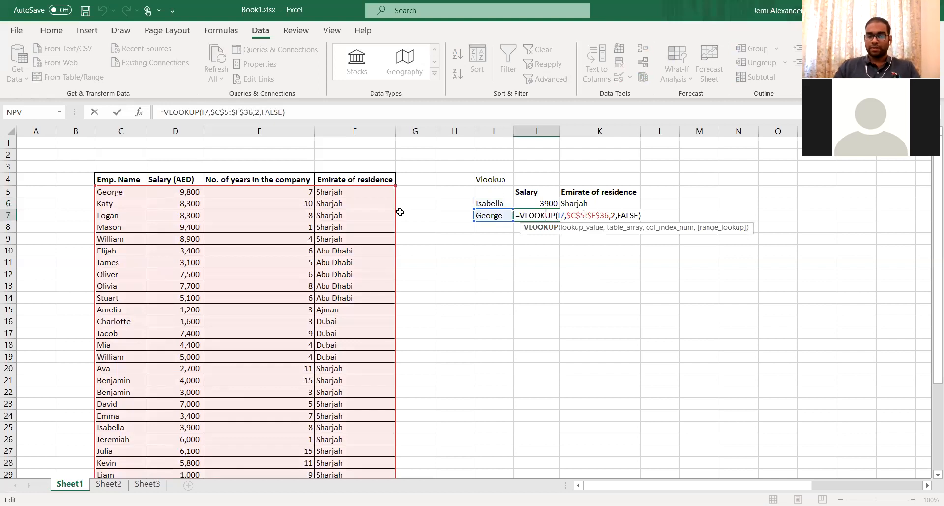
key("ctrl+Return")
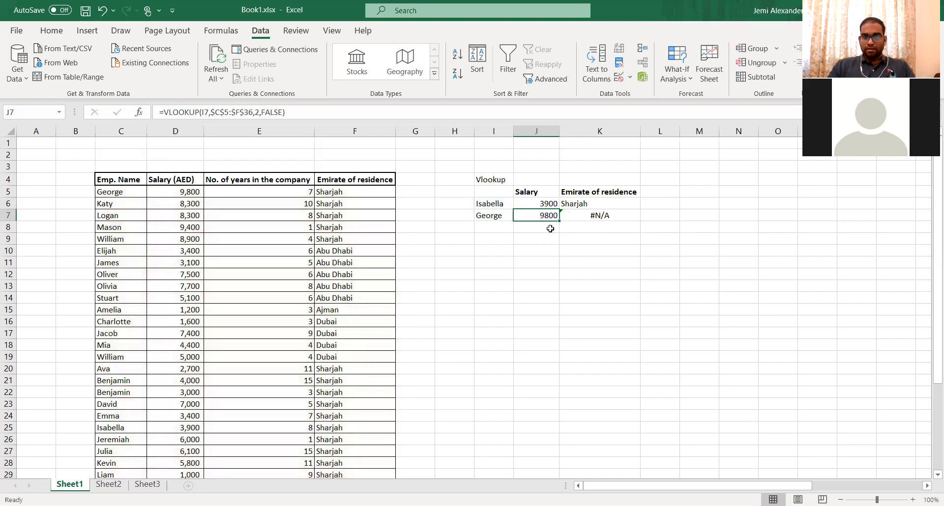
- Copy the emirate VLOOKUP formula from K6 into K7 and inspect its table range
left_click(580, 202)
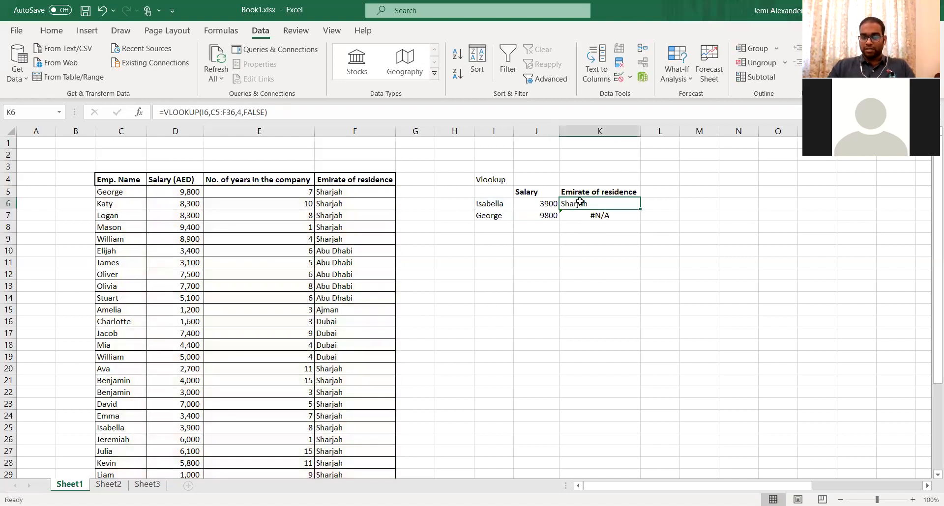
key("ctrl+c")
key("Down")
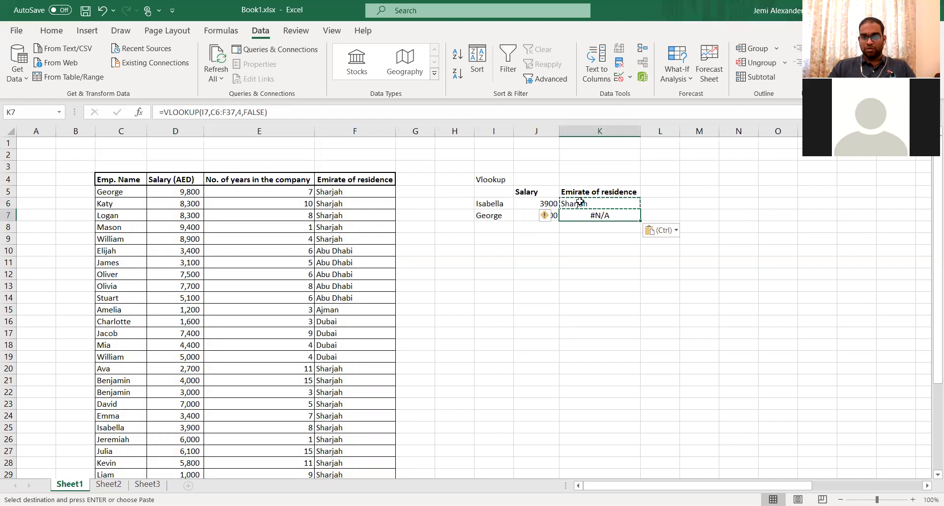
key("Return")
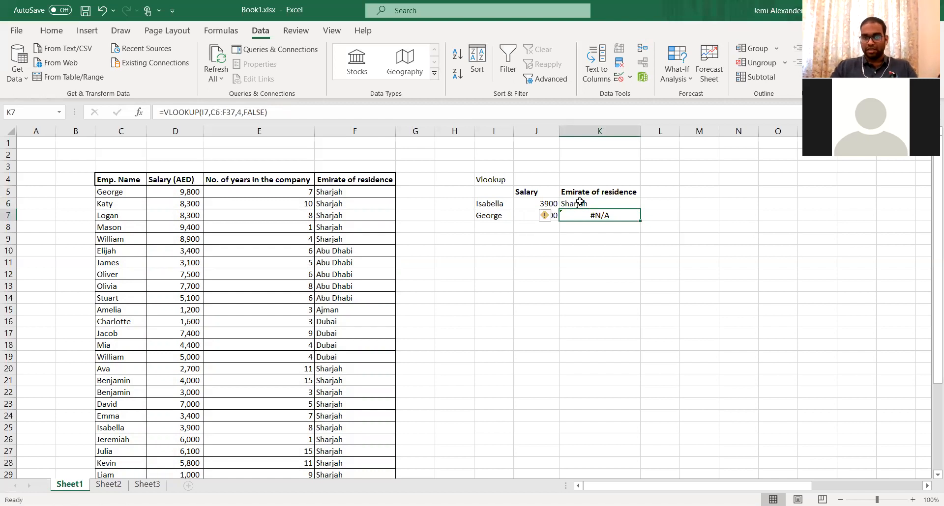
double_click(584, 215)
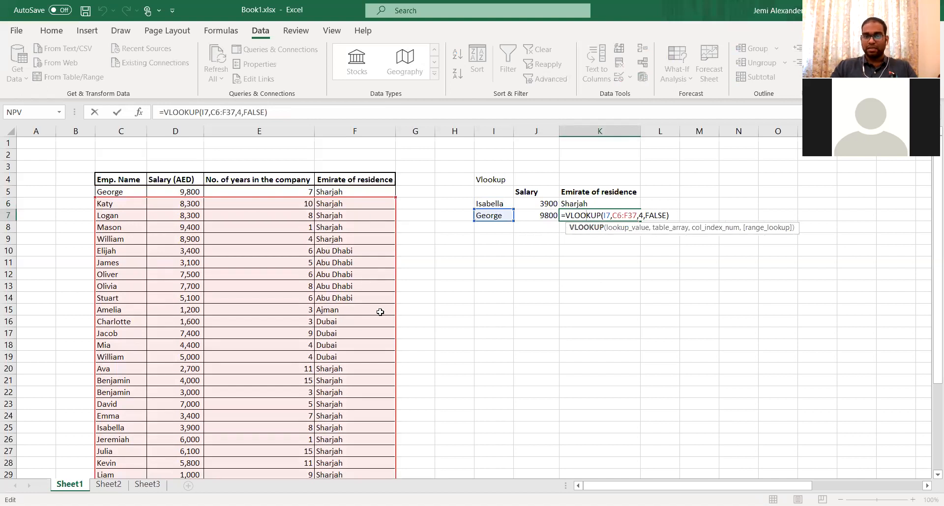
key("Escape")
- Make the table range in the K6 emirate VLOOKUP formula absolute as $C$5:$F$36
left_click(579, 202)
double_click(580, 203)
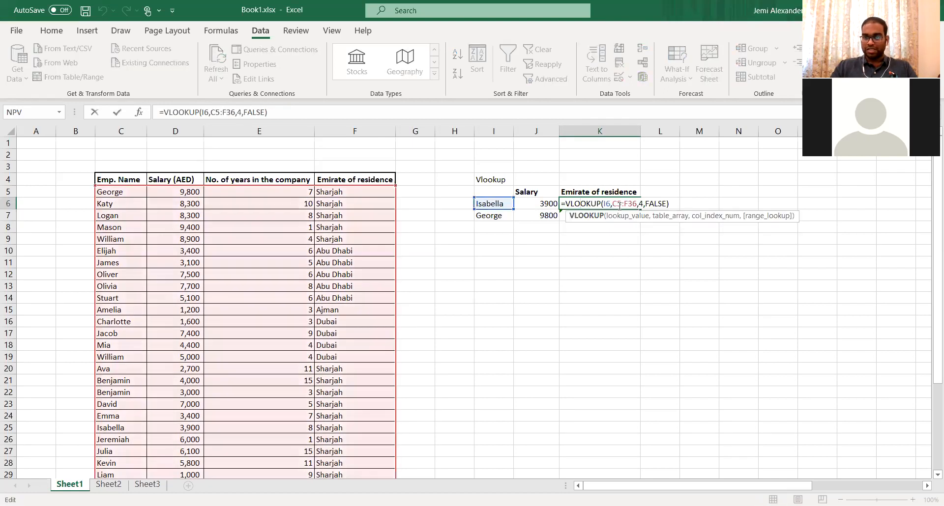
left_click(620, 204)
key("F4")
key("Right")
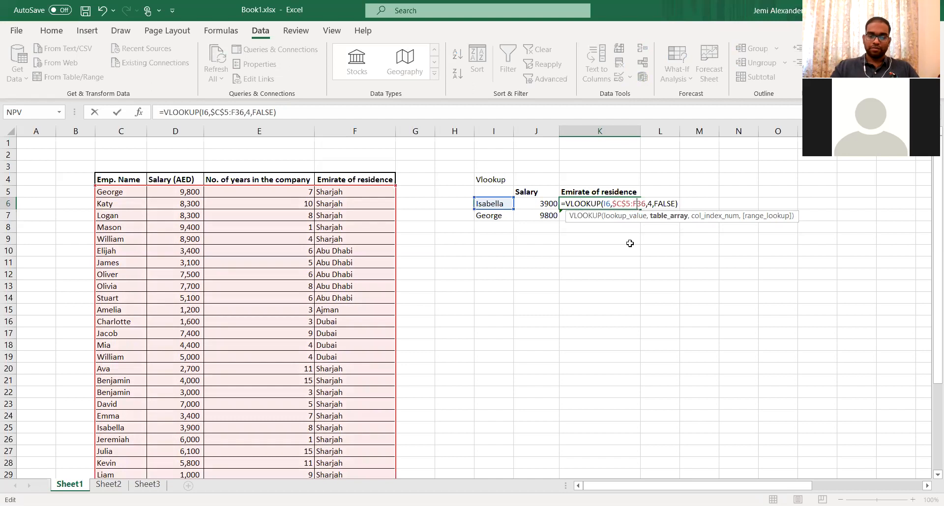
key("F4")
key("Return")
- Copy the emirate formula with the absolute table range from K6 into K7
key("Up")
key("ctrl+c")
key("Down")
key("ctrl+v")
key("Escape")
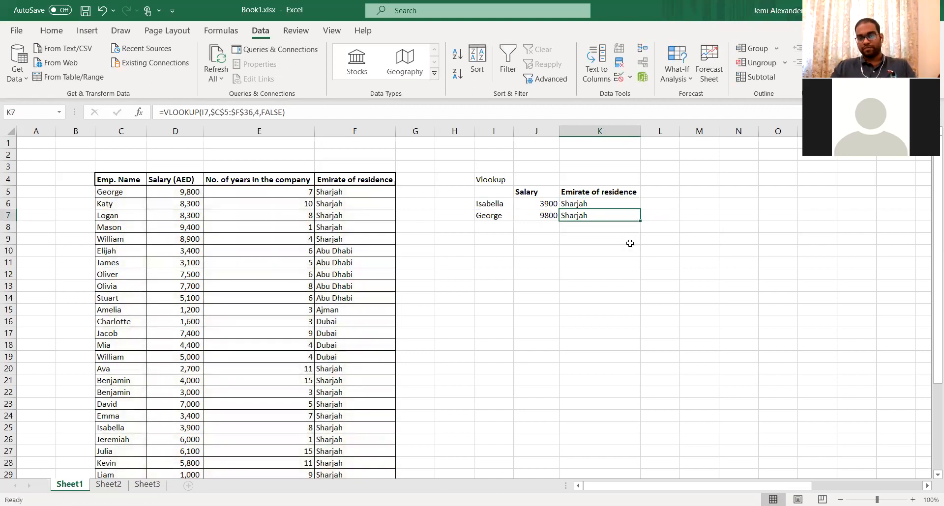
key("Left")
key("Right")
key("Left")
key("Left")
key("Right")
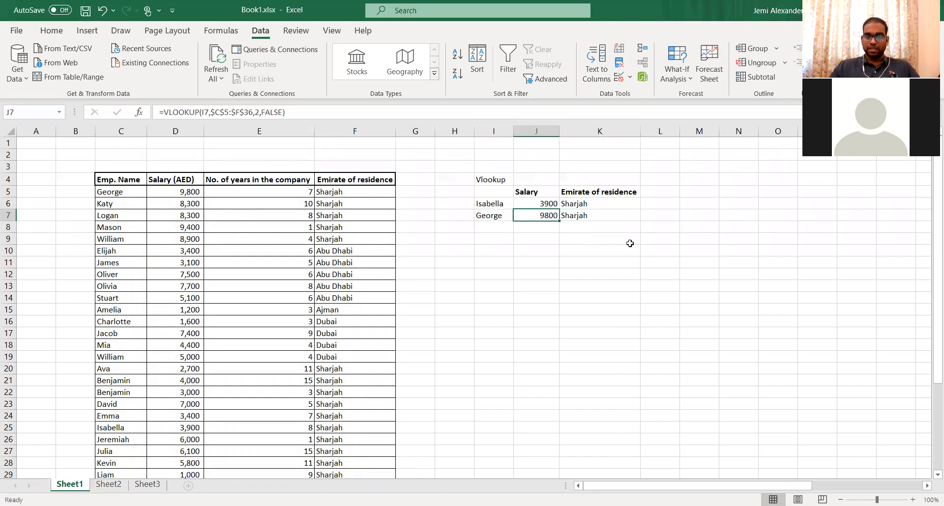